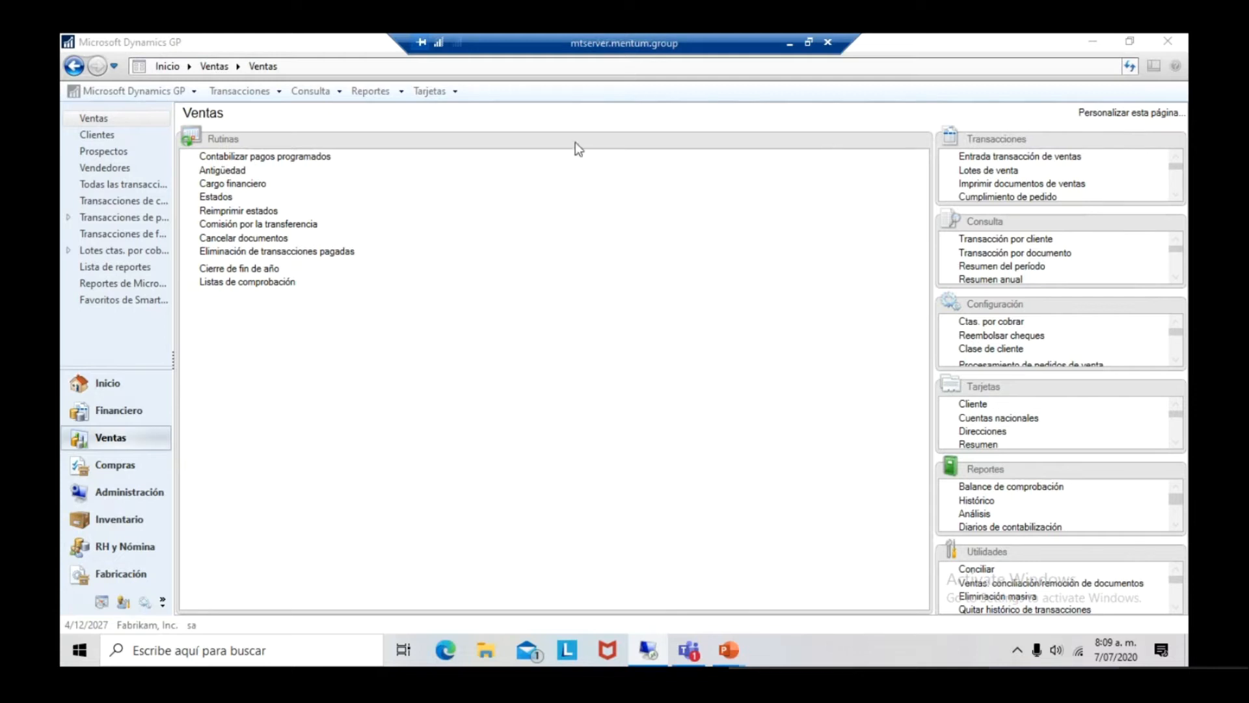
Open the sales checklists and review the module choices, keeping Ctas. por cobrar with the Final de mes frequency.
click(248, 285)
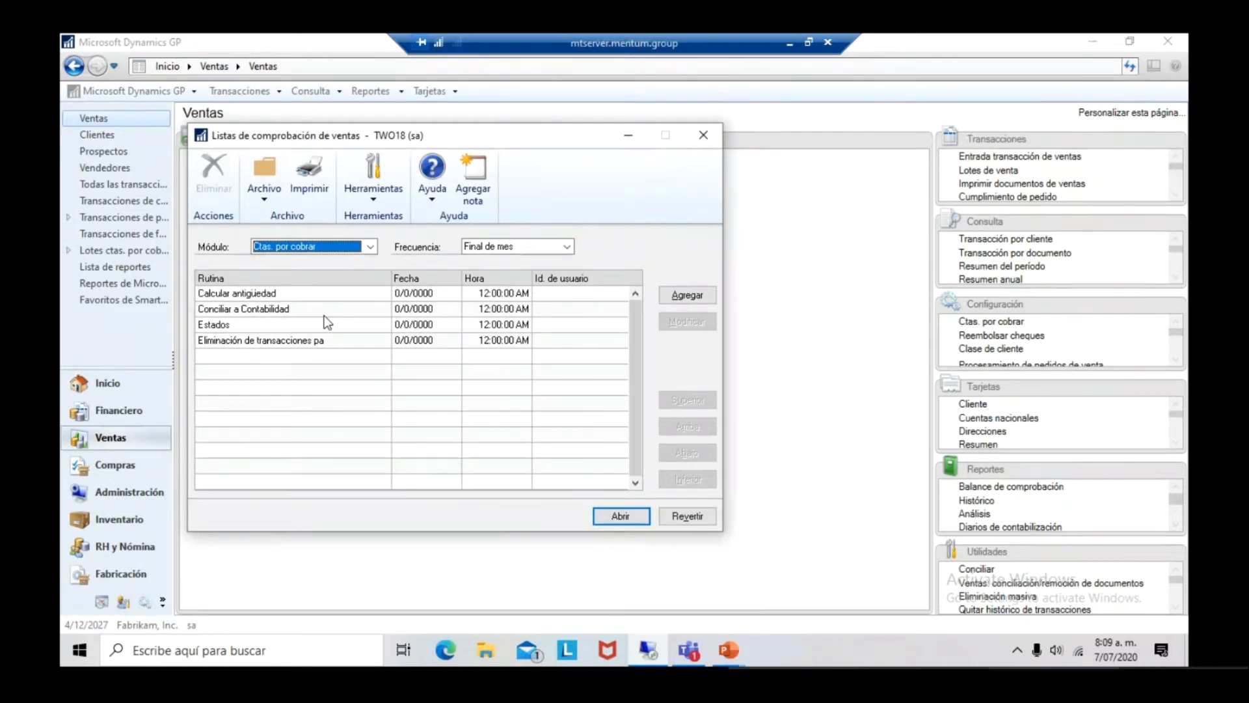
click(312, 249)
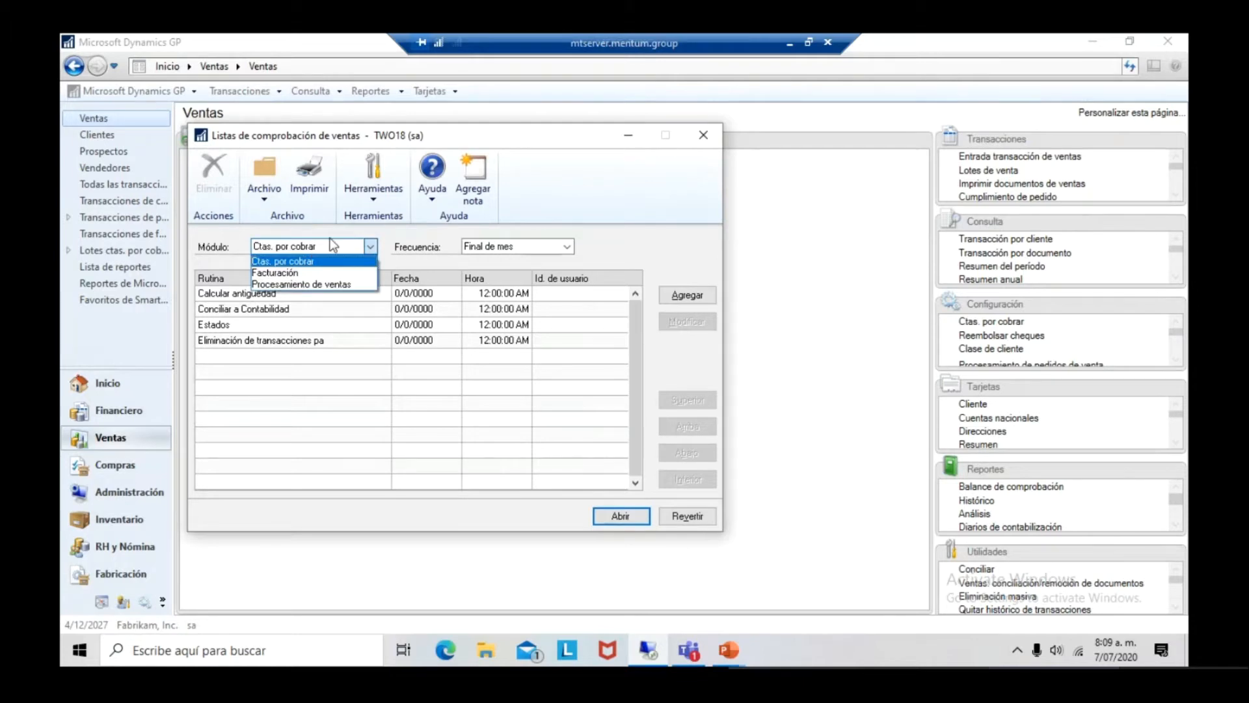
click(444, 253)
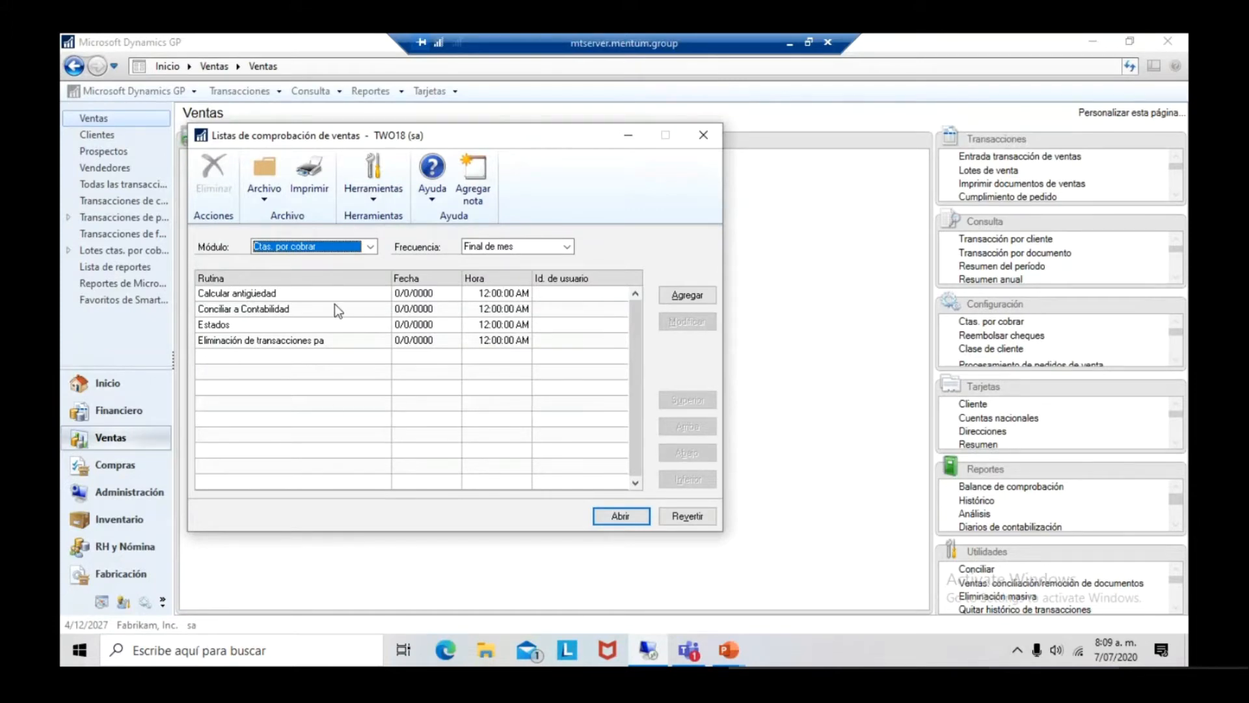
Start a new Ctas. por cobrar month-end routine and name it "Verificación de información".
click(670, 292)
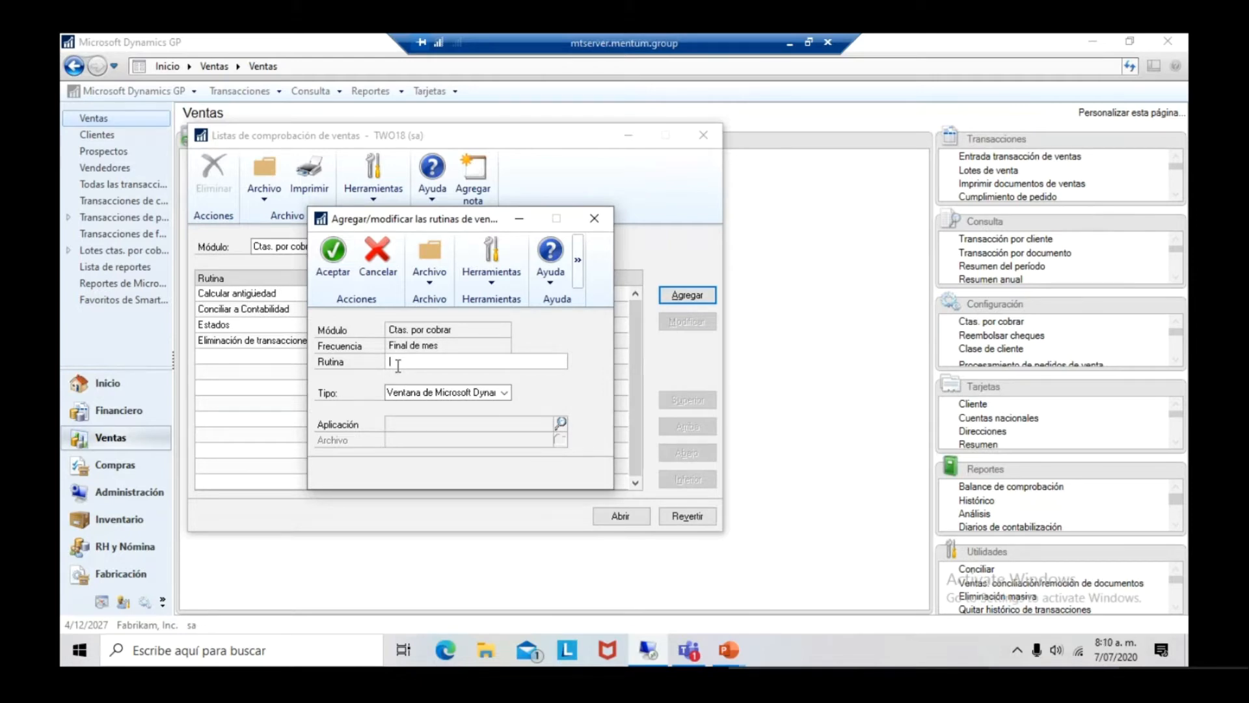
key(Caps_Lock)
text(v)
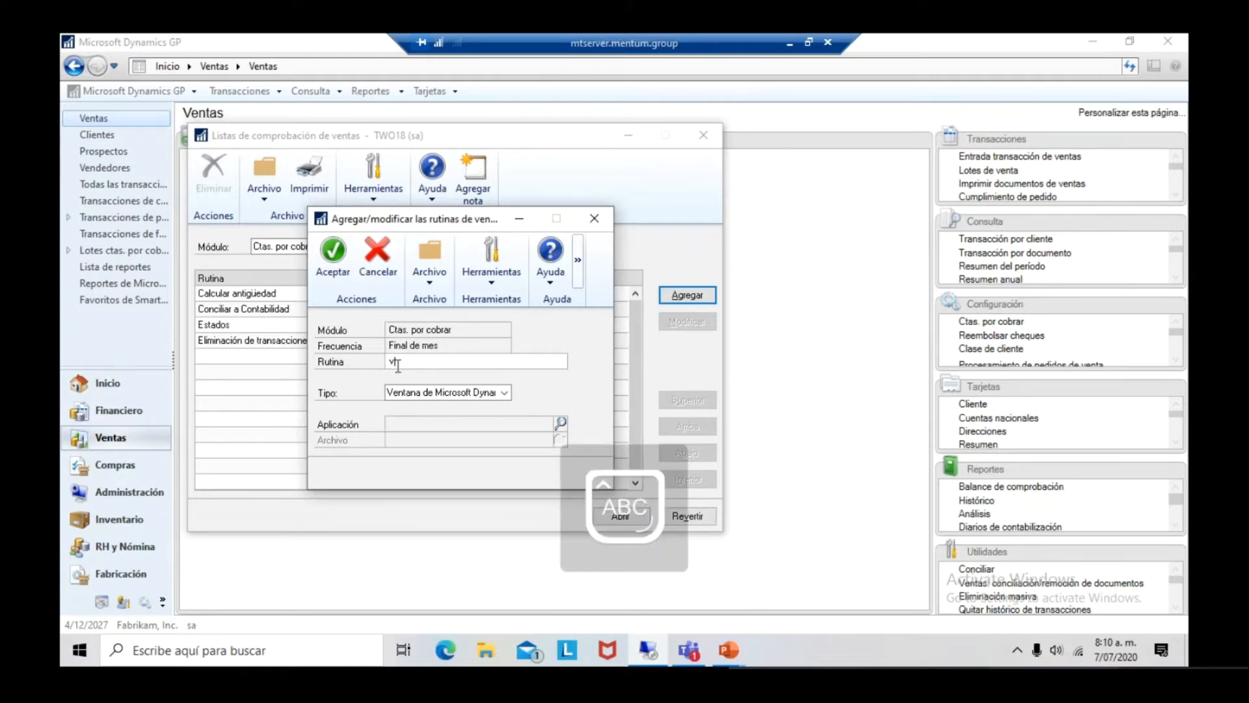
text(ERFIC)
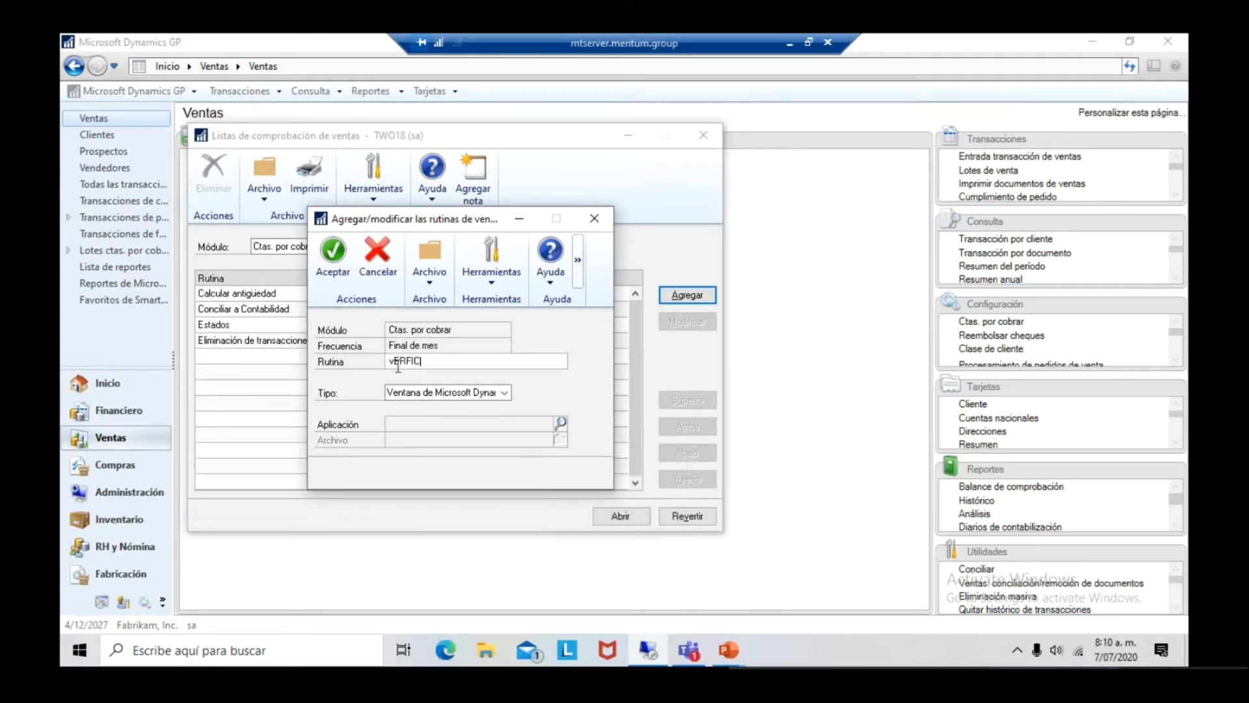
key(BackSpace)
key(BackSpace)
key(BackSpace)
key(BackSpace)
text(V)
key(Caps_Lock)
text(erificaci)
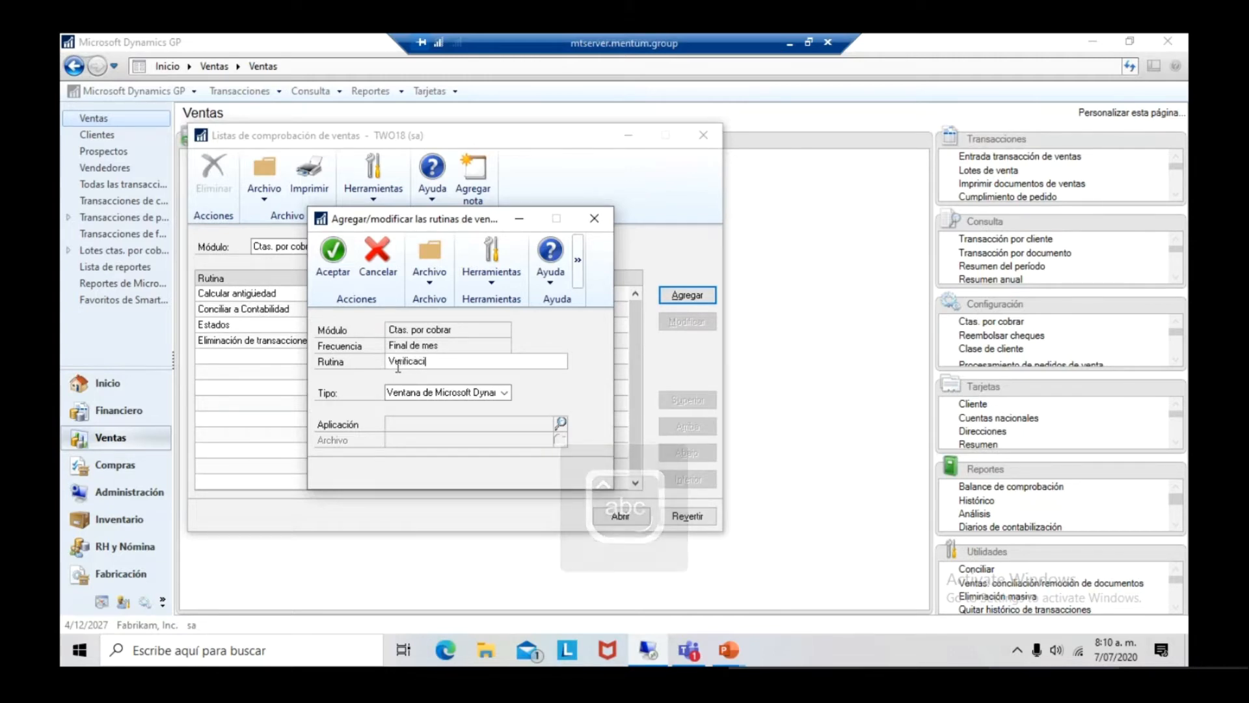
text(ón de in)
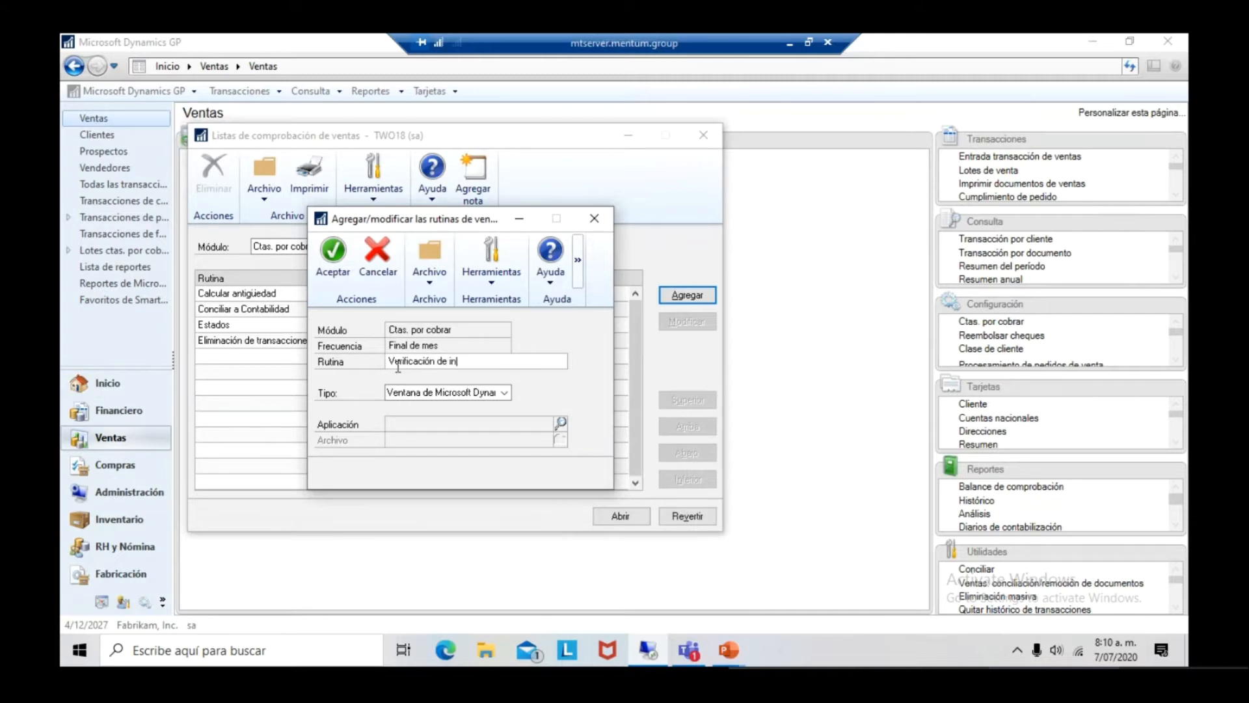
text(formación)
Keep the routine's type as a Microsoft Dynamics GP window, assign Cantidades por sitio as its application, and save the routine.
click(444, 396)
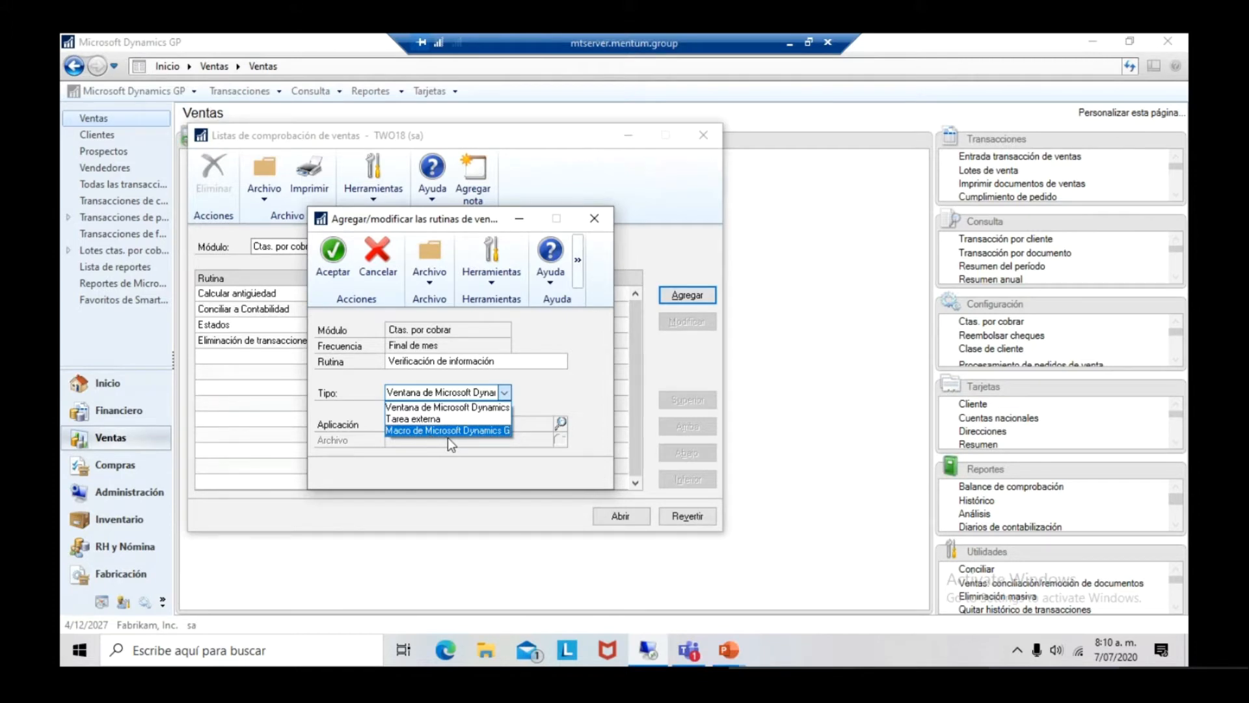
click(533, 389)
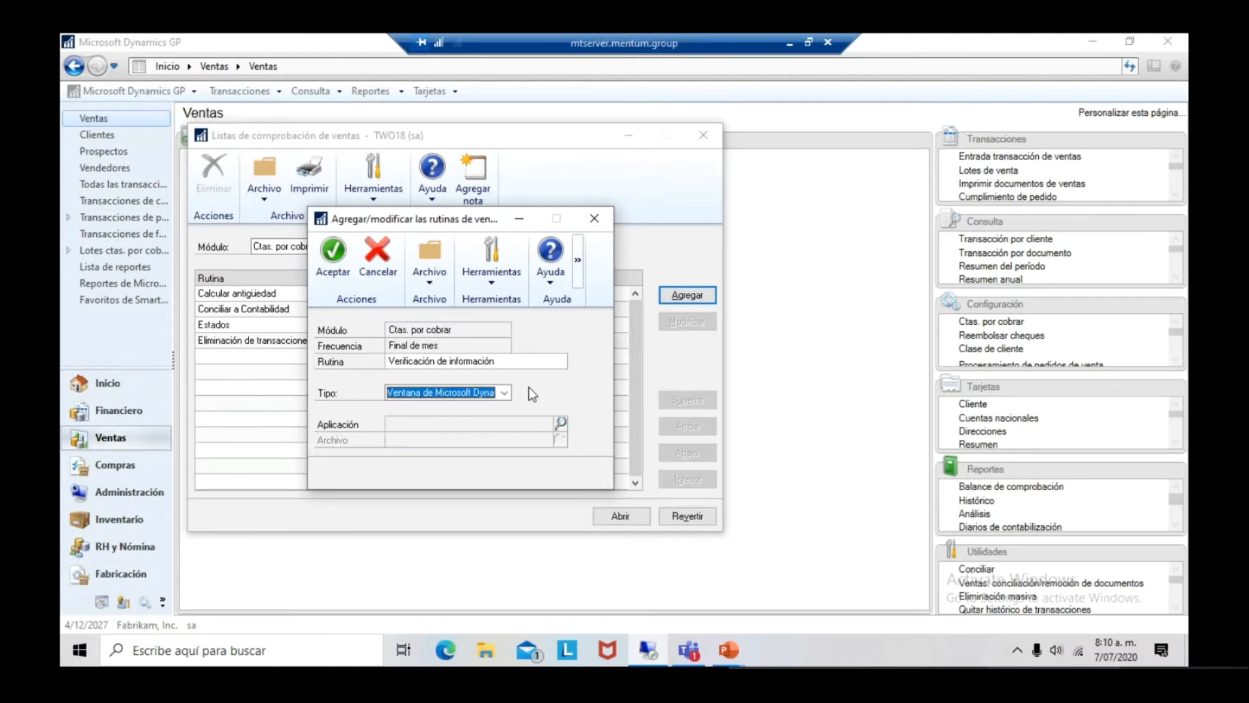
click(563, 423)
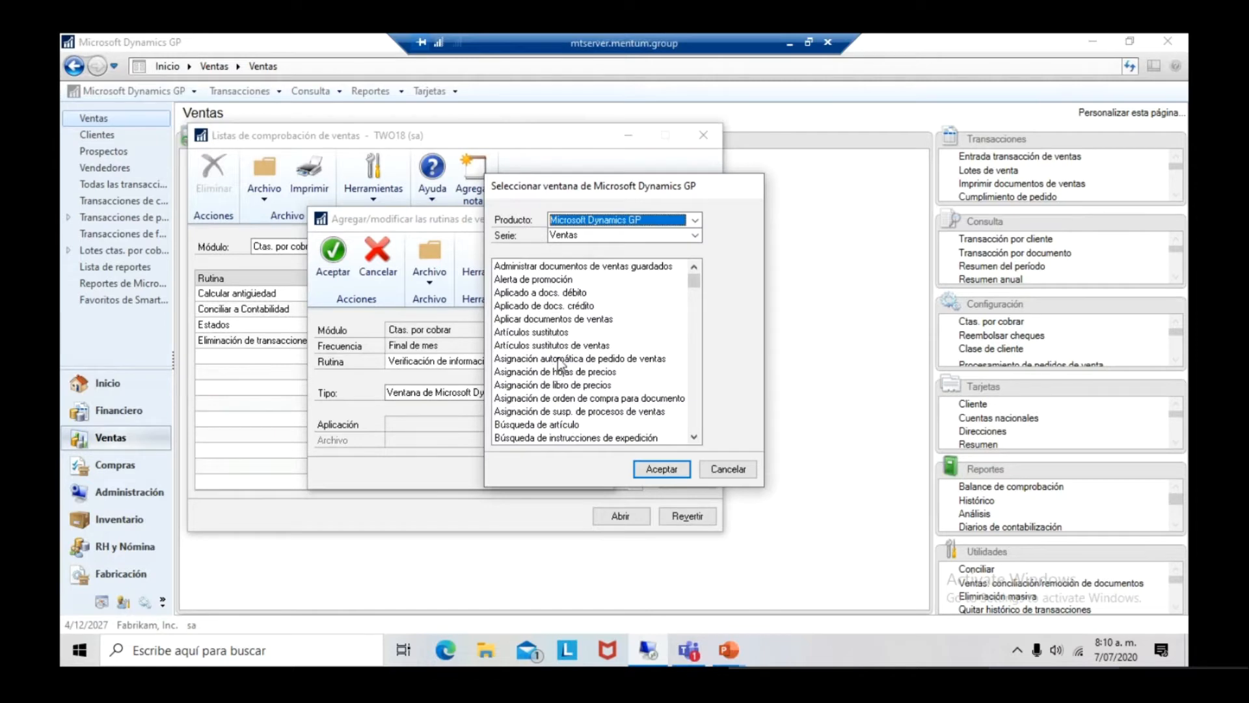
scroll(578, 362, down, 1)
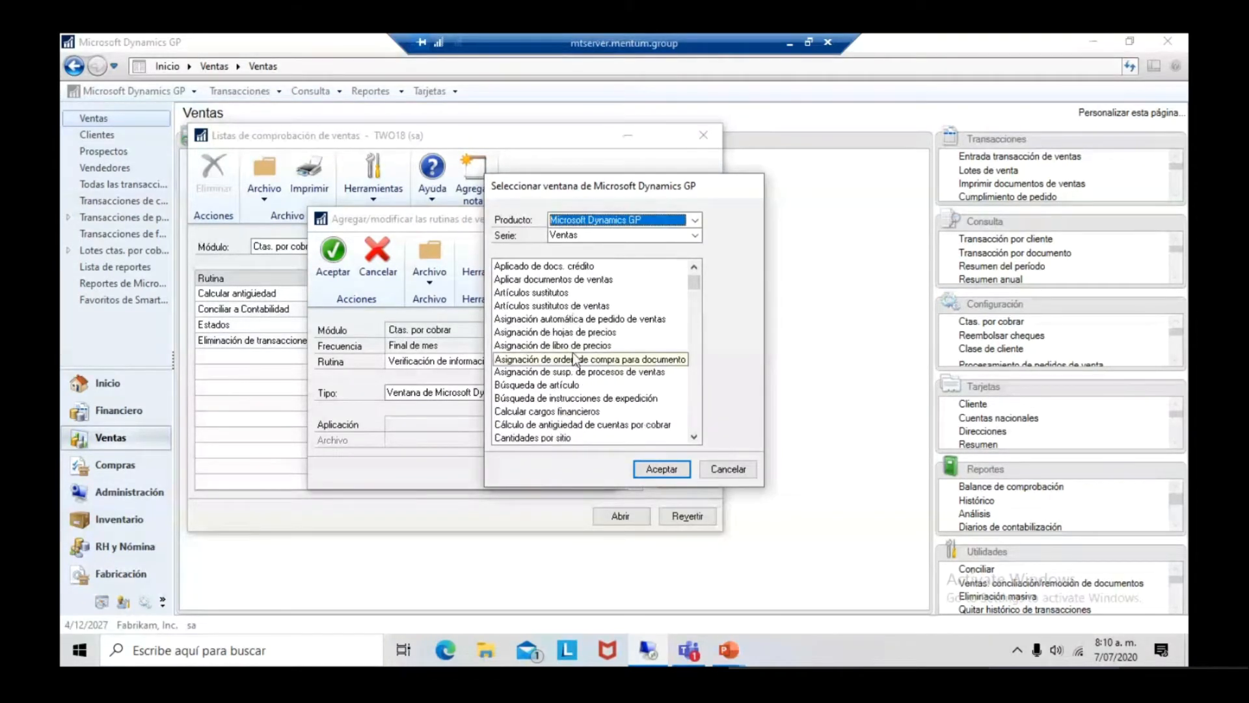
click(578, 440)
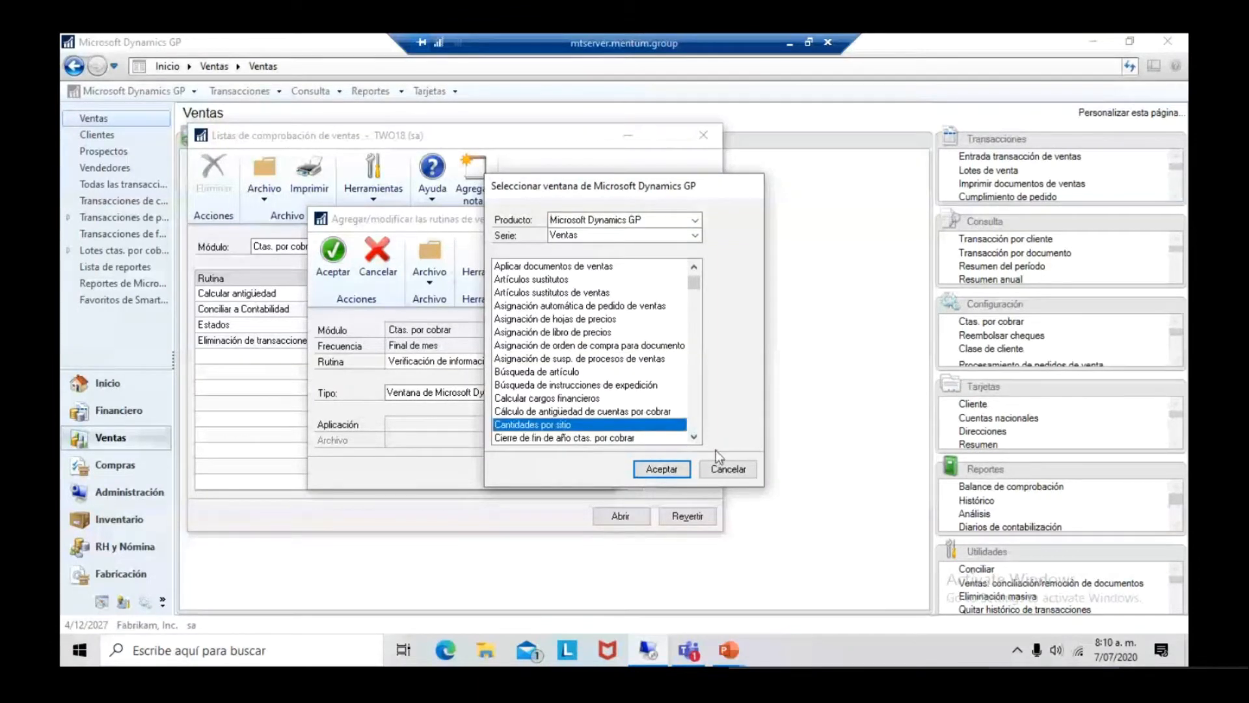
click(669, 468)
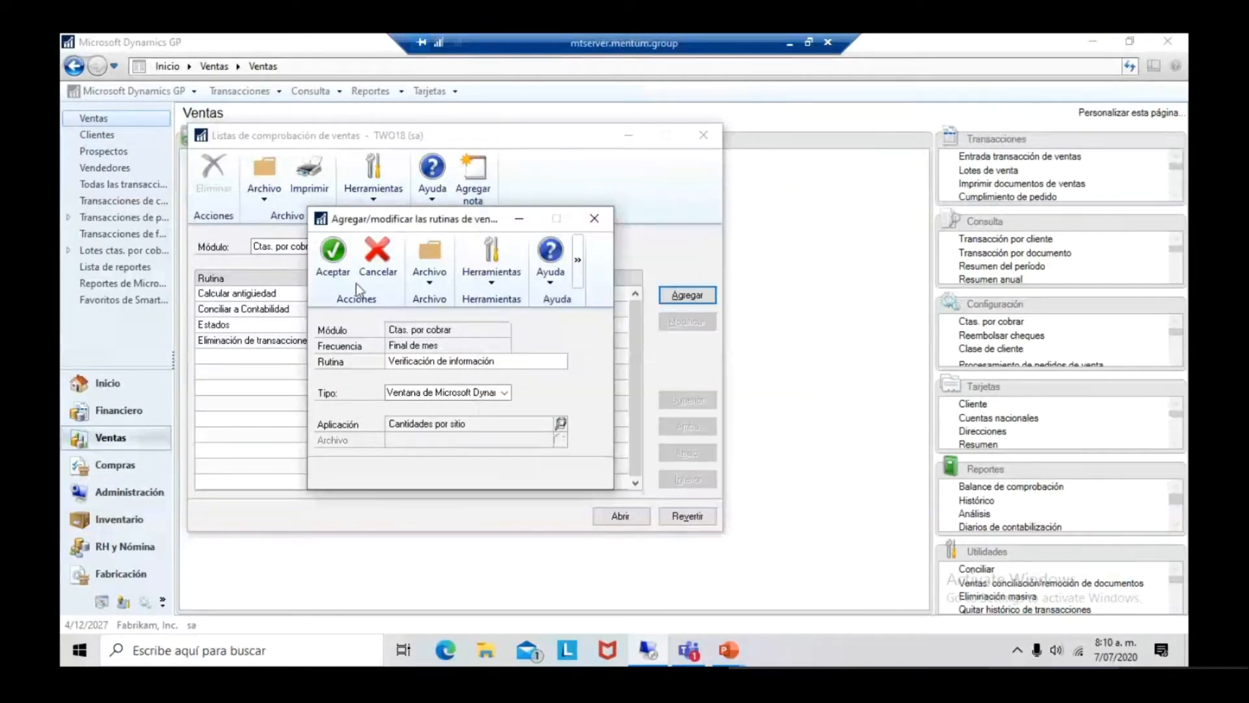
click(333, 259)
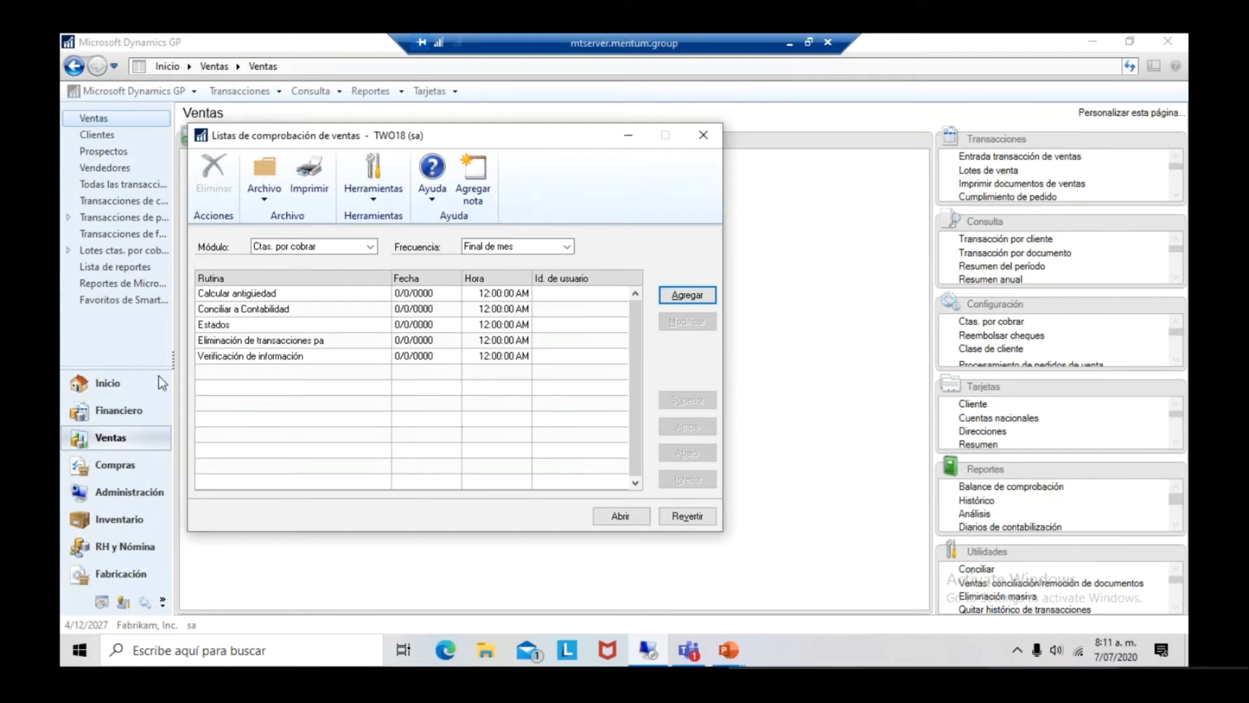
Move the Calcular antigüedad routine down three places, just below Eliminación de transacciones pa.
click(236, 299)
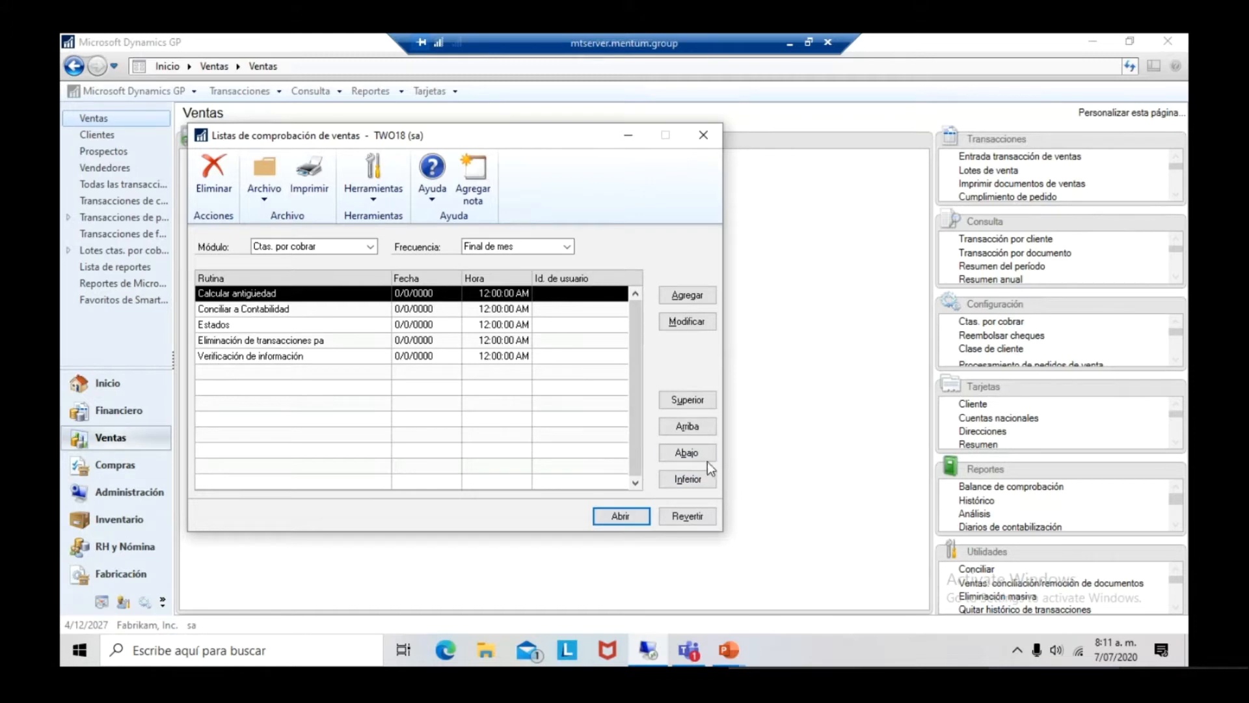
click(690, 452)
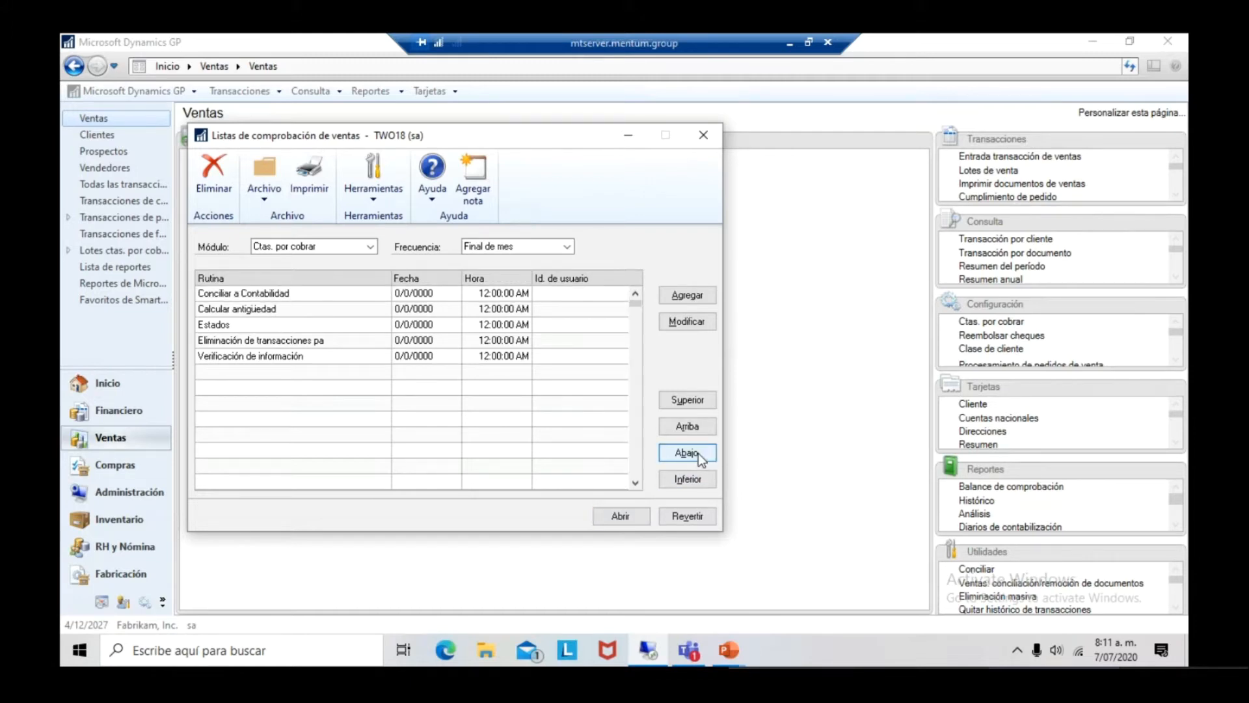
click(698, 453)
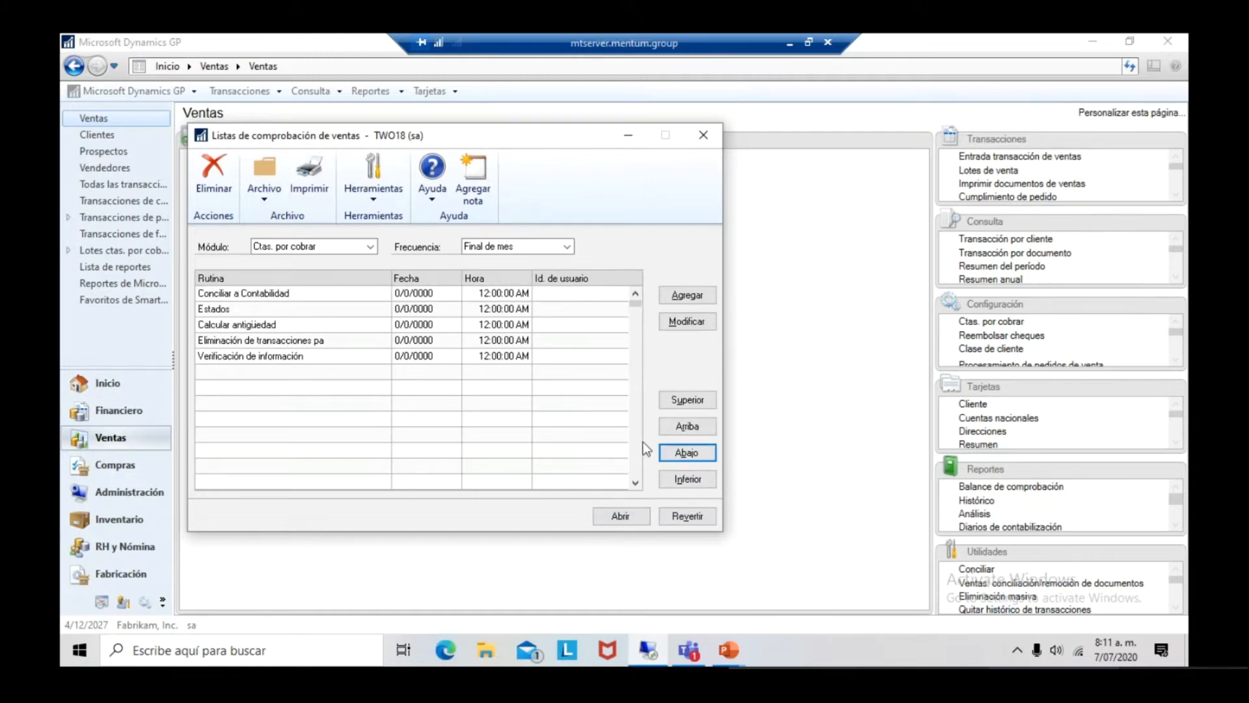
click(685, 452)
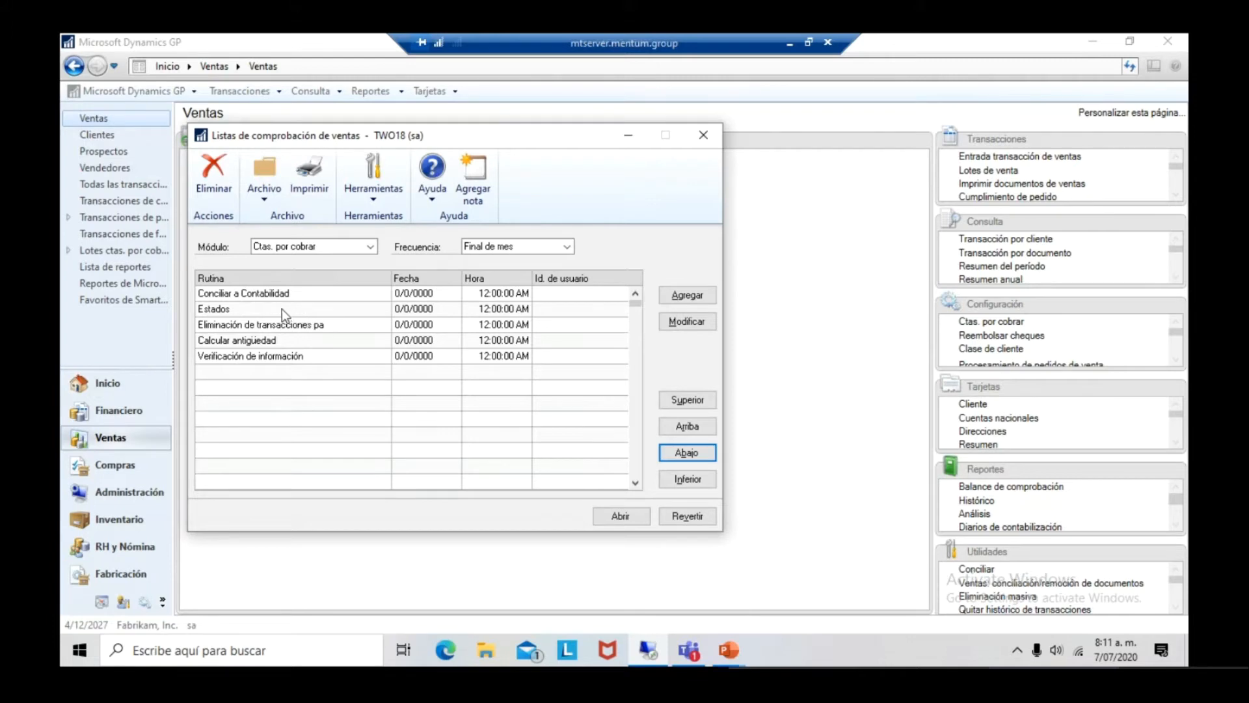
Open the Calcular antigüedad routine and set its aging date to April 1, 2027.
click(253, 341)
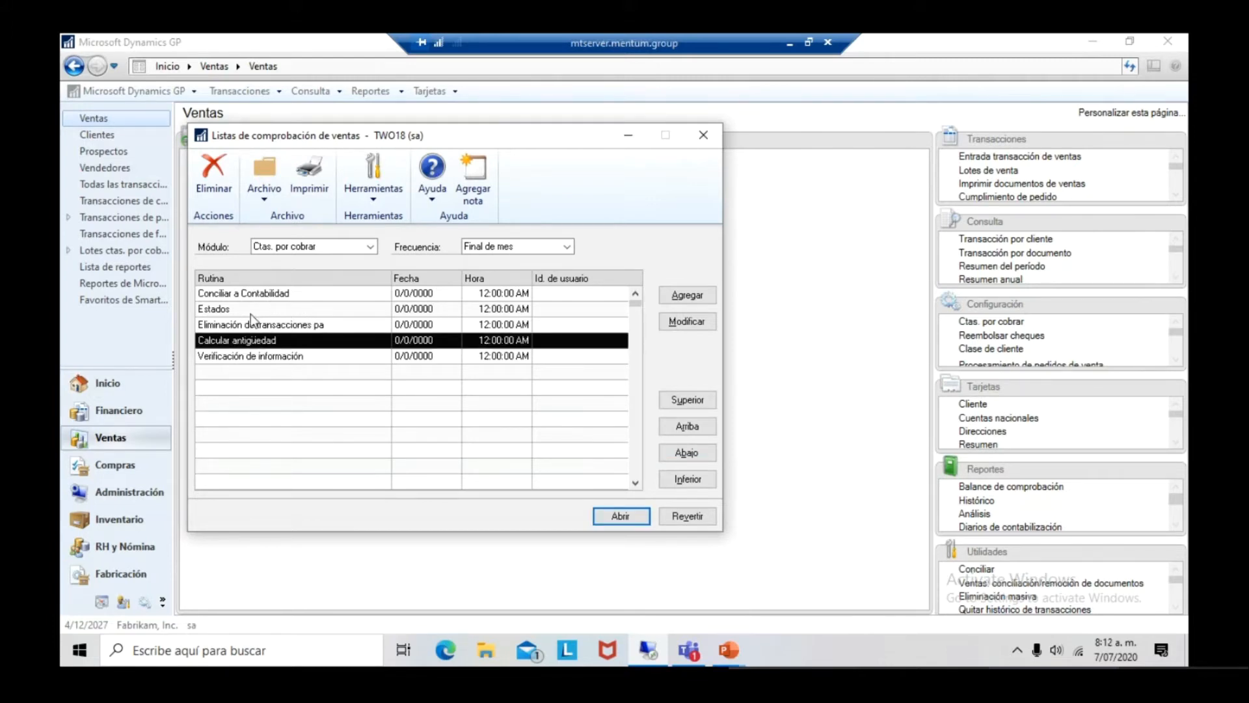
double_click(295, 345)
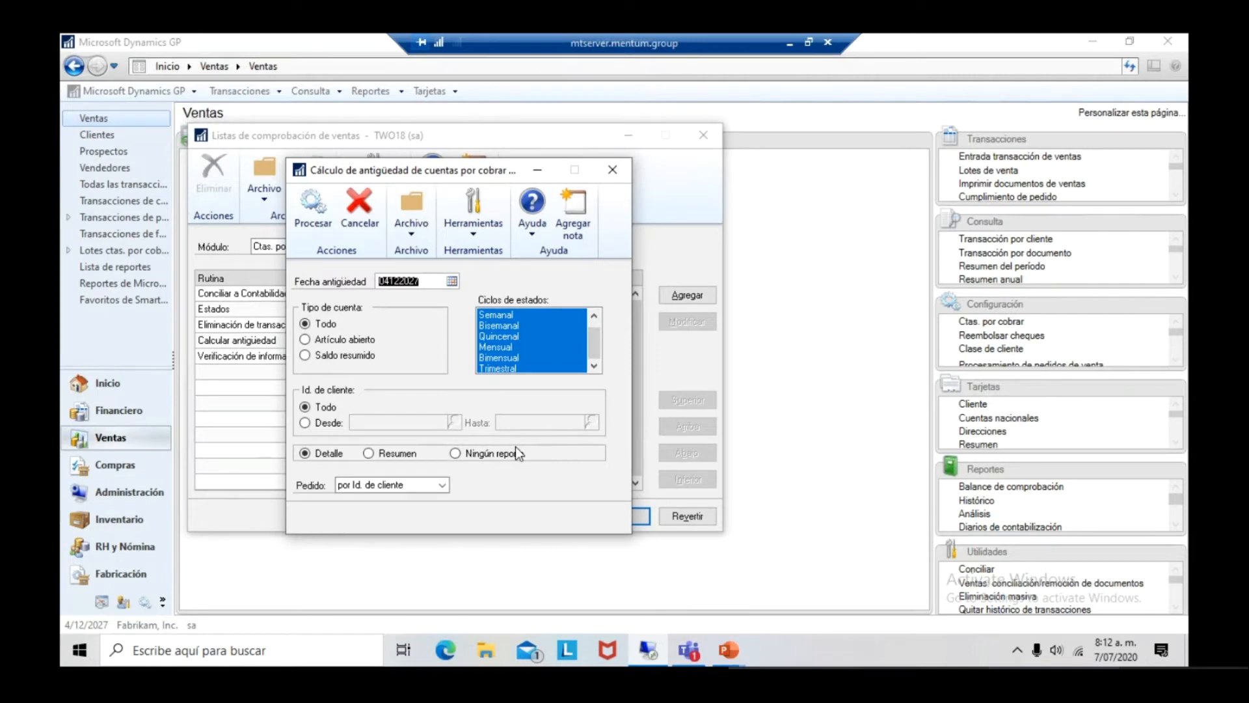
click(452, 281)
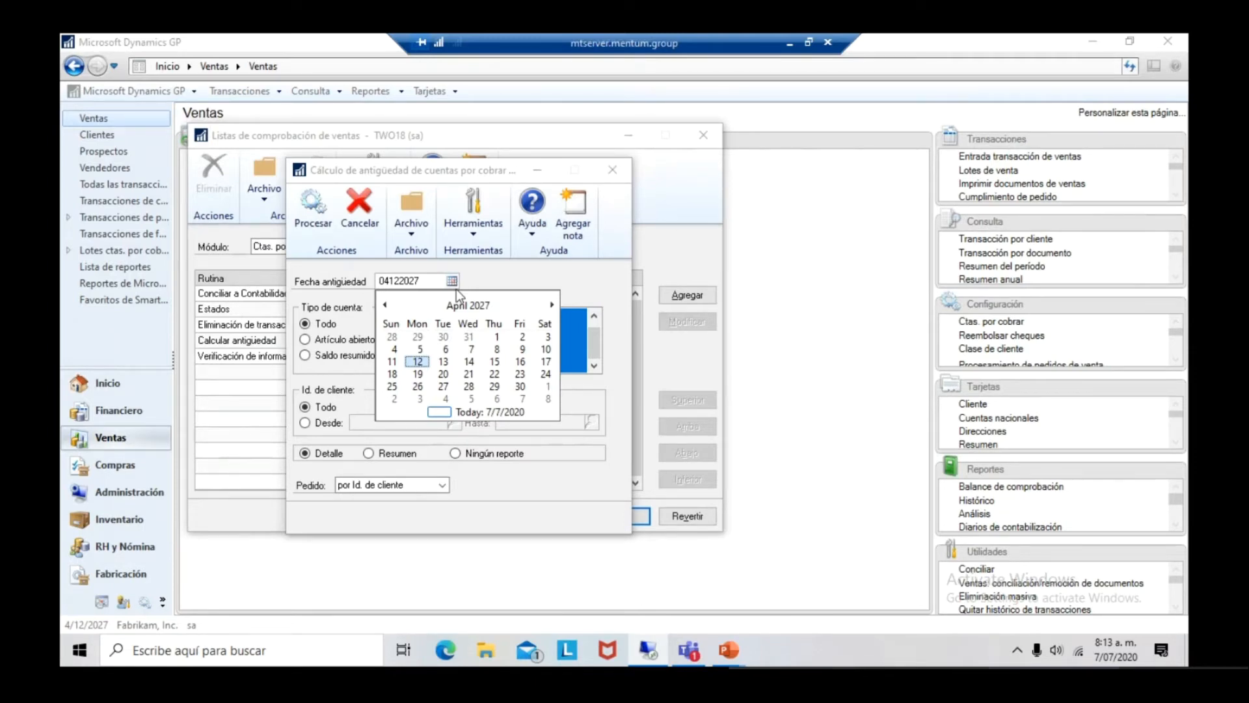
click(497, 337)
click(497, 337)
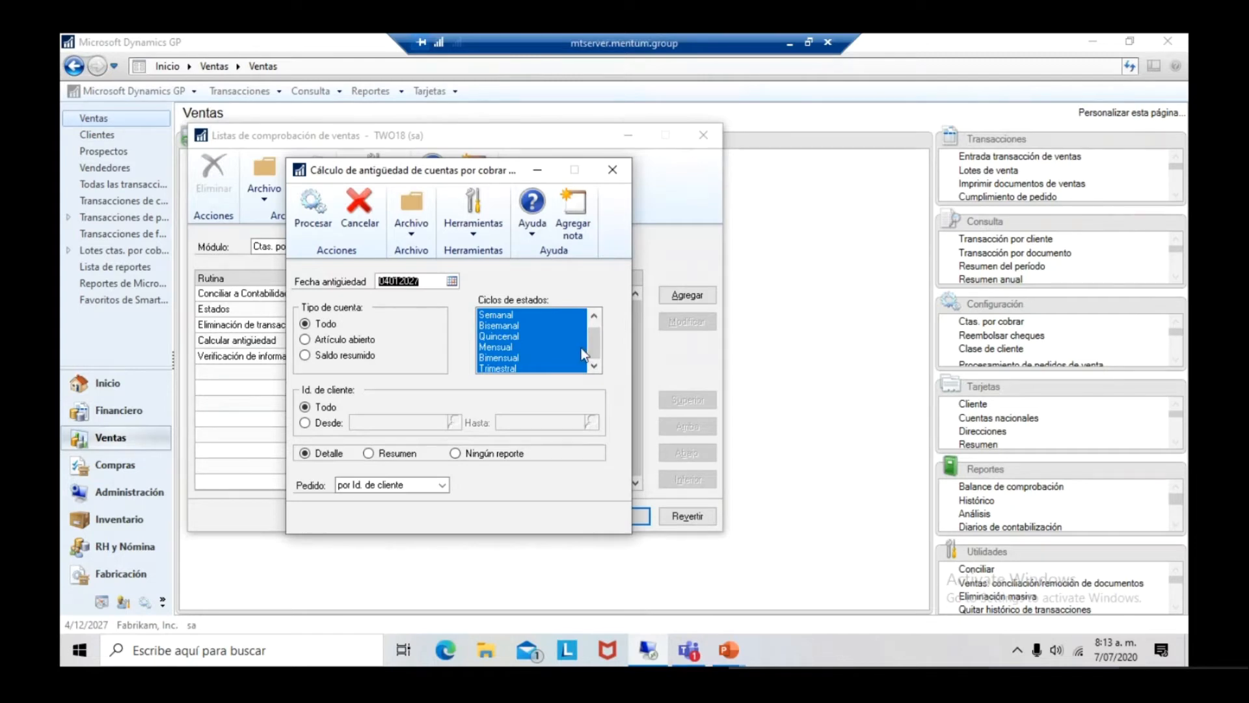
Review the statement cycles and sort order options, keep por Id. de cliente, and close the aging calculation window.
scroll(596, 343, up, 1)
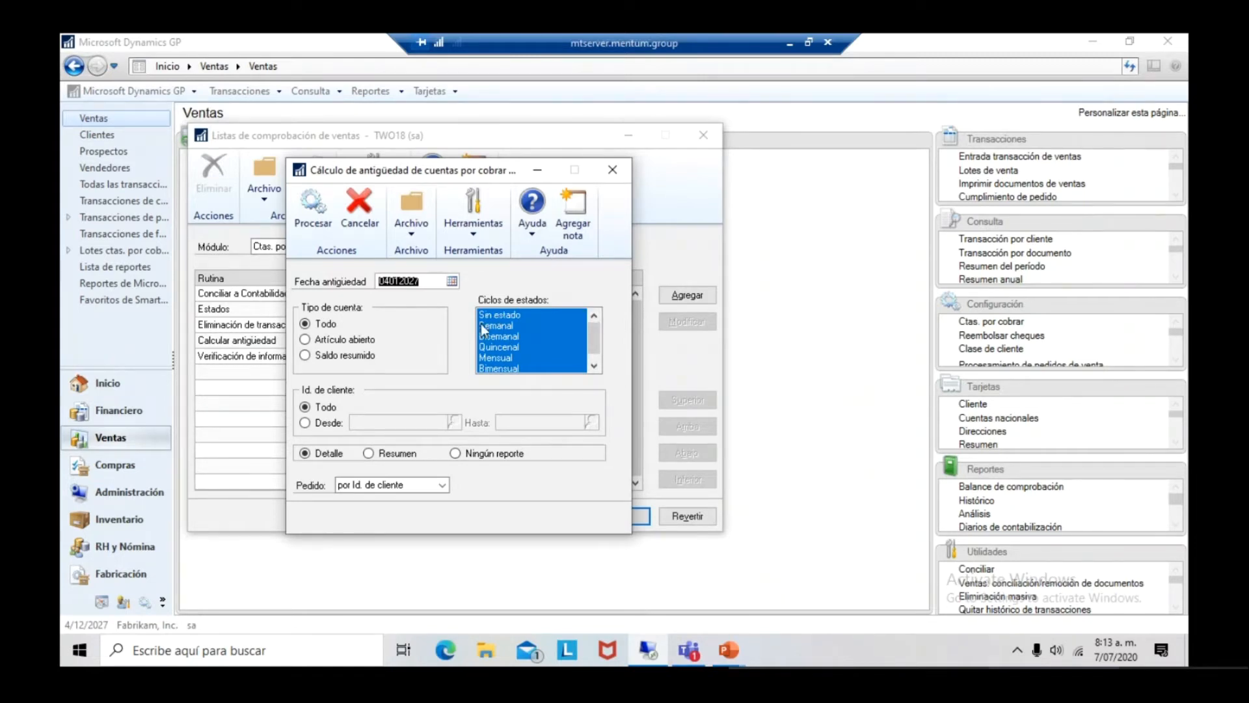
click(598, 367)
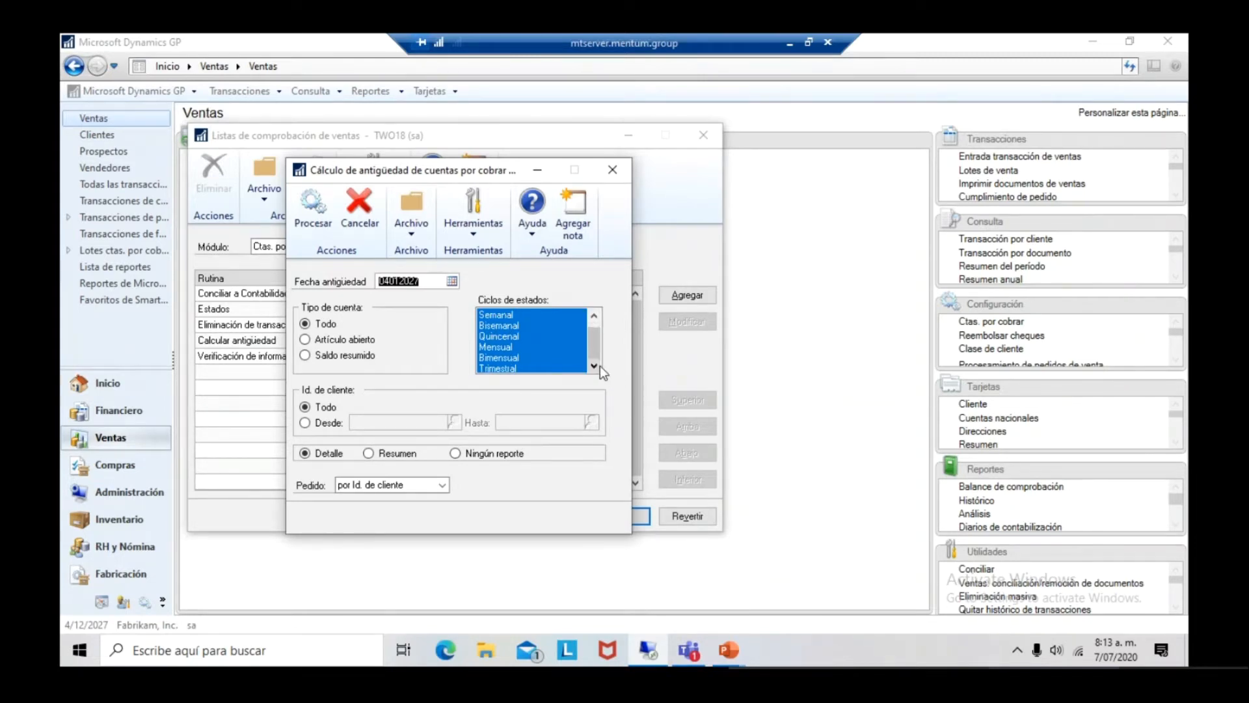
scroll(596, 341, up, 1)
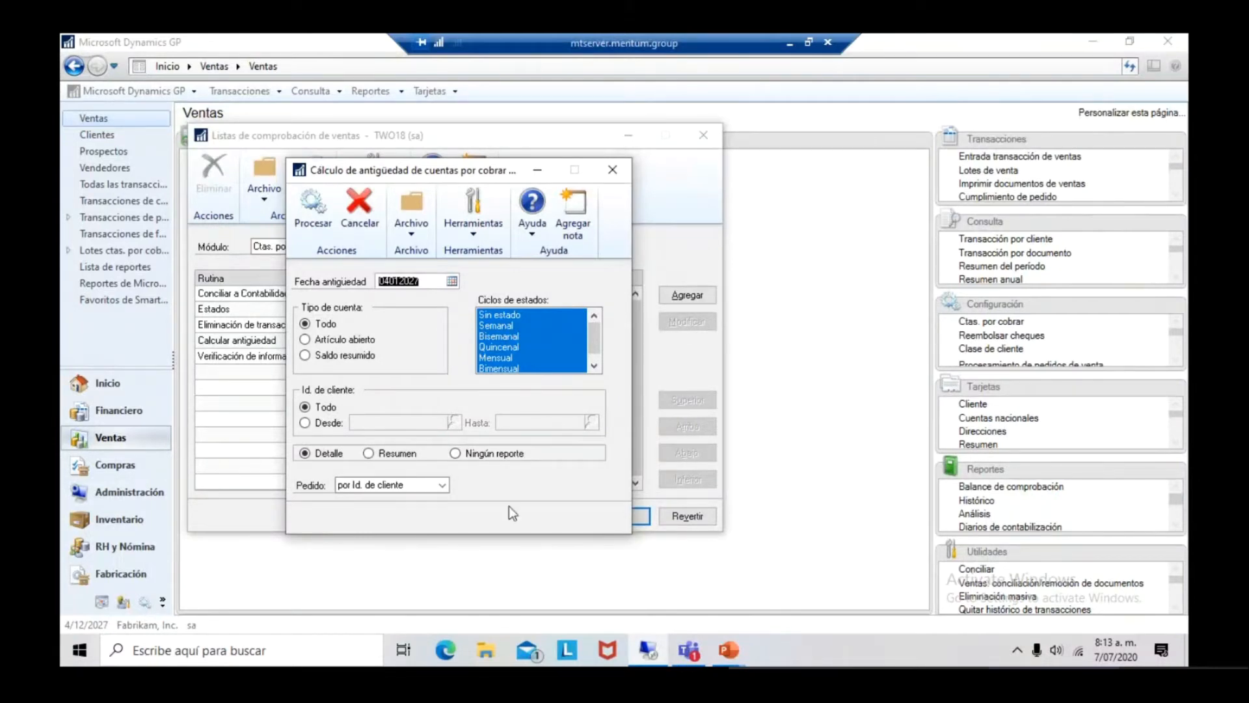
click(423, 487)
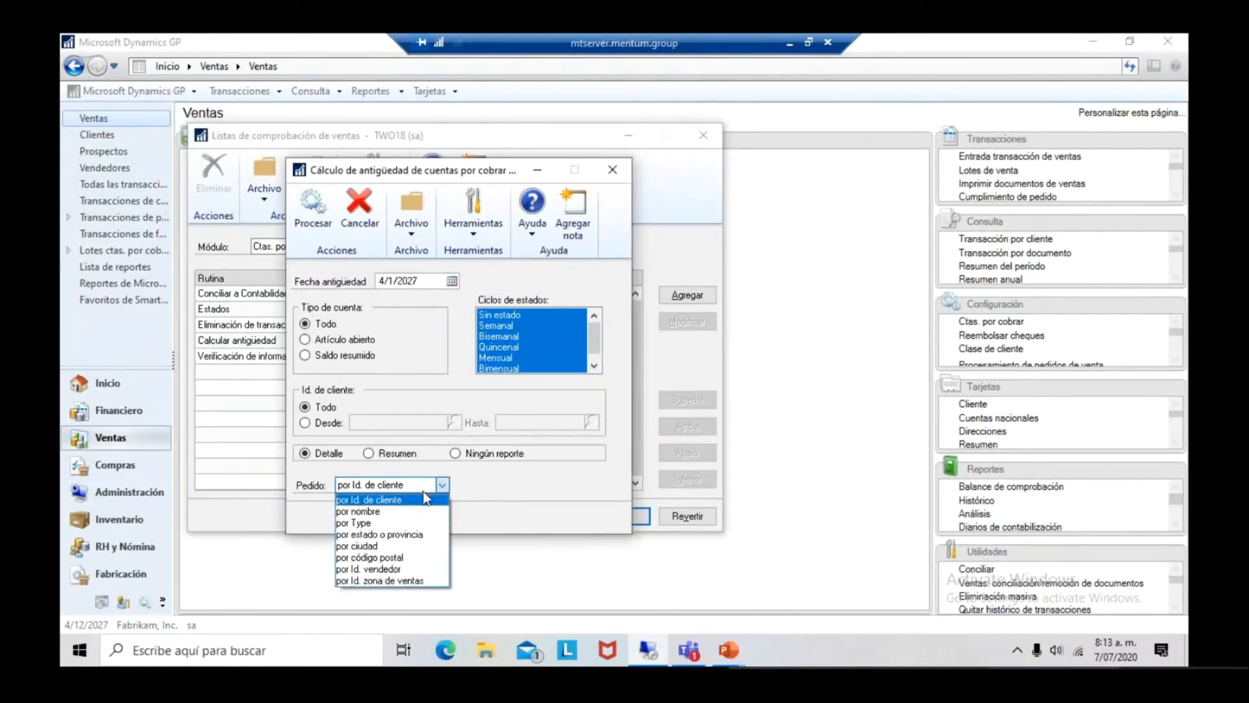
click(425, 498)
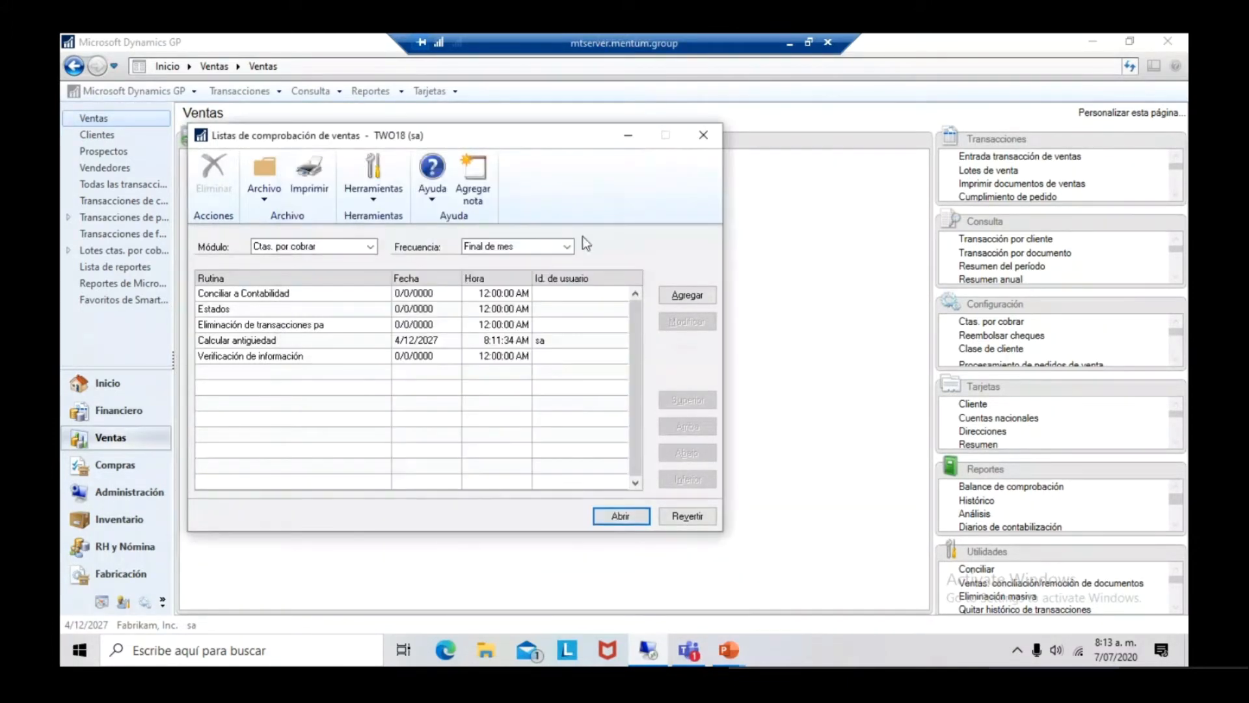
View the processing window and the routine definition of Eliminación de transacciones pa, closing both without changes.
click(373, 346)
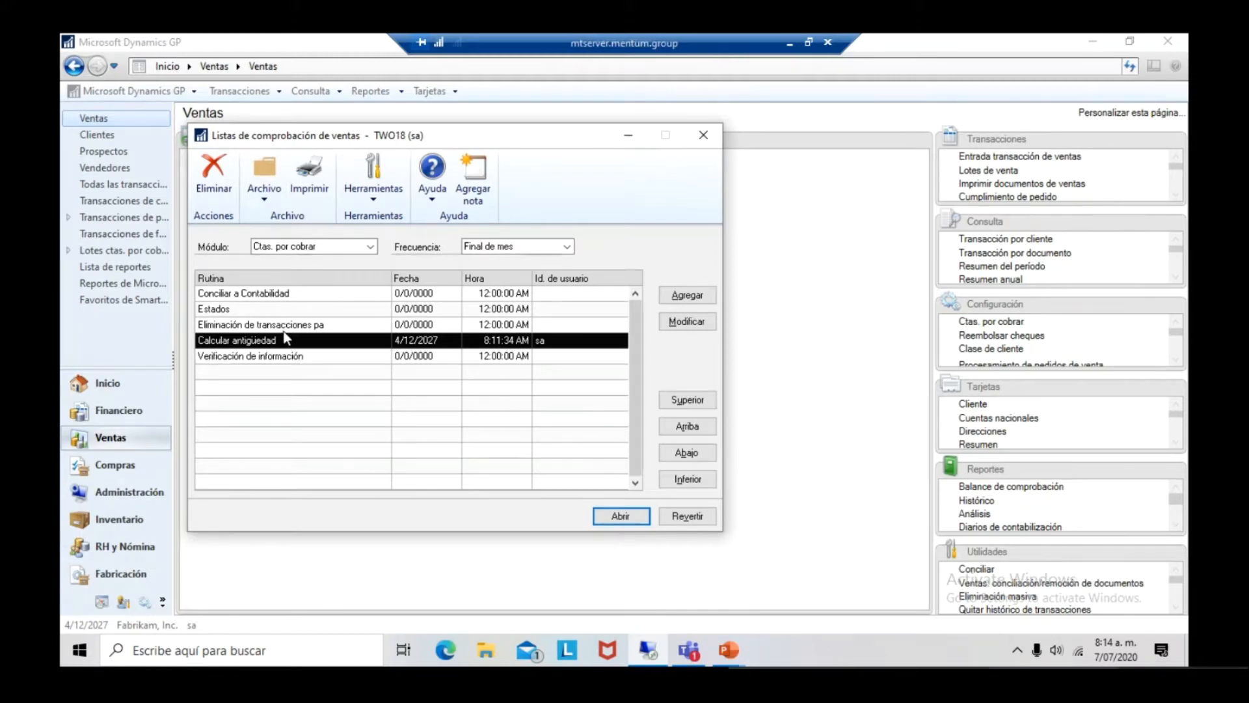
click(302, 328)
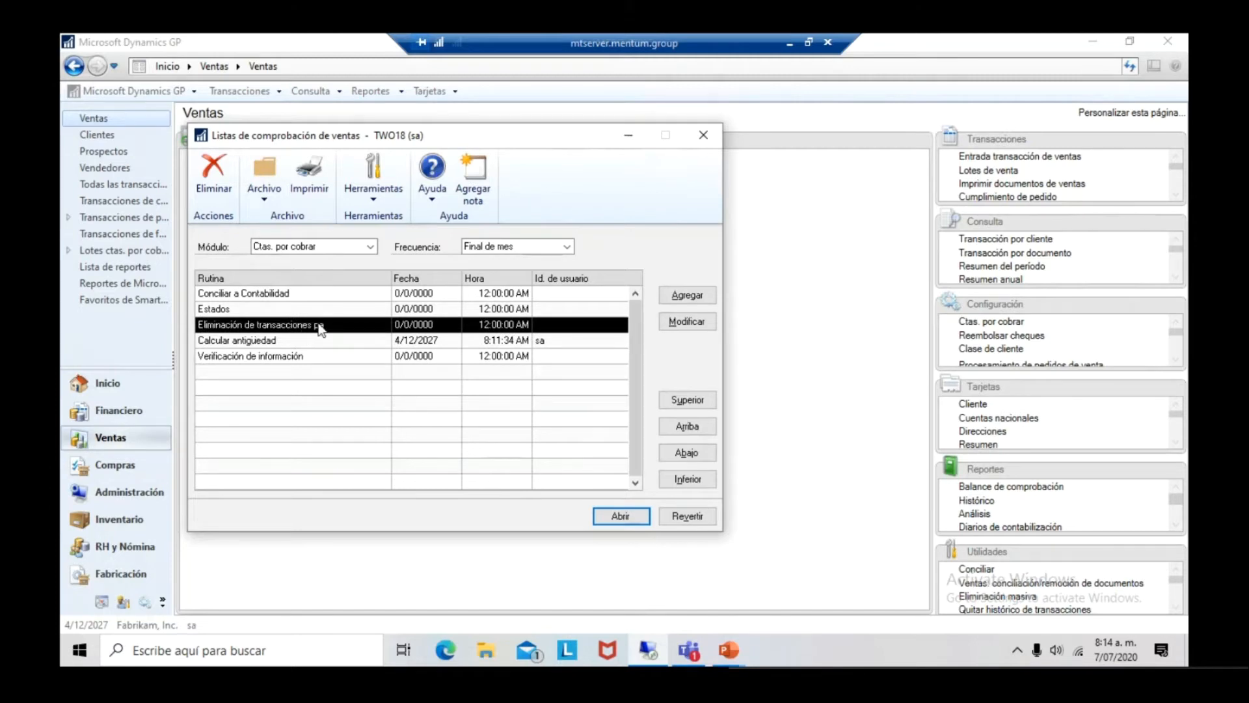
double_click(289, 326)
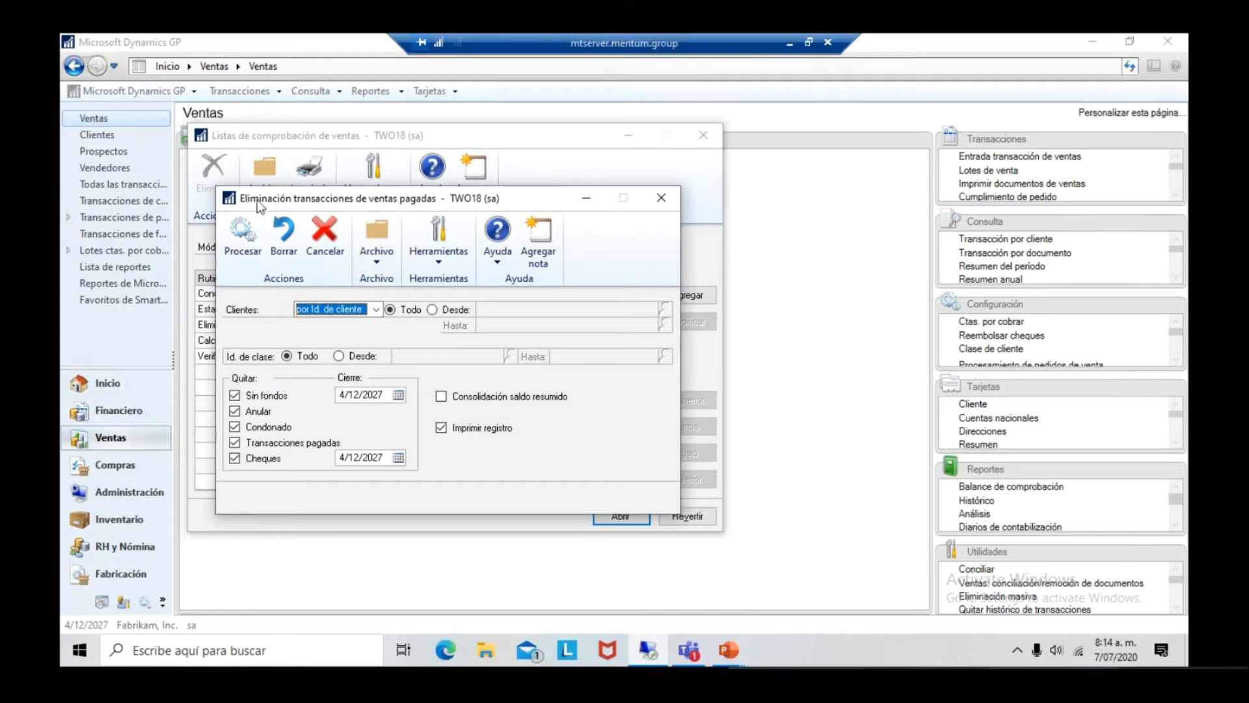
drag(372, 199, 540, 196)
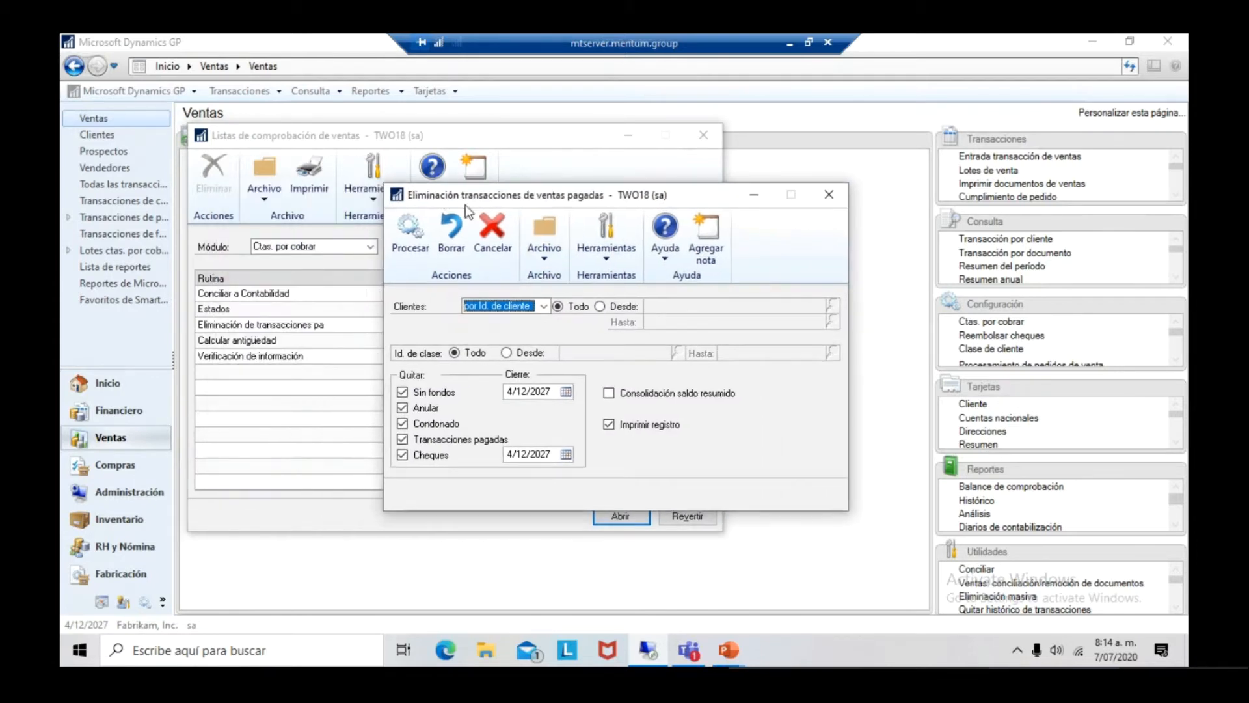
click(827, 197)
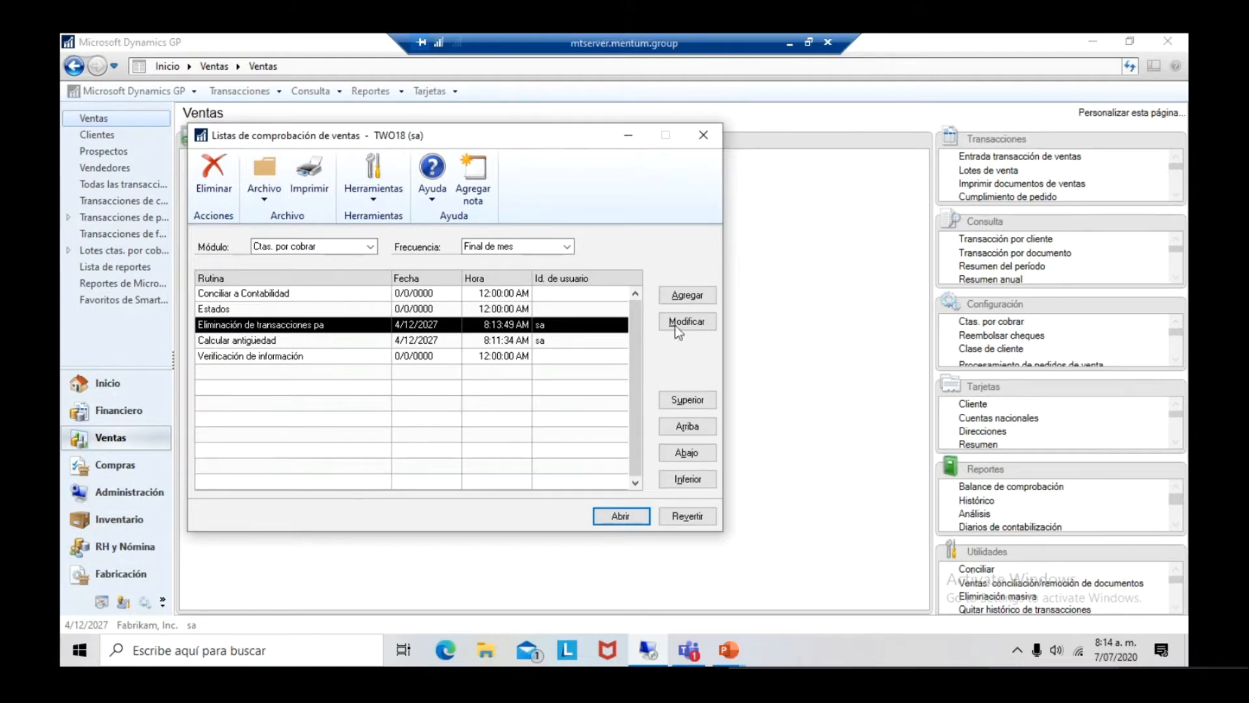
click(686, 322)
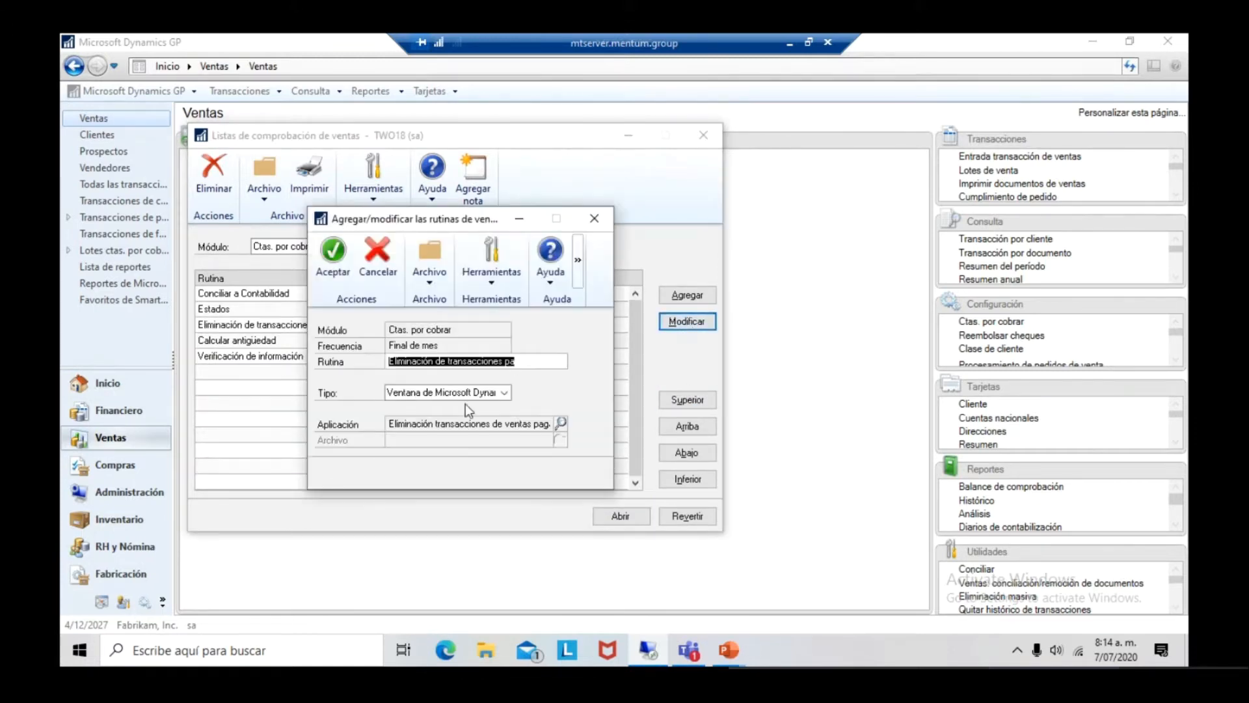
click(593, 220)
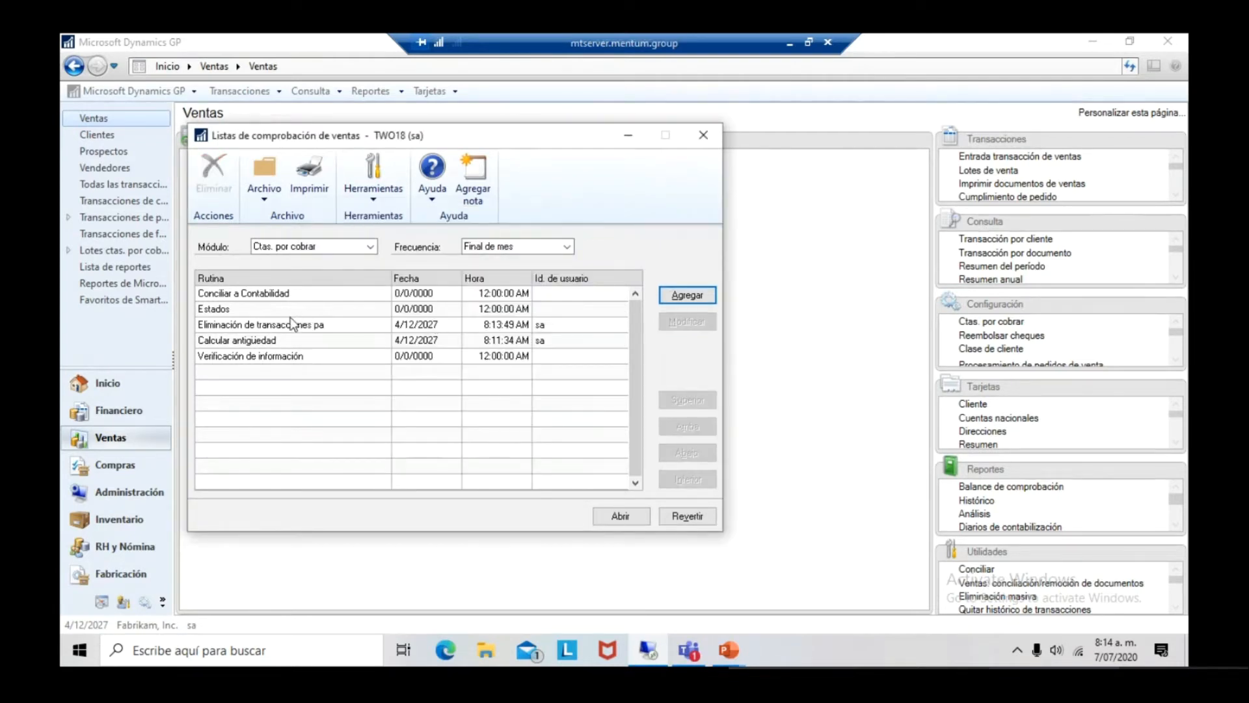
Review the customer range choices of the Eliminación de transacciones pa routine, keep Todo, and close the window without processing.
double_click(313, 326)
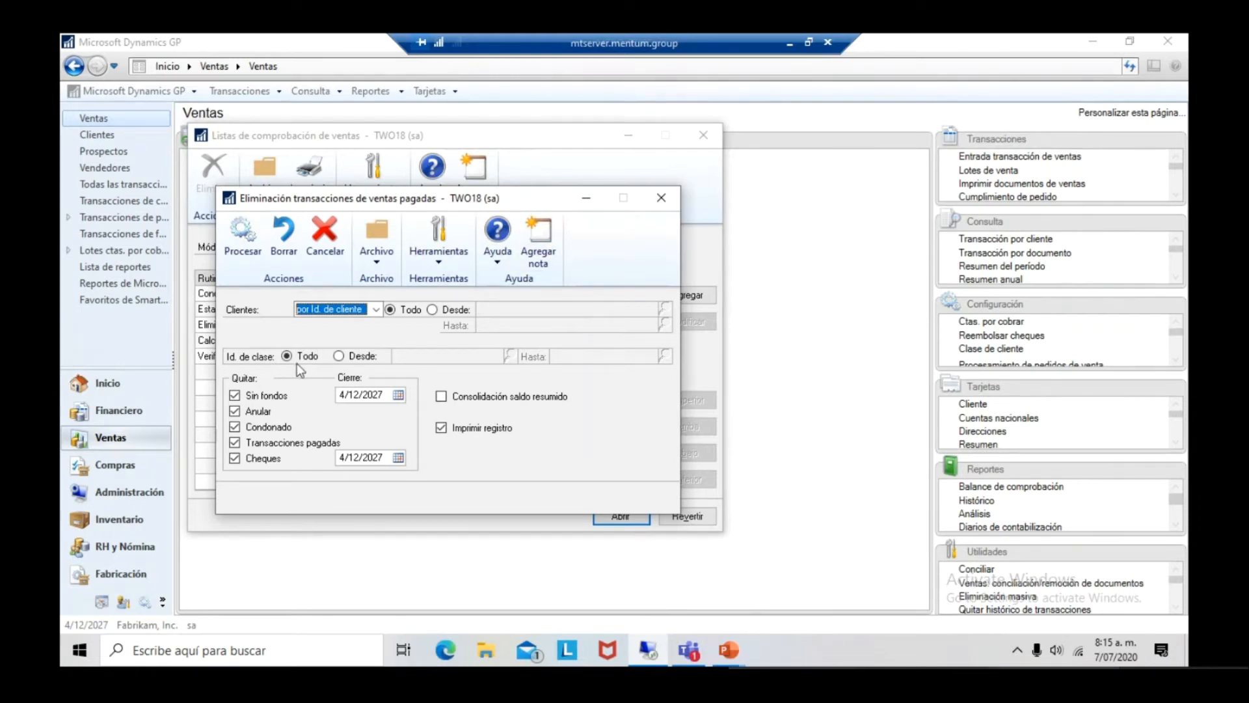
click(235, 411)
click(450, 311)
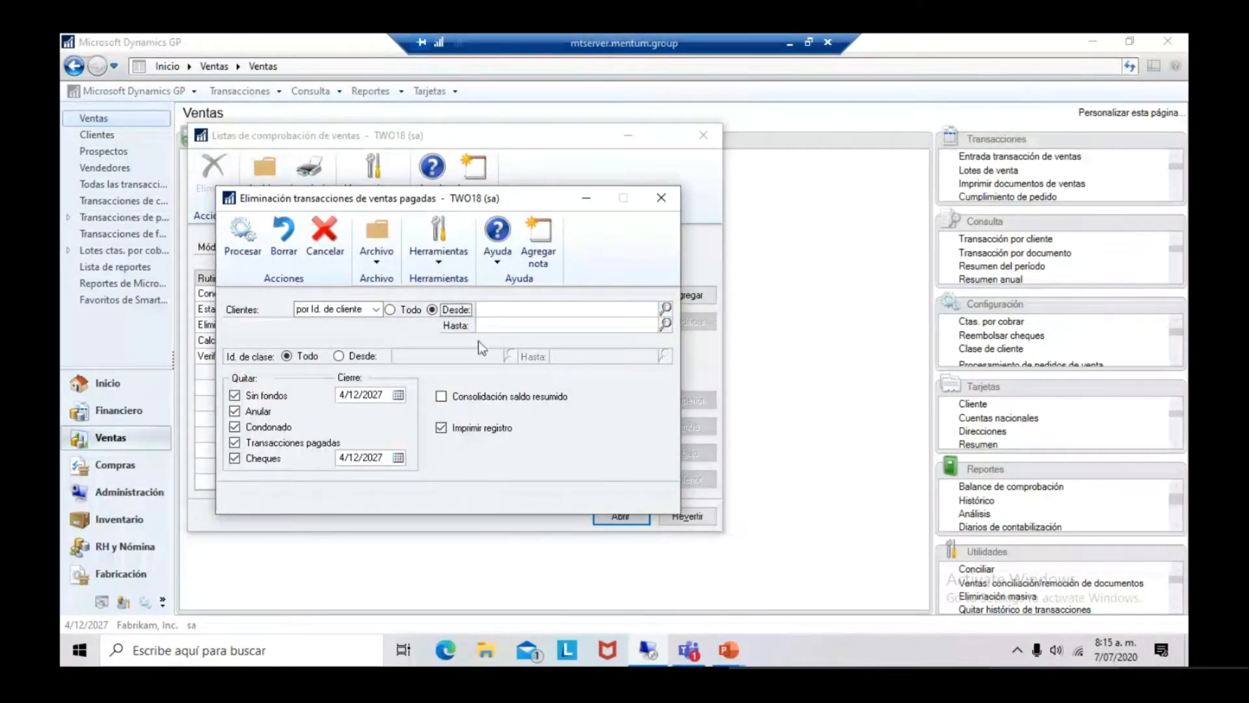
click(410, 308)
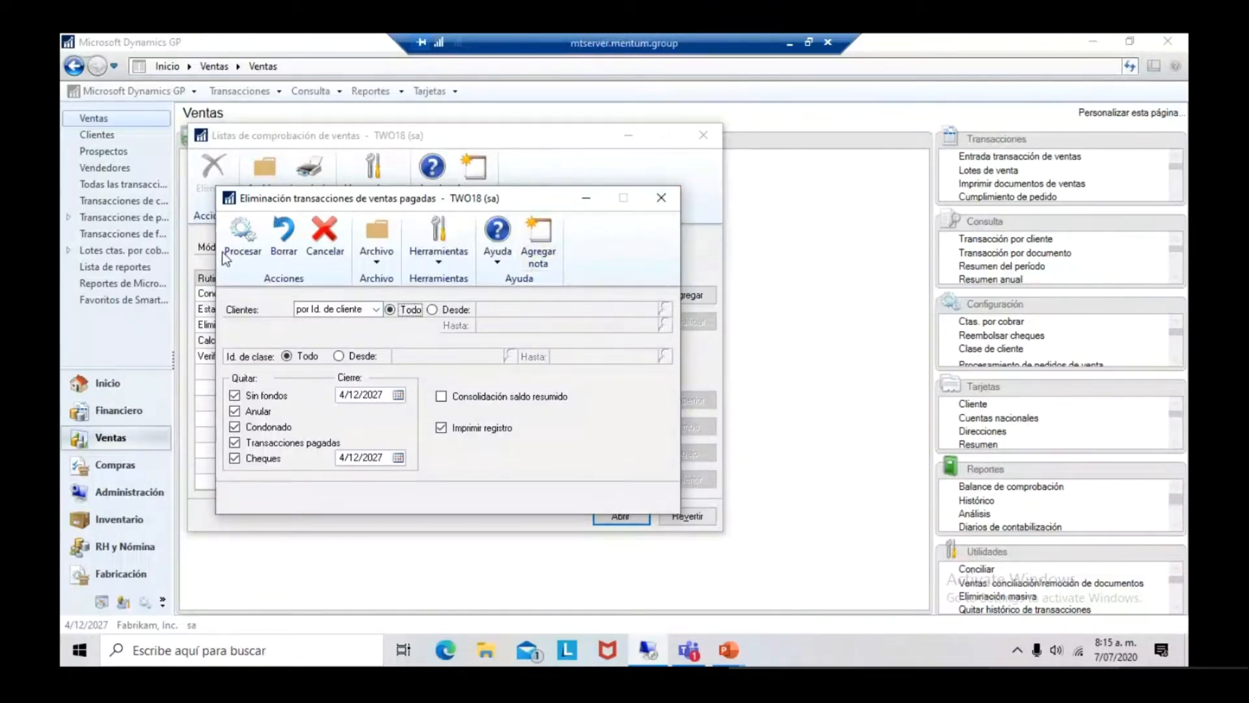
click(661, 197)
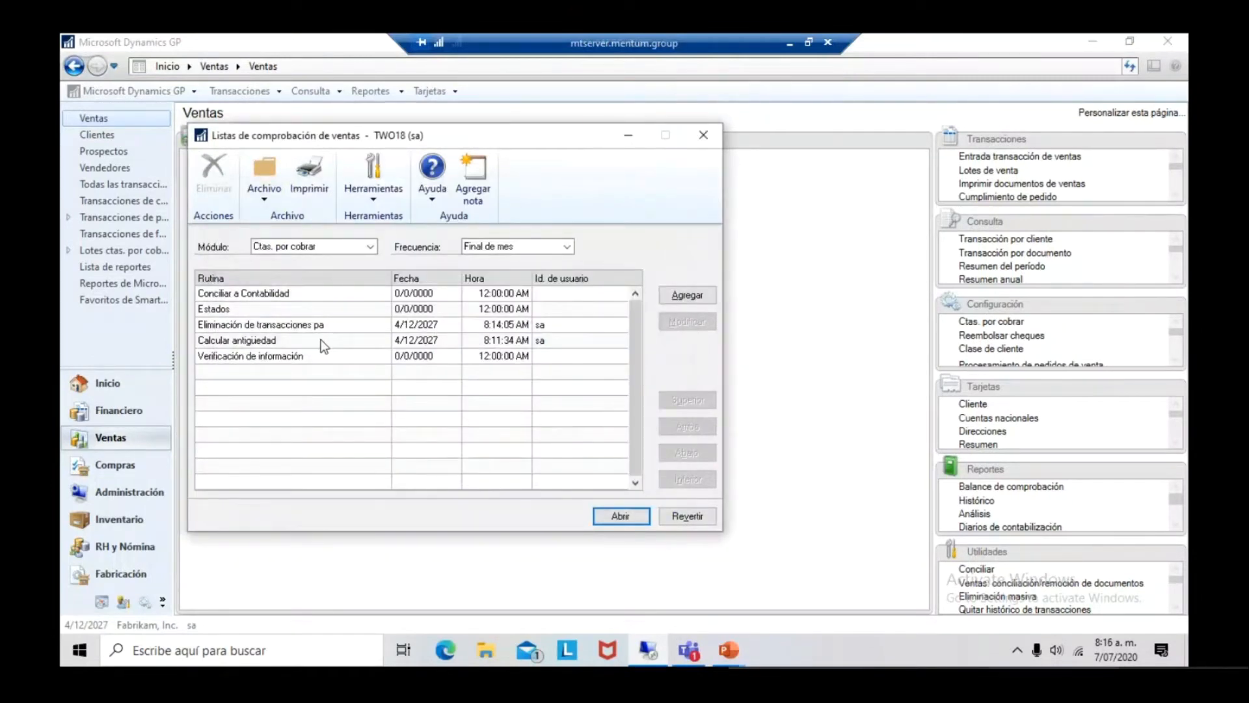
Open the Conciliar a Contabilidad routine and set both the start and end dates of its interval to 4/12/2027.
click(460, 325)
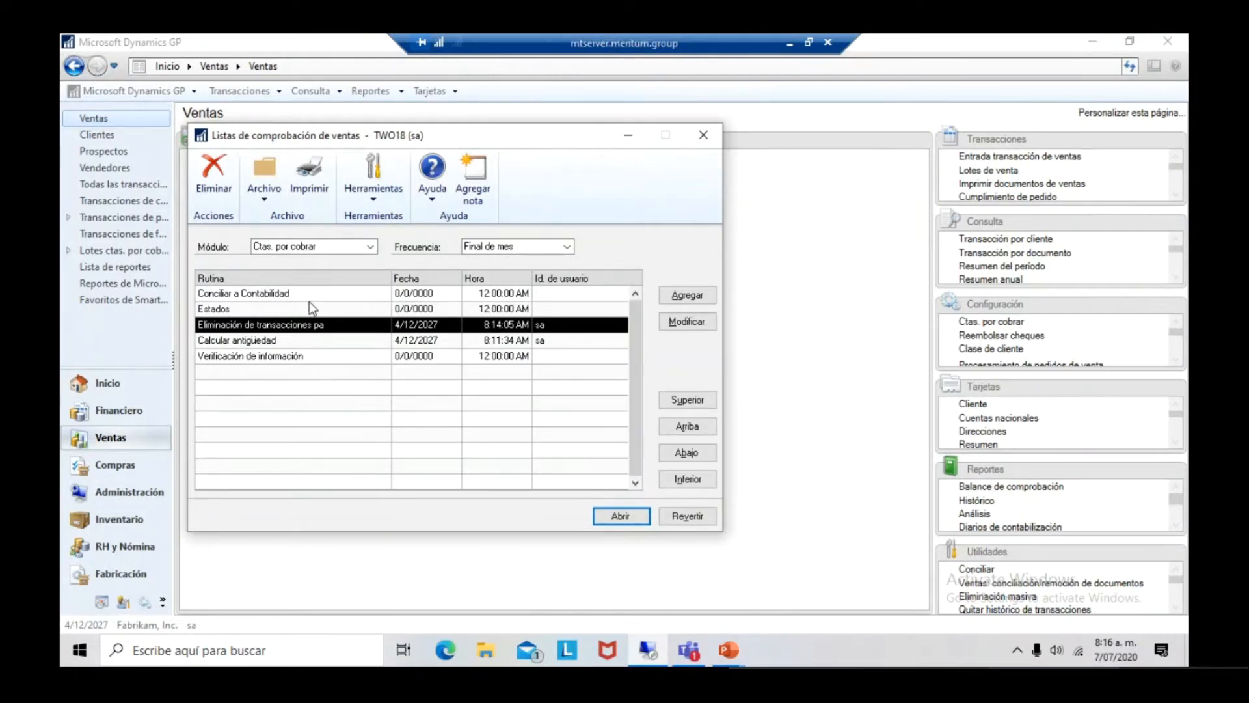
double_click(336, 292)
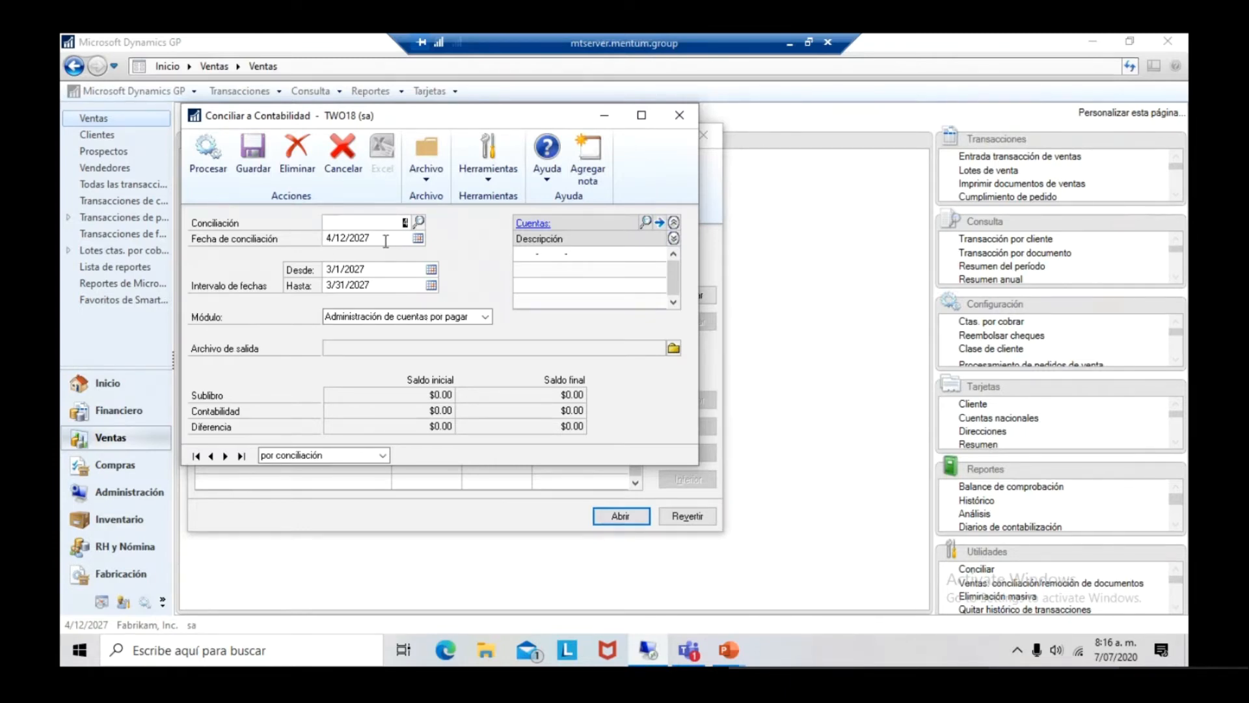
click(385, 239)
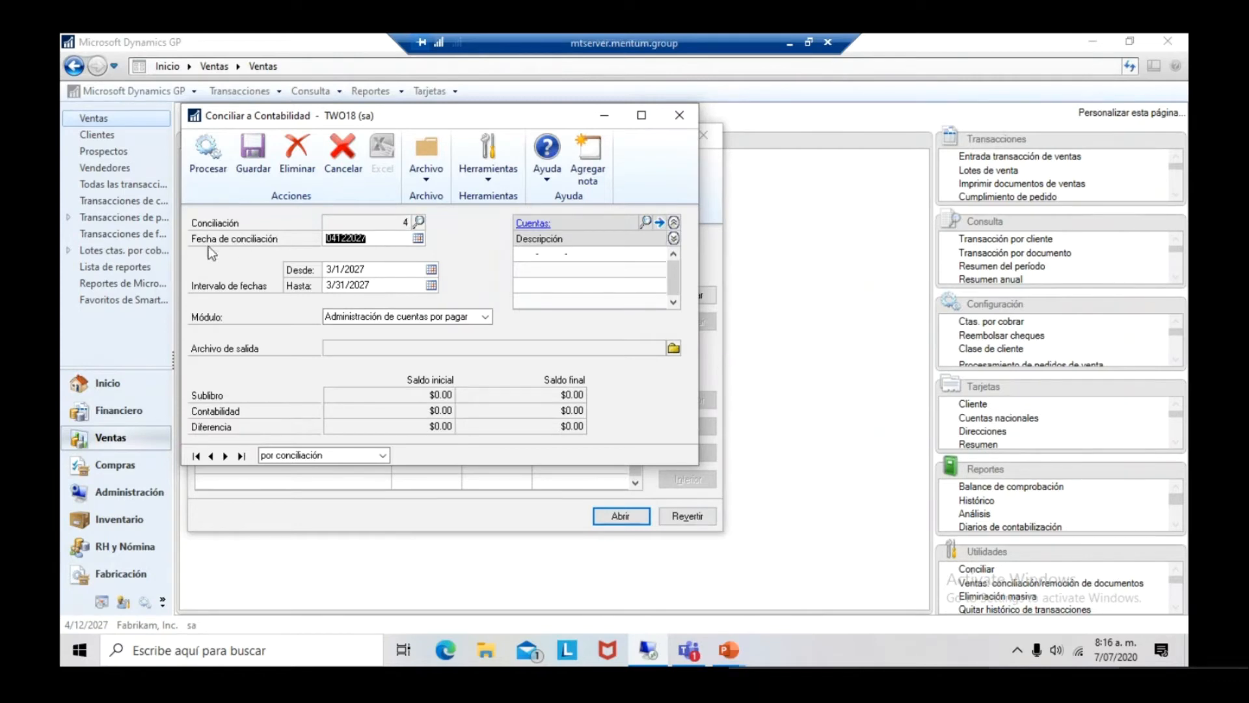
click(383, 267)
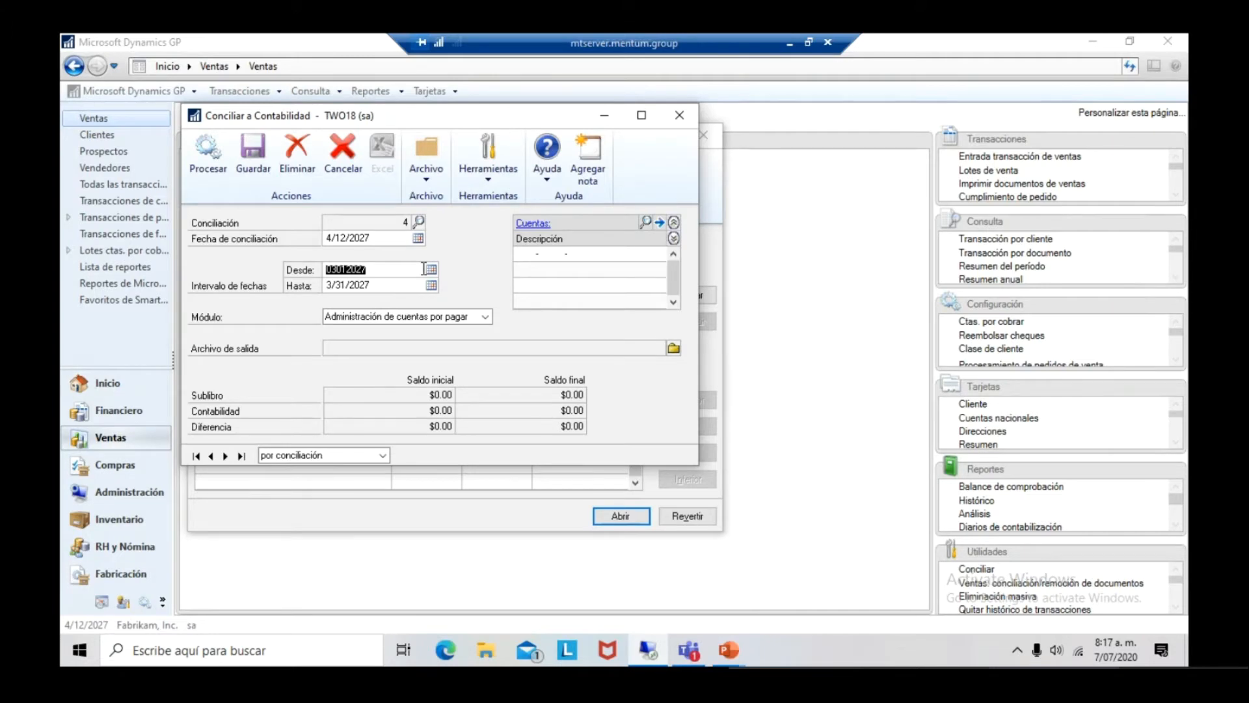
text(04122027)
click(407, 284)
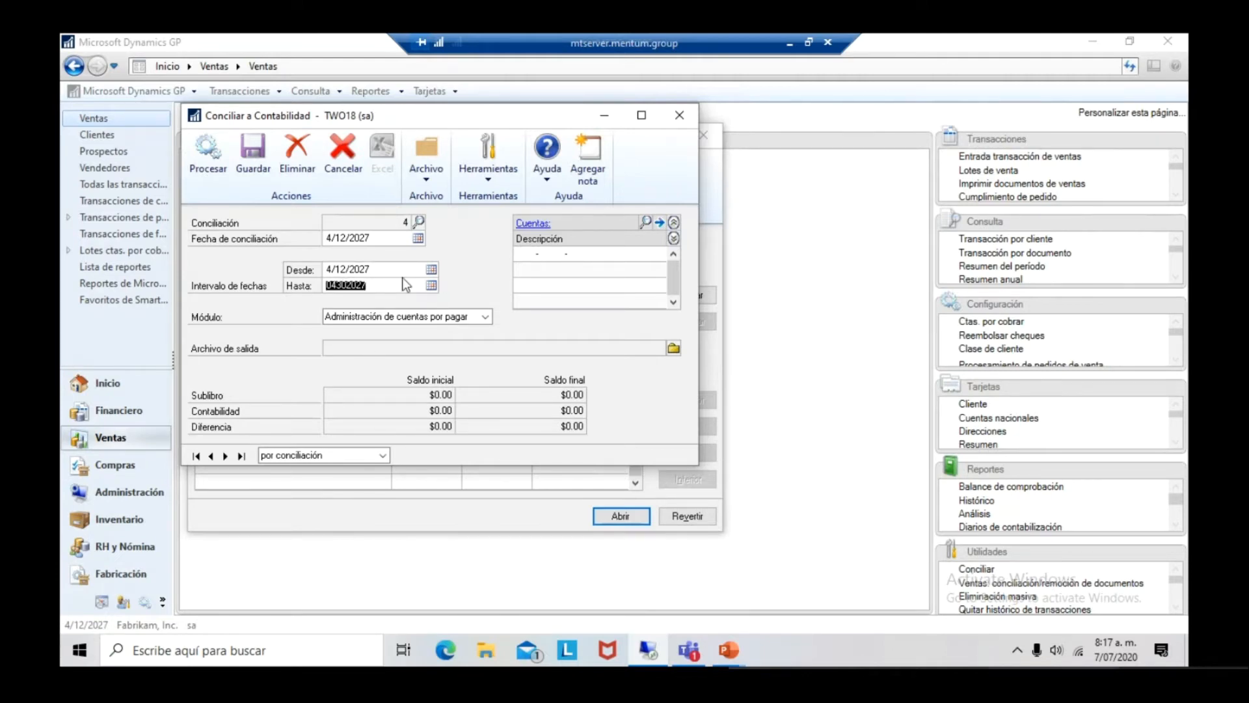
text(4122027)
Set the reconciliation module to Administración de cuentas por cobrar and add the Cuentas por cobrar ledger account.
click(429, 317)
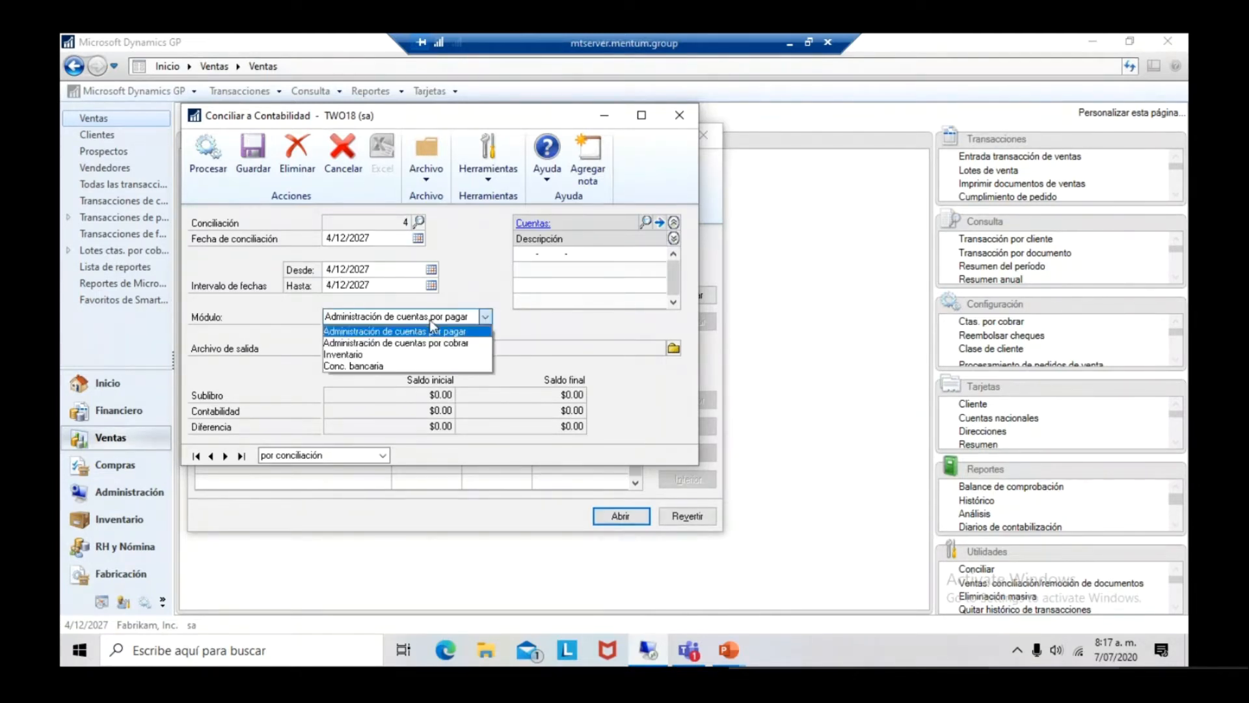
click(376, 345)
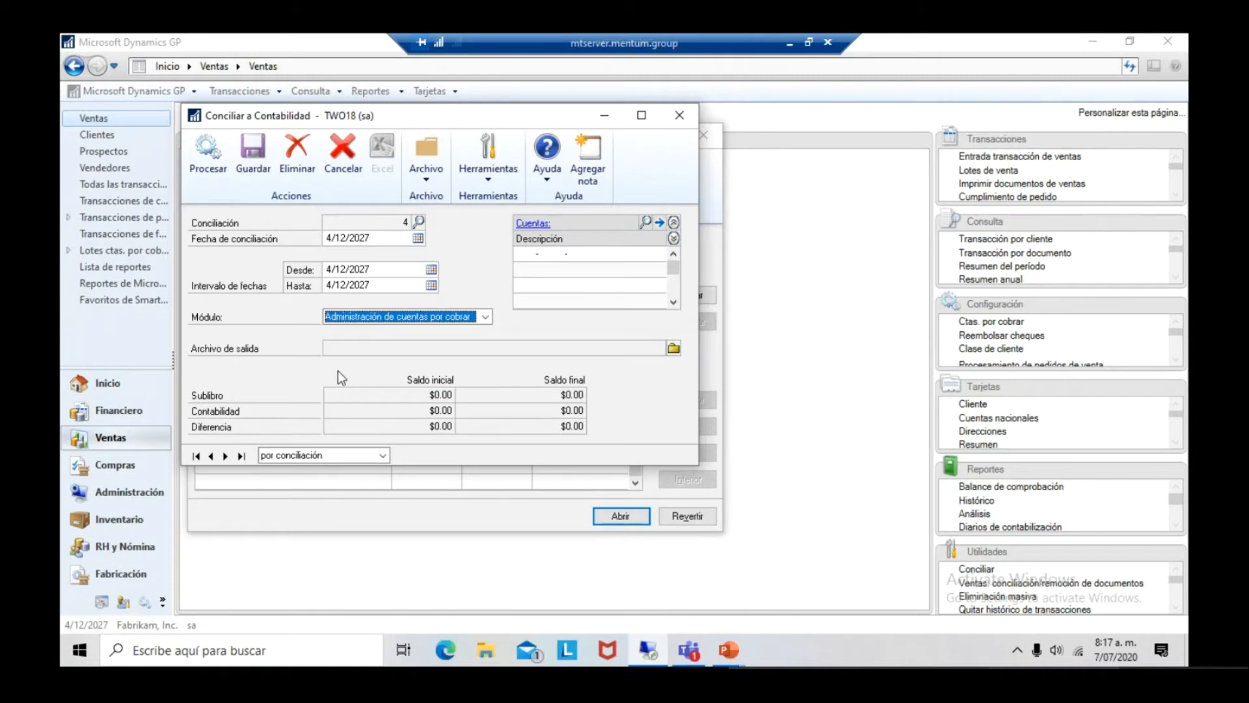
click(527, 252)
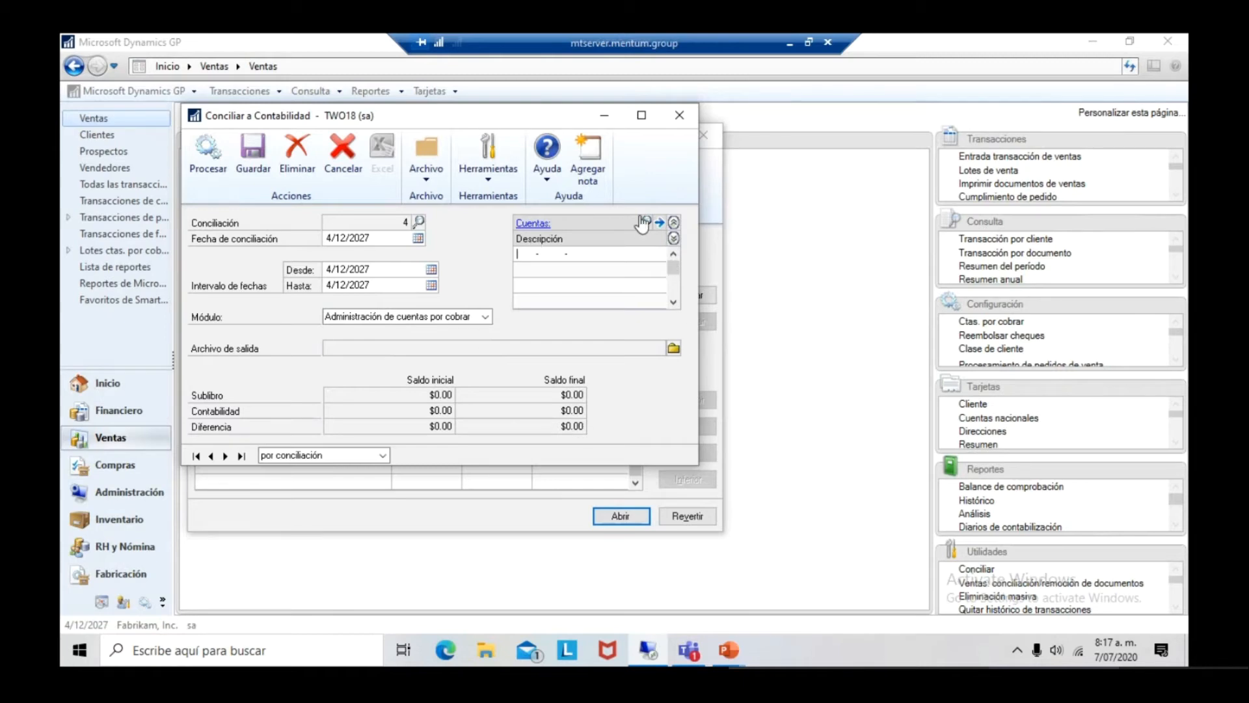
click(647, 223)
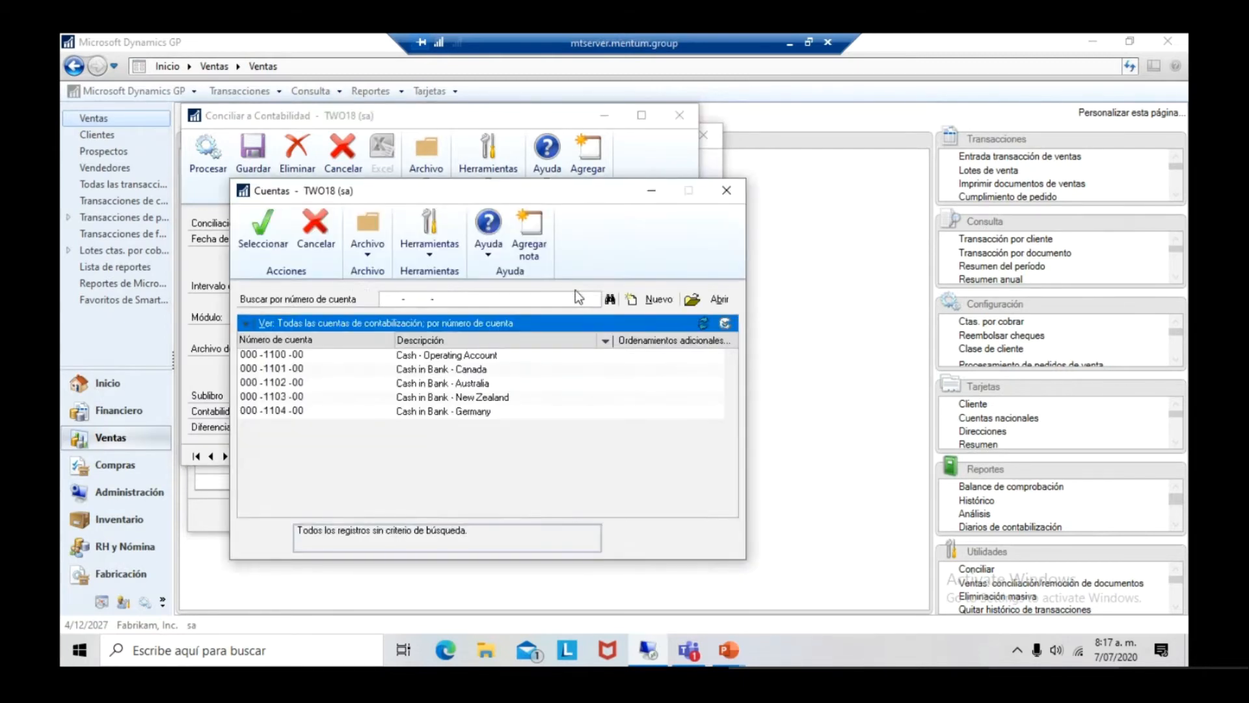
click(382, 441)
scroll(381, 442, down, 6)
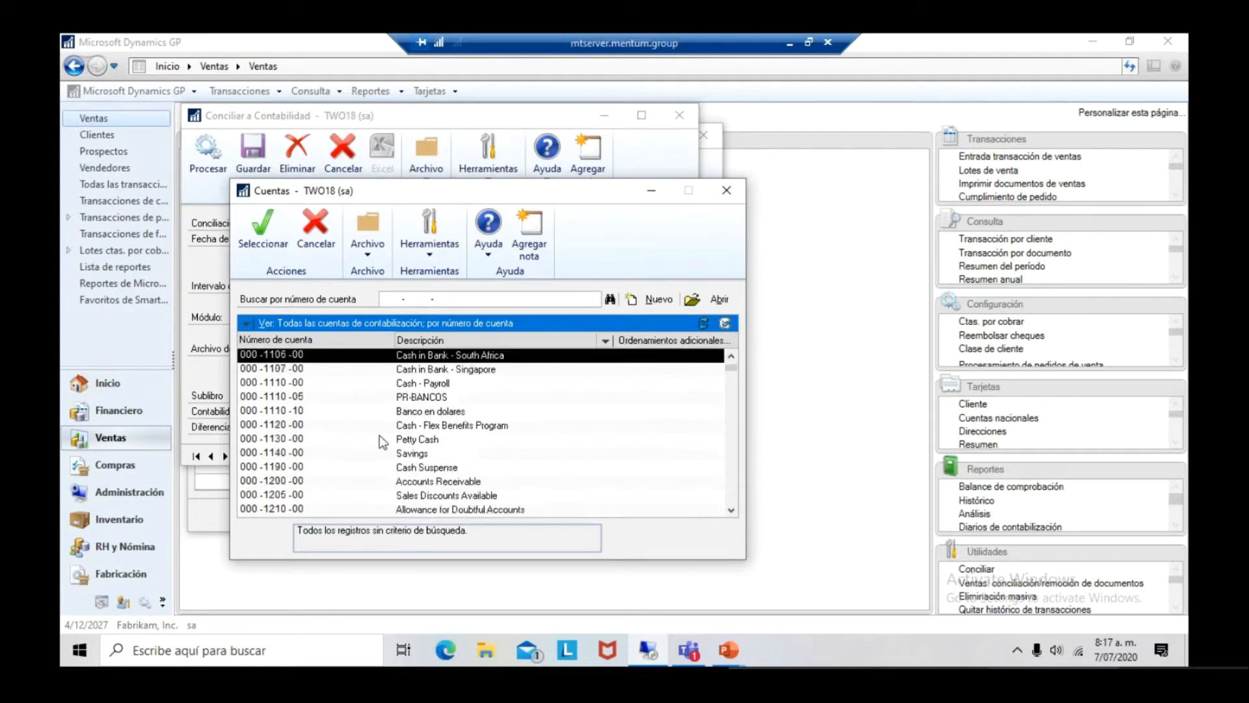
scroll(380, 436, down, 6)
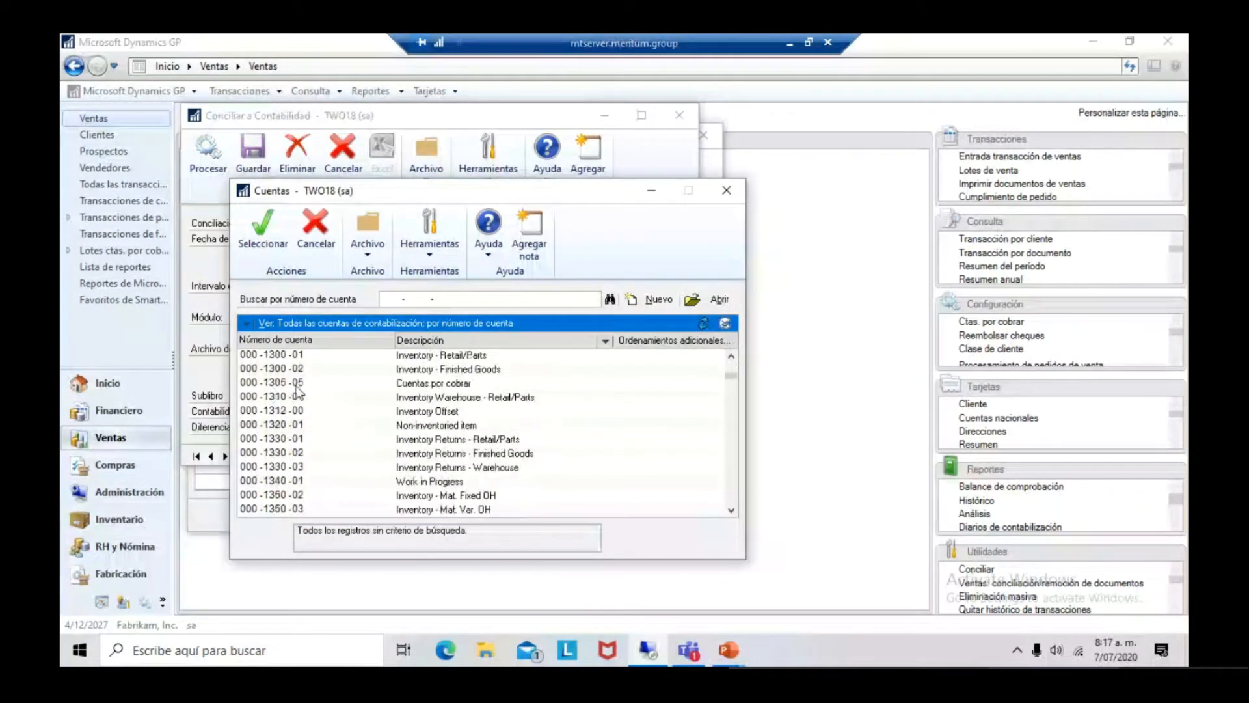
click(296, 387)
double_click(297, 385)
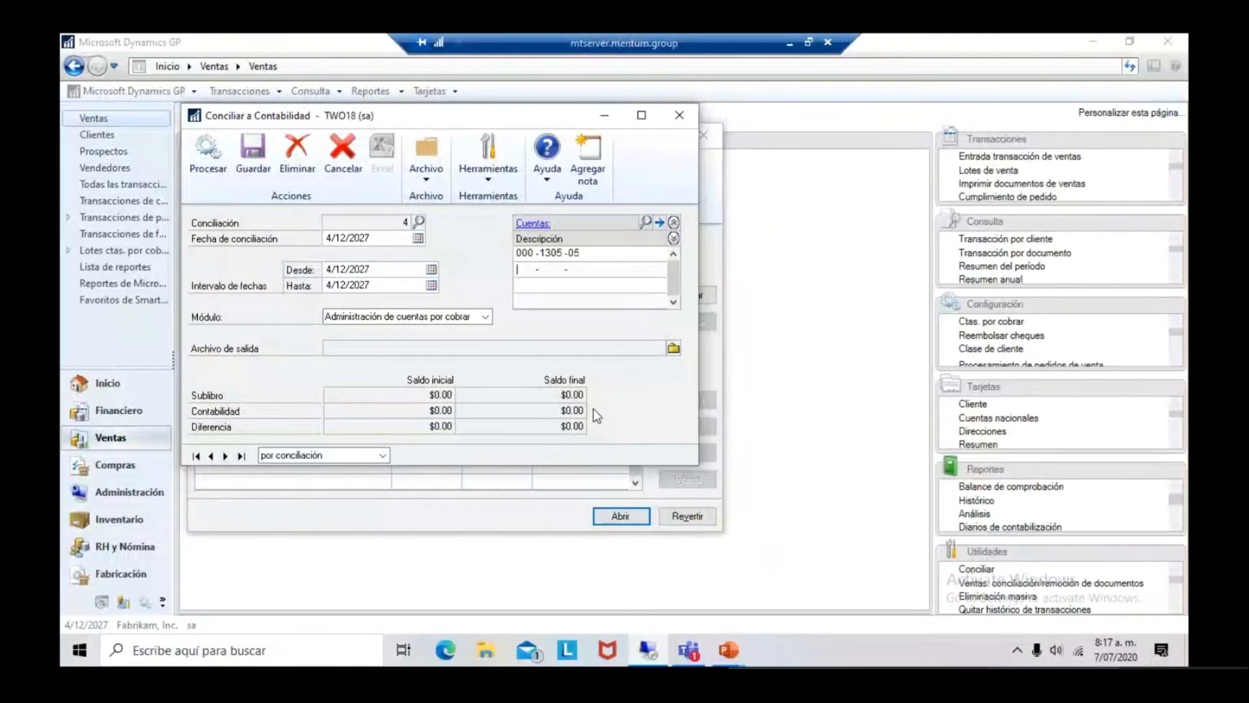
Set the output file to CC hastaGL_4_042027.xlsx on the Desktop and process the reconciliation.
click(674, 348)
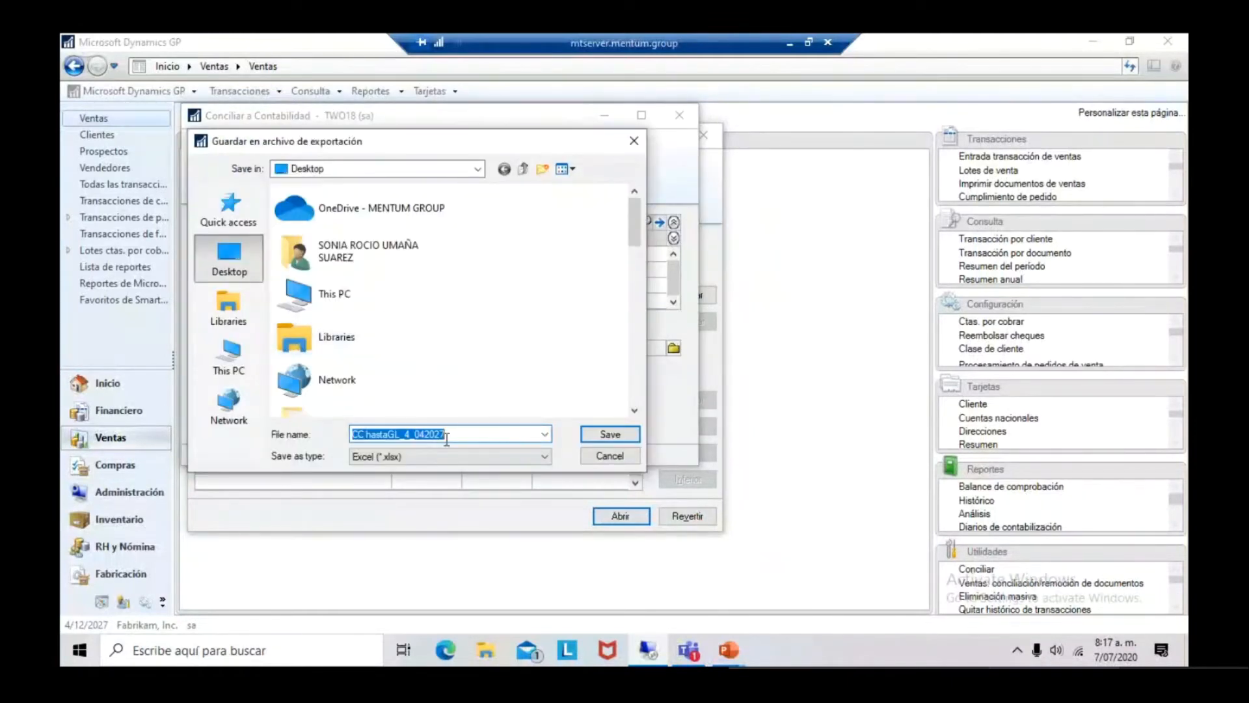
click(606, 435)
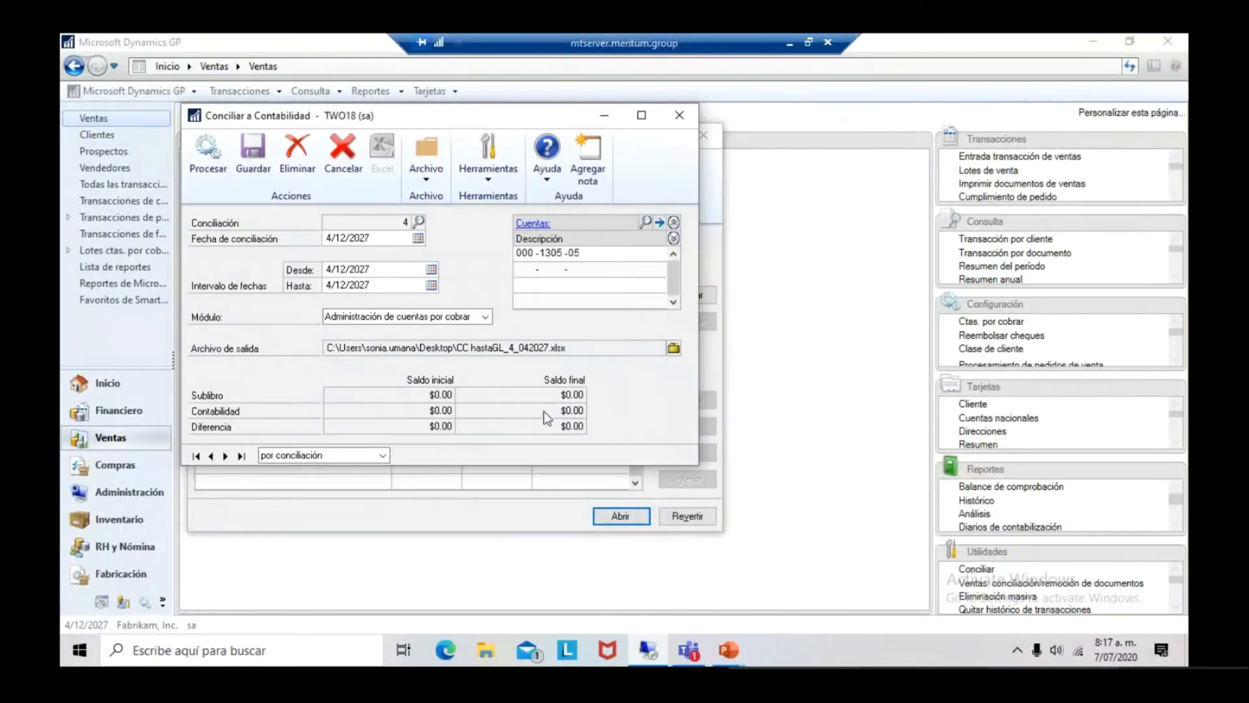
click(200, 174)
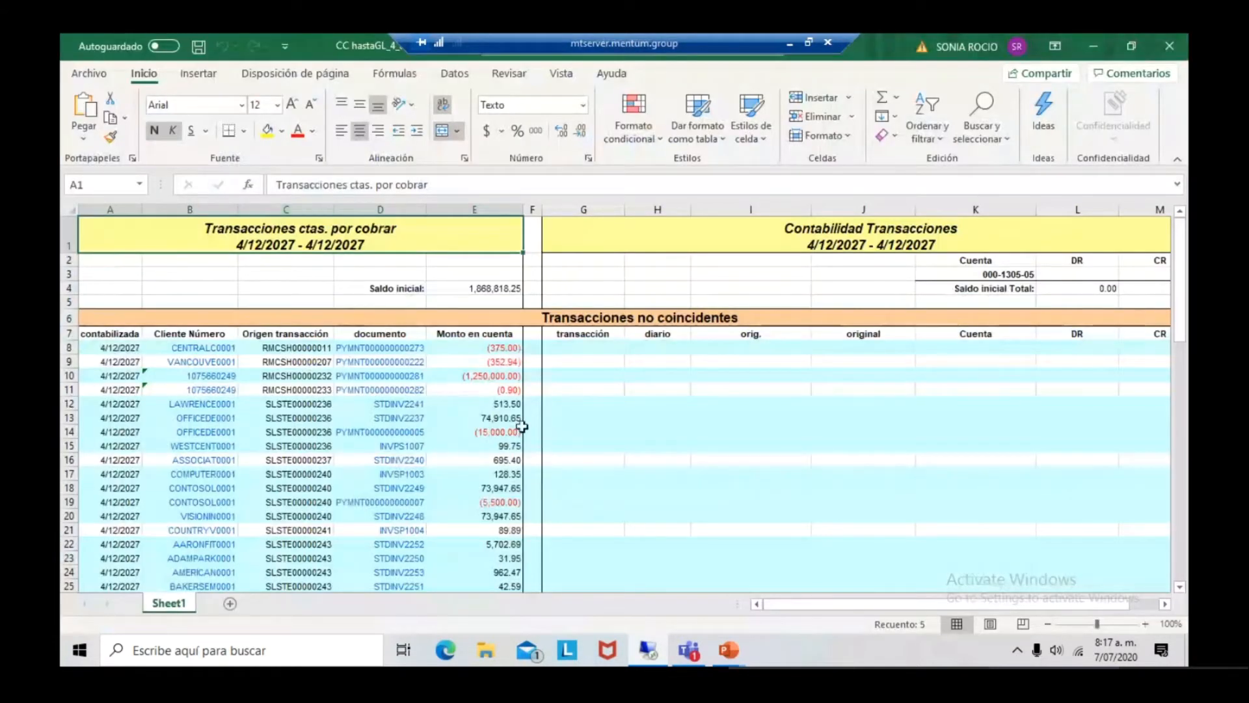
Examine the unmatched, possibly matching and matched transactions in the Excel report, comparing the receivables amounts with the accounting entries.
scroll(522, 427, down, 2)
scroll(522, 427, down, 7)
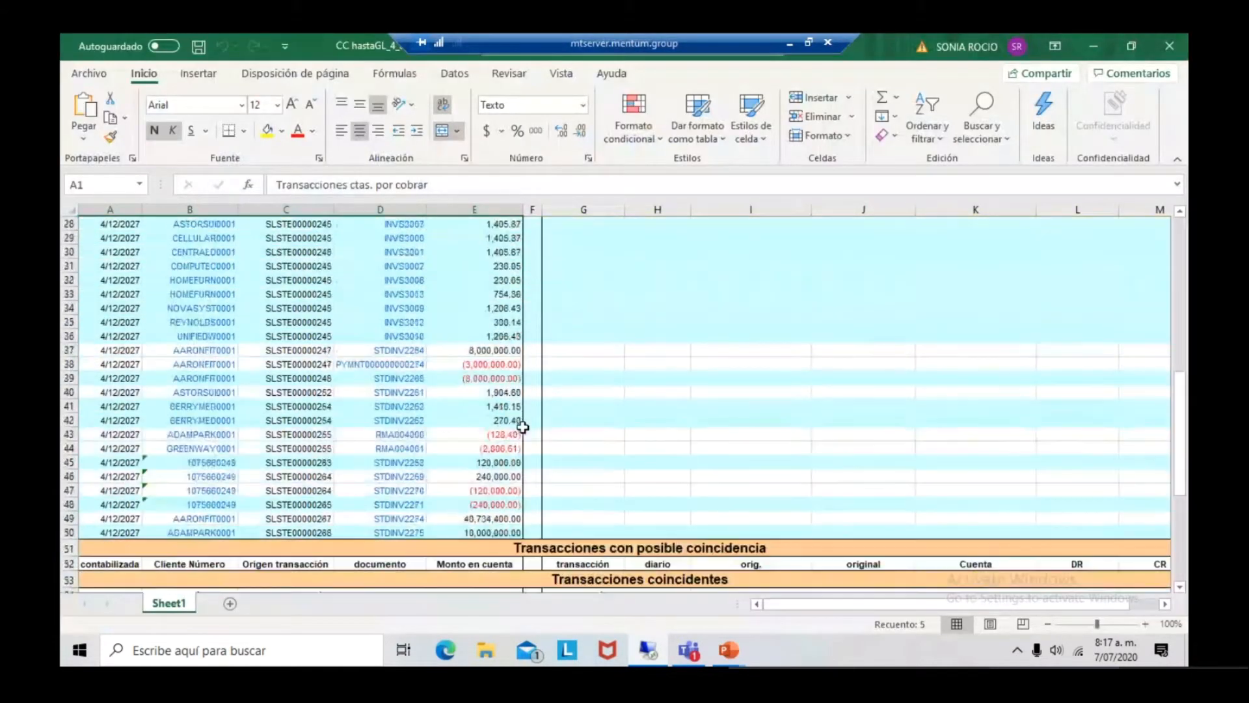
scroll(523, 427, down, 4)
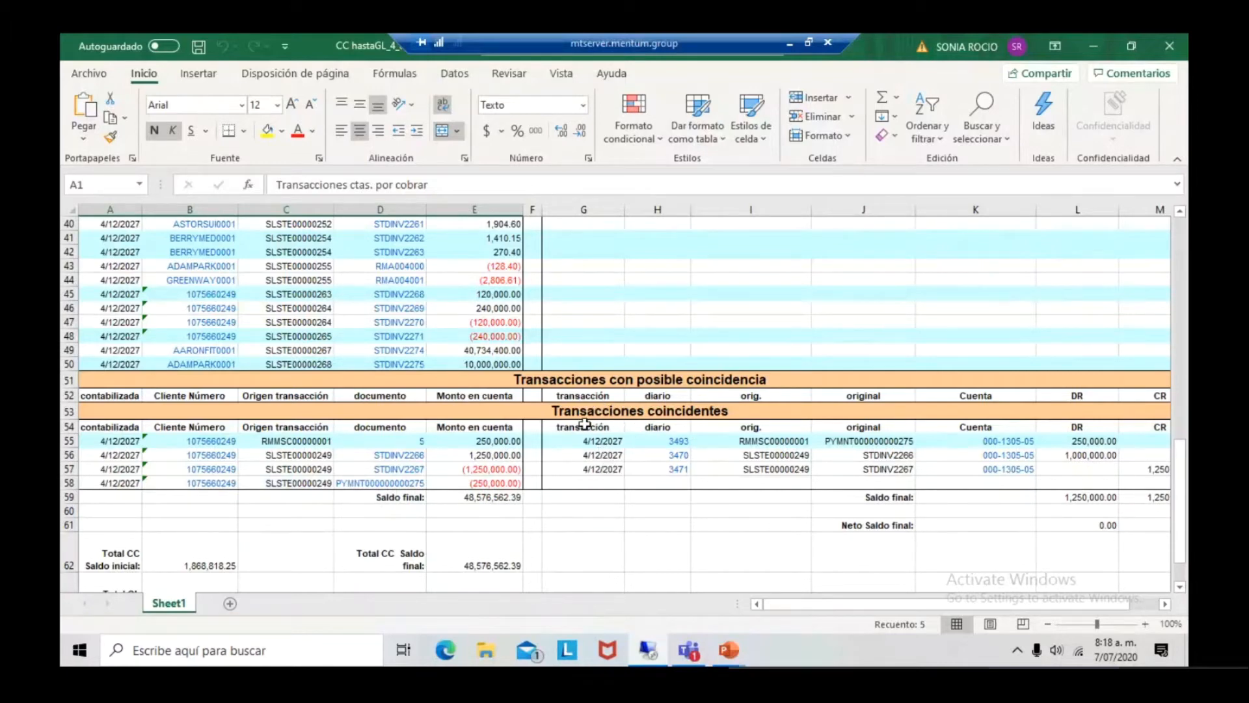
drag(584, 424, 1170, 472)
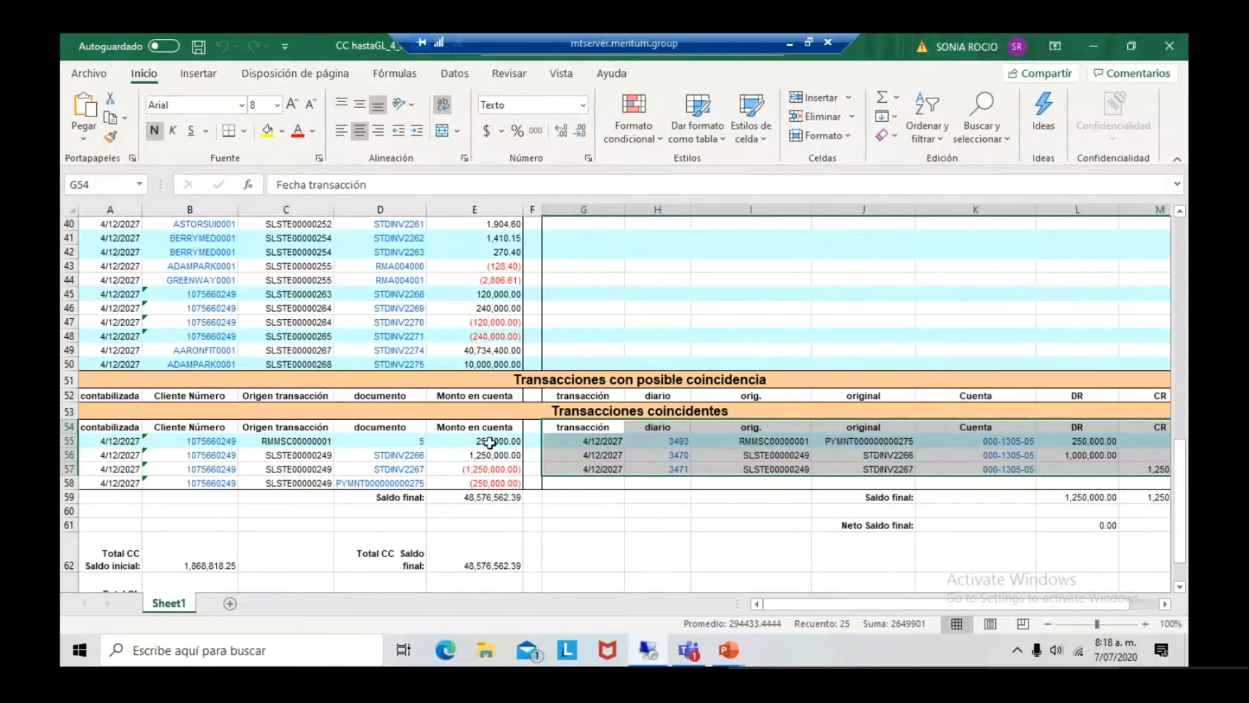
drag(490, 443, 513, 479)
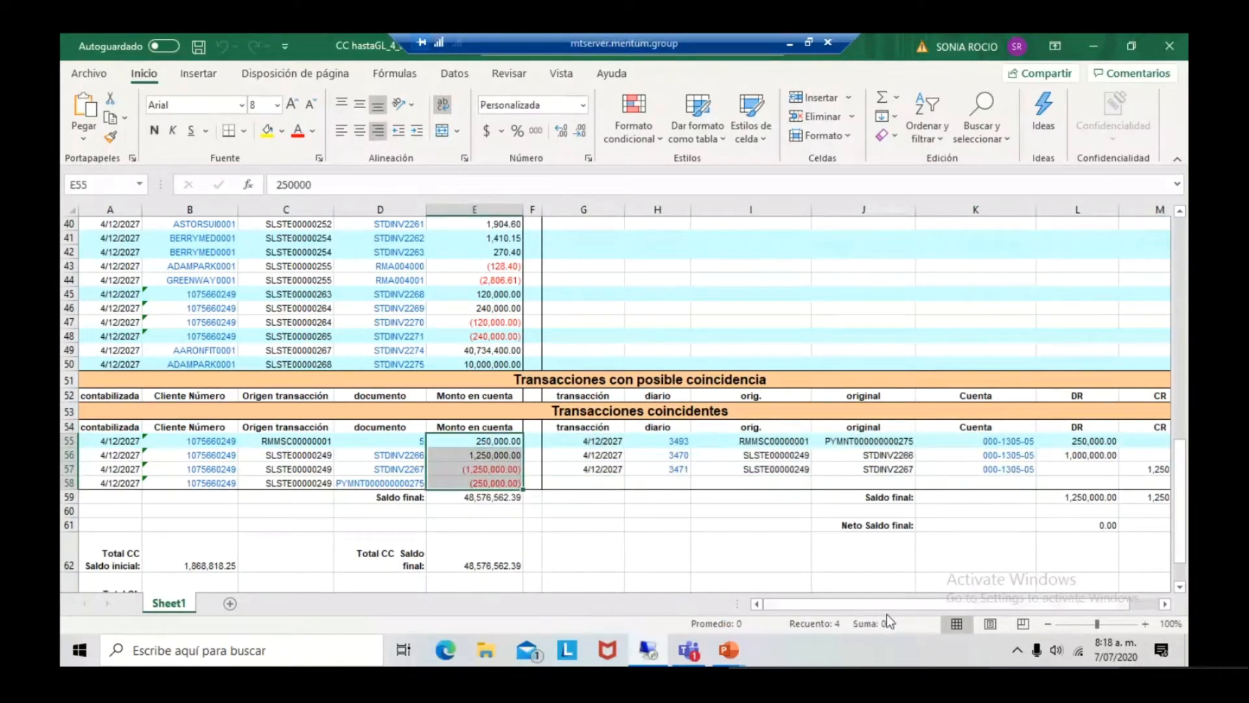
drag(1017, 603, 1049, 596)
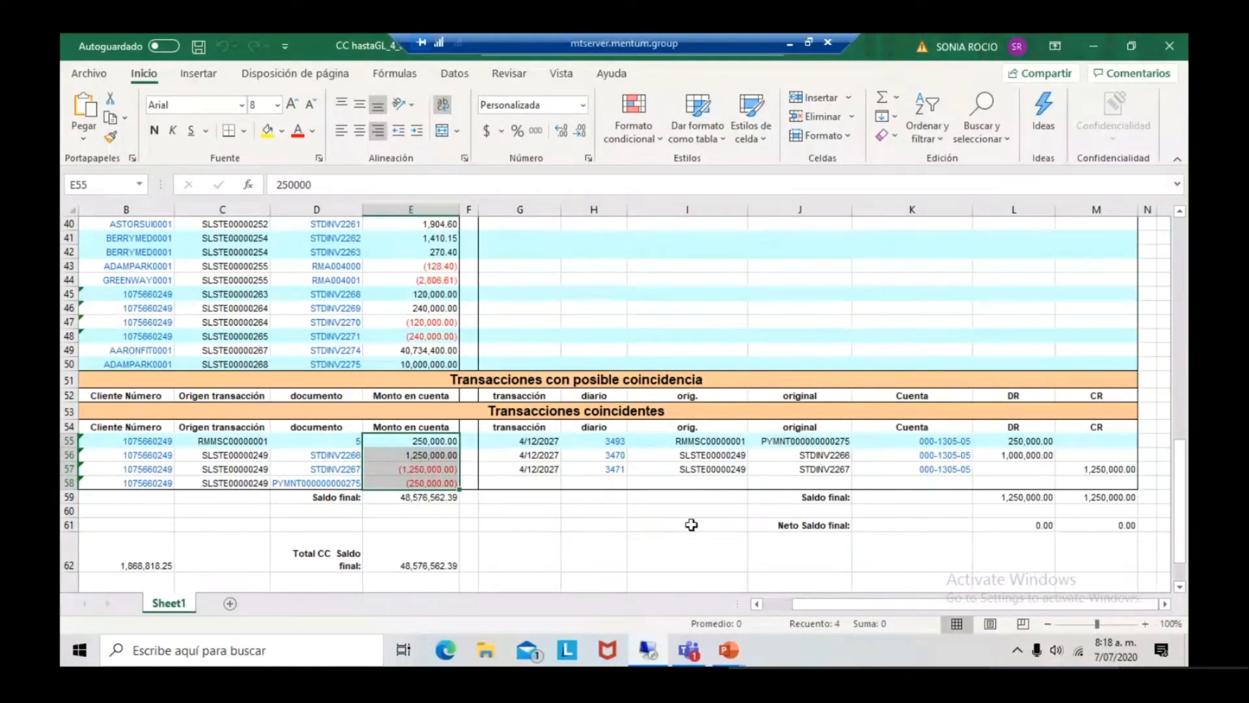
scroll(682, 518, up, 2)
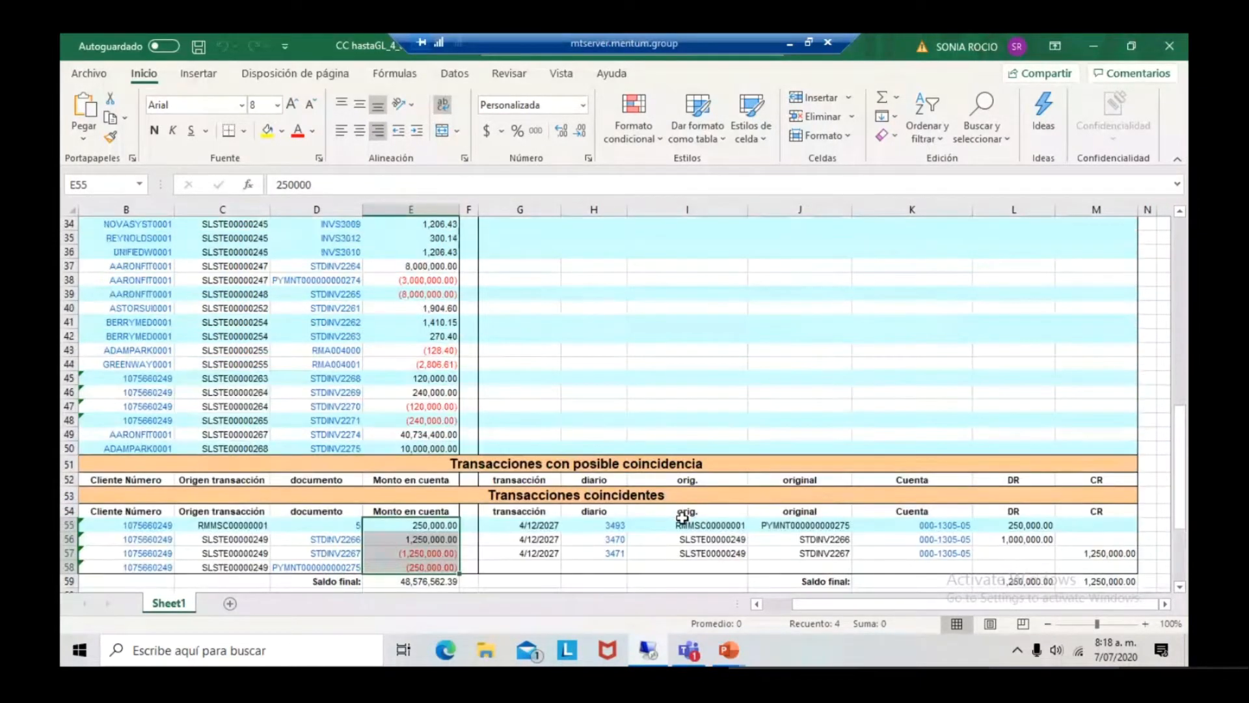
scroll(682, 518, up, 11)
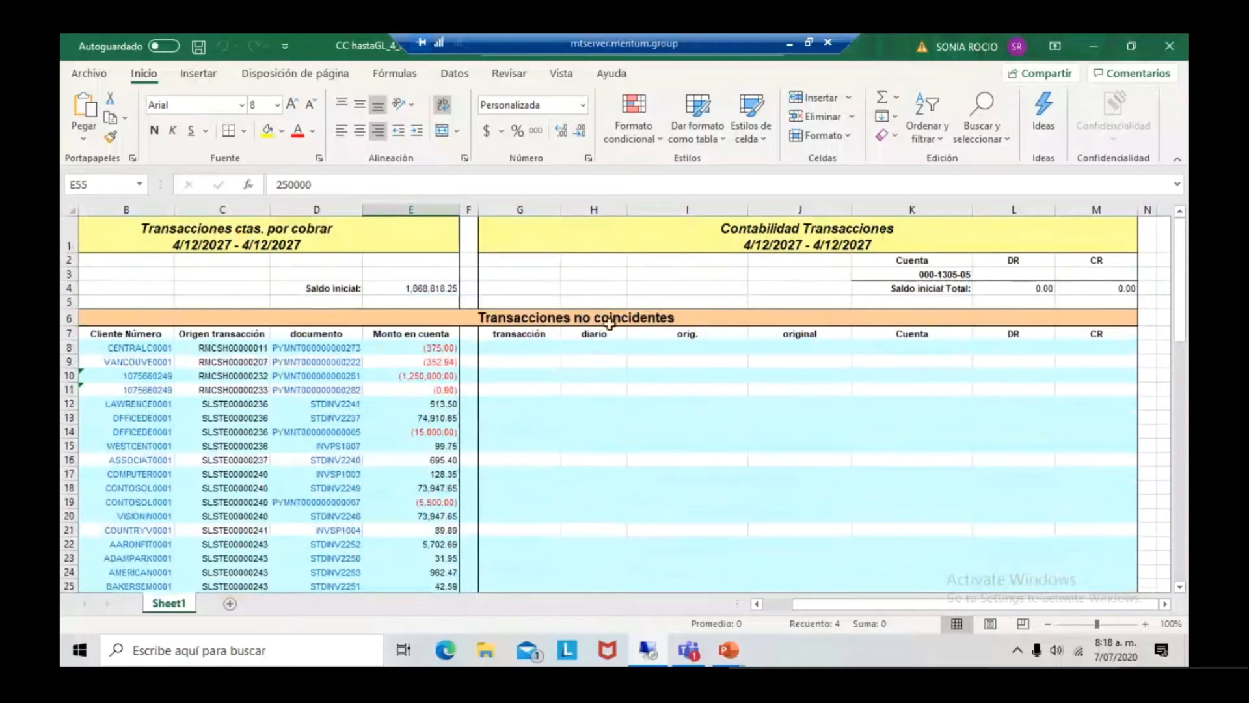
click(653, 418)
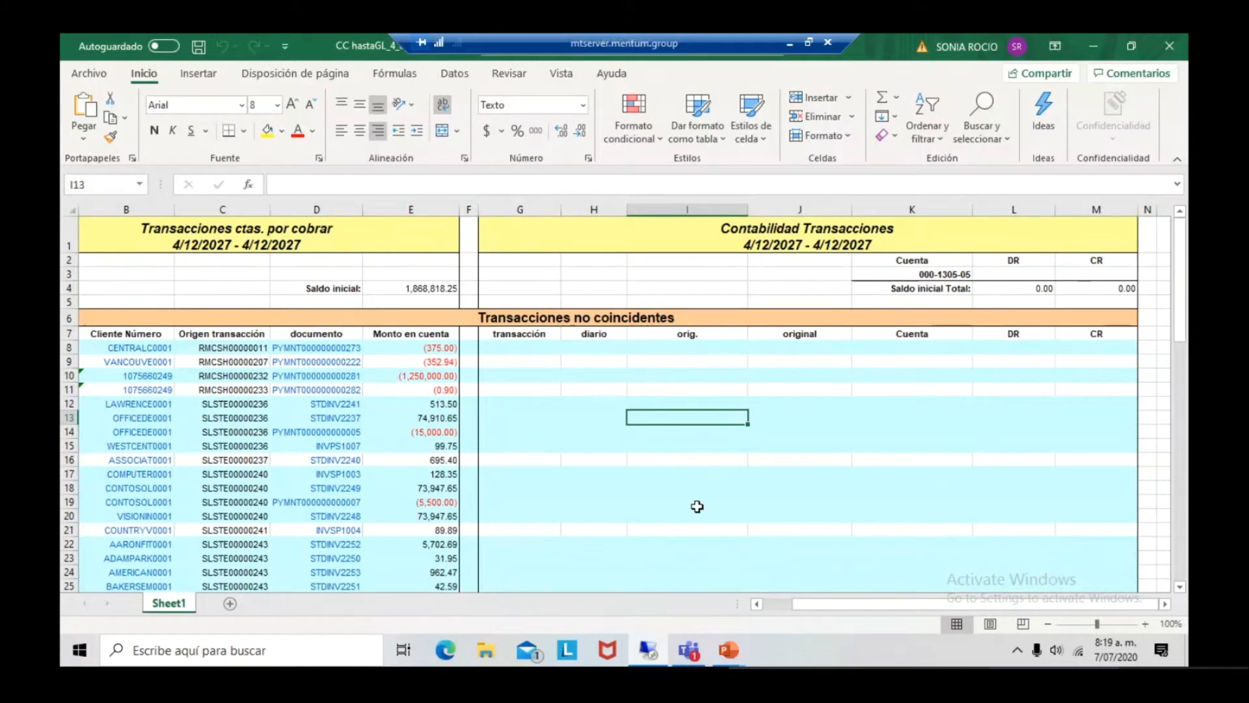
Minimize the Excel report, return to the reconciliation window in Microsoft Dynamics GP and save the processed reconciliation.
click(653, 656)
click(653, 656)
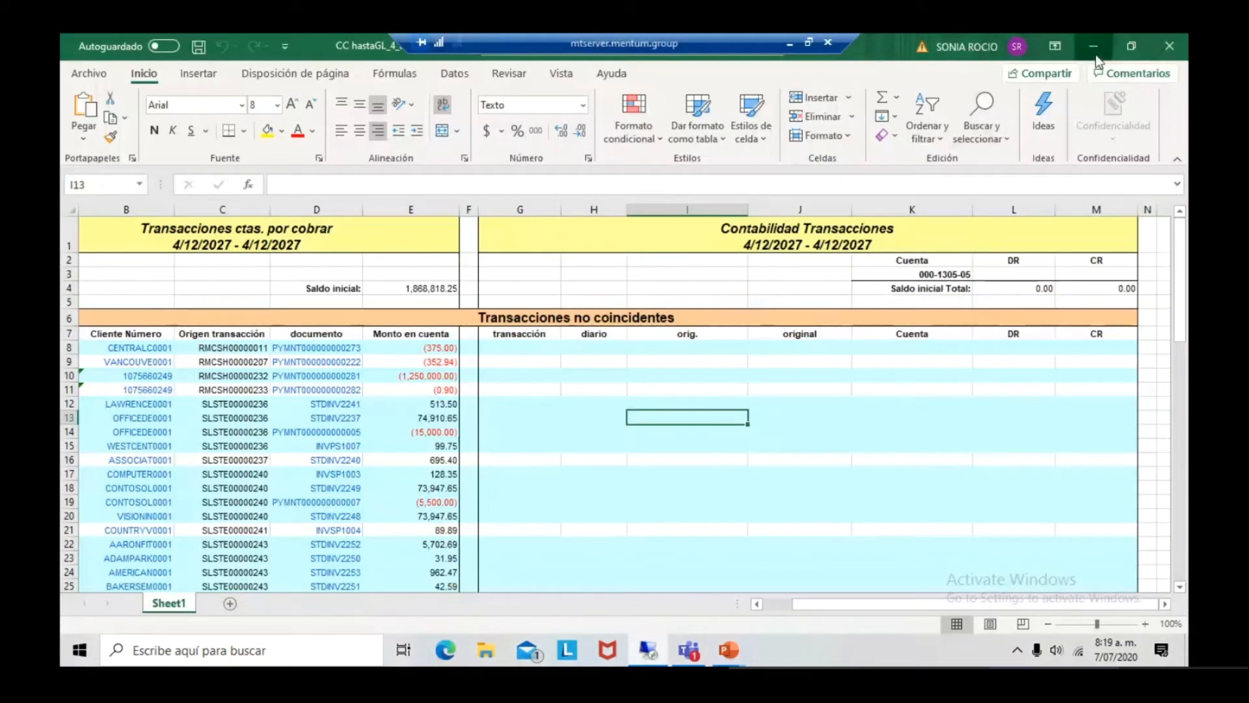
click(1096, 47)
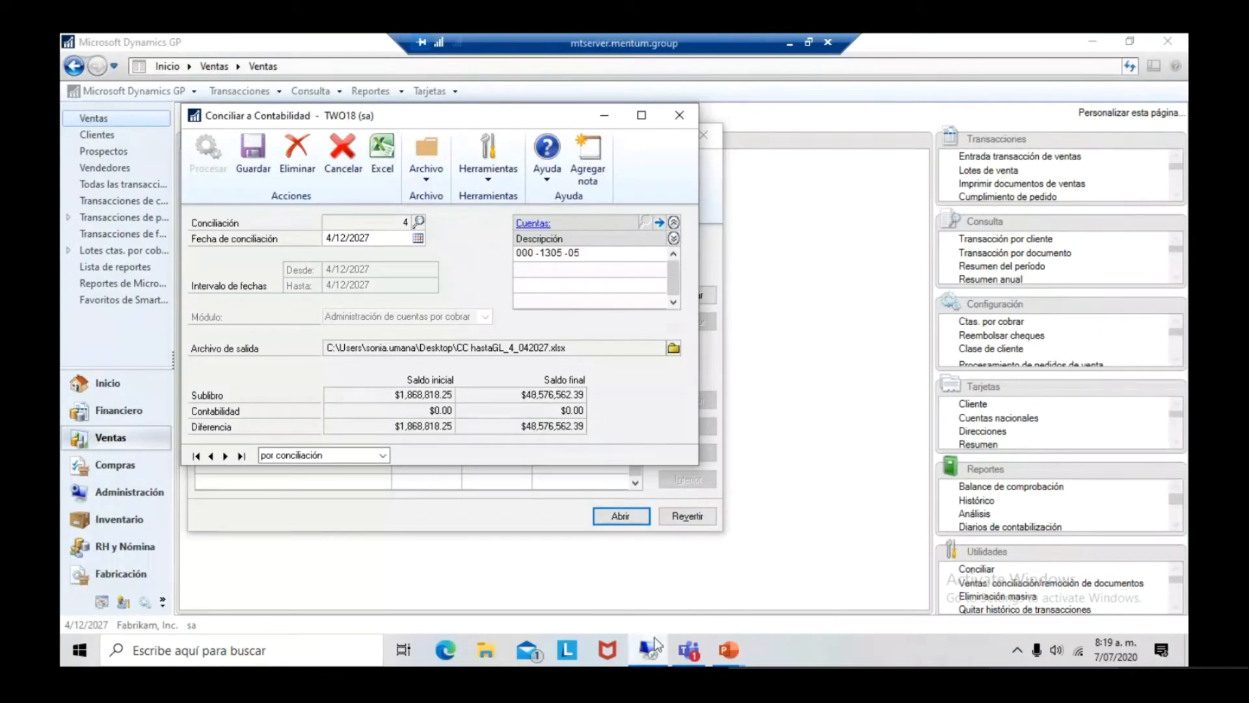
mouse_move(655, 637)
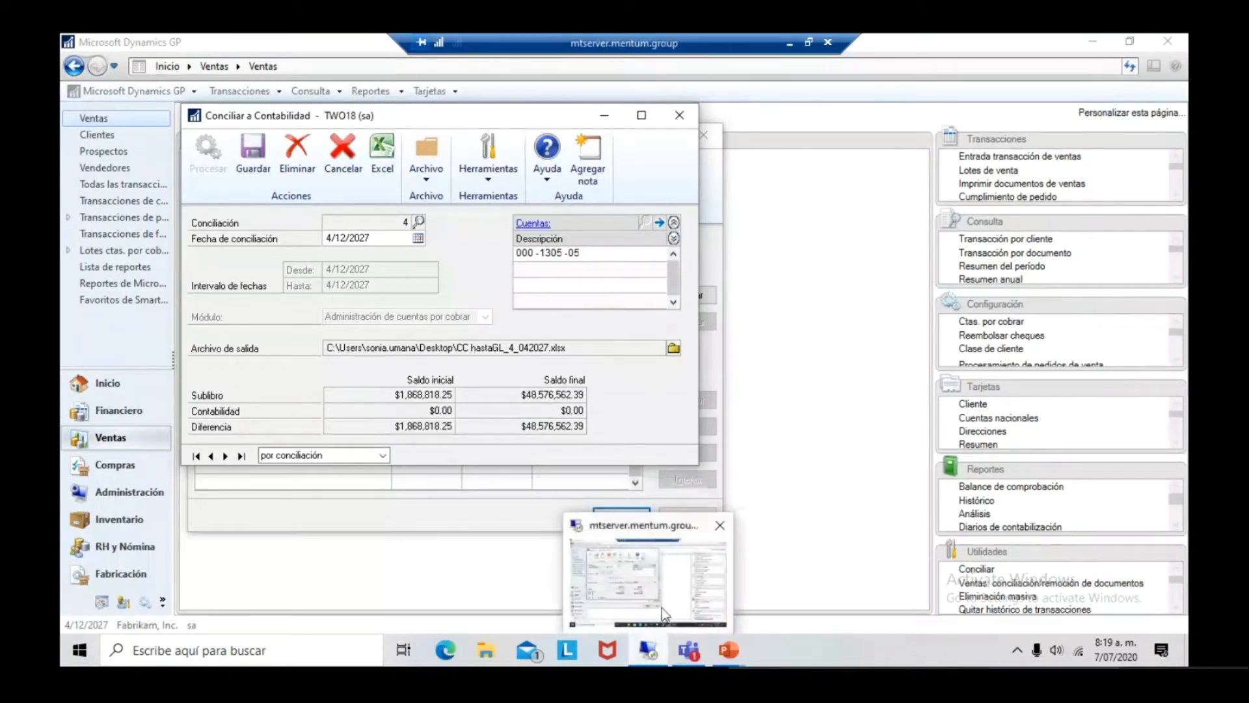
click(662, 608)
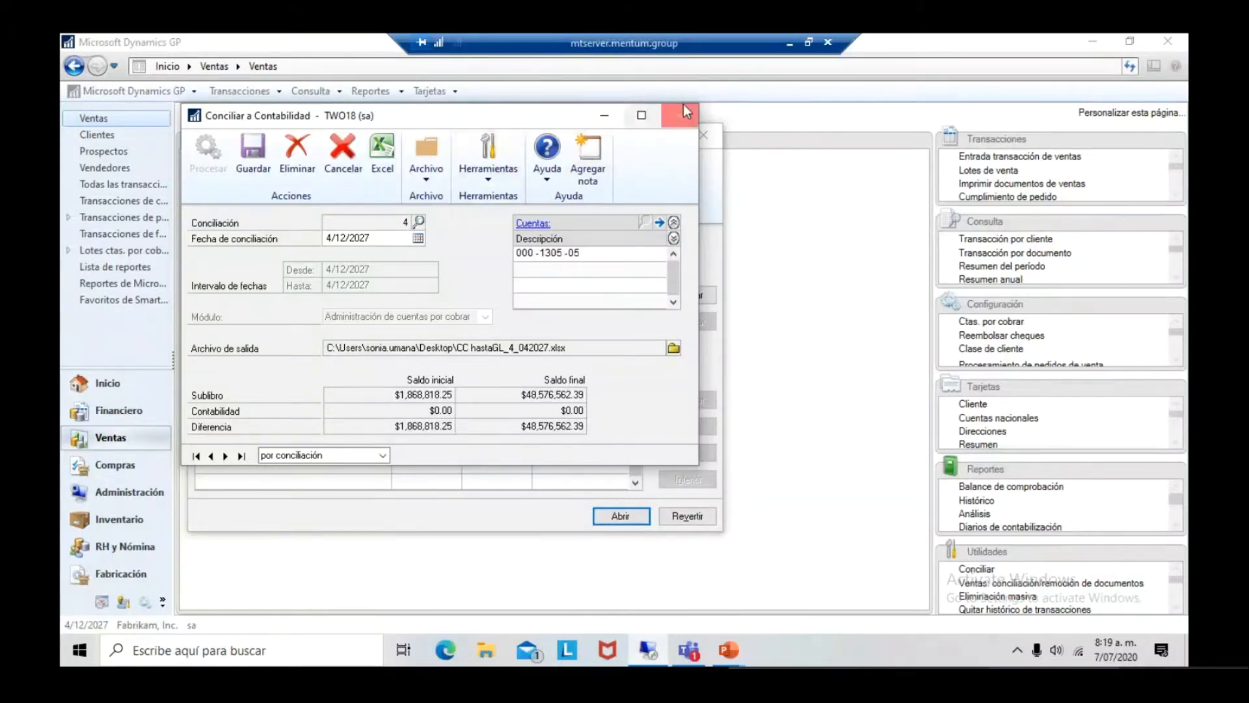
click(254, 159)
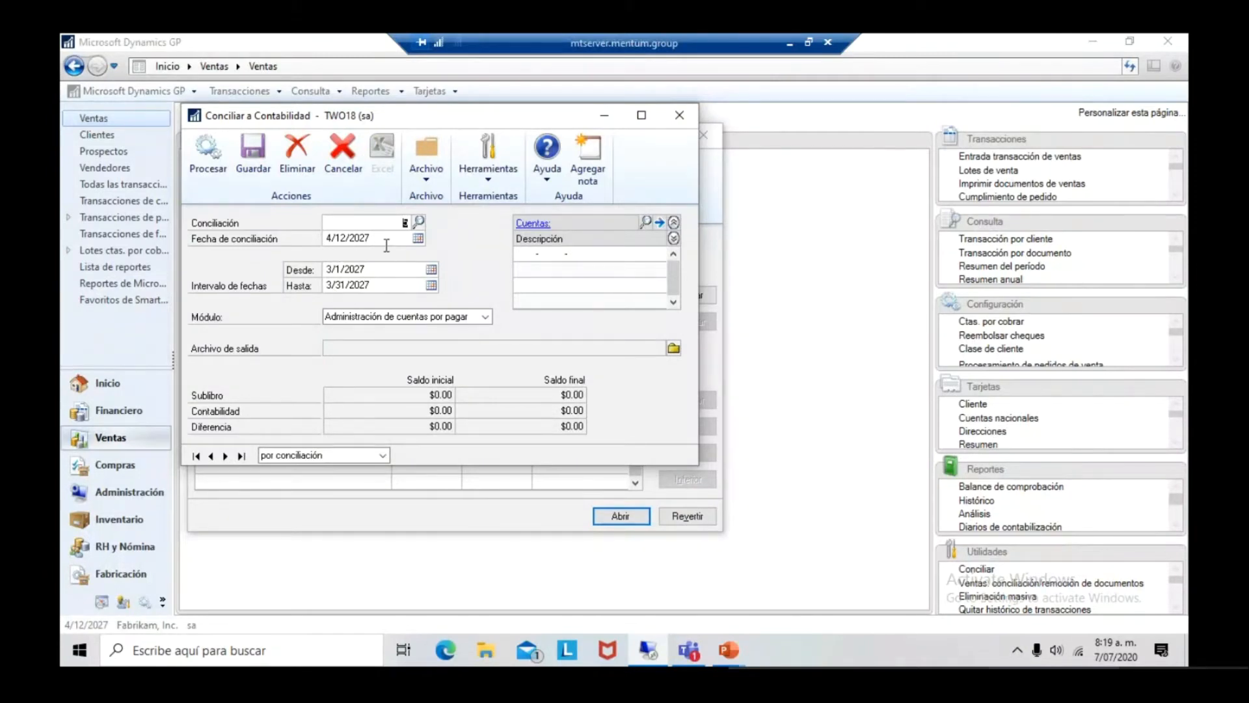
Set both the start and end of the reconciliation date range to 4/12/2027.
click(381, 269)
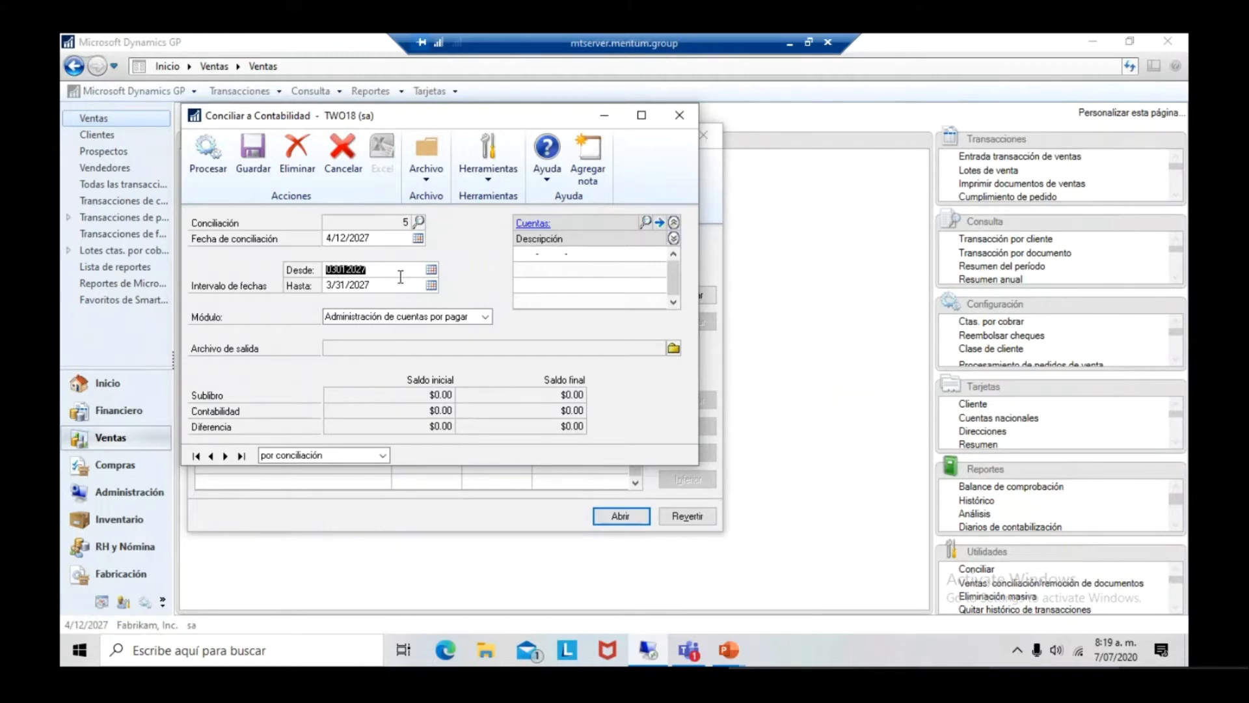
text(04)
text(12)
text(202)
text(7)
key(Tab)
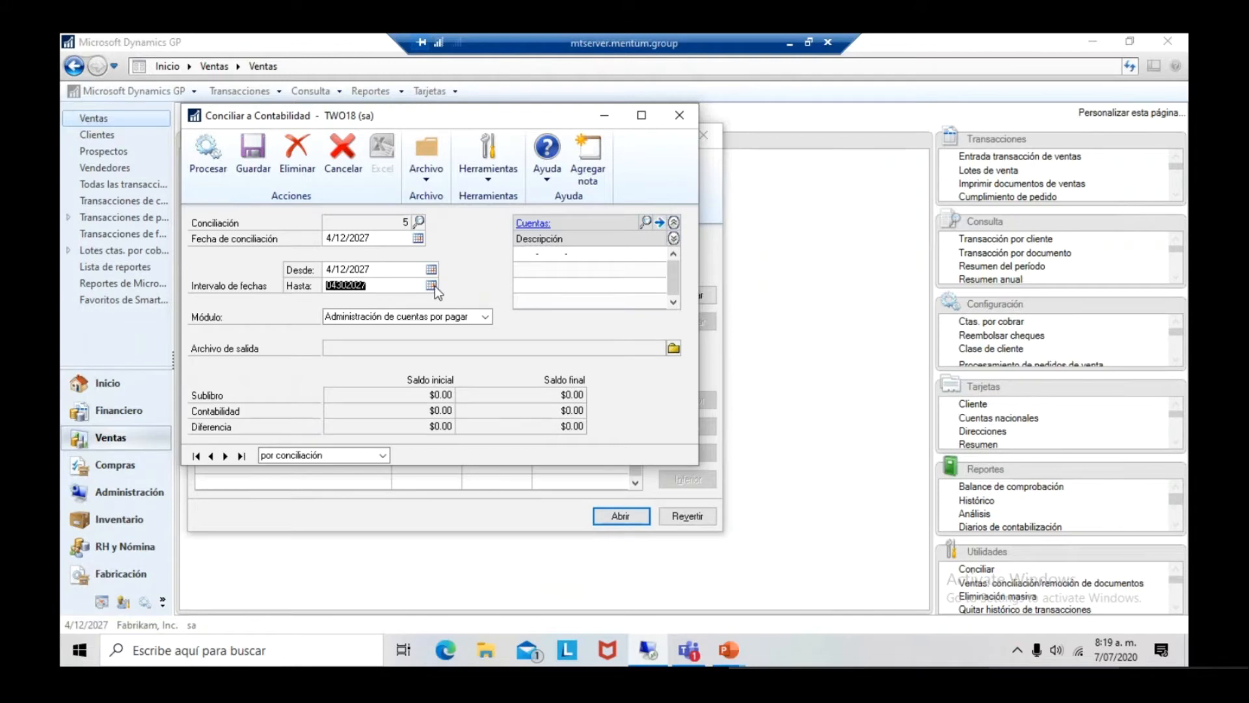
click(434, 286)
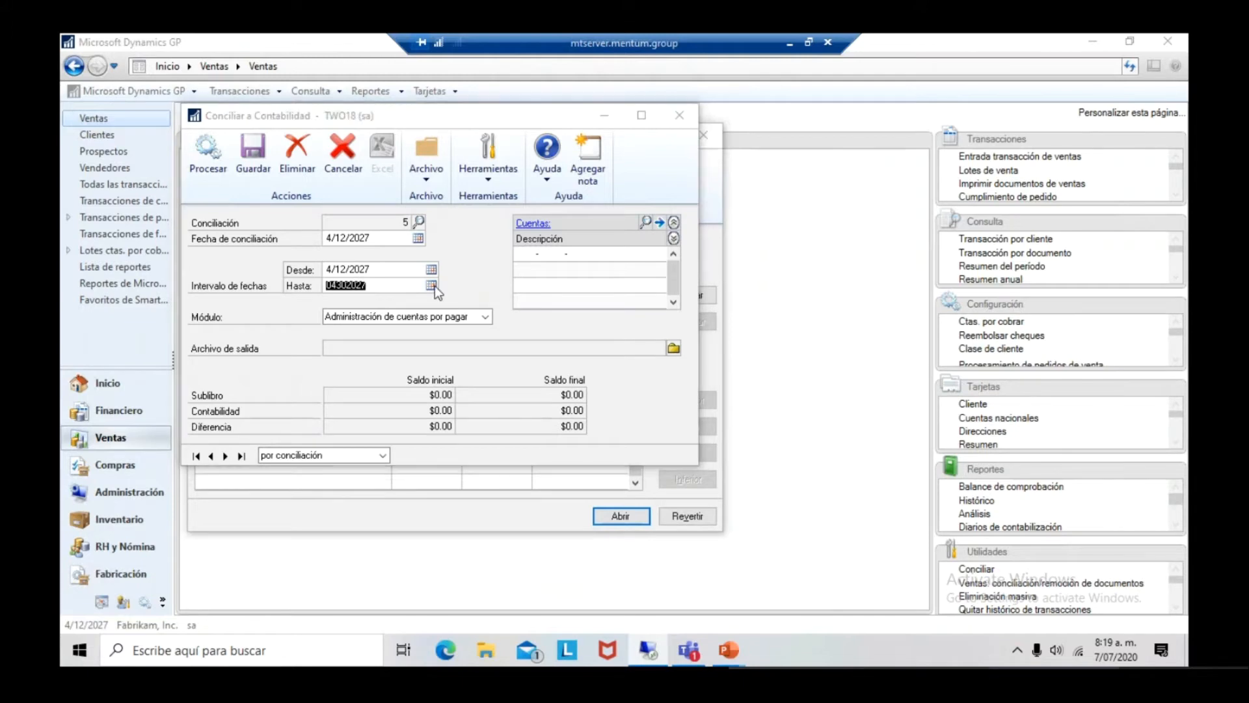
click(393, 287)
drag(334, 277, 327, 277)
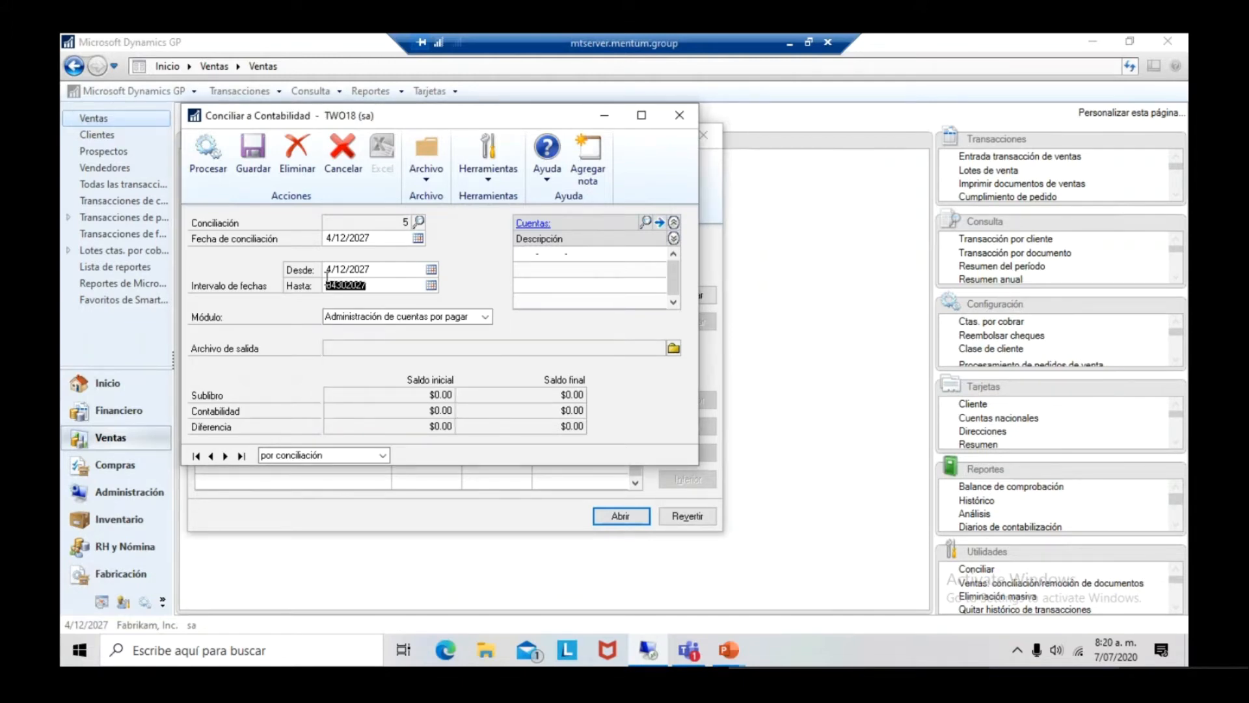
text(4122027)
Set the module to Administración de cuentas por cobrar and add ledger account 000-1300-01 to the reconciliation accounts.
click(397, 317)
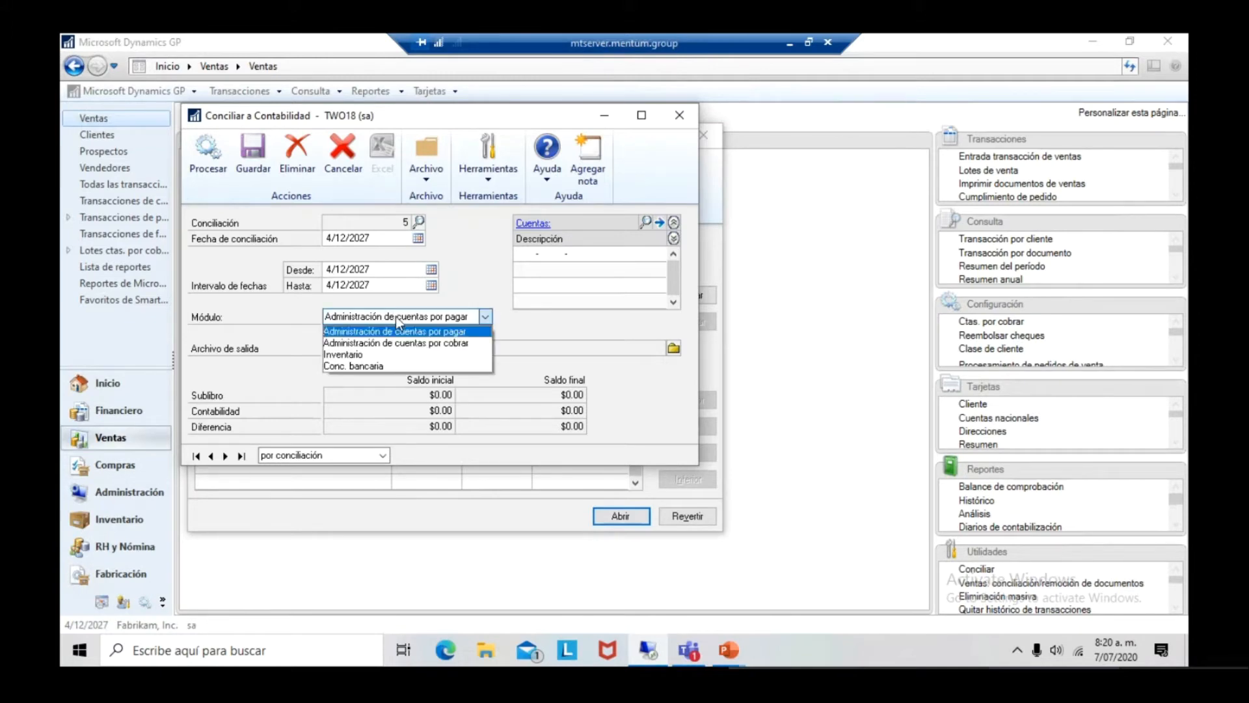
click(397, 343)
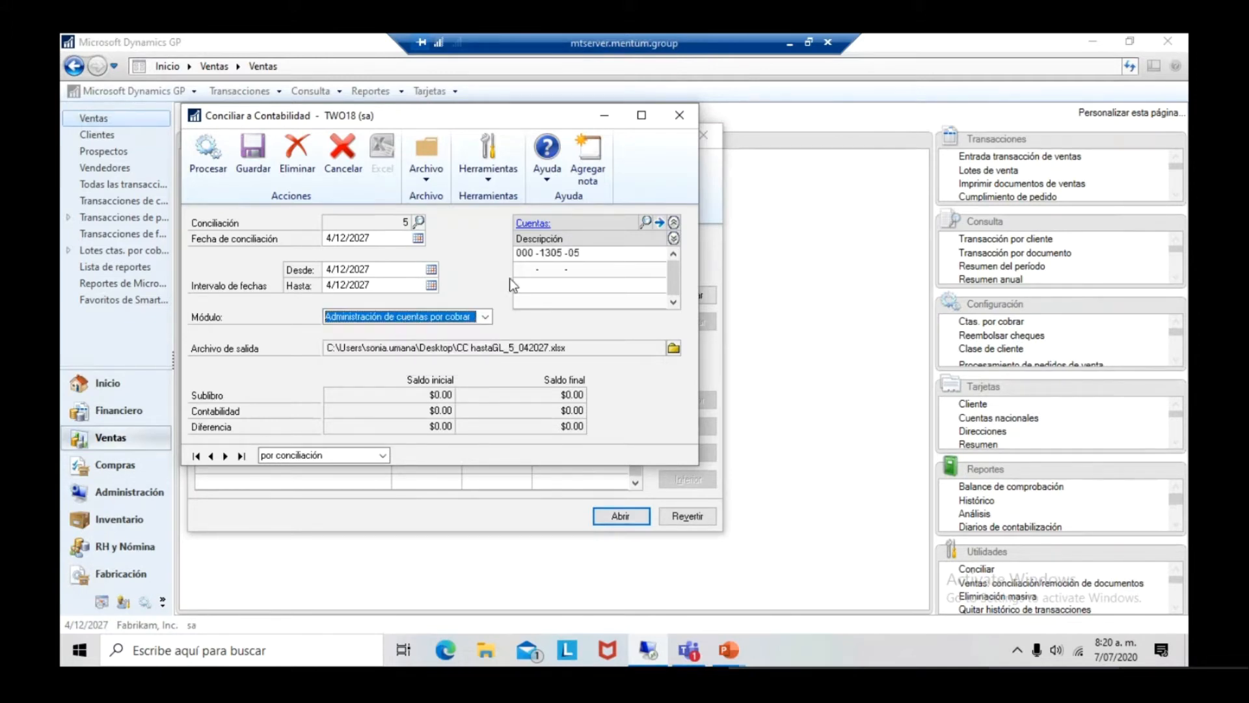
click(528, 275)
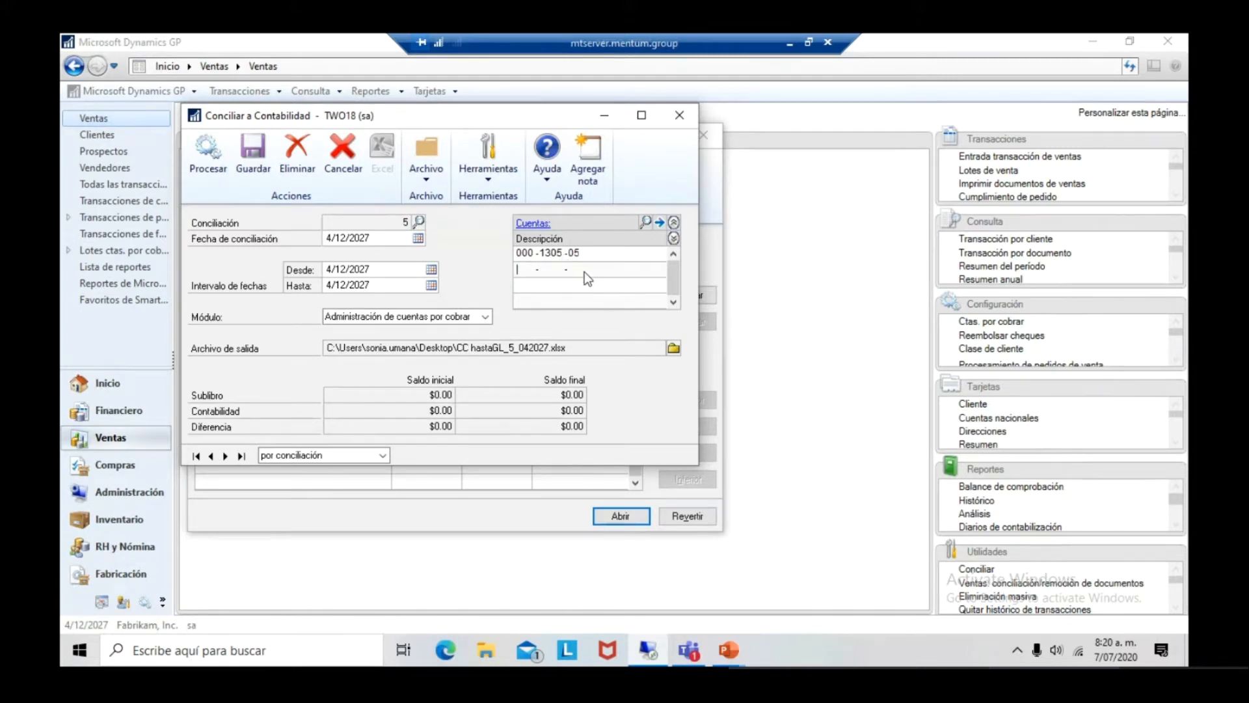
text(000 -1300 -)
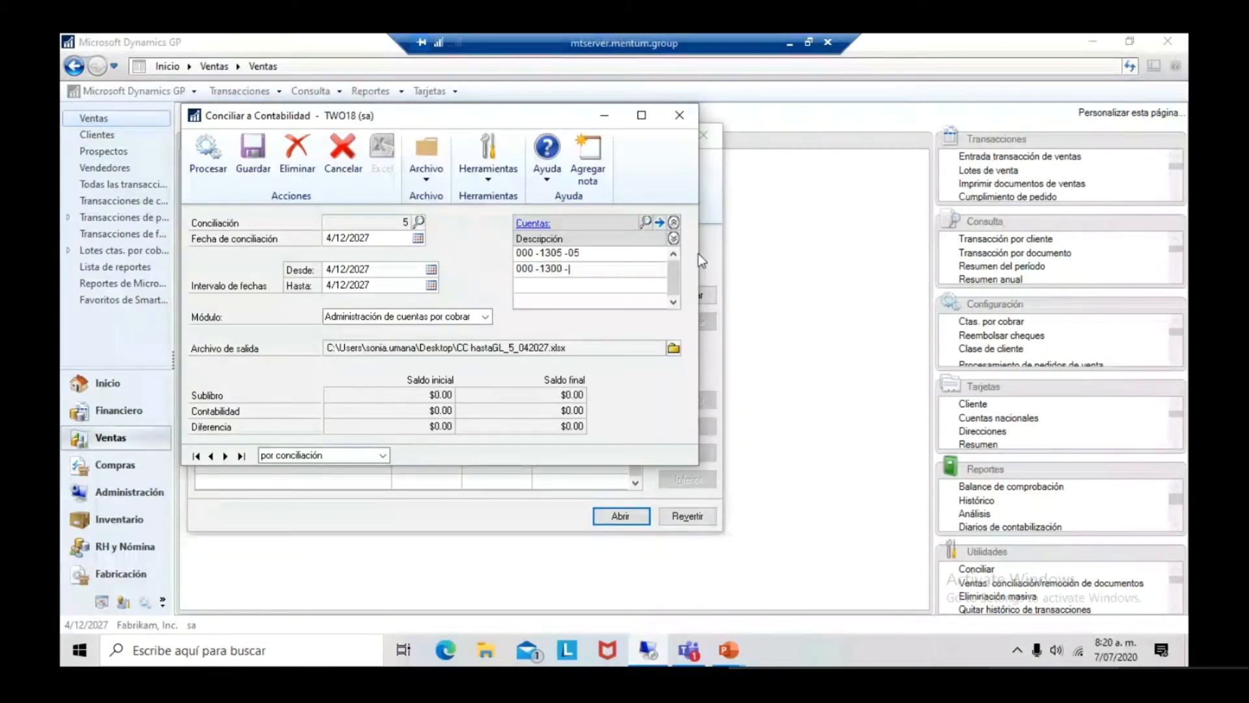
text(01)
key(Tab)
Set the output file to CC hastaGL_5_042027-1.xlsx on the Desktop and process the reconciliation.
click(674, 349)
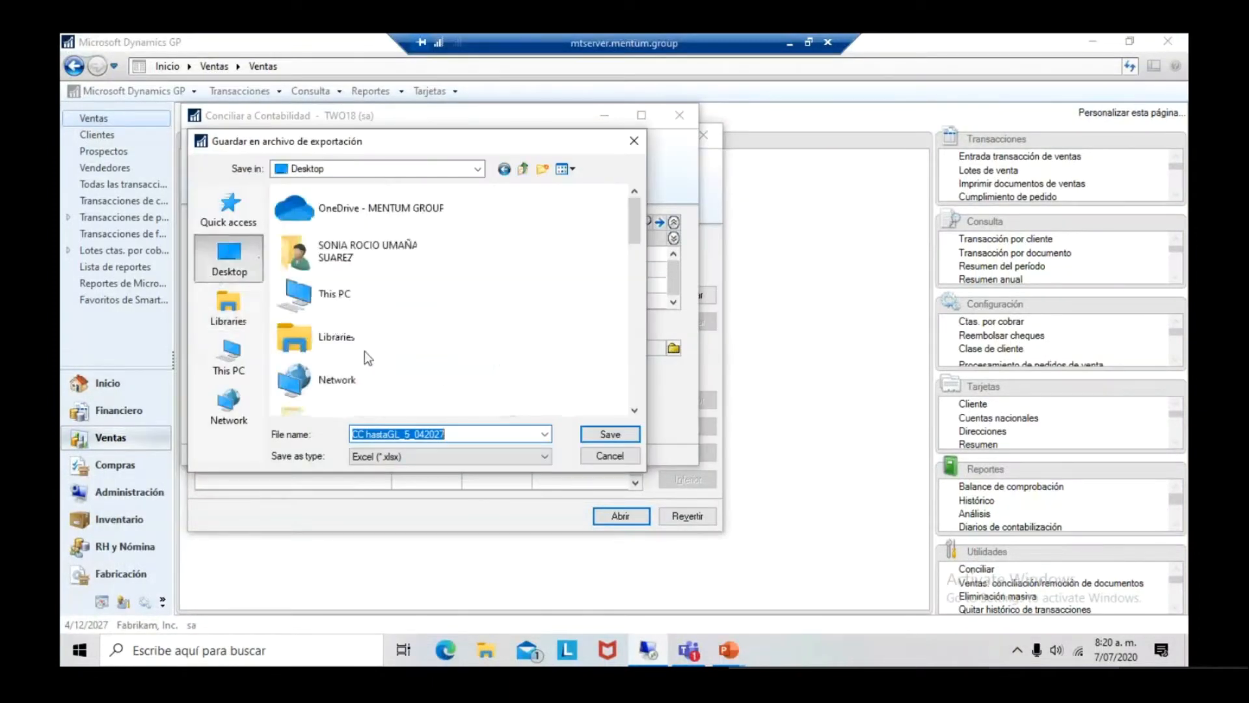
click(453, 438)
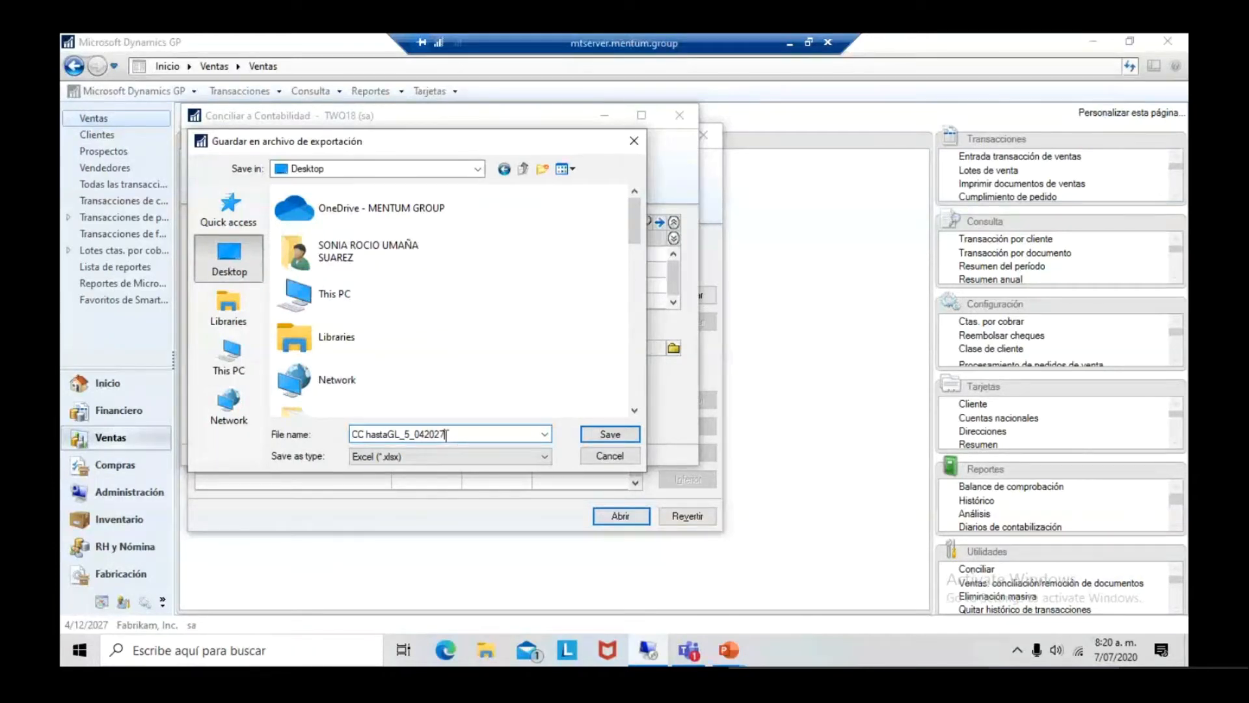
text(-1)
click(620, 436)
click(228, 179)
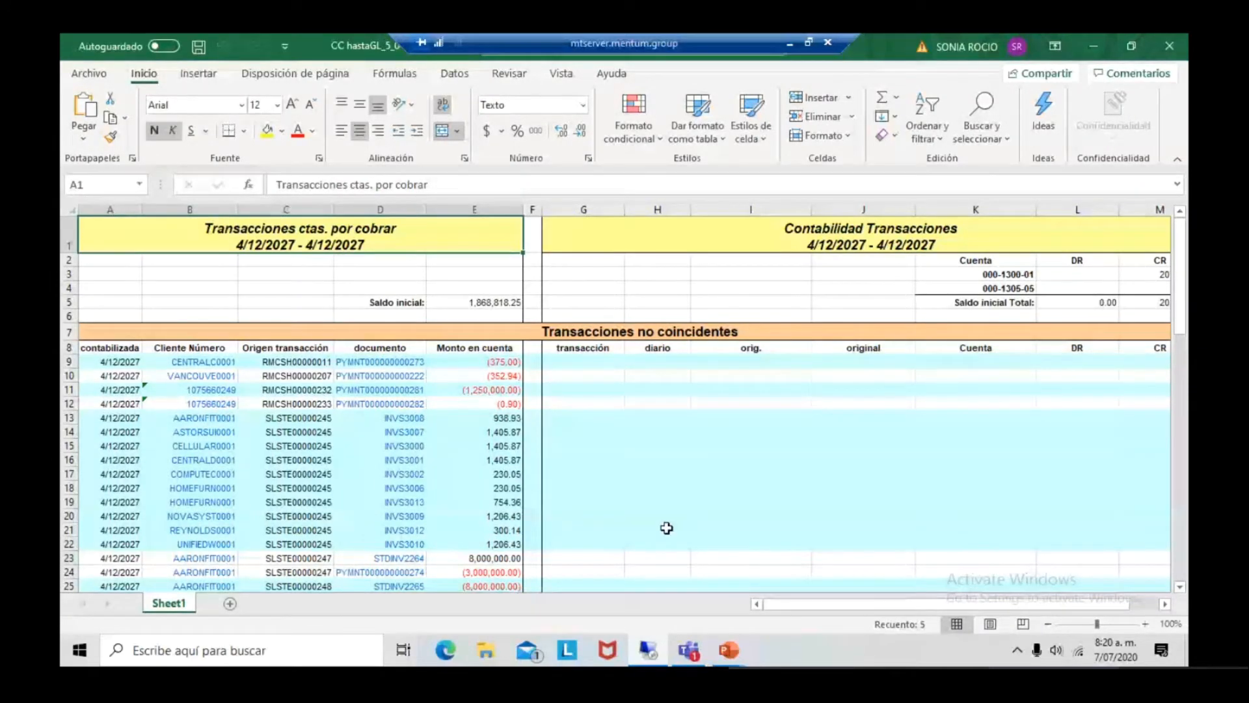
Examine the unmatched, possibly matching and matched transactions and the ending balances in the 4/12/2027 Excel report.
scroll(667, 528, down, 7)
scroll(675, 466, up, 2)
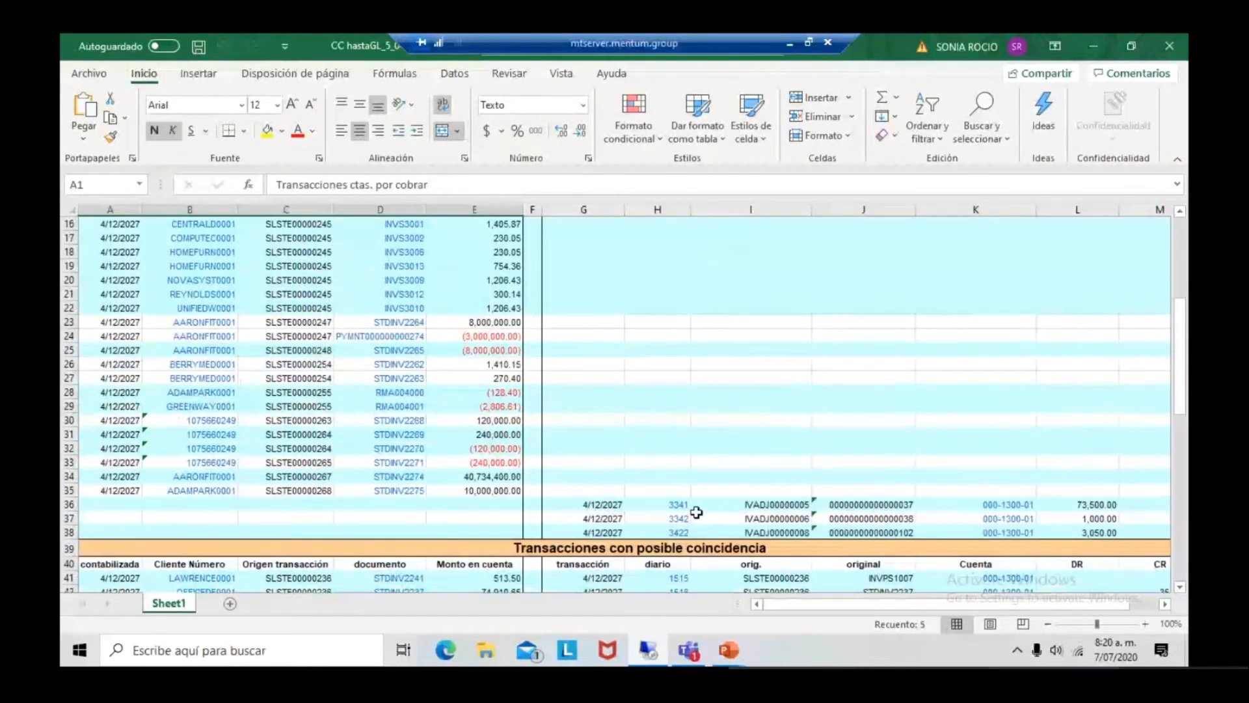
scroll(668, 436, up, 3)
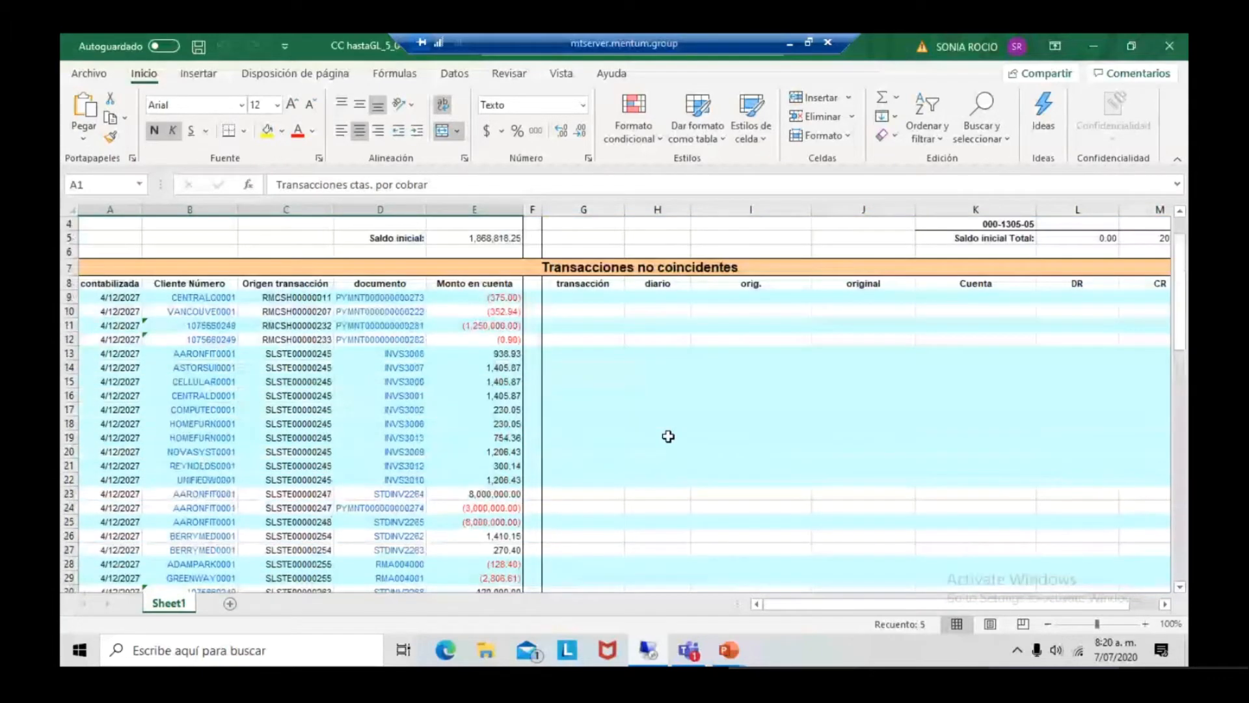
scroll(669, 436, up, 1)
scroll(669, 435, down, 6)
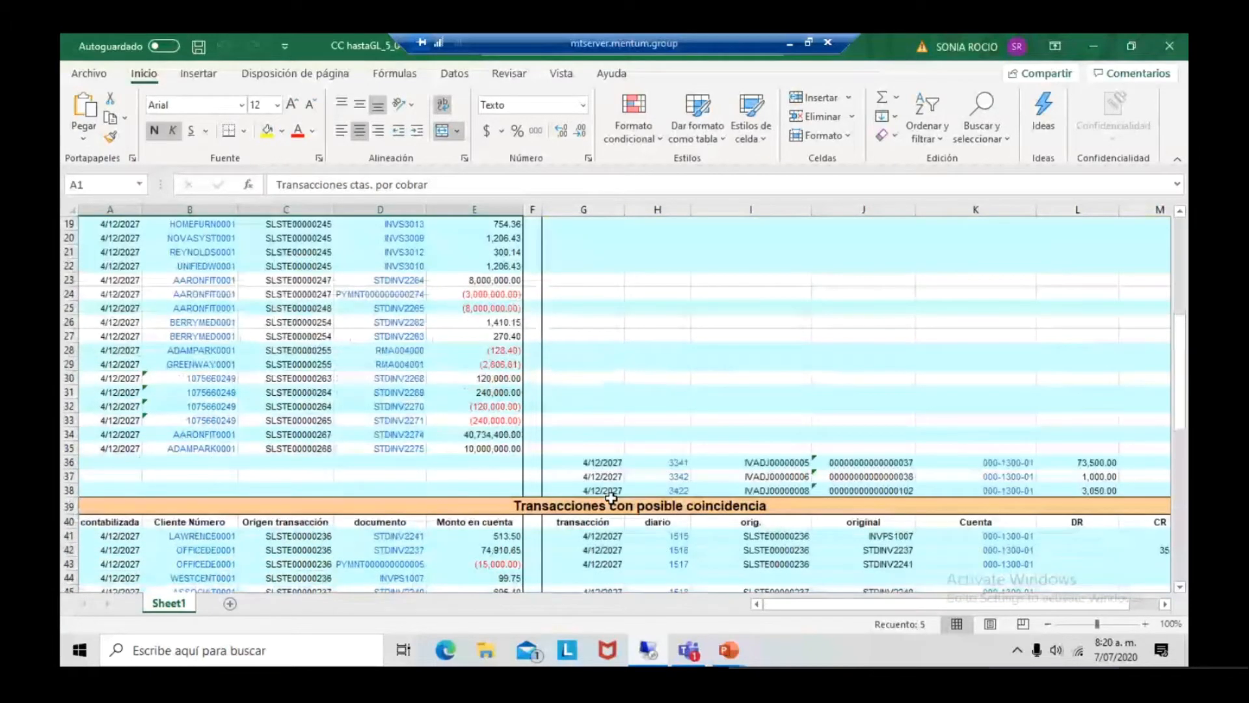
scroll(368, 524, down, 5)
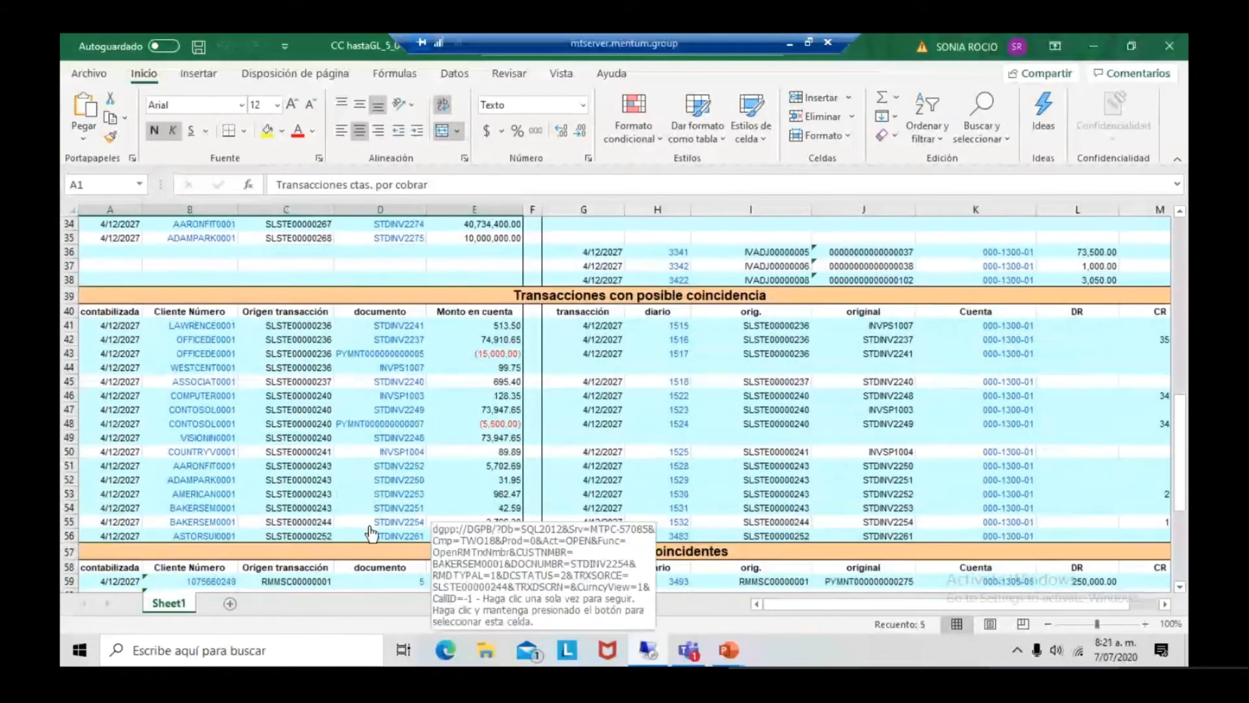
scroll(371, 533, down, 3)
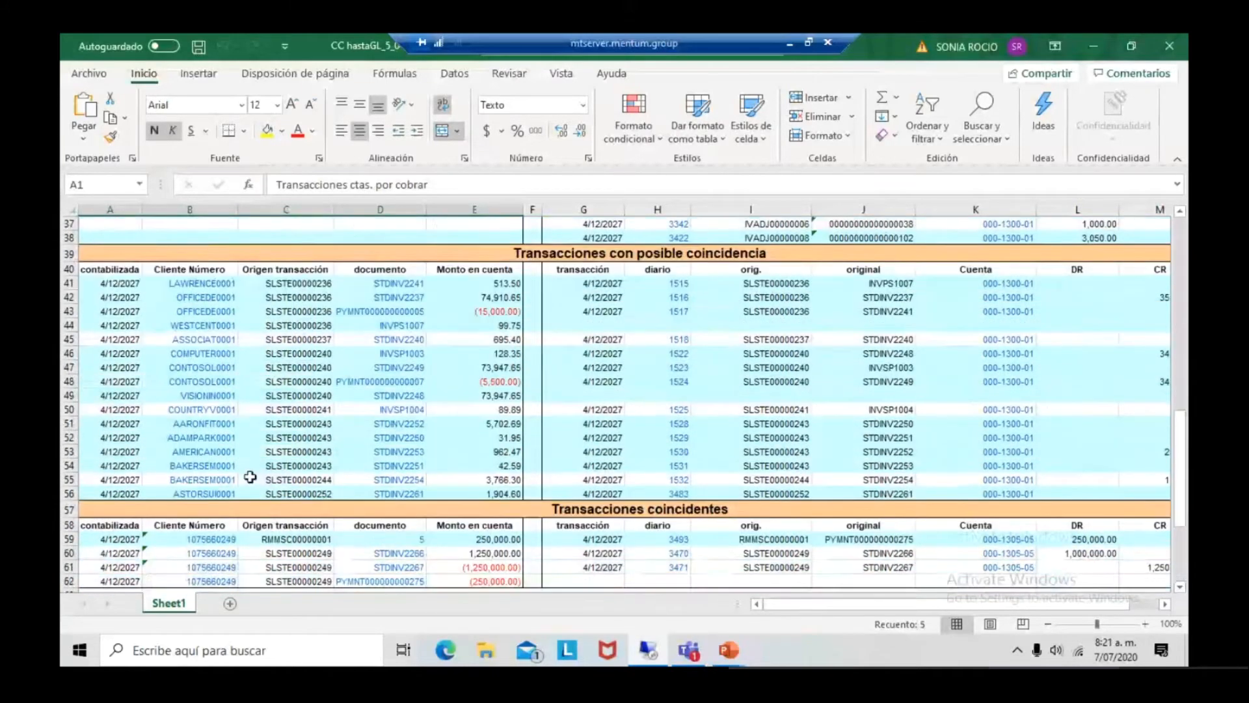
scroll(560, 298, up, 3)
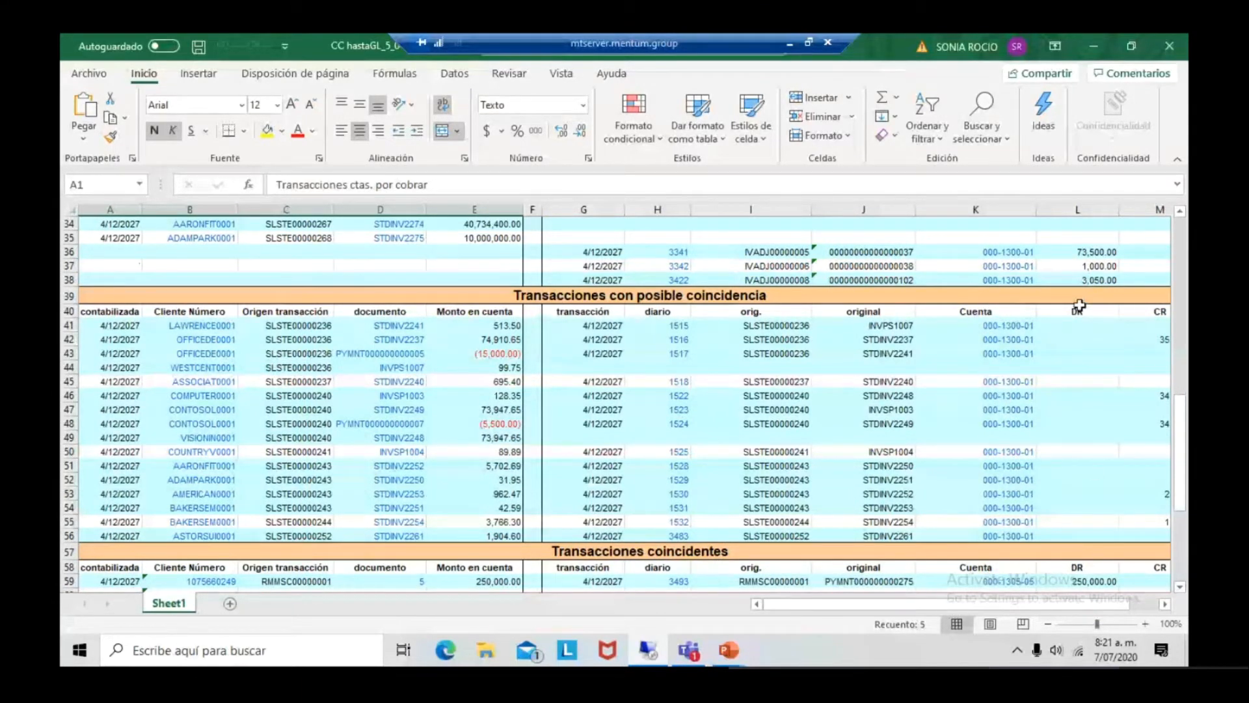
scroll(937, 475, down, 3)
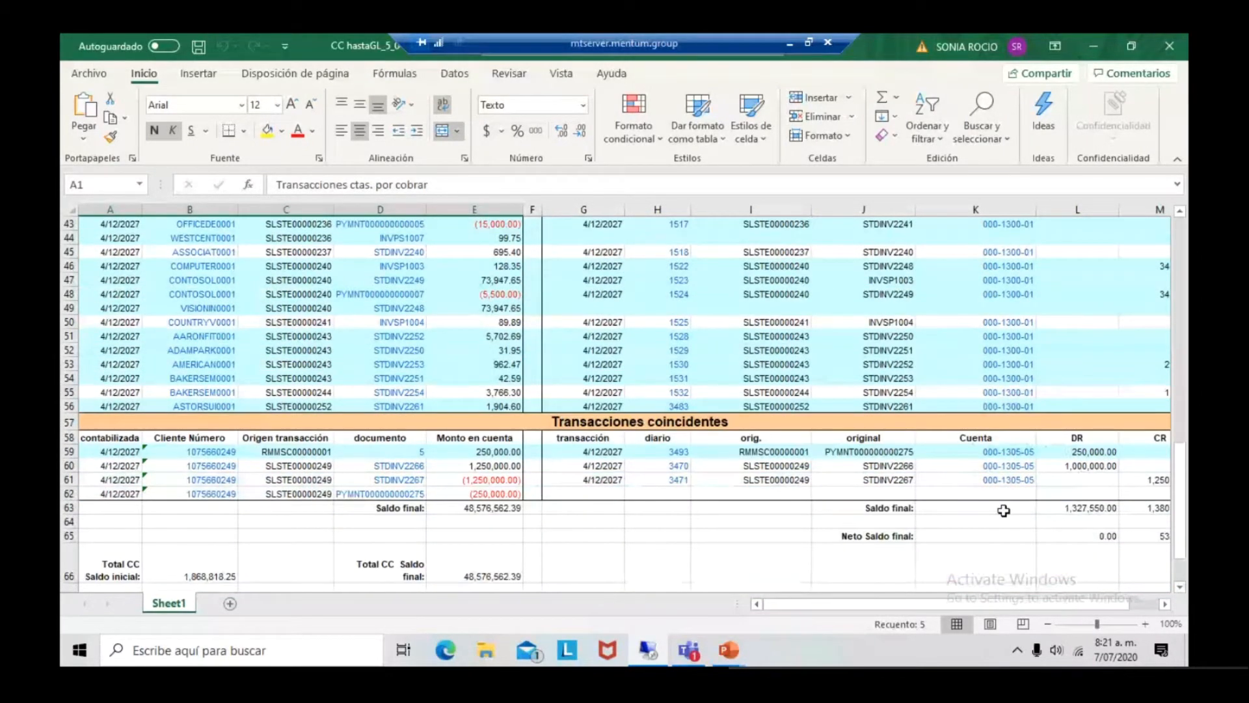
scroll(1004, 510, up, 10)
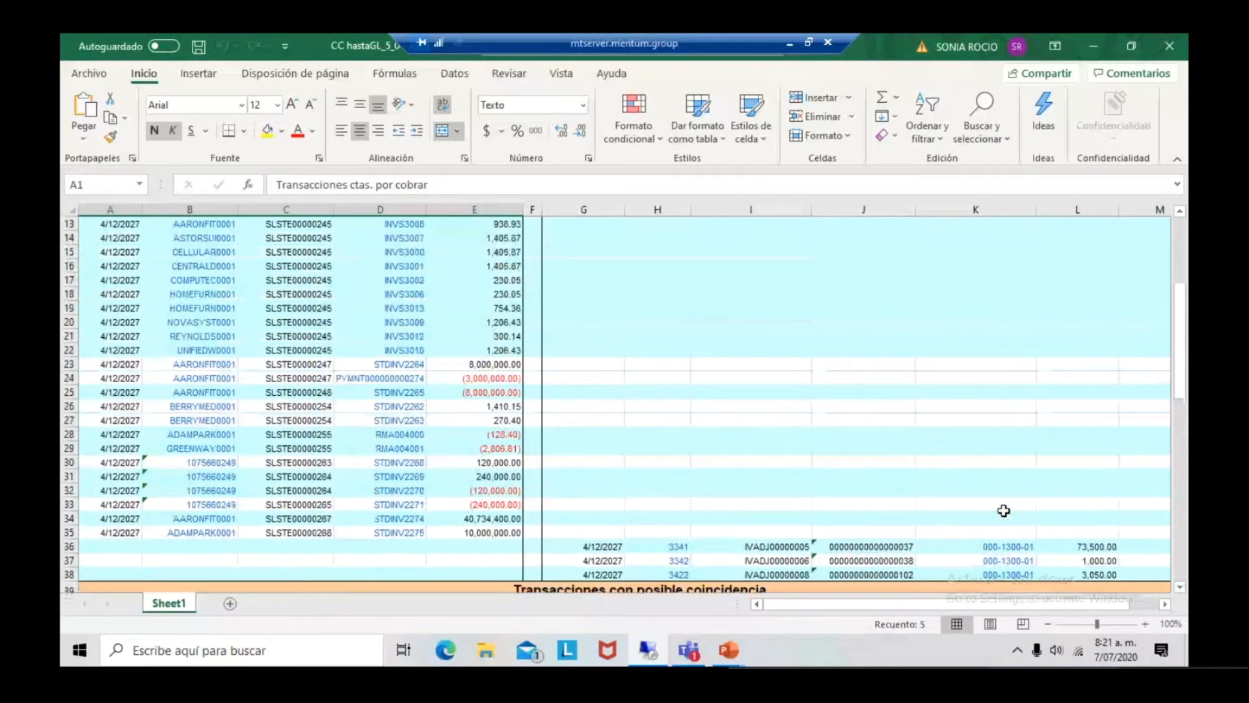
scroll(1004, 510, up, 2)
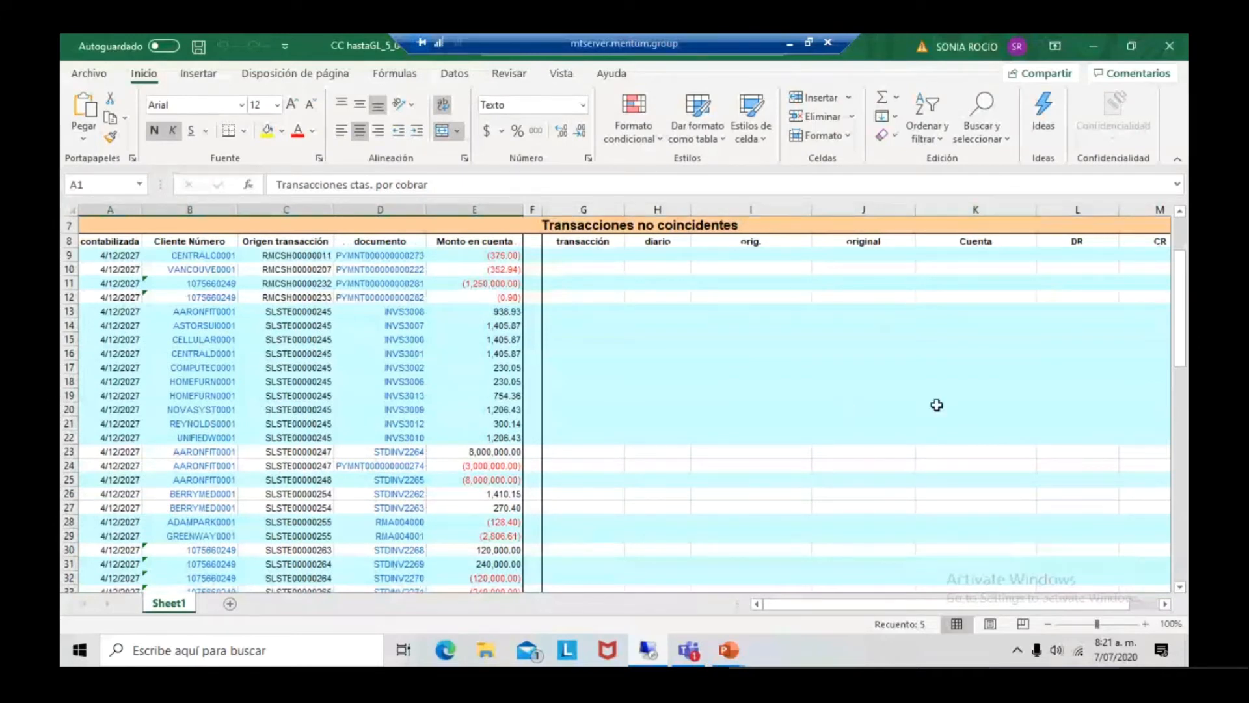
Close the Excel report, then return to Microsoft Dynamics GP and close the reconciliation window.
click(1168, 48)
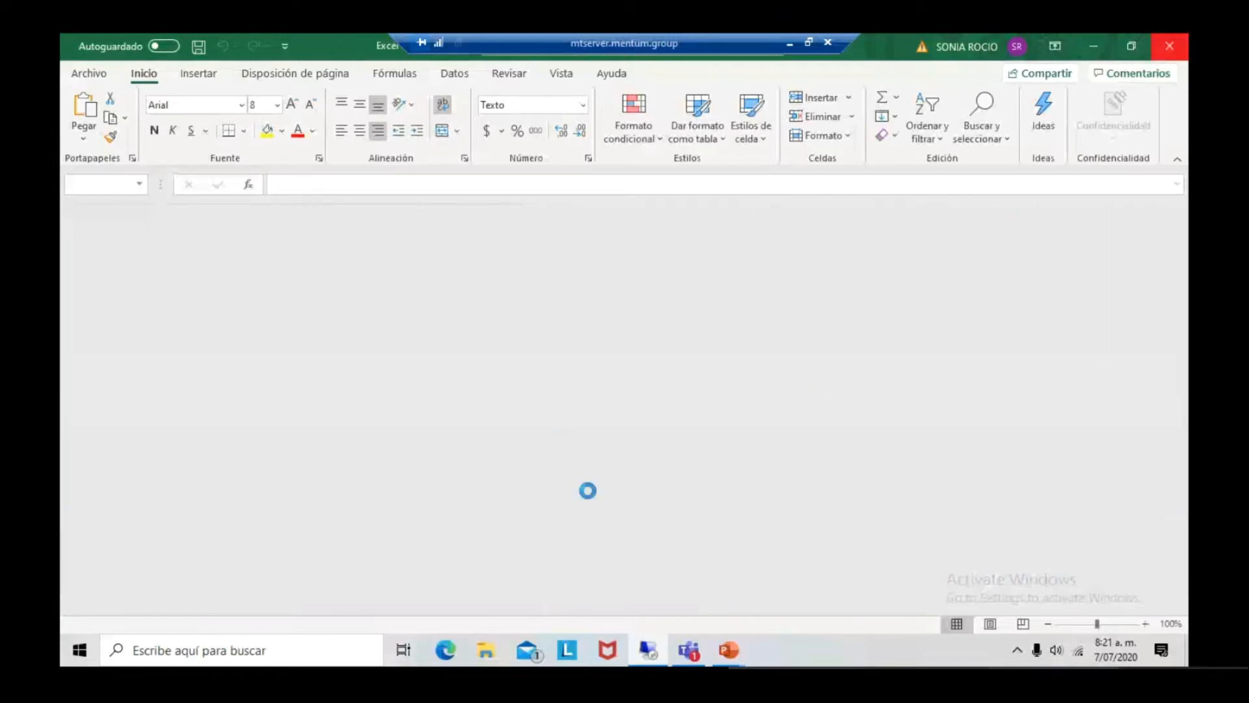
click(651, 651)
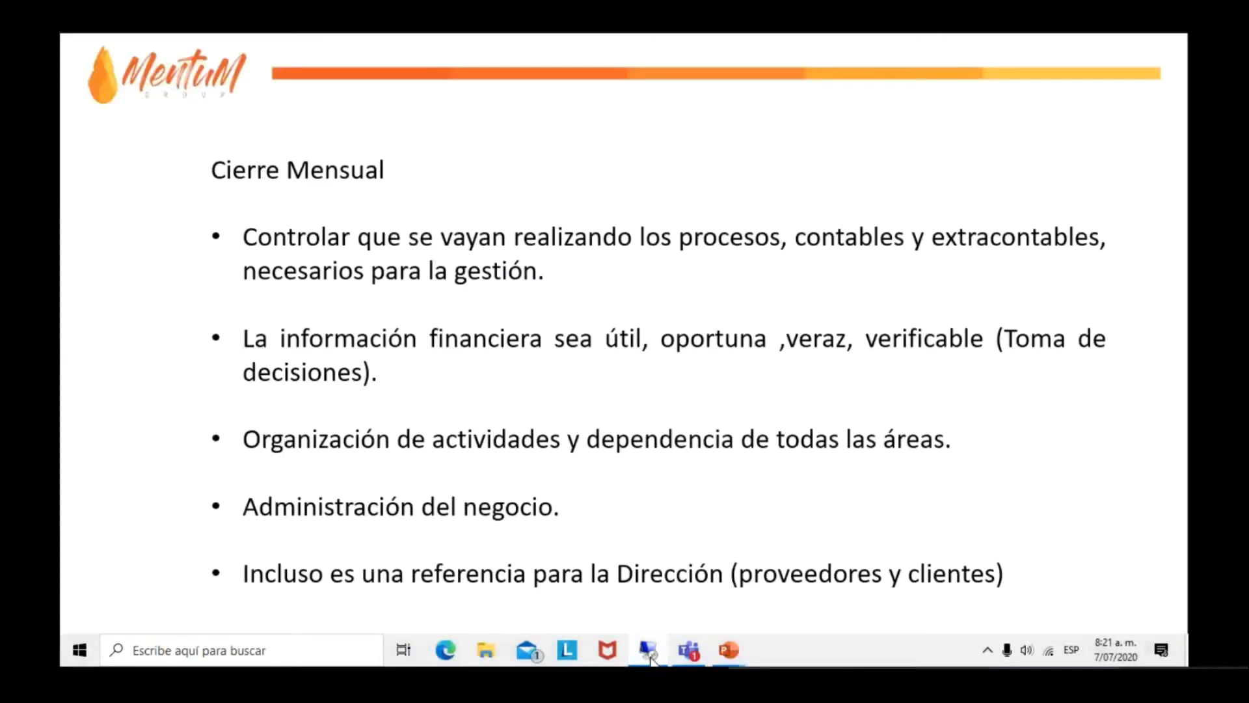
click(650, 651)
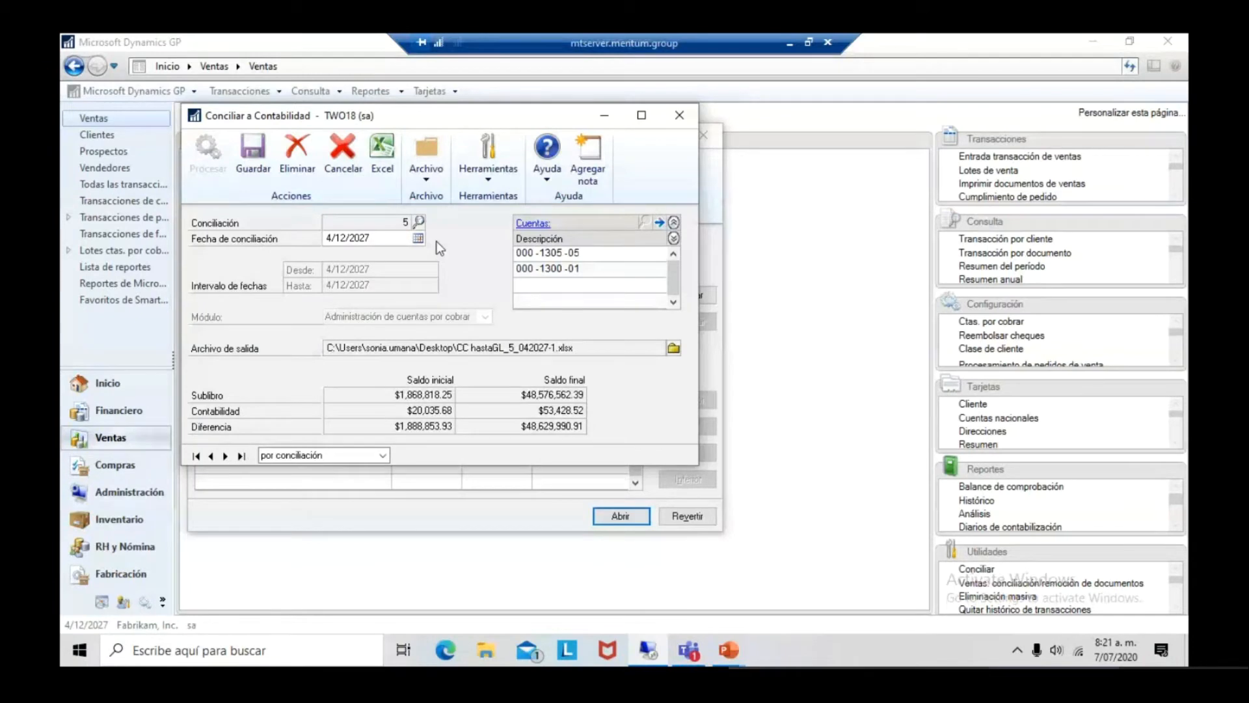
click(679, 115)
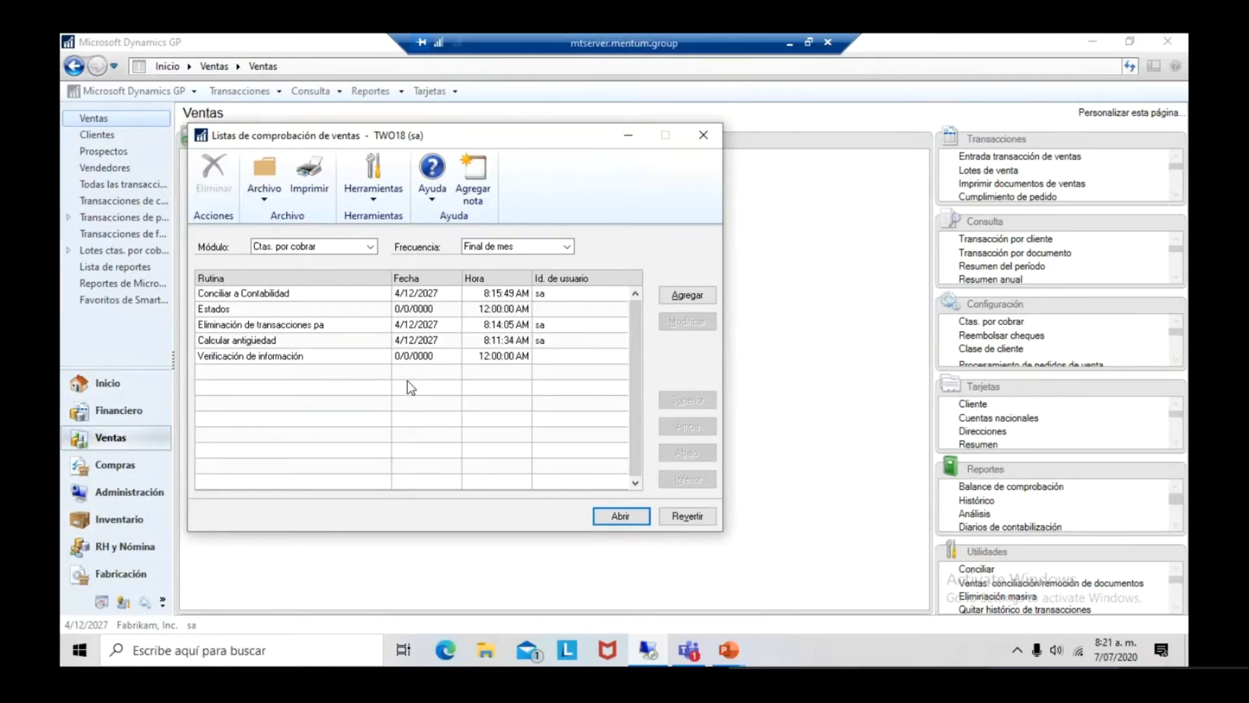
Open the Estados routine, load the LONG FORM statement option, then close the statement window and save the option.
click(319, 307)
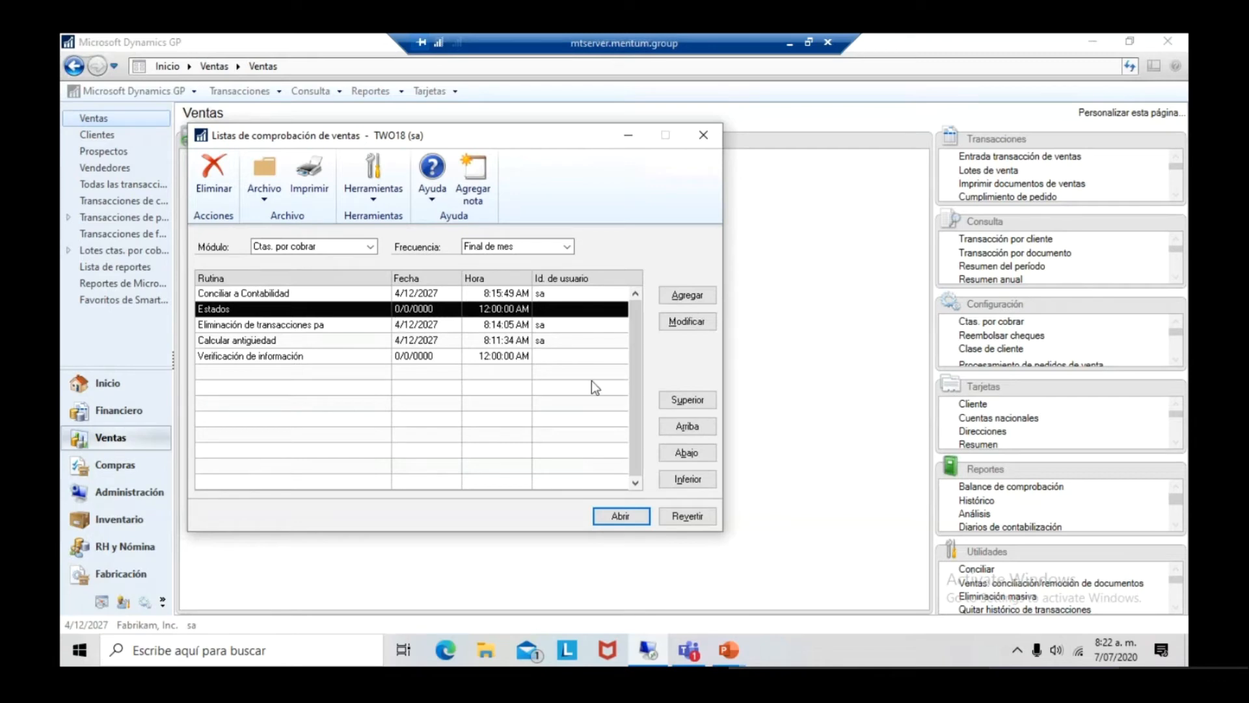
click(632, 514)
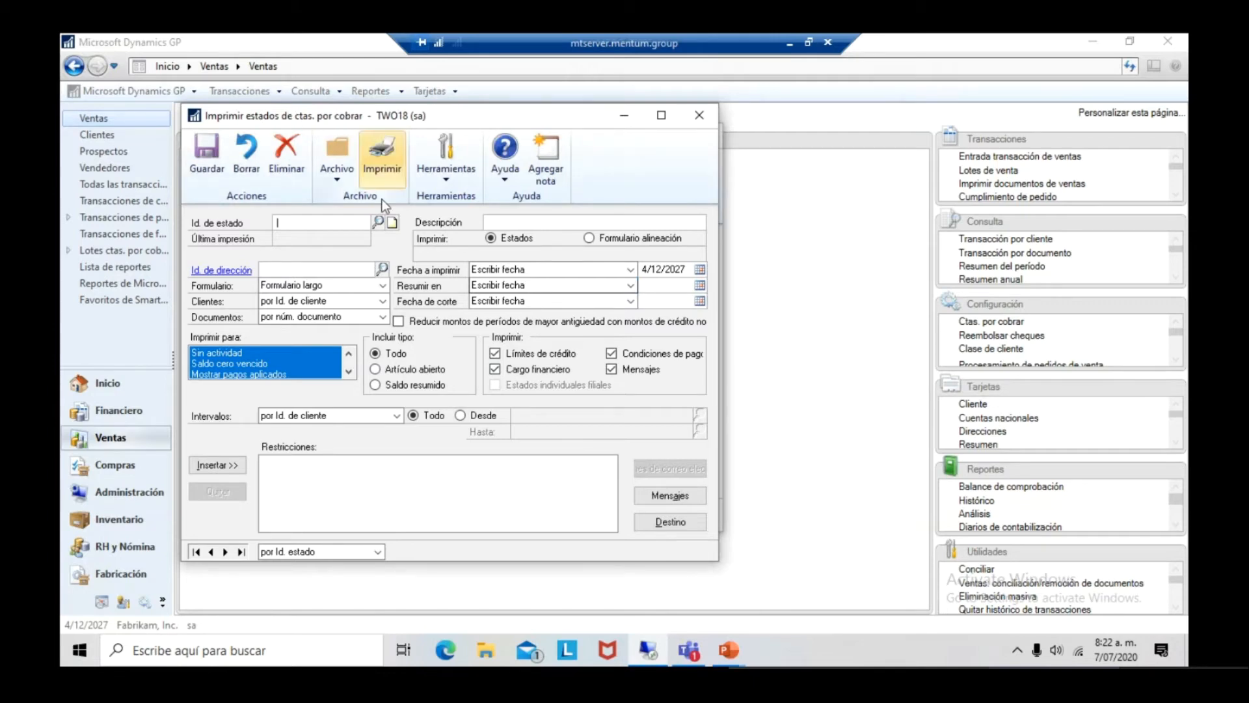
click(378, 223)
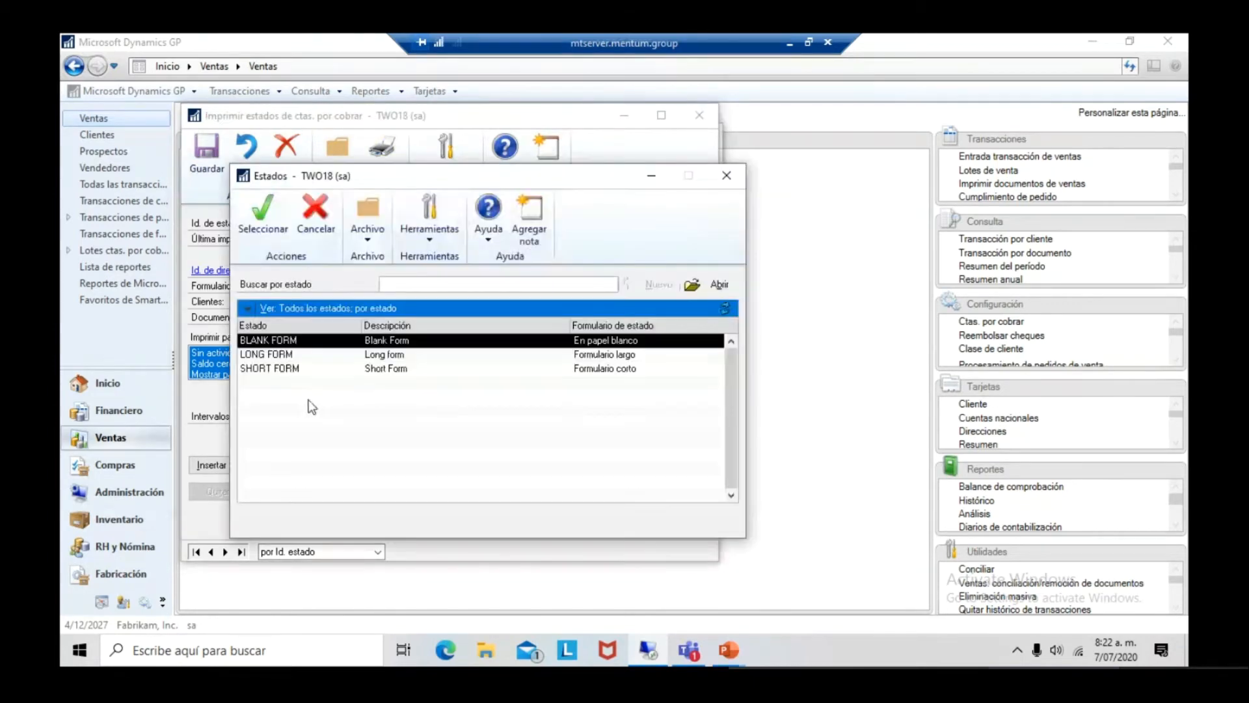
double_click(311, 355)
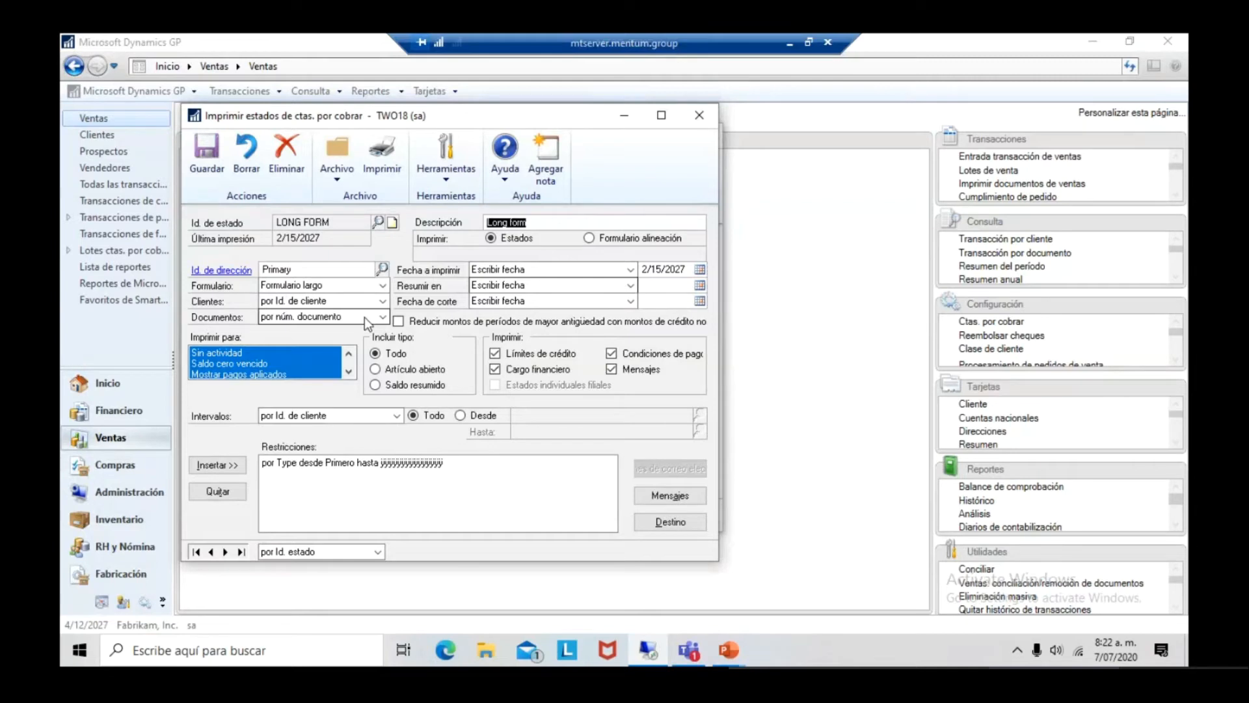
click(409, 466)
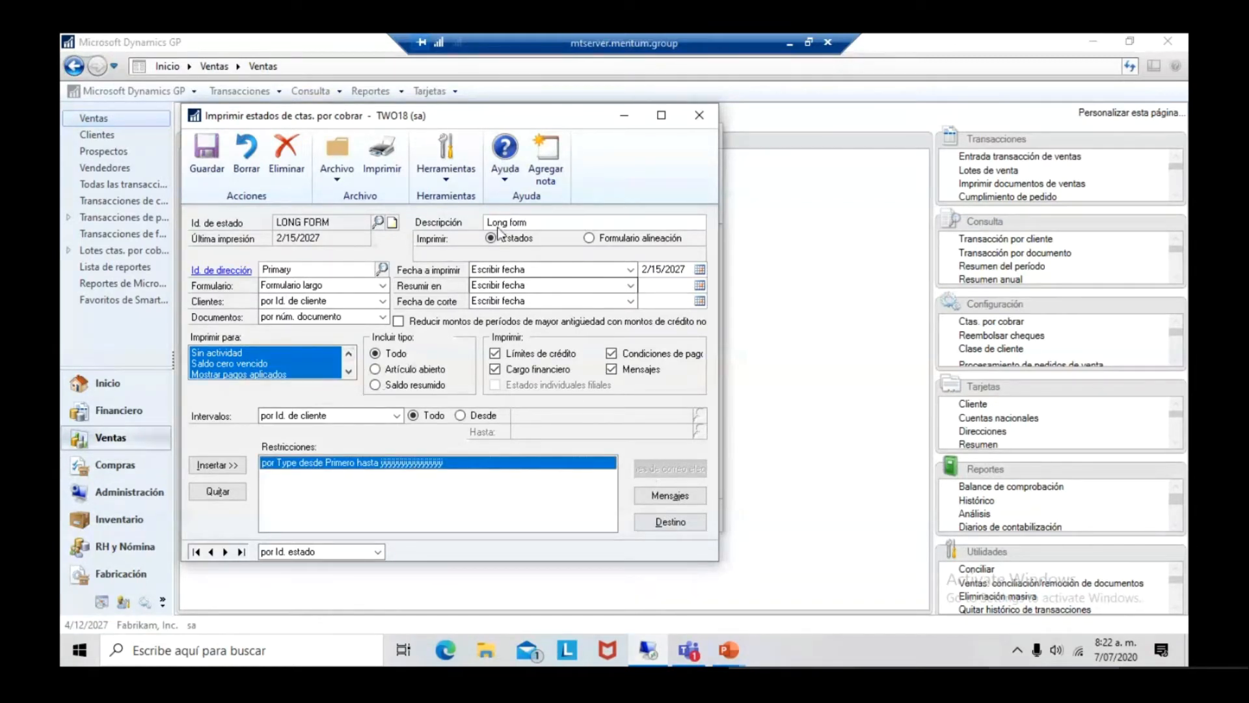
click(700, 117)
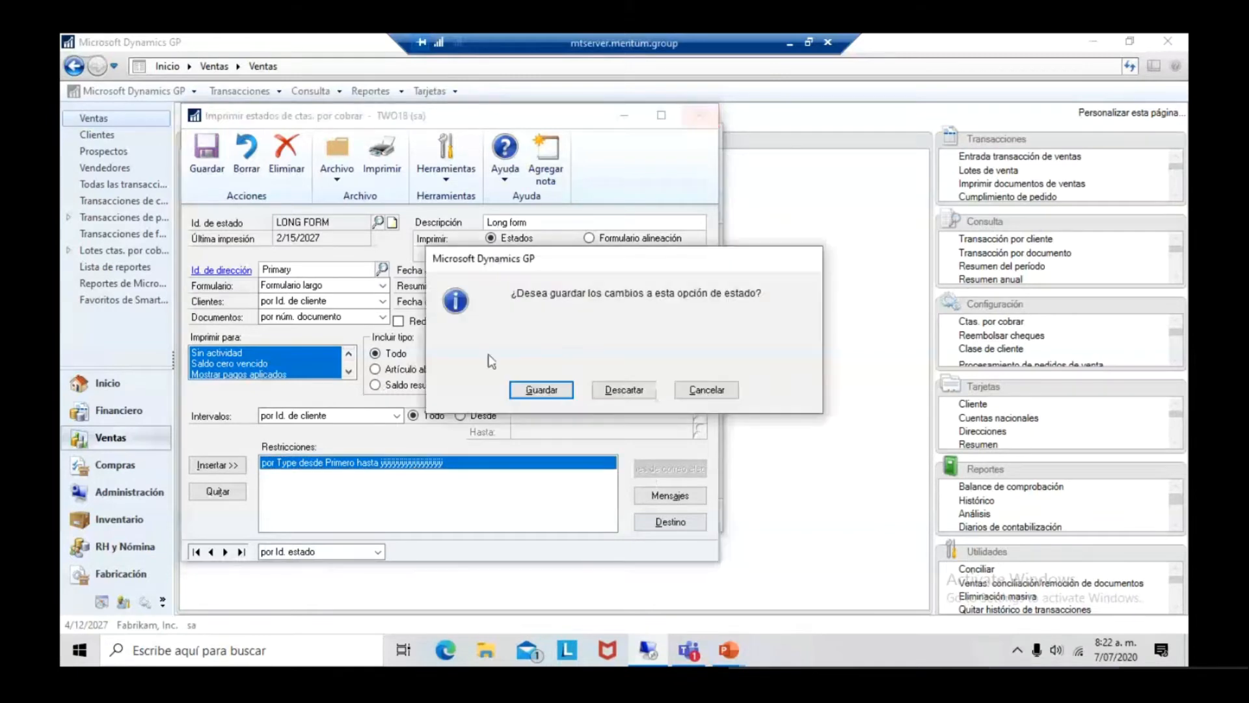
click(548, 389)
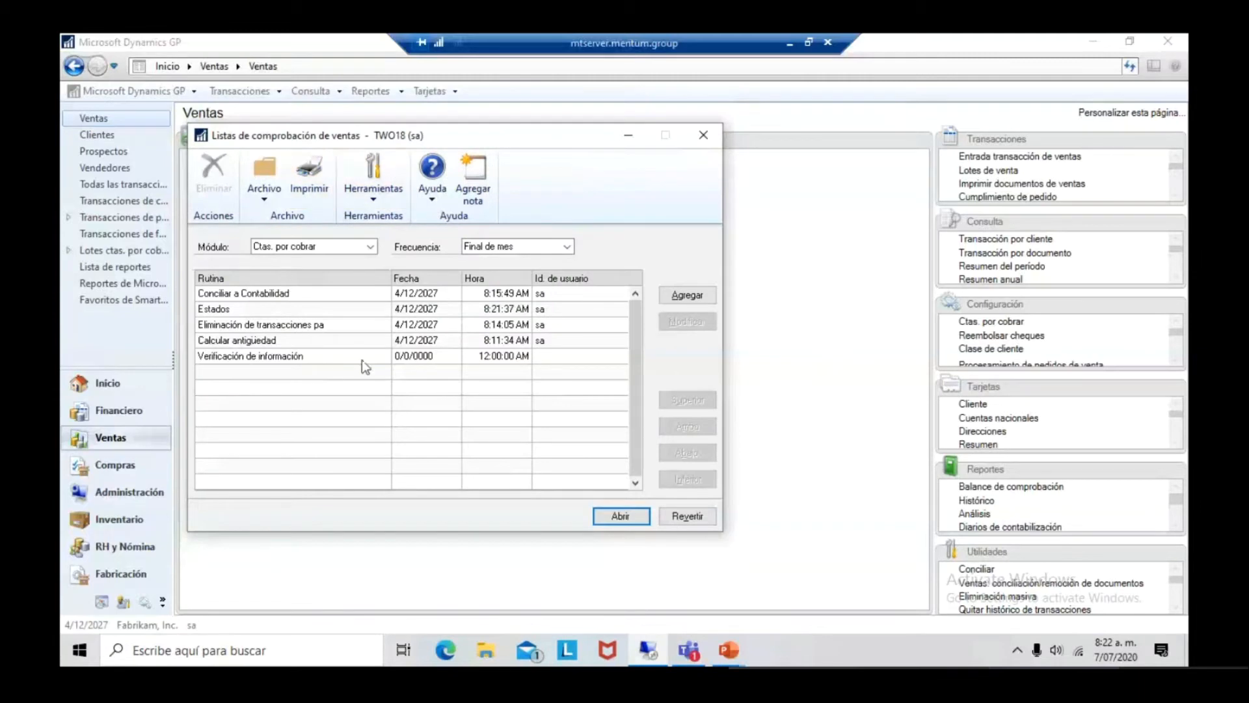
Review the Año fiscal receivables checklist and its Year-End Close routine, and return the frequency to Final de mes.
click(474, 250)
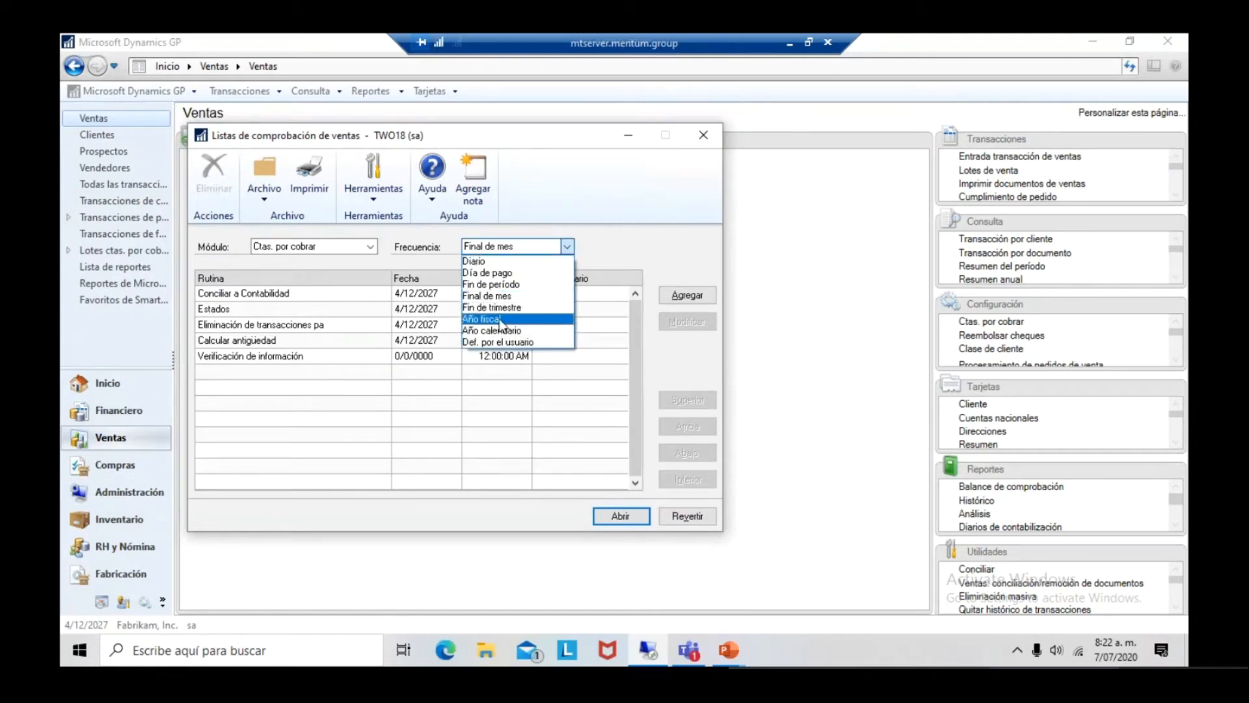
click(501, 320)
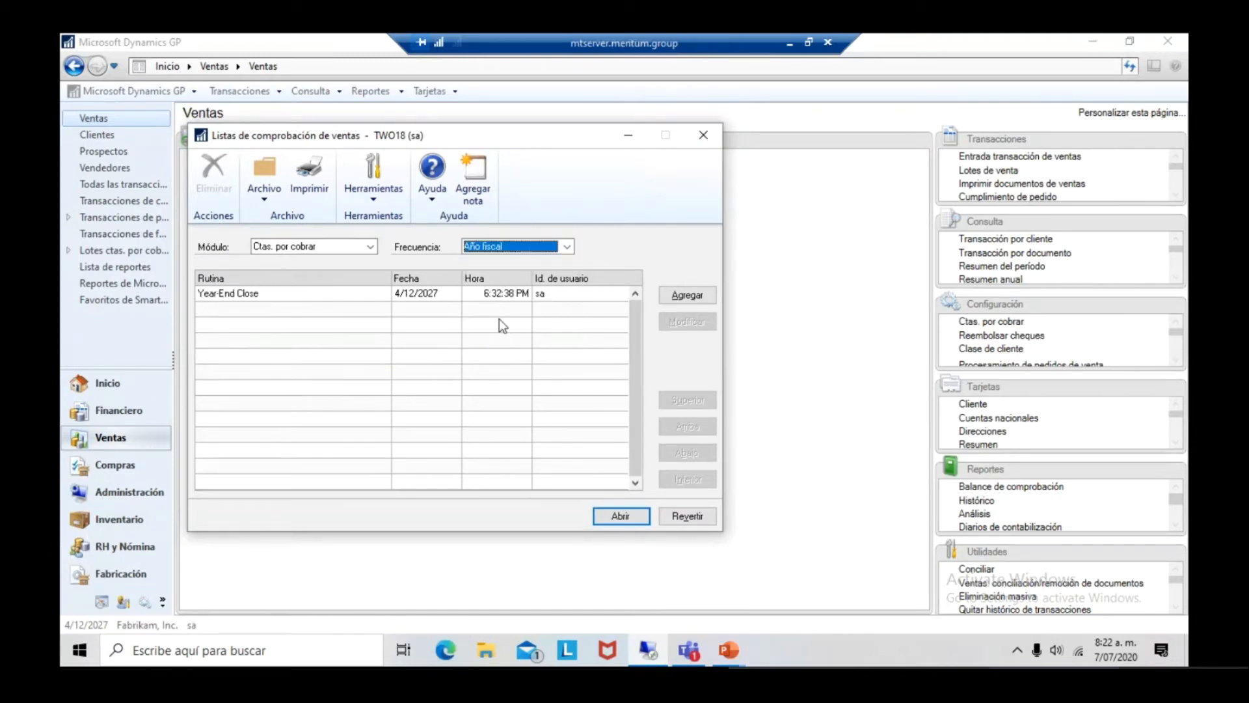
click(342, 294)
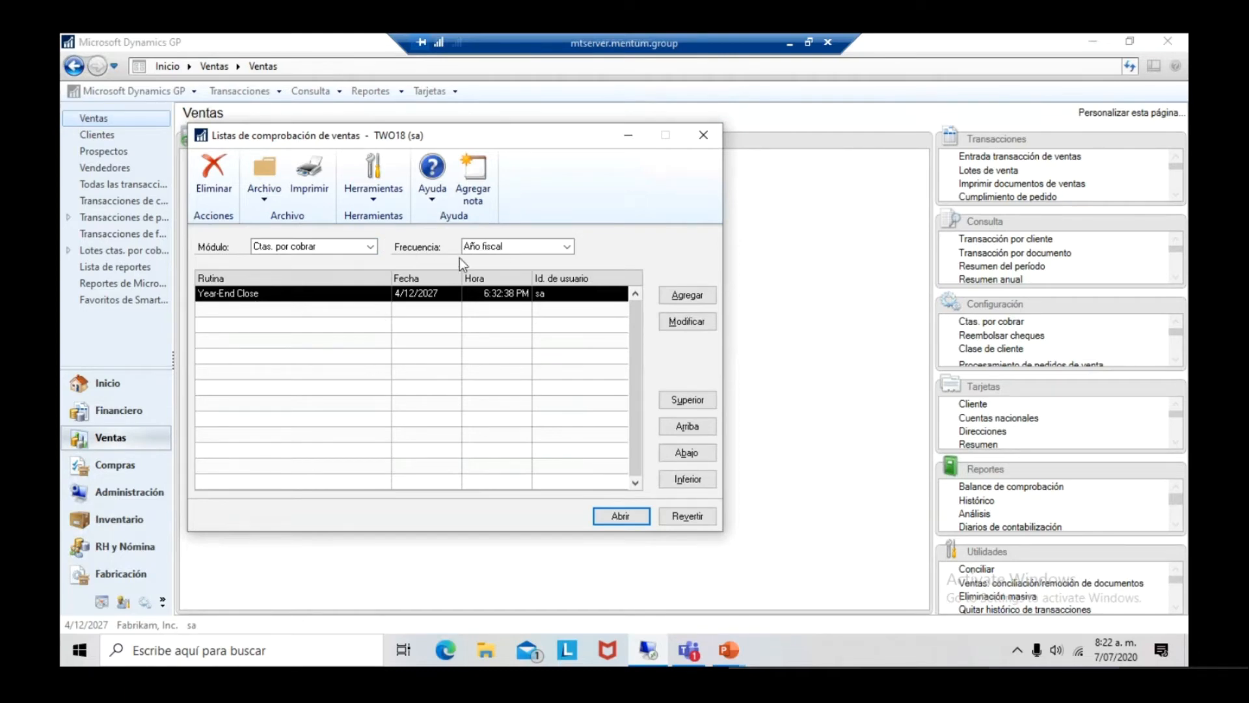
click(520, 245)
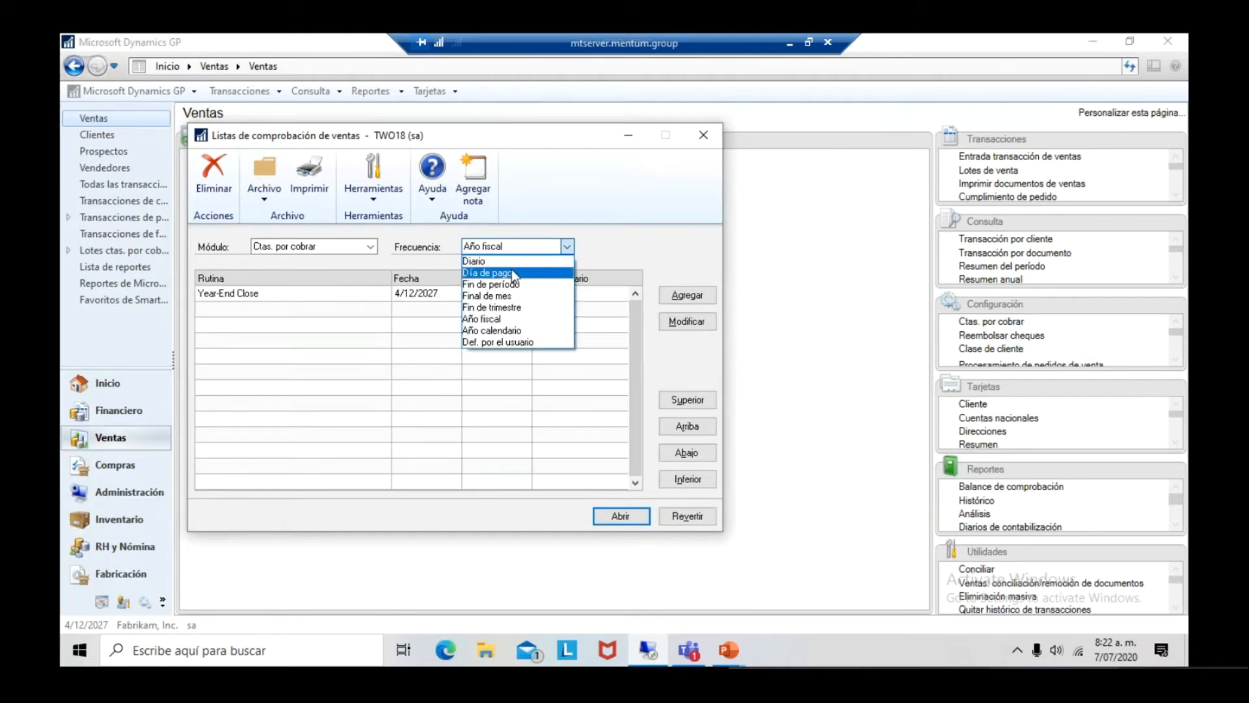
click(500, 297)
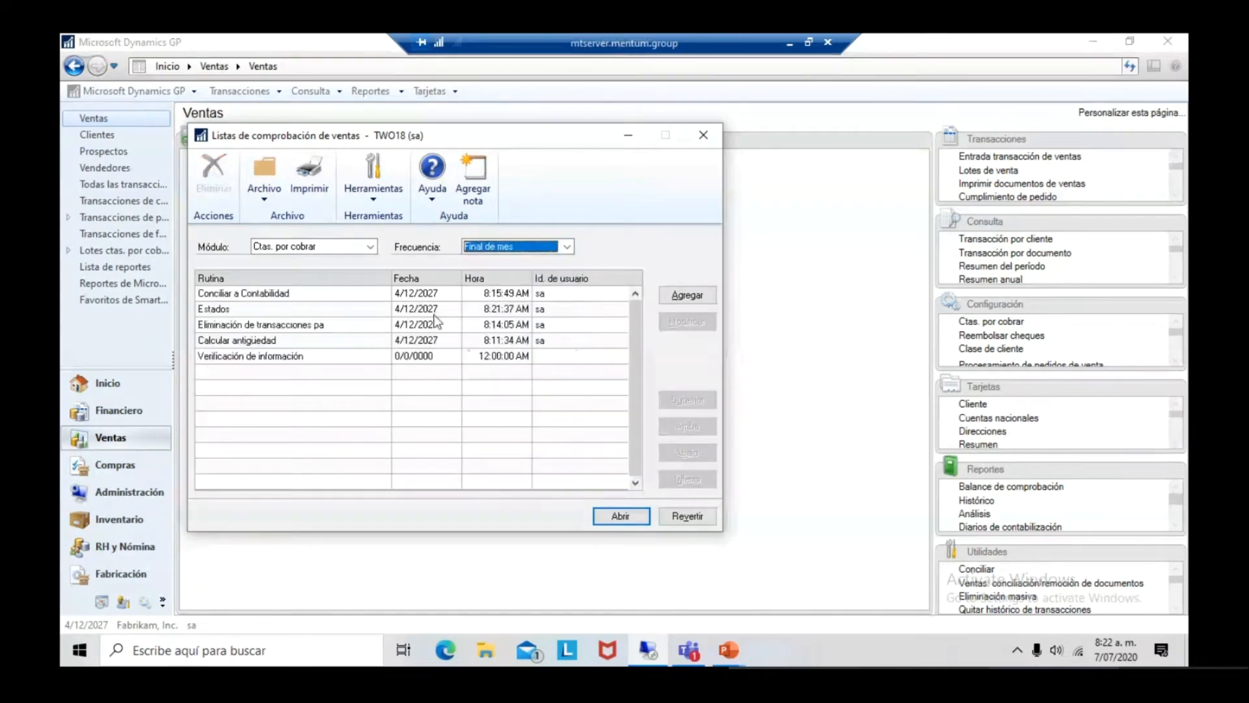
Open the Verificación de información routine from the month-end receivables checklist and close its Cantidades por sitio window.
click(263, 362)
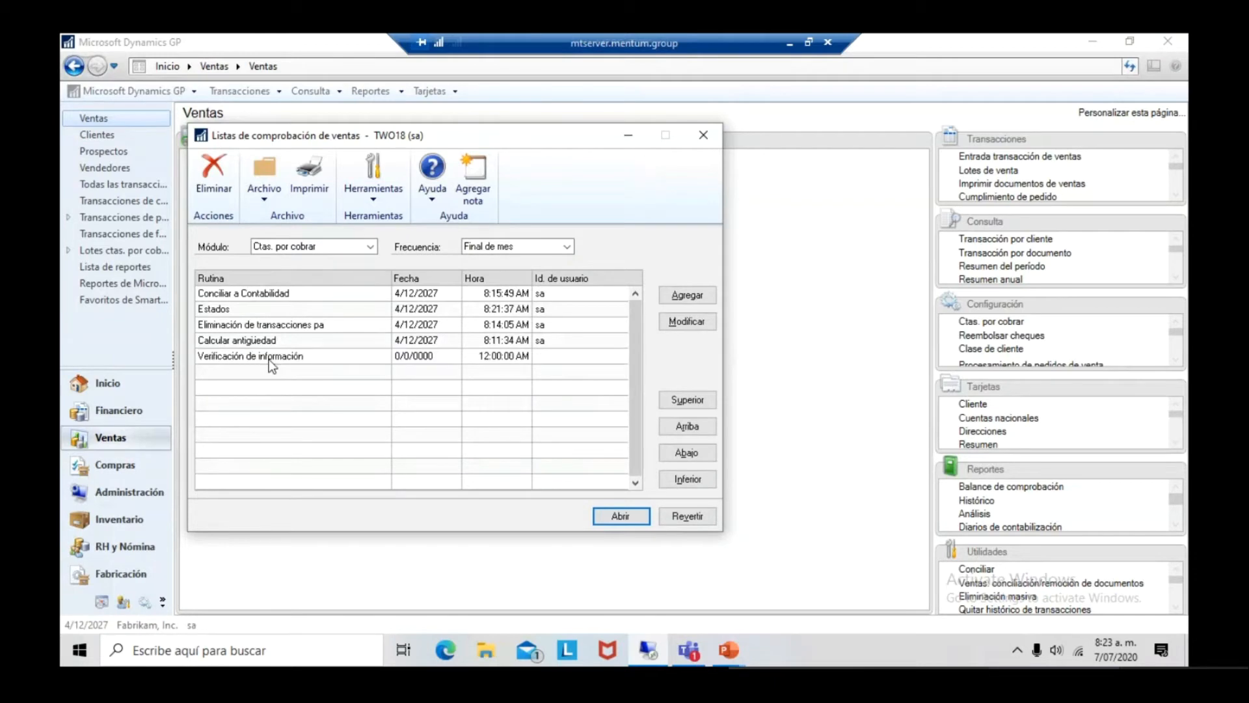
double_click(272, 362)
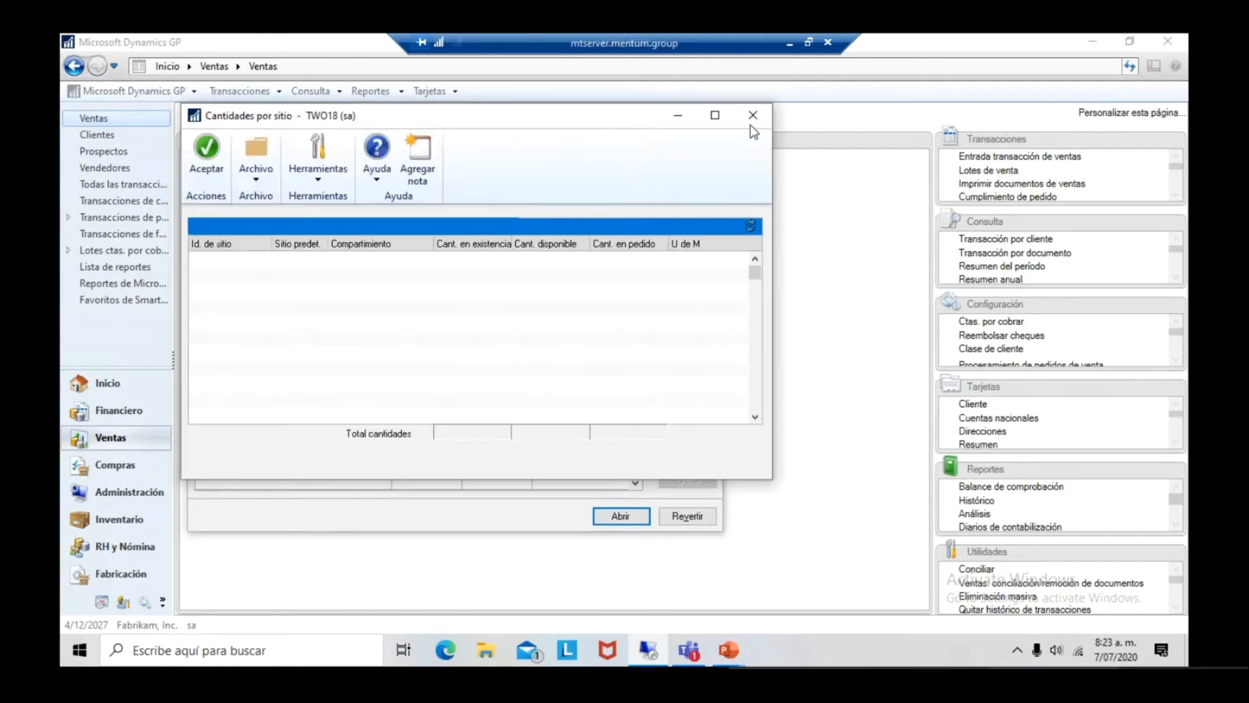
click(753, 112)
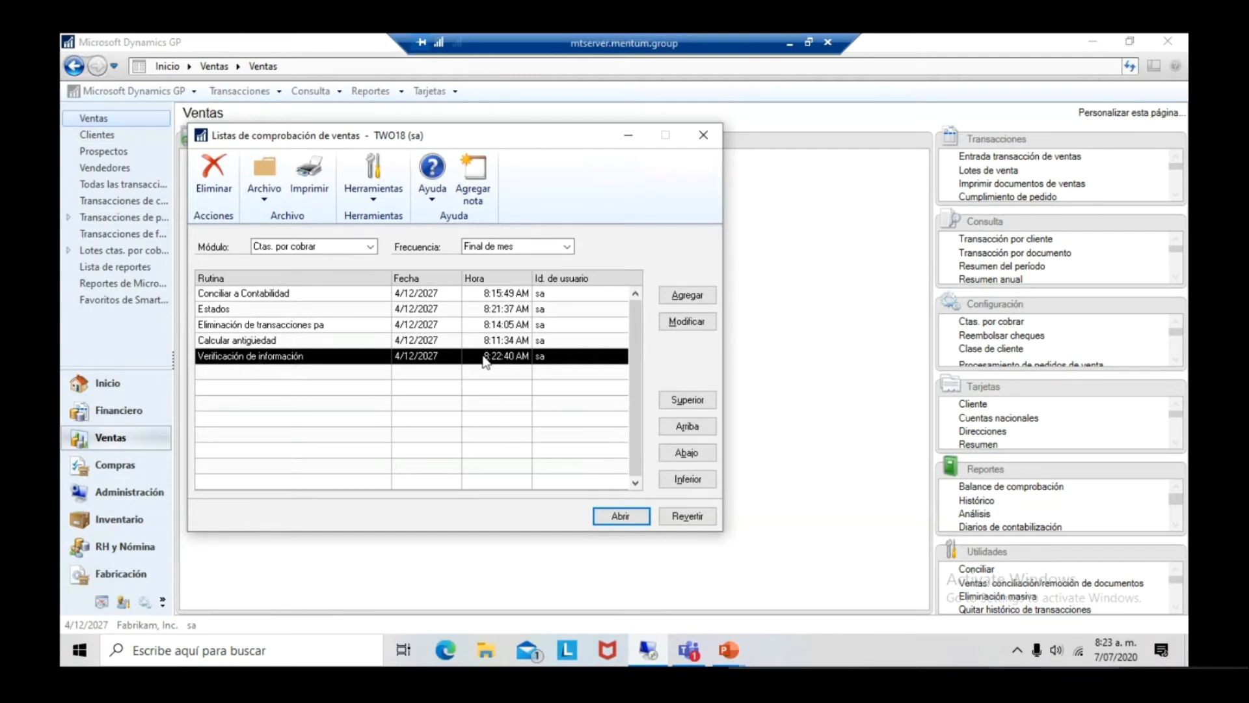
Switch the checklist module to Procesamiento de ventas, open its Revisión de consecutivos routine, and return to the checklist window.
click(326, 246)
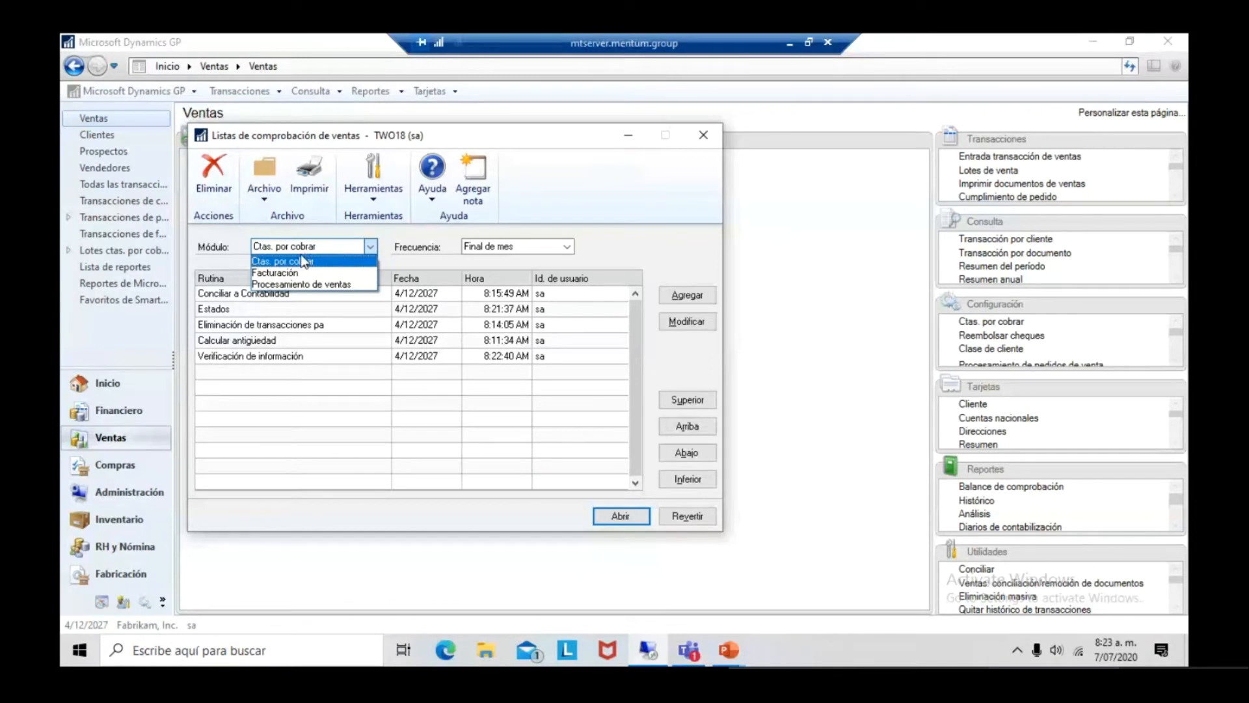
click(284, 287)
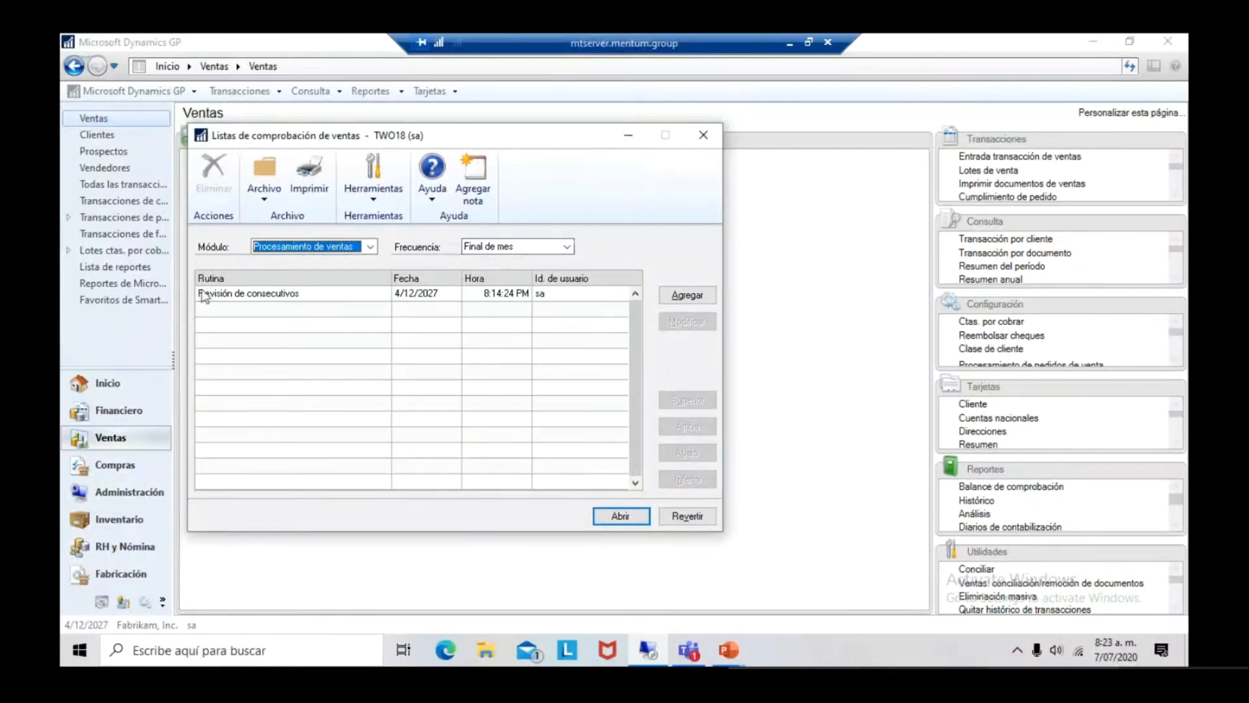
click(247, 296)
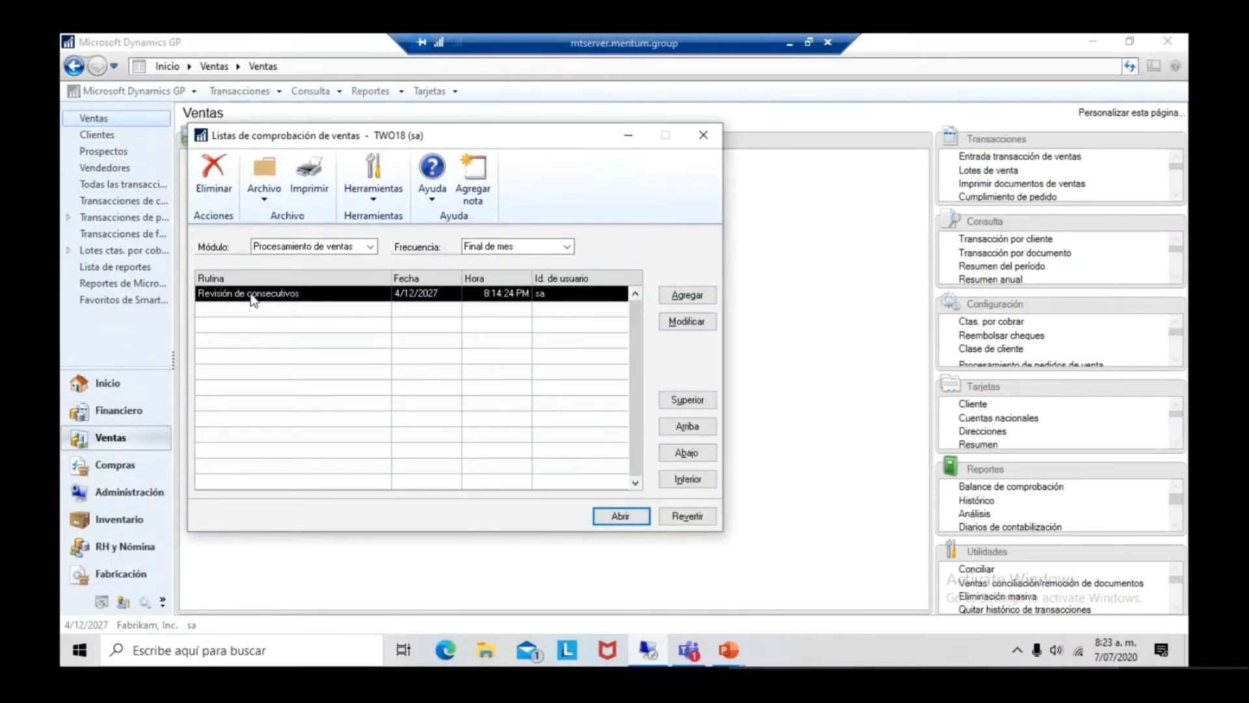
double_click(252, 298)
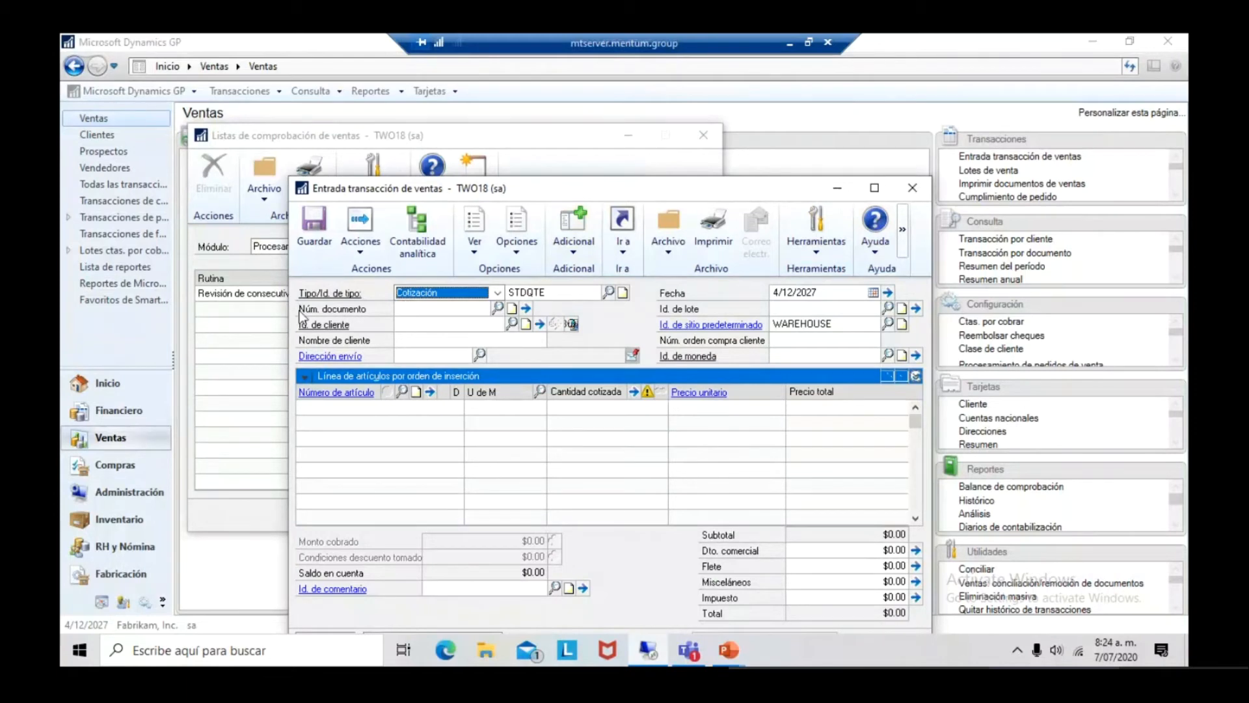
click(236, 287)
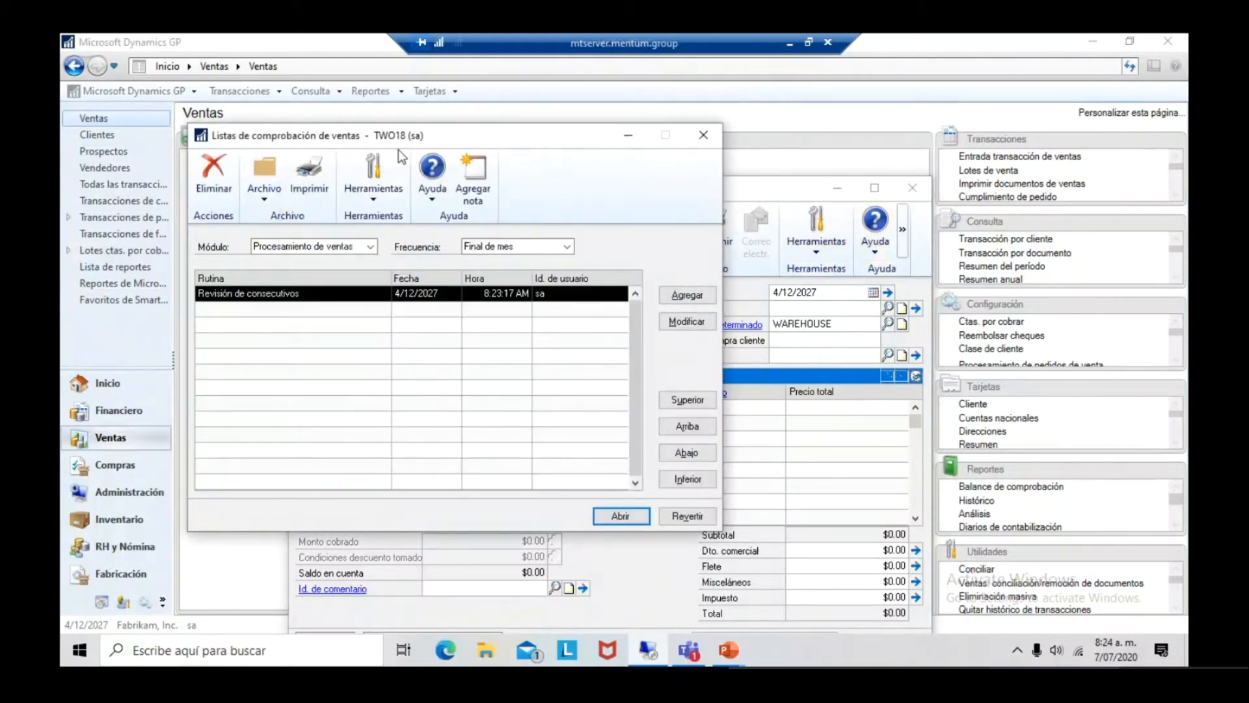
Open SmartList and load the Validación de ventas list from Transacciones de ventas in the Ventas folder.
click(167, 94)
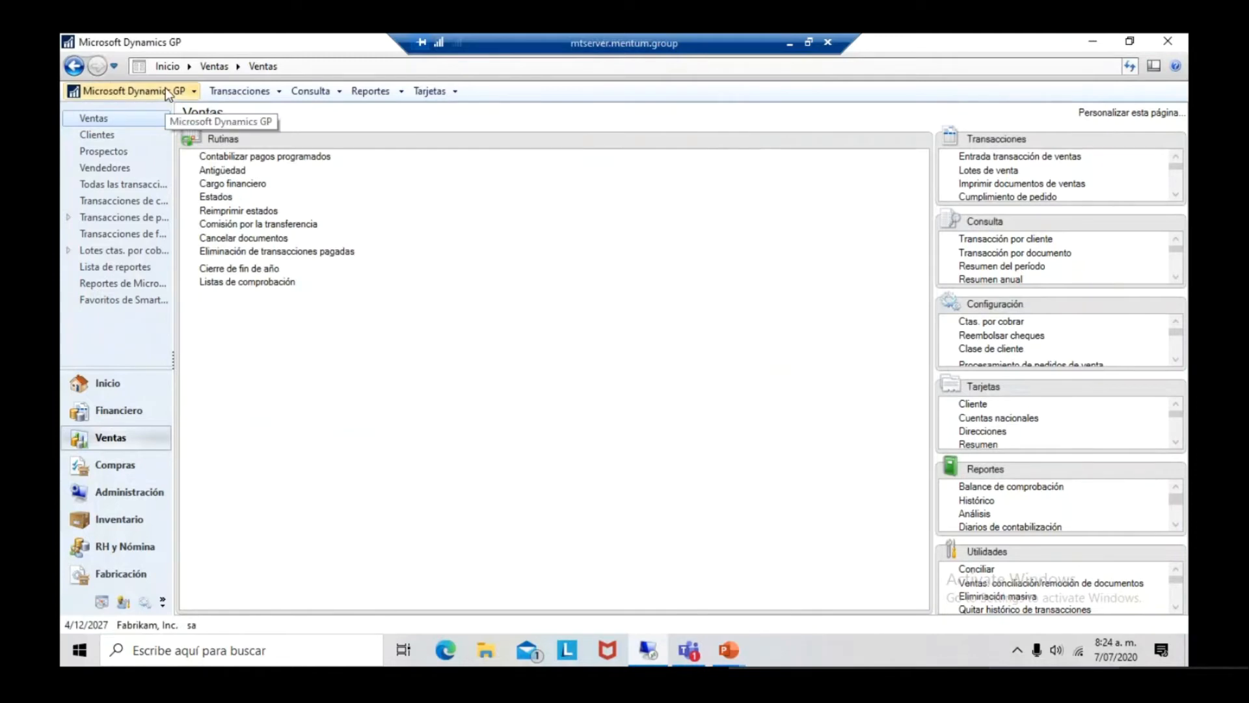
click(166, 90)
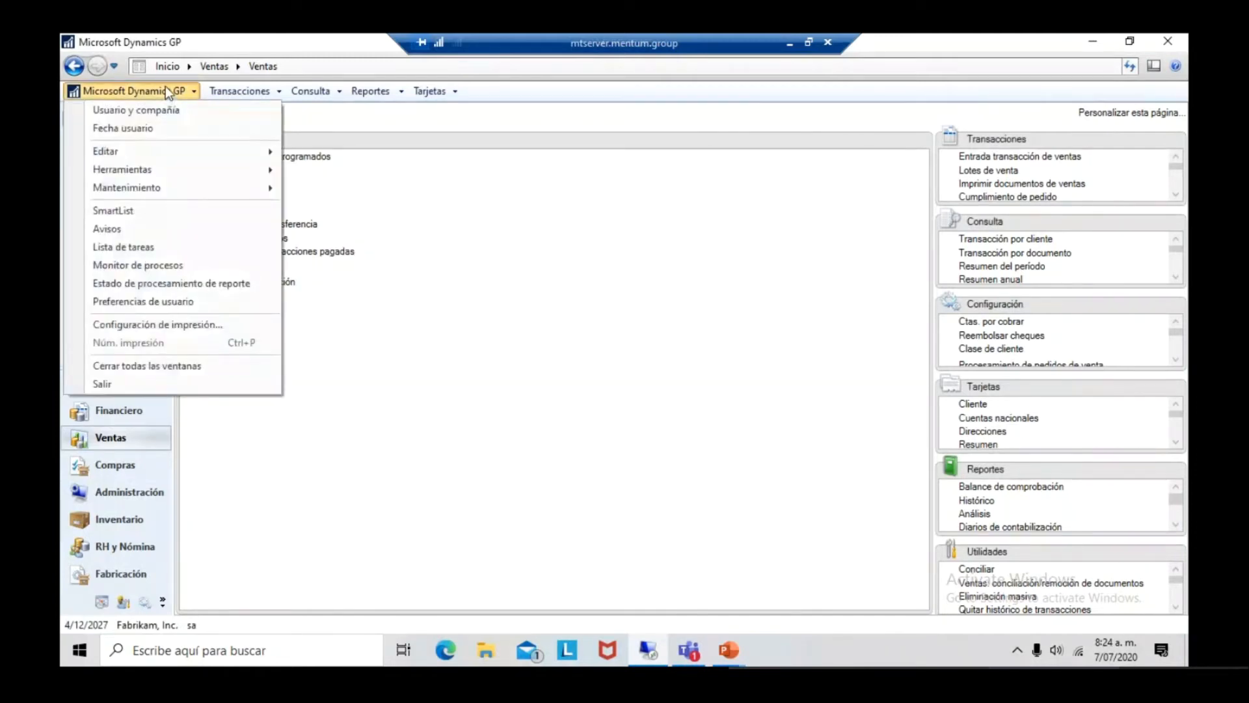
click(129, 216)
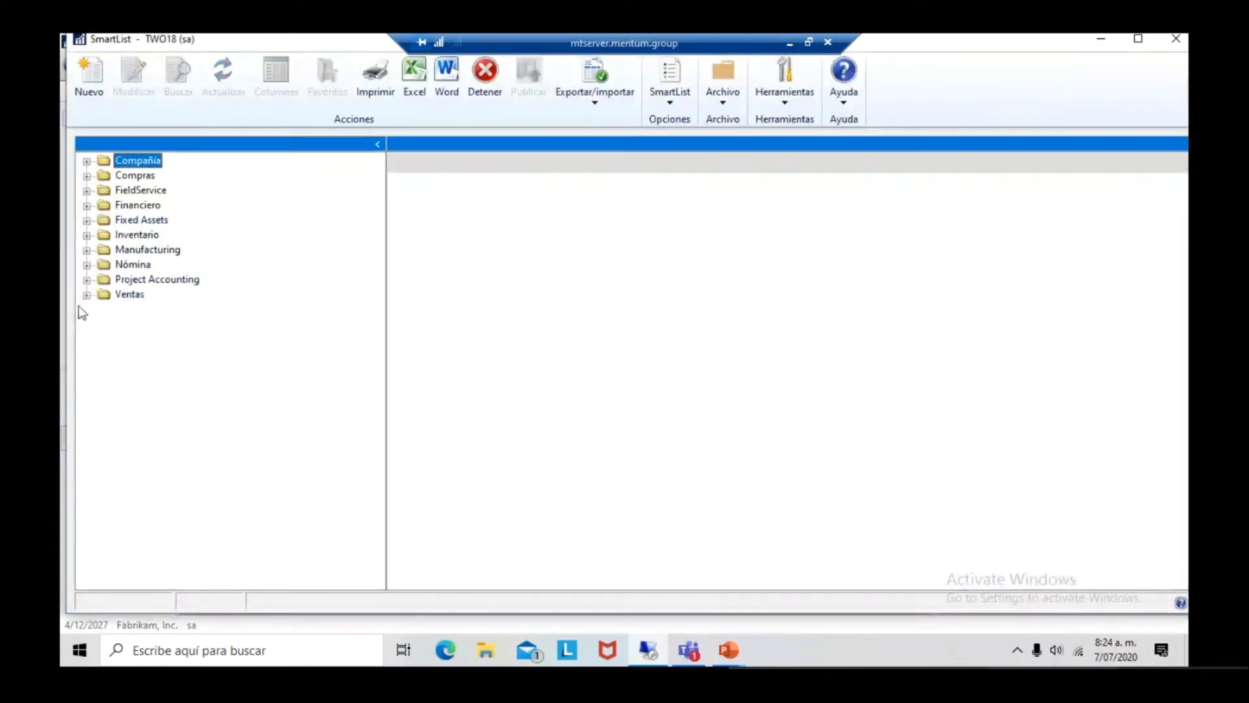
click(87, 294)
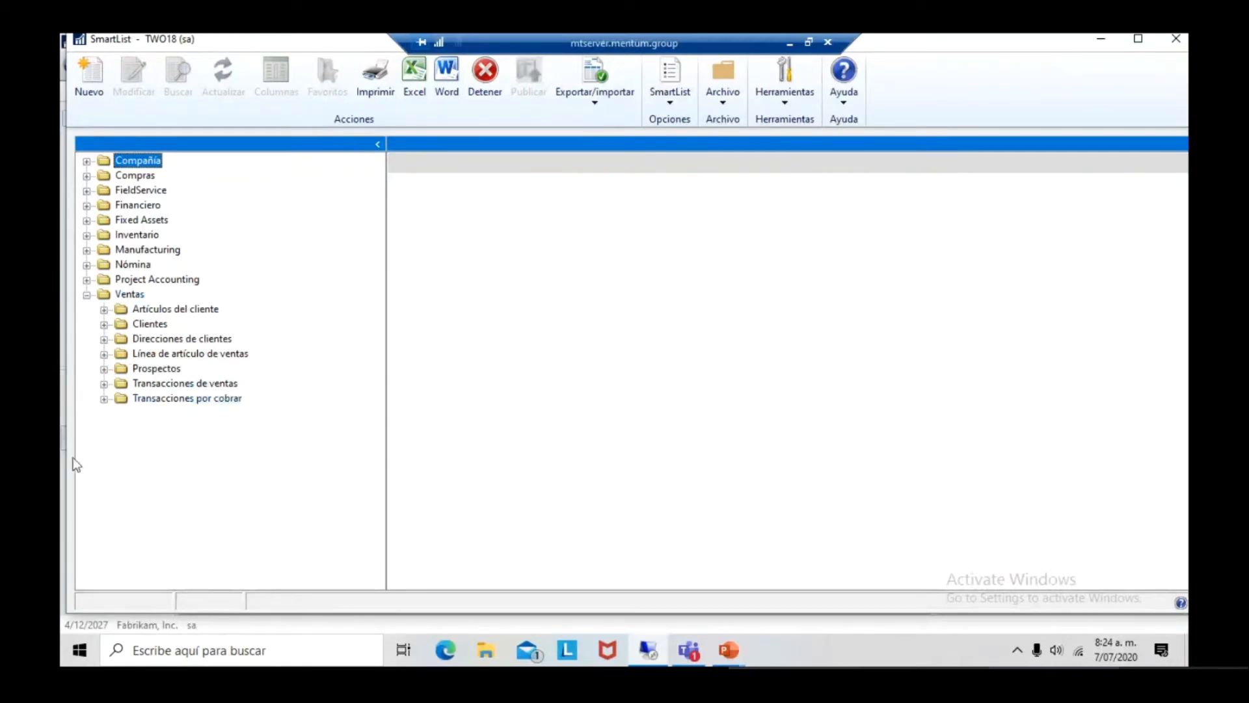
click(103, 383)
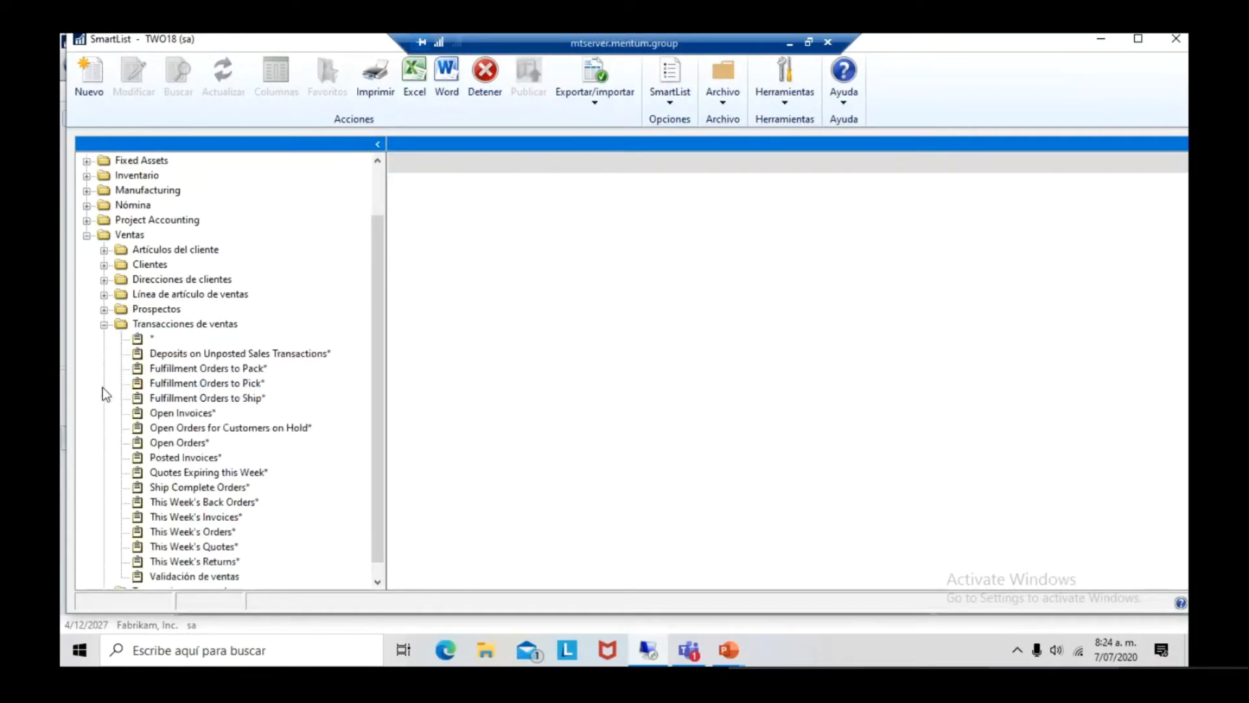
scroll(204, 461, down, 1)
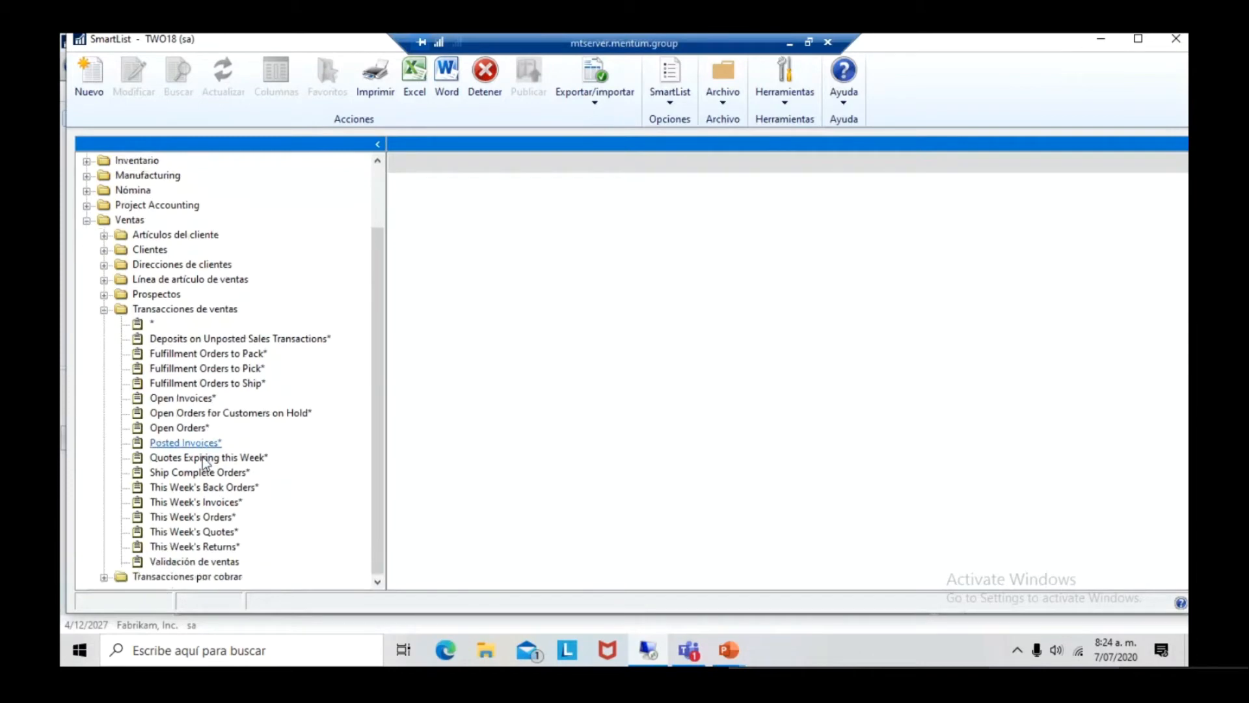
click(170, 561)
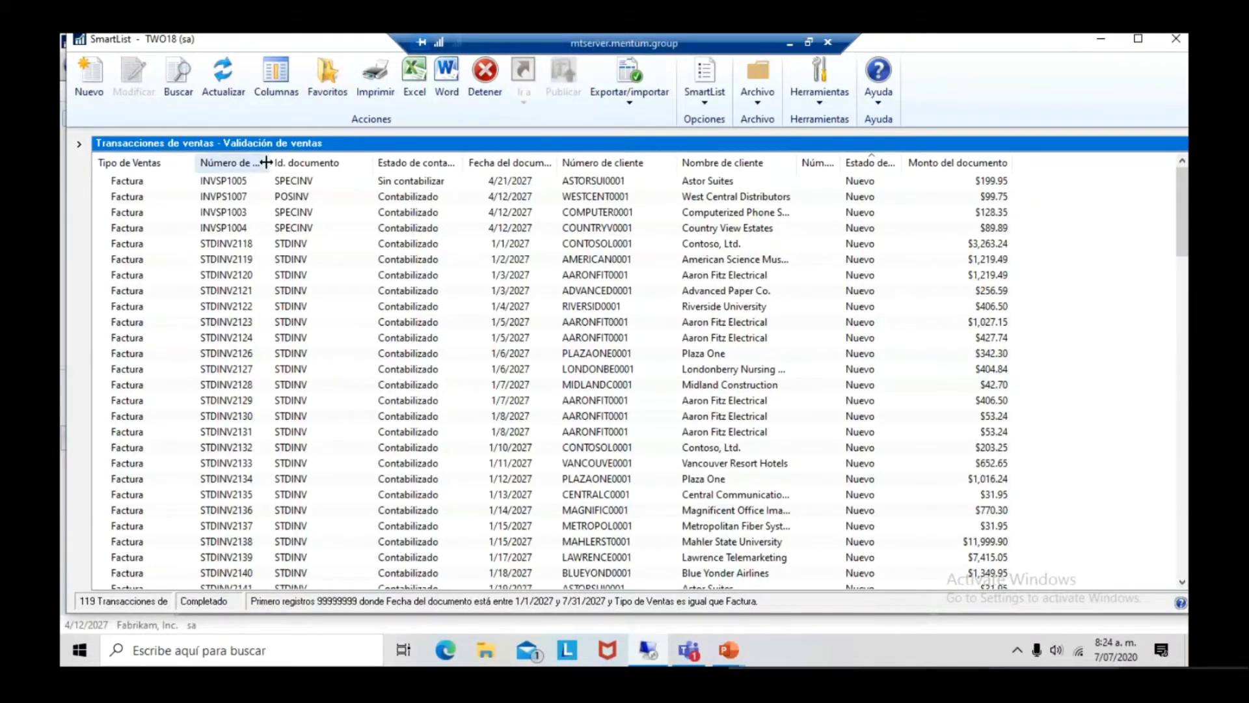
Widen the Número de Ventas and Estado del documento columns, and sort the invoices by Número de Ventas in ascending order.
drag(266, 163, 300, 163)
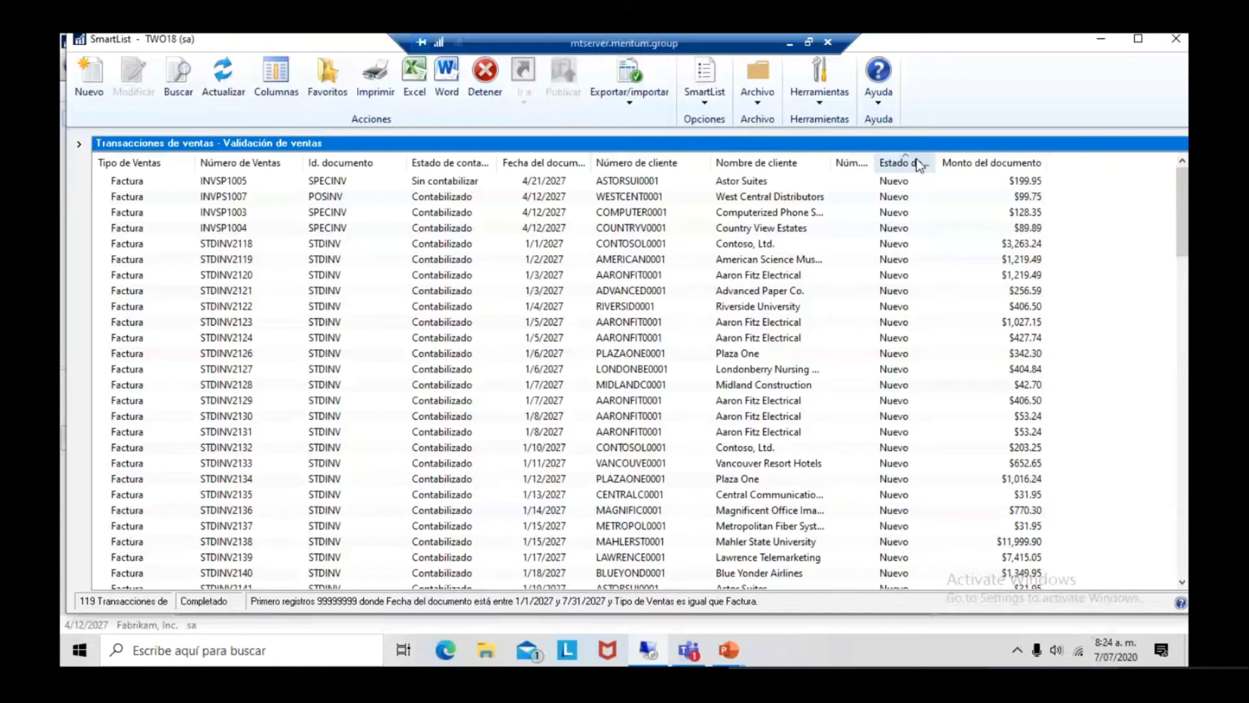
drag(935, 162, 984, 163)
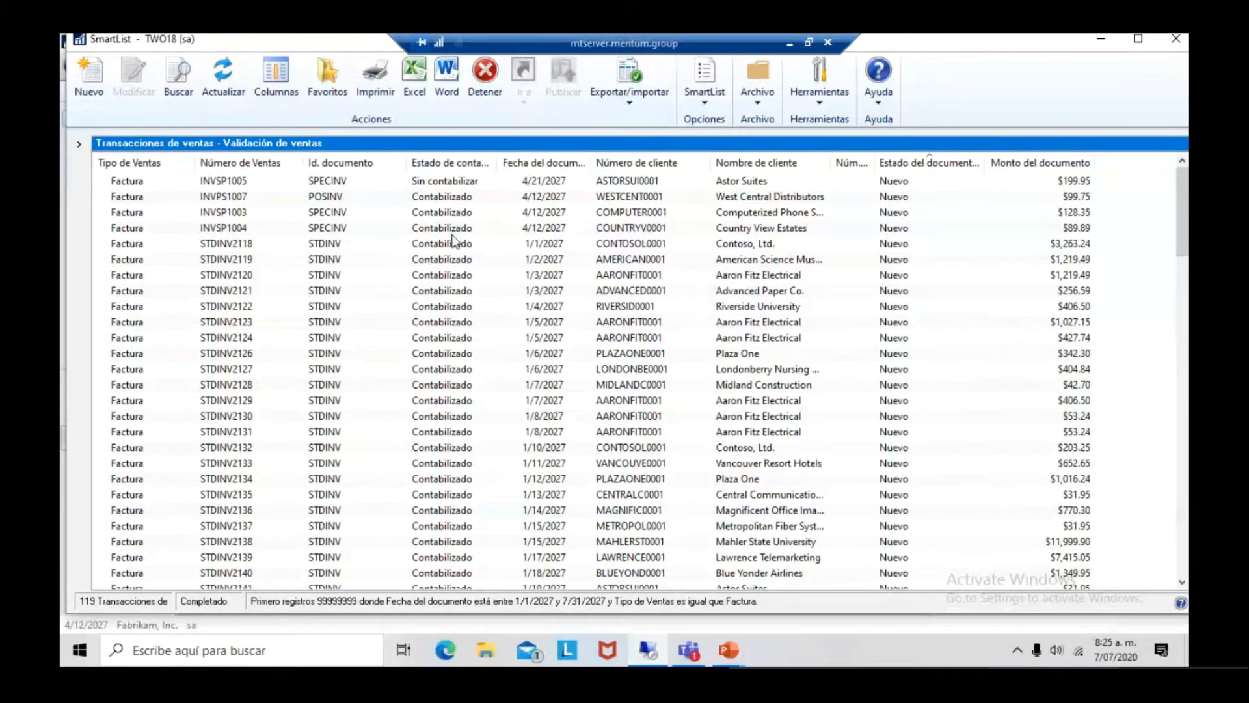
click(377, 183)
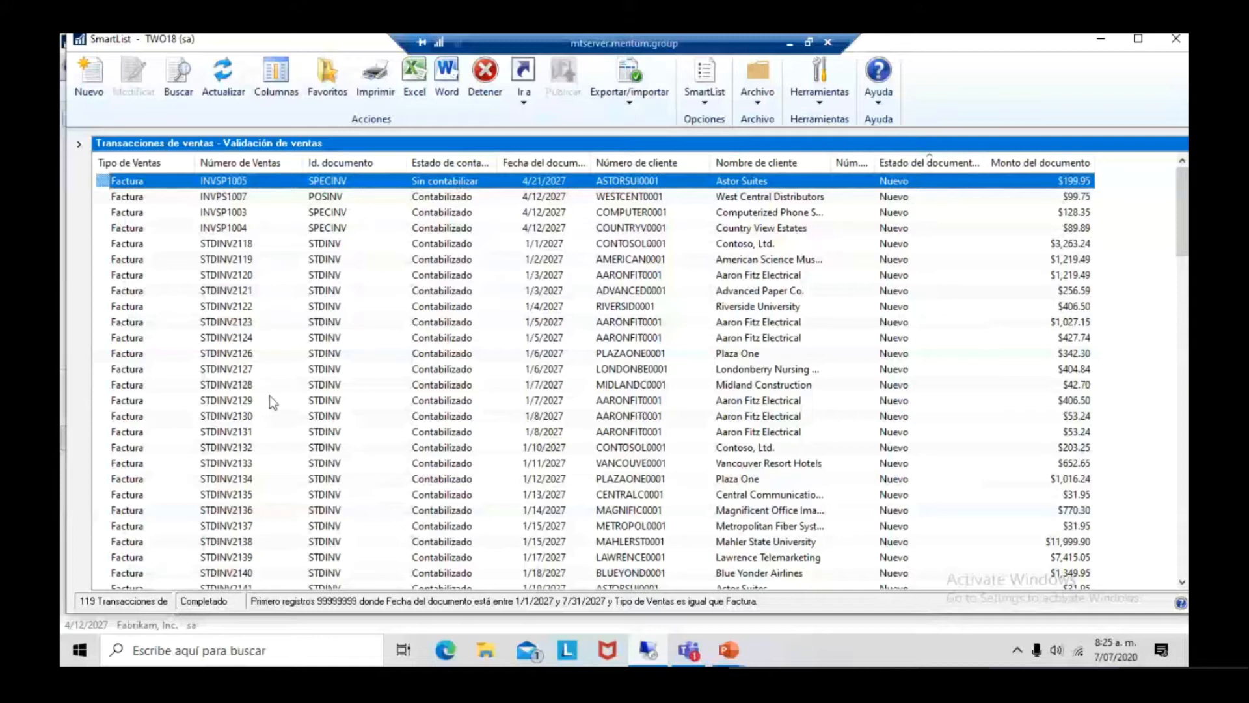
click(271, 165)
click(274, 166)
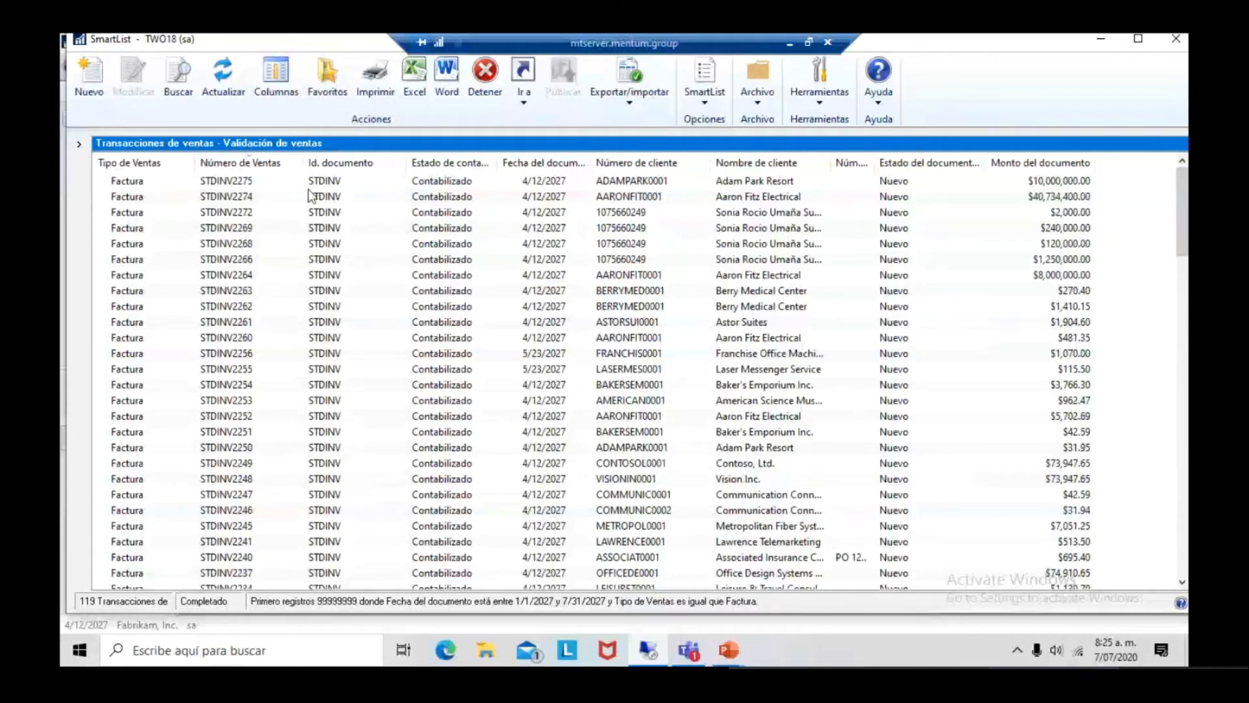
click(253, 220)
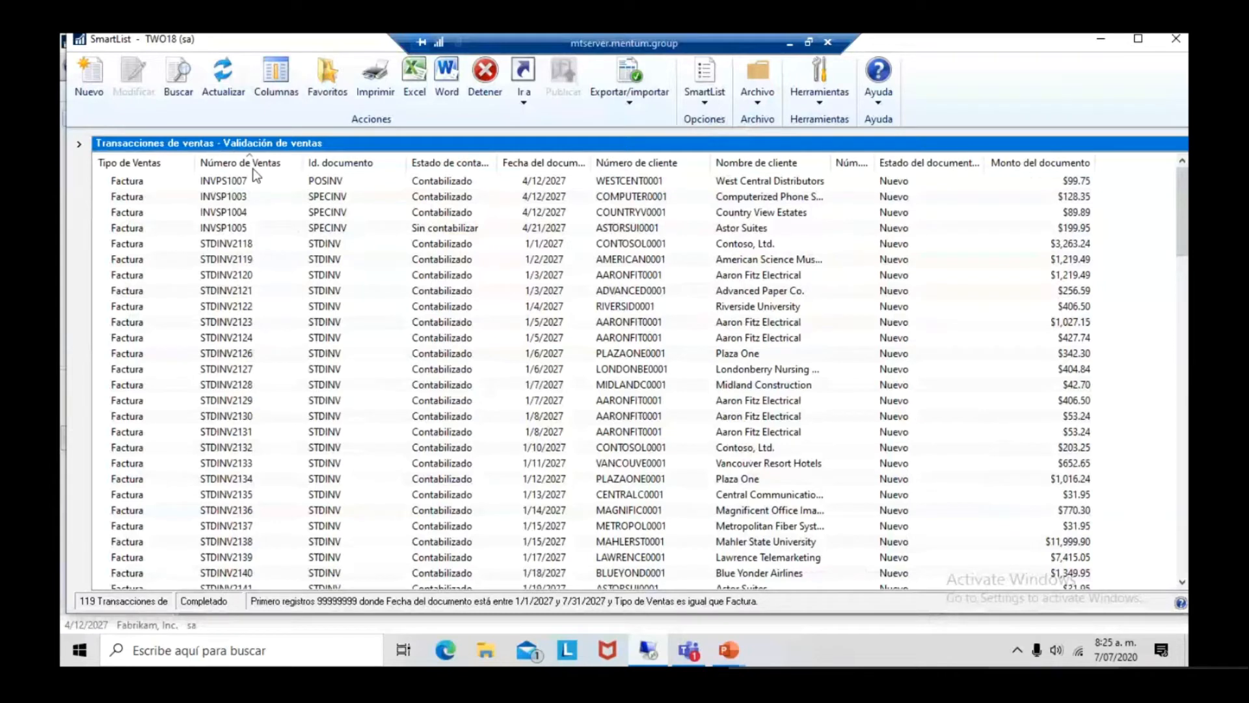
click(282, 84)
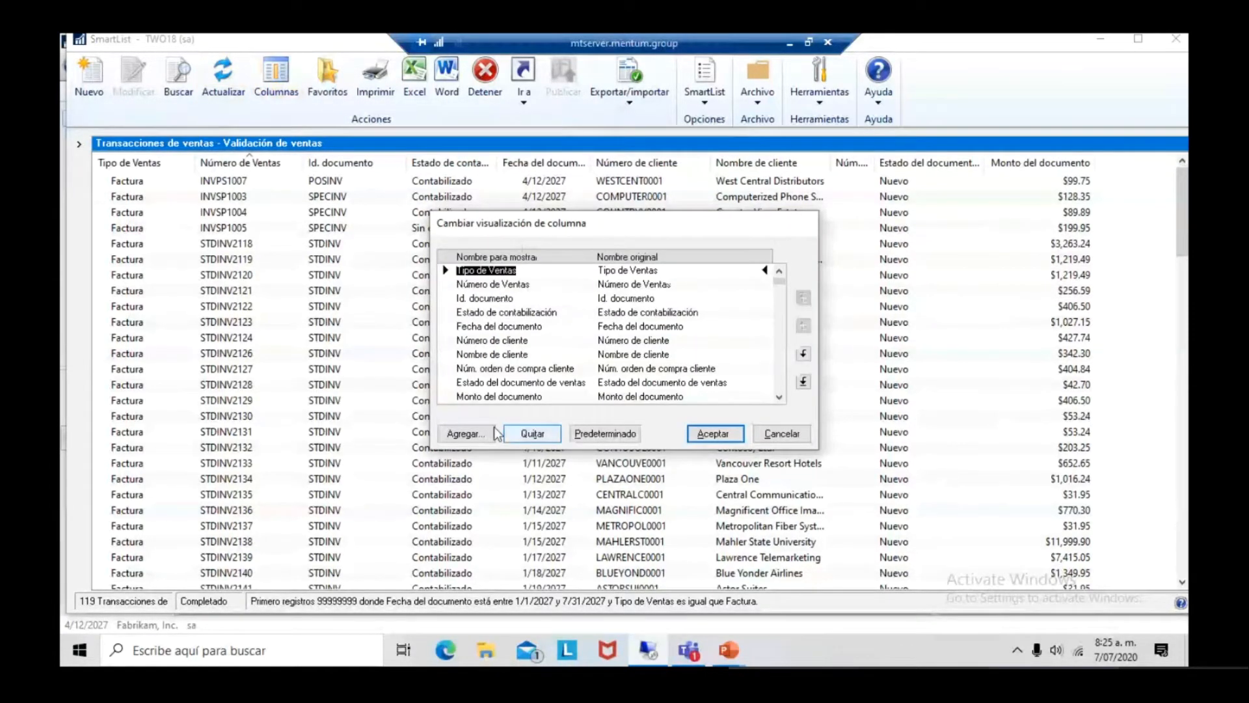
click(493, 431)
click(485, 400)
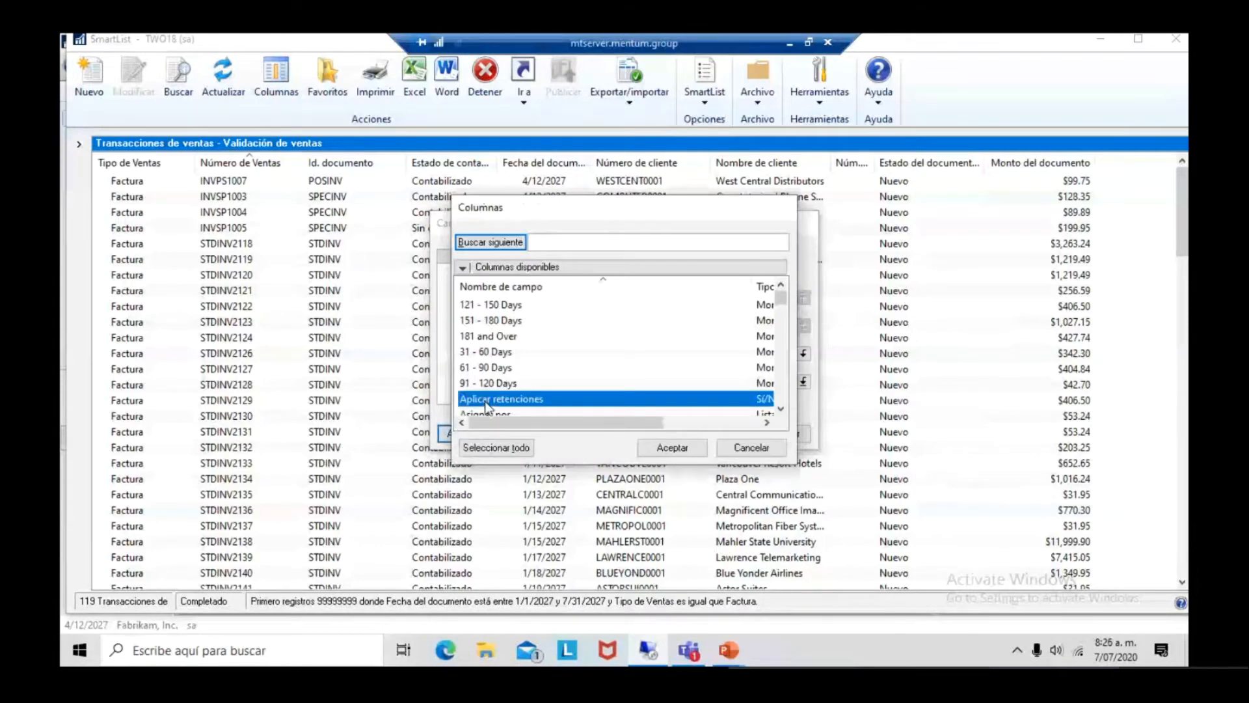
key(e)
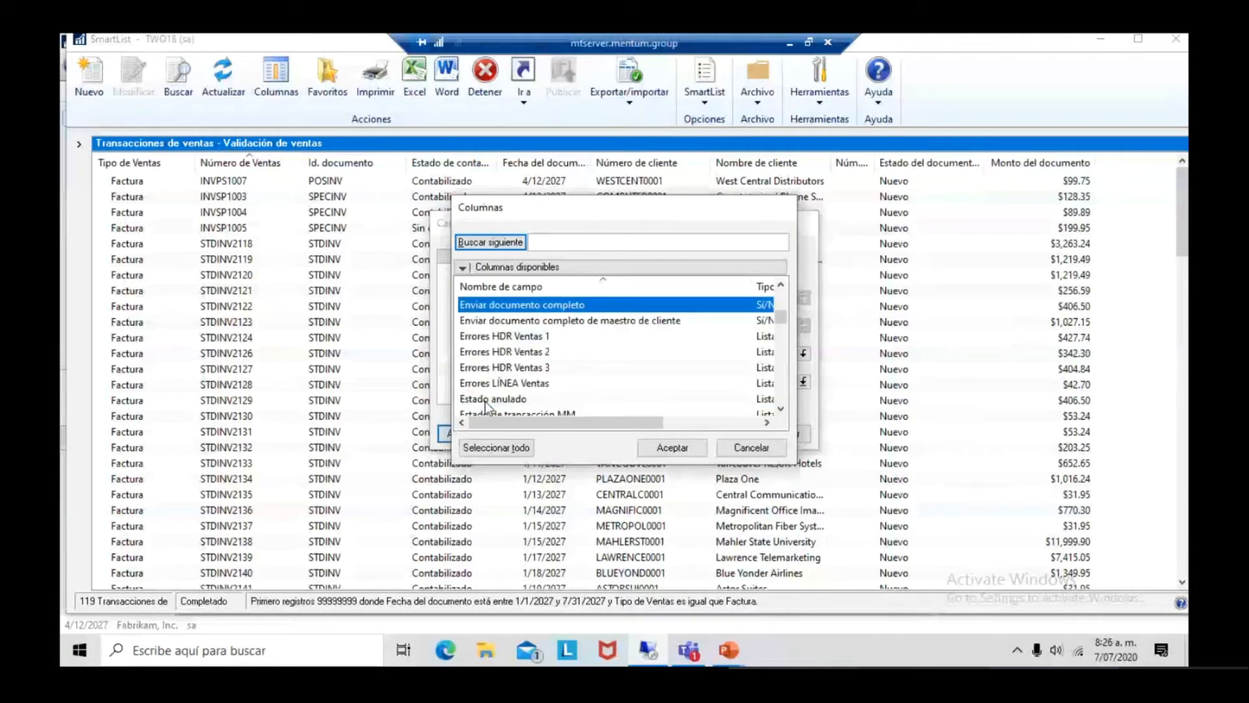
scroll(486, 400, down, 1)
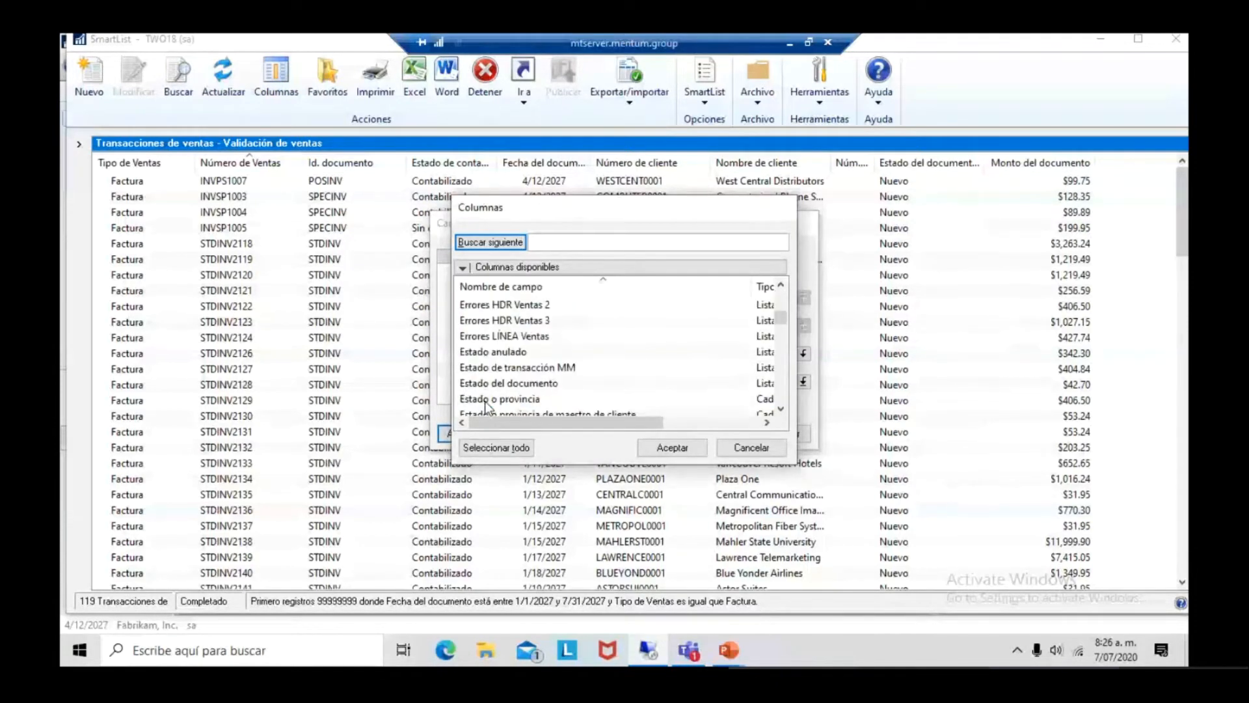
click(753, 447)
click(778, 435)
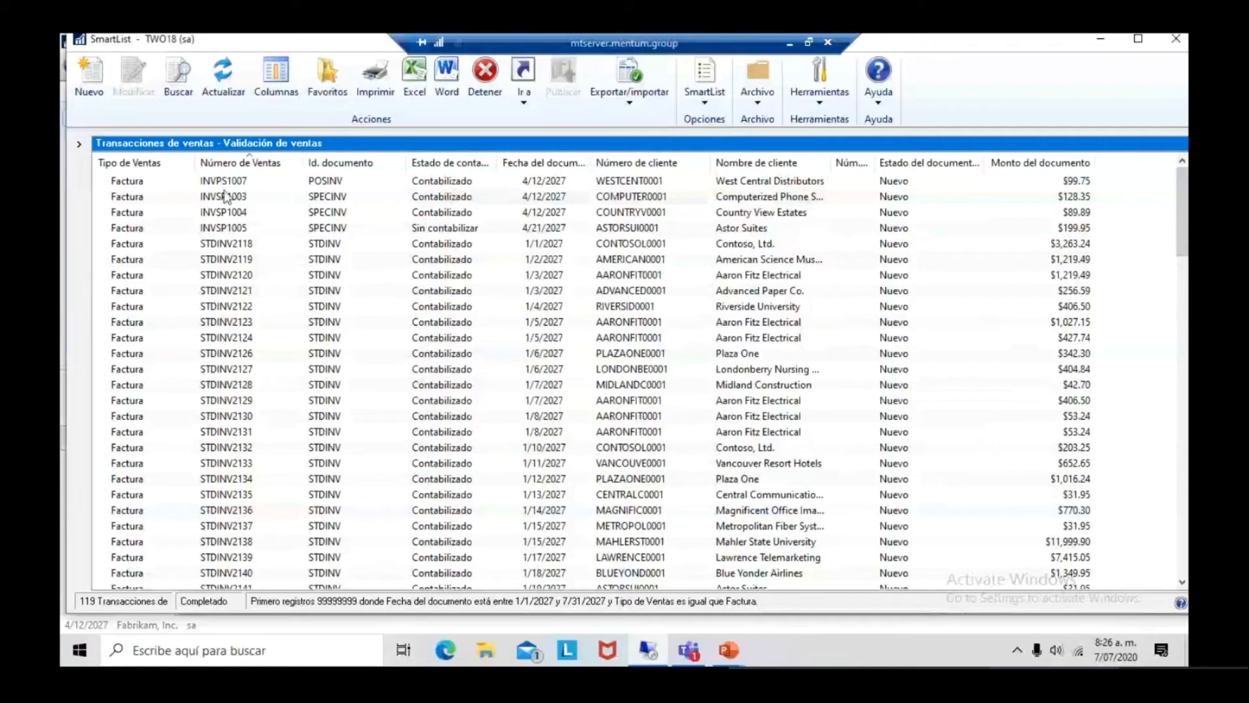
Open the search for the sales transactions and set the third search definition's column to Estado del documento de ventas.
click(181, 92)
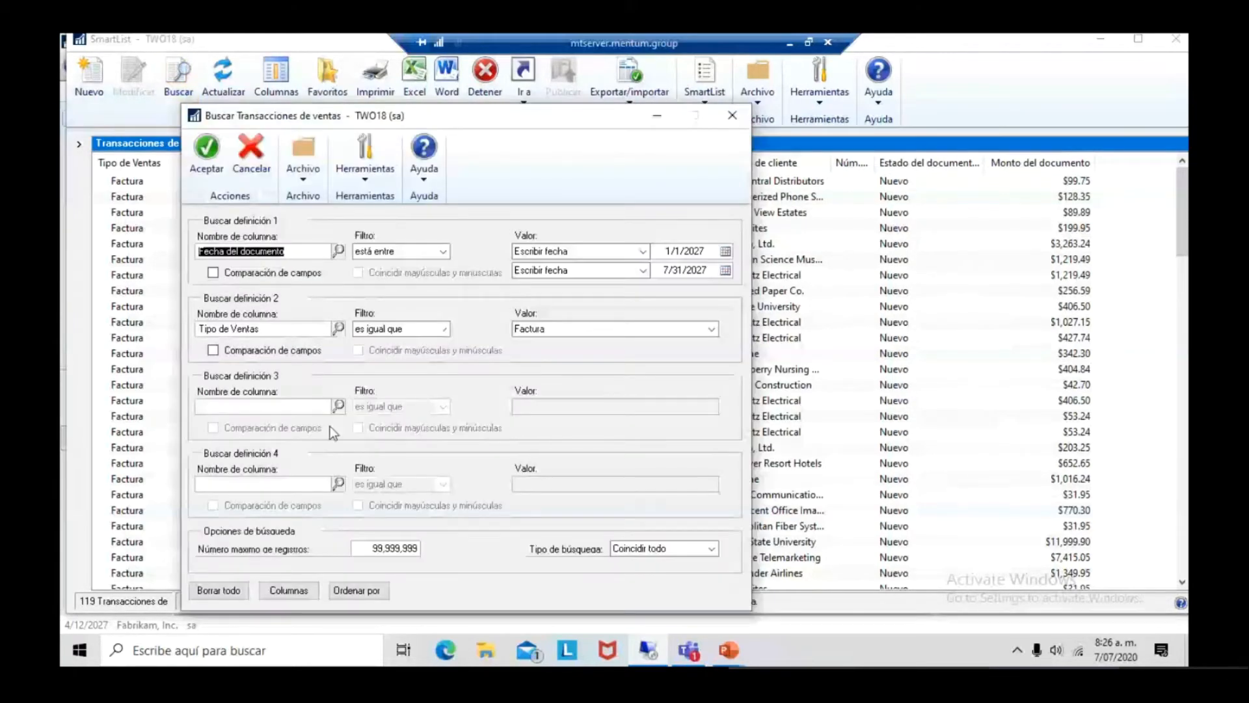
click(339, 407)
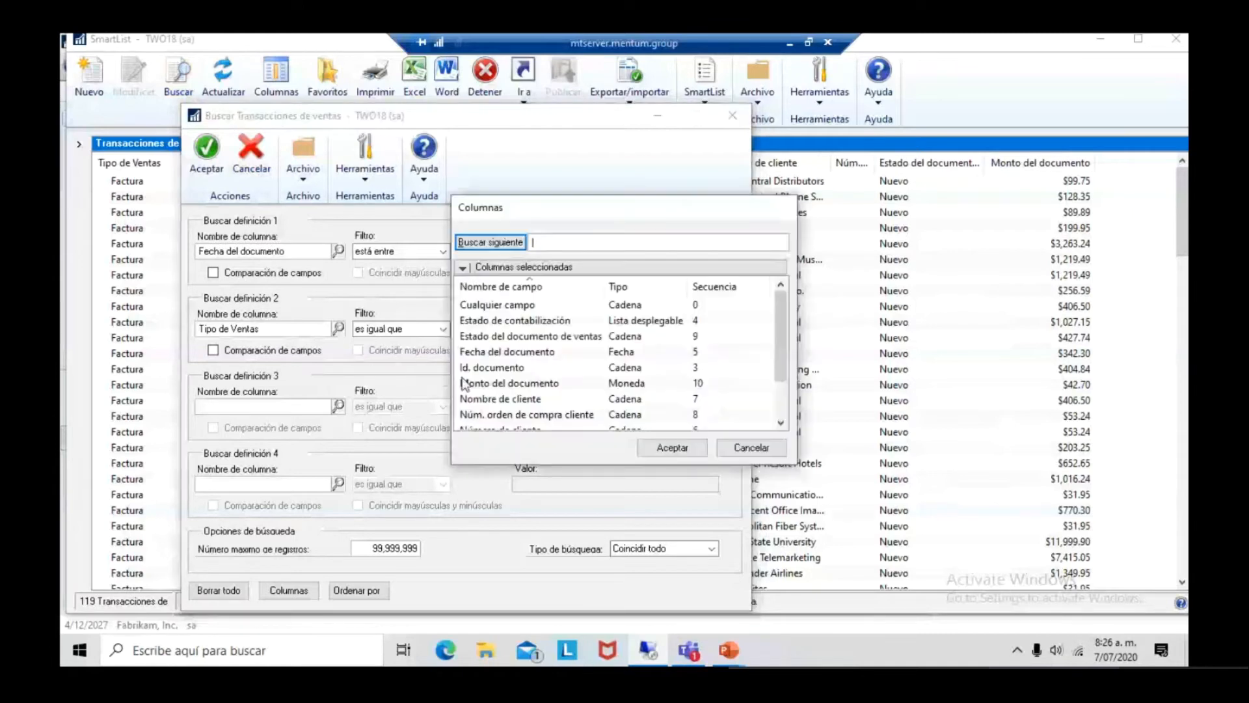
click(494, 395)
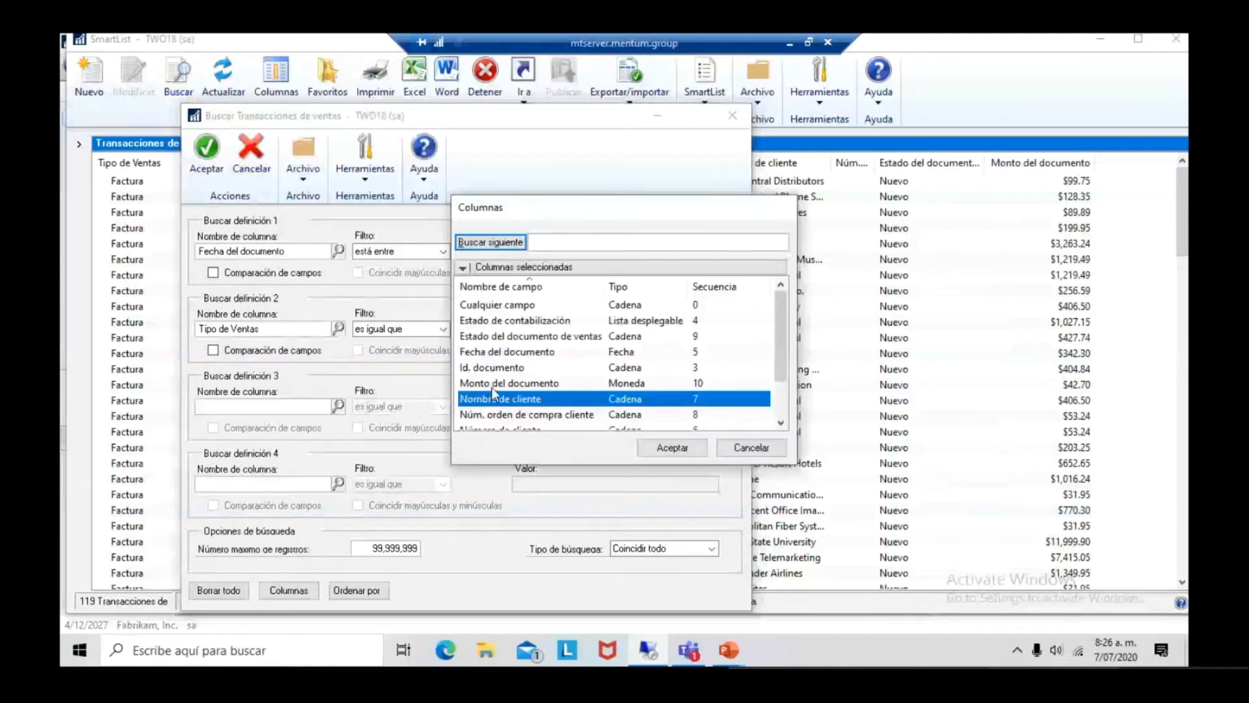
double_click(514, 355)
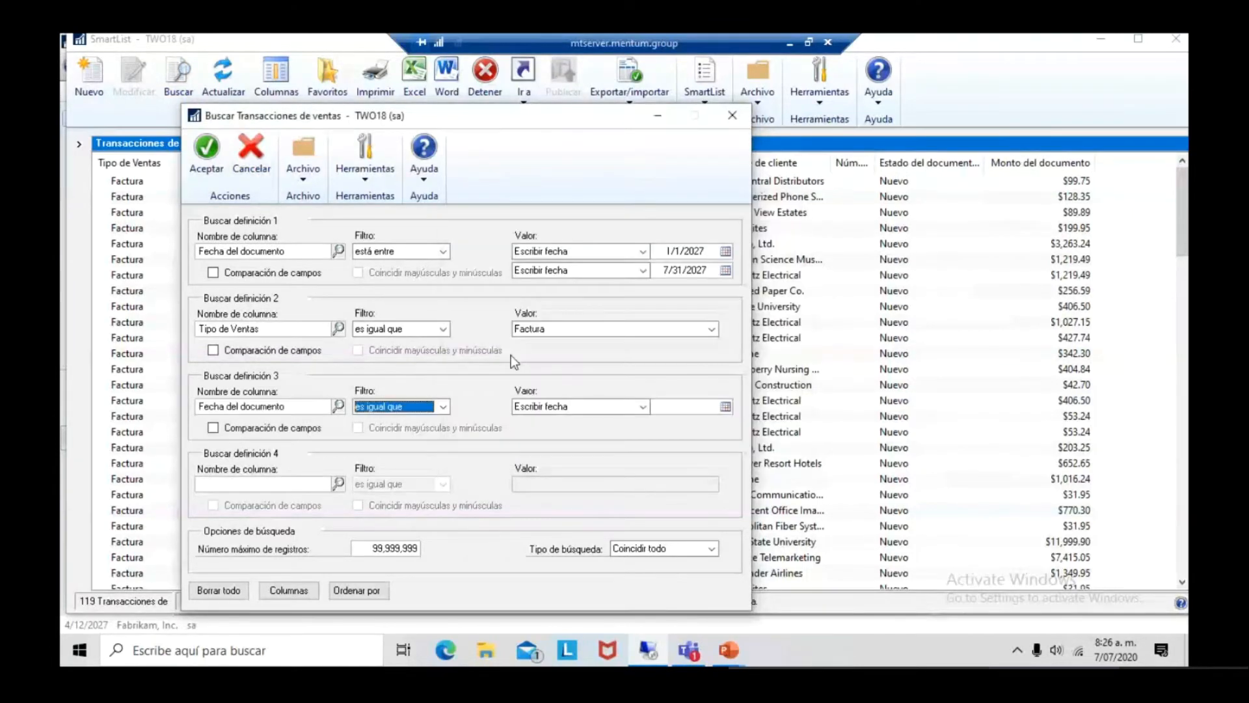
click(338, 406)
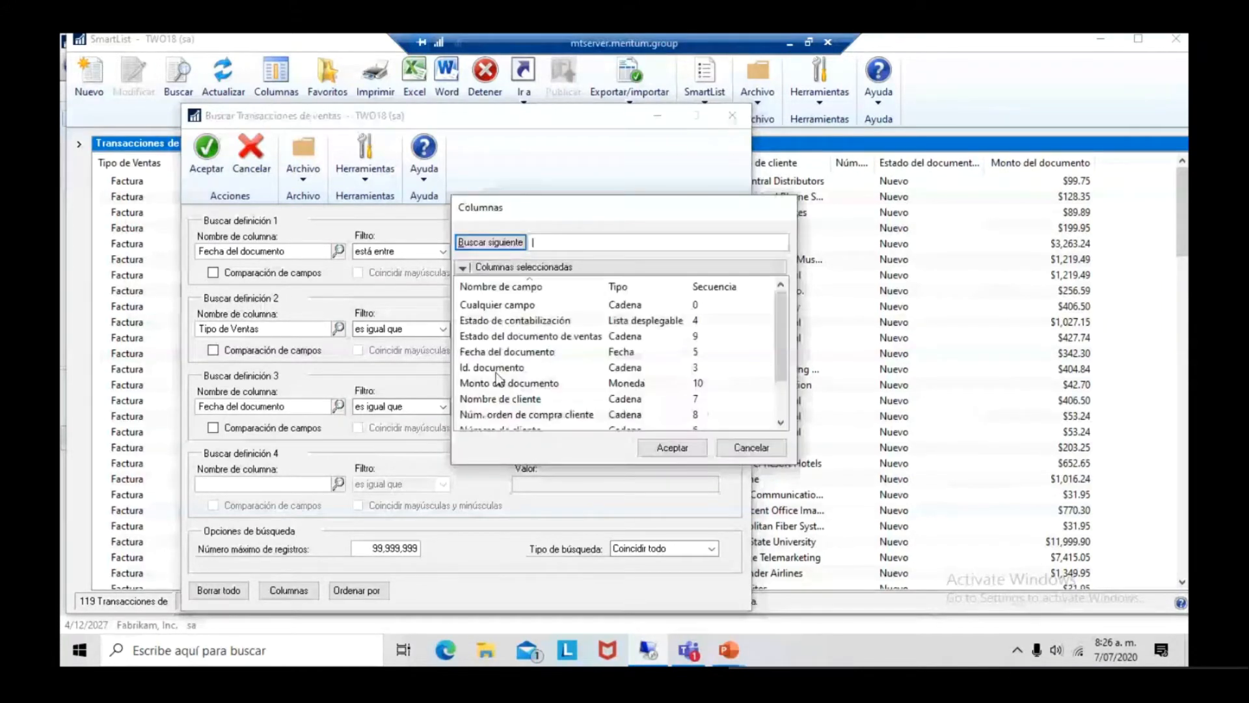
double_click(514, 336)
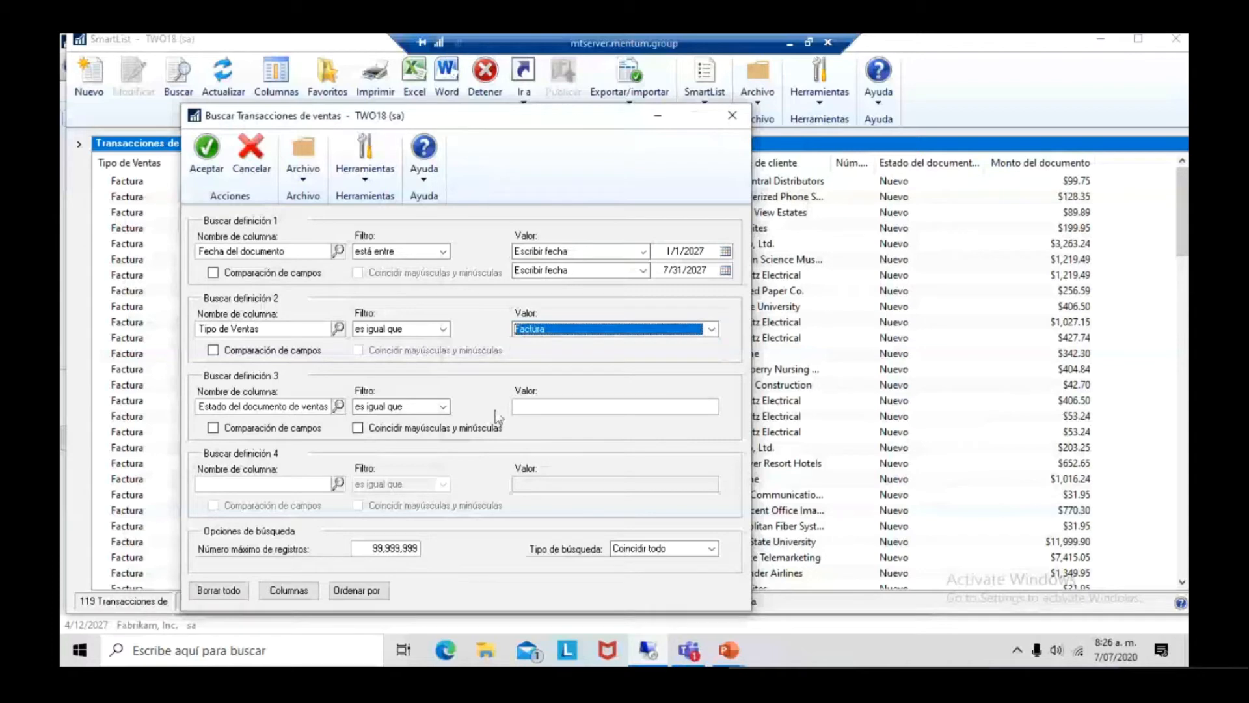
drag(517, 123, 715, 216)
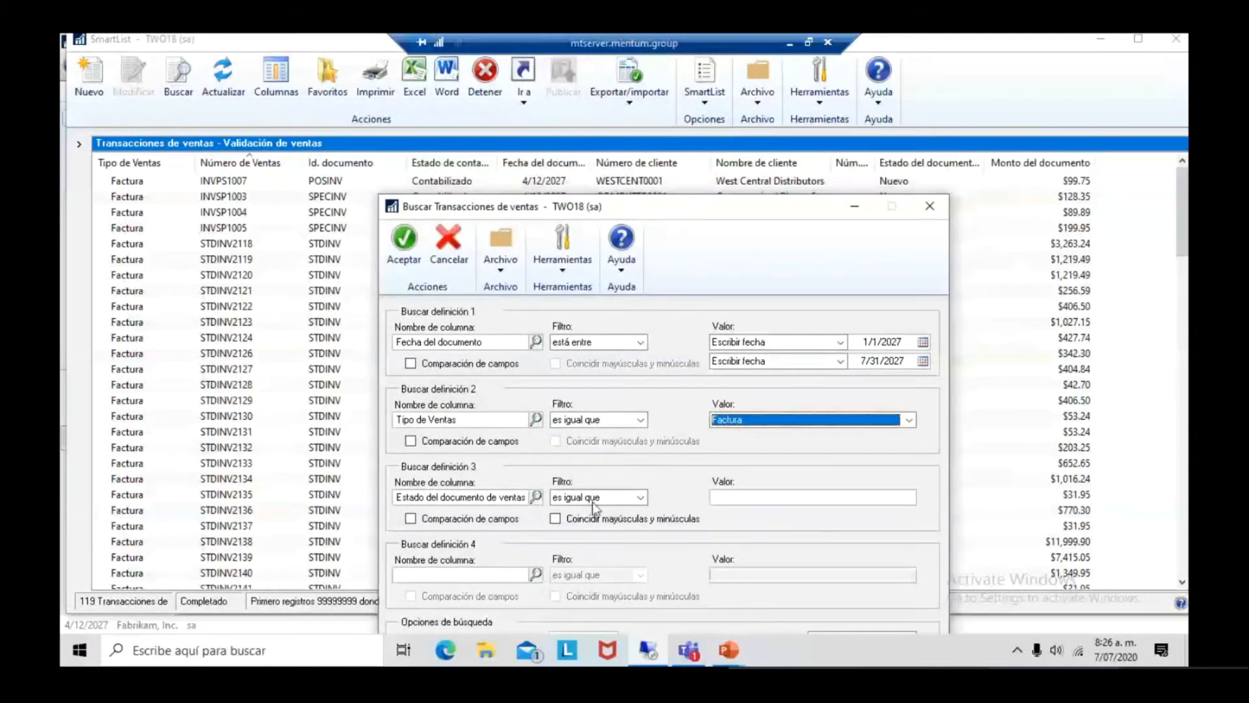
Change the third search definition to Estado de contabilización es igual que Contabilizado and run the search.
click(537, 498)
click(537, 498)
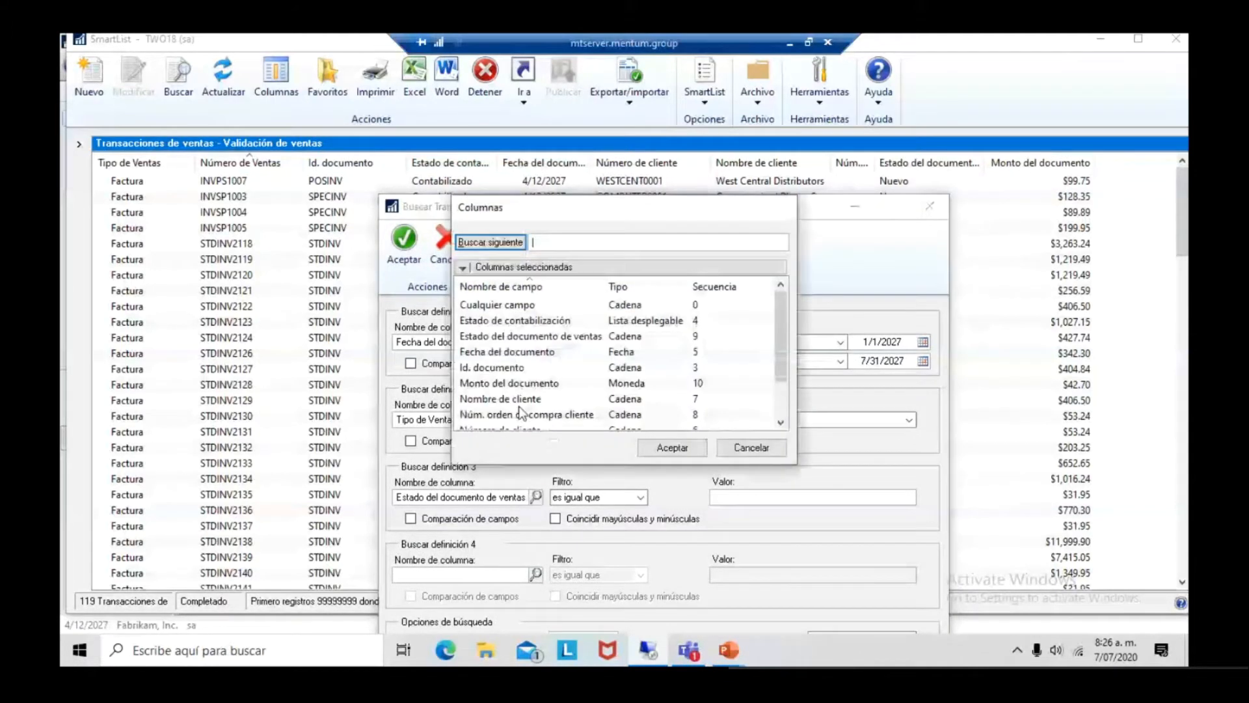
double_click(517, 320)
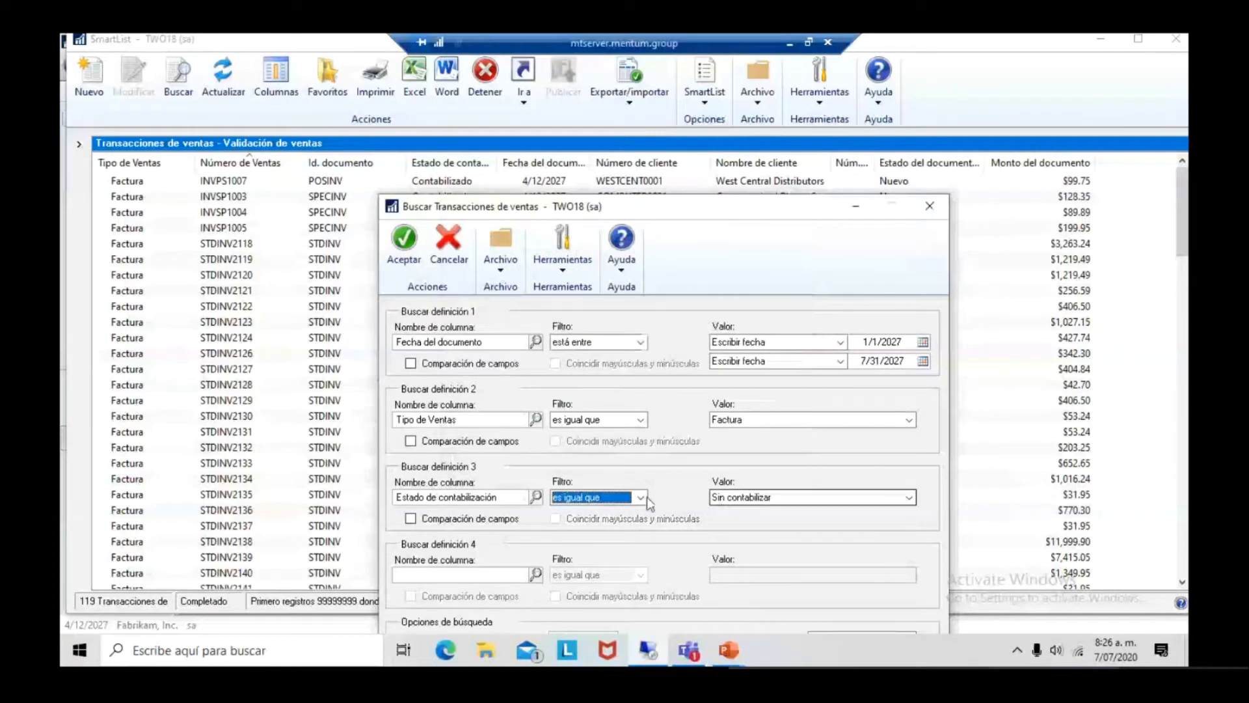
click(726, 498)
click(736, 520)
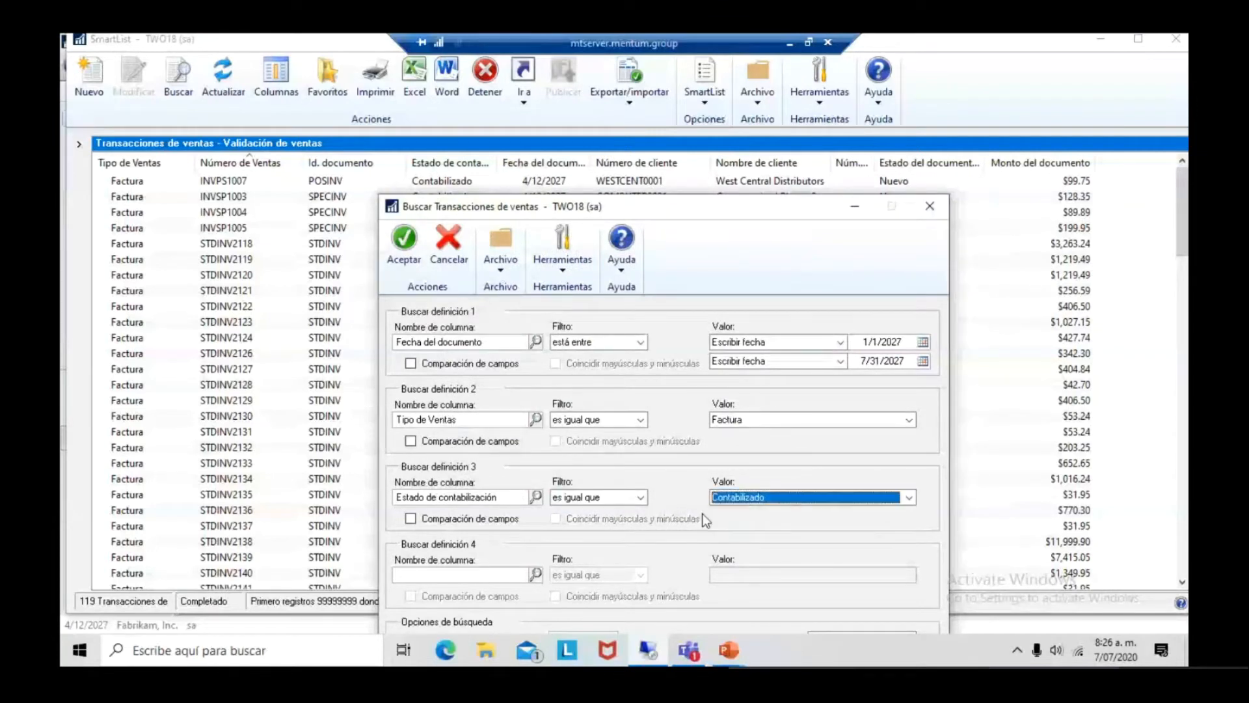
click(412, 260)
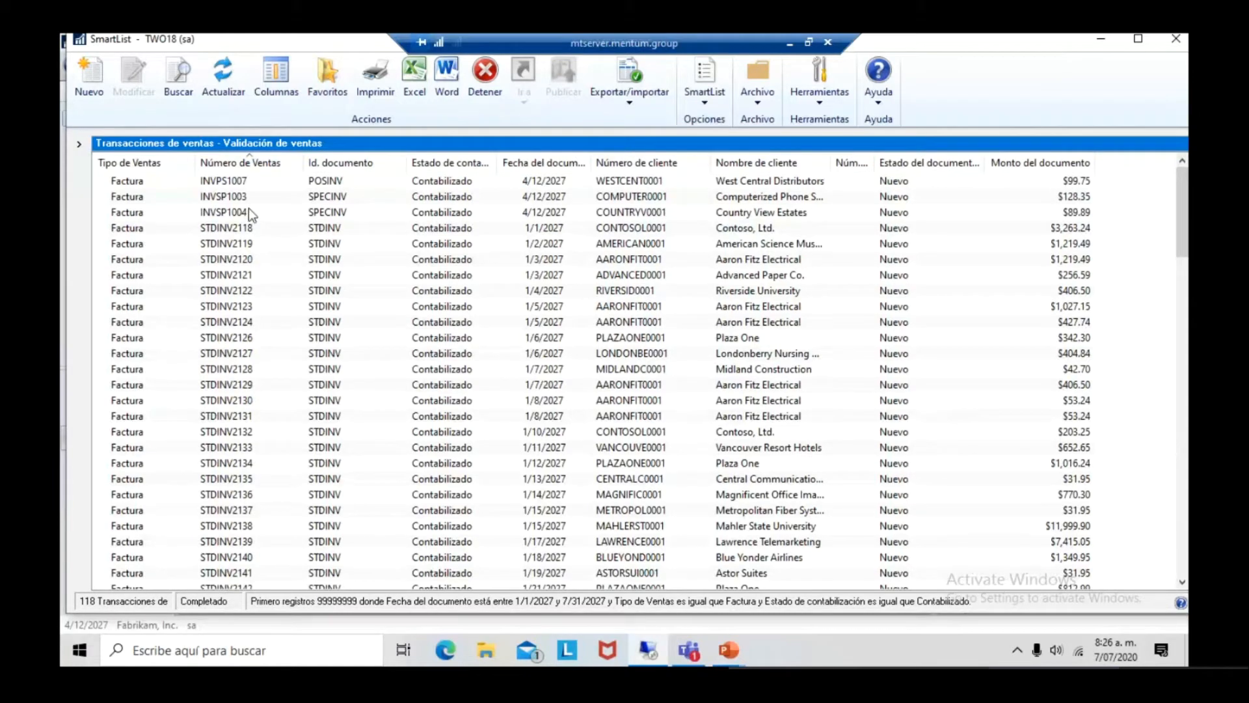
Examine the posted STDINV invoice numbers between STDINV2119 and STDINV2126 for gaps in the sequence.
click(252, 239)
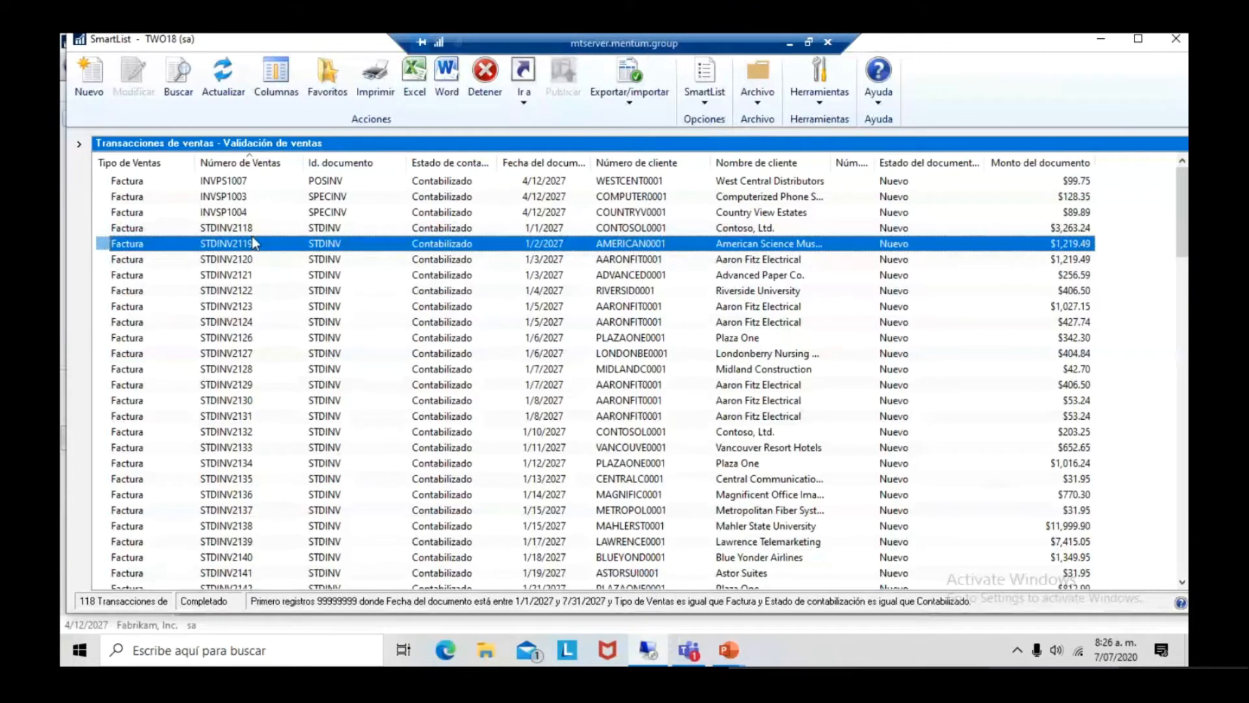
click(257, 259)
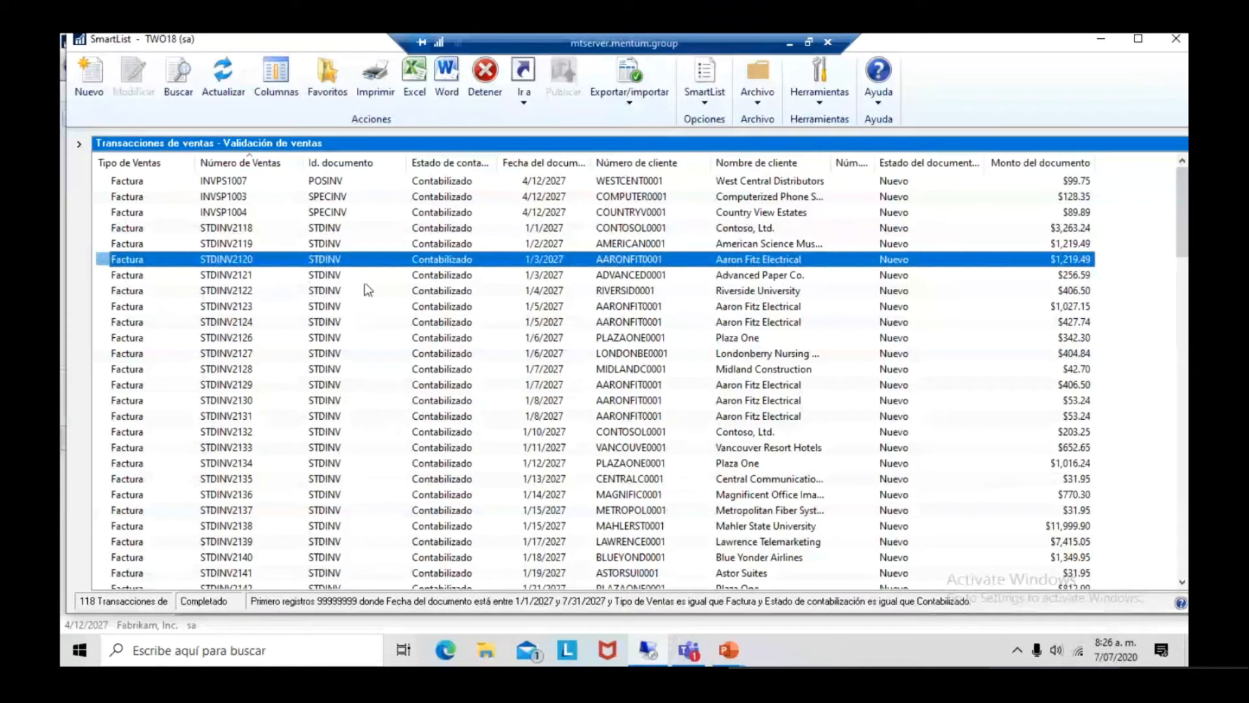
click(239, 342)
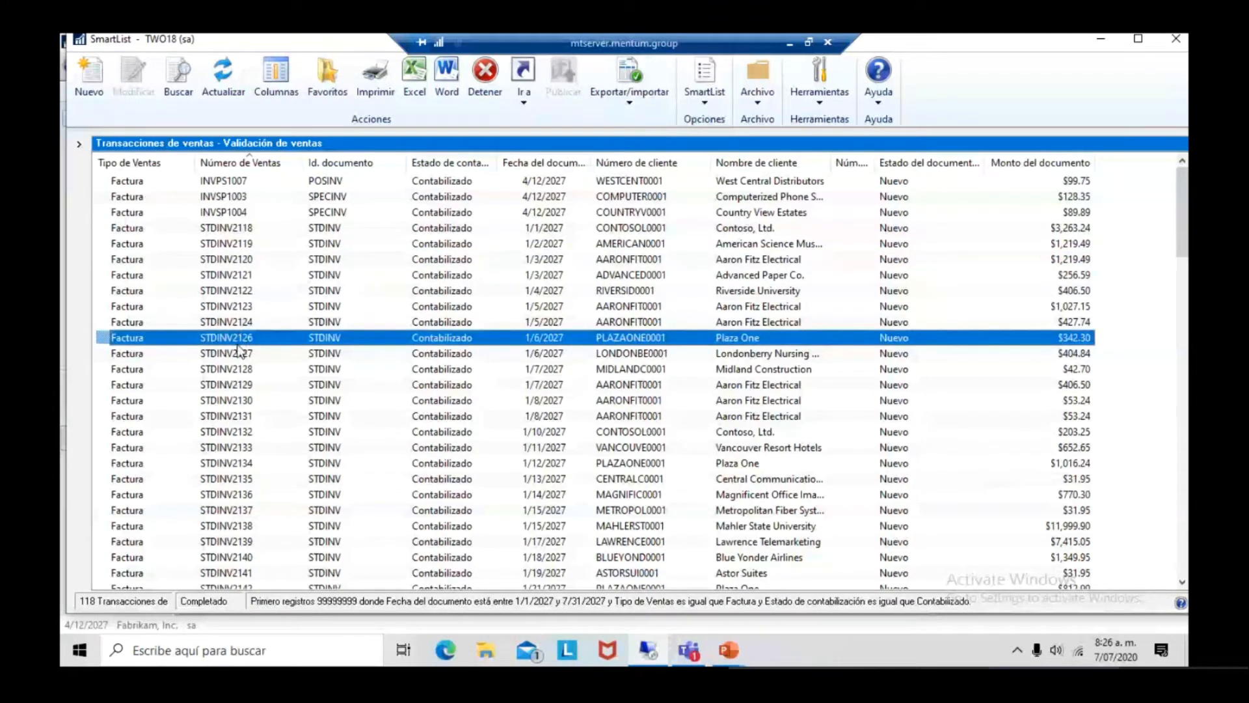
click(219, 324)
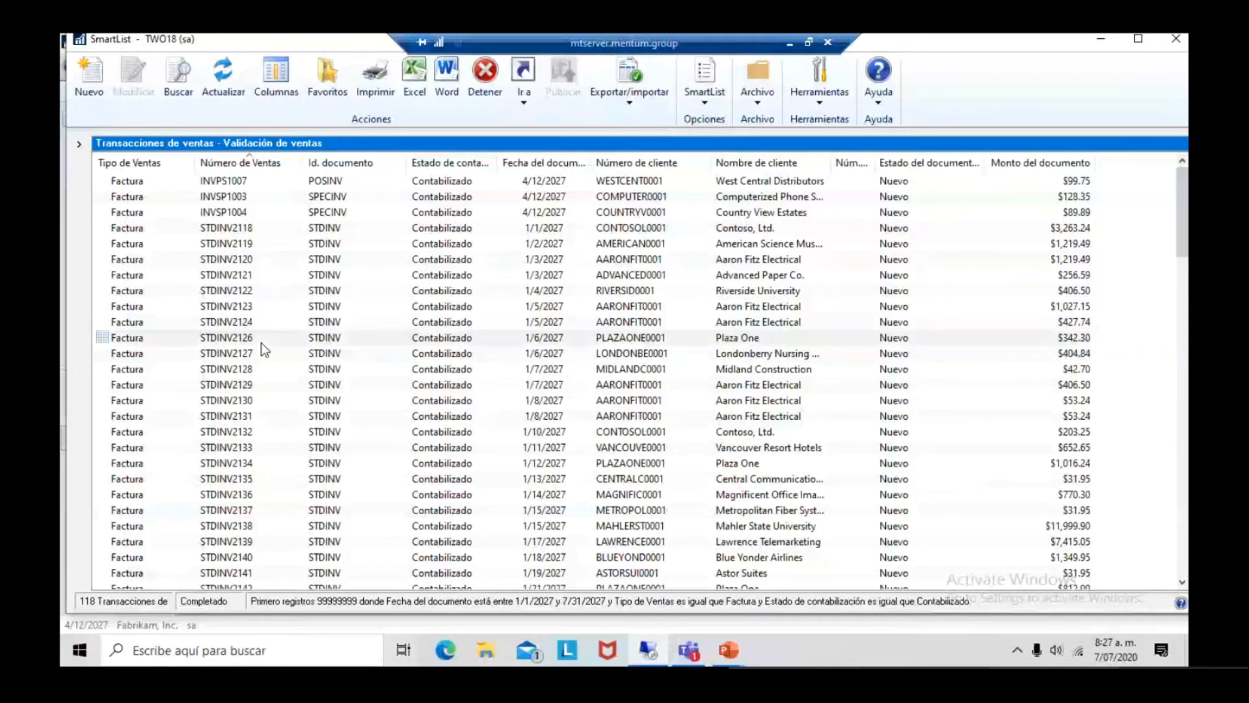
click(261, 339)
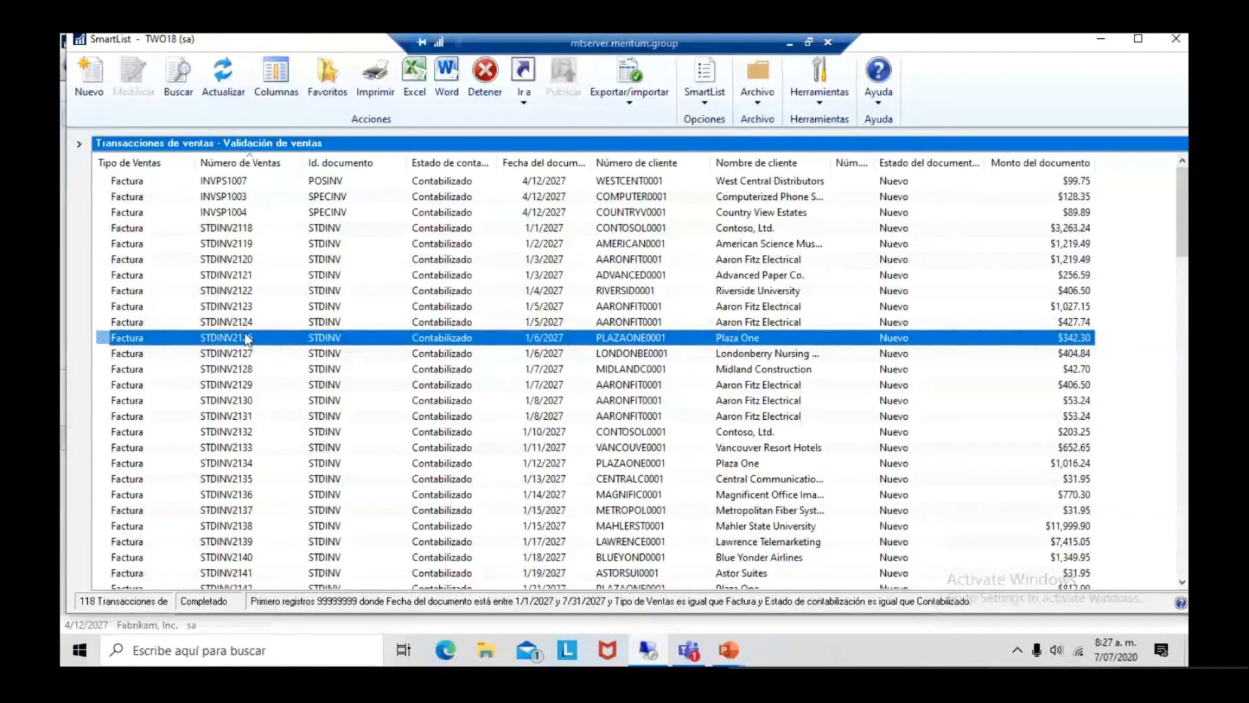
Open the Revisión de consecutivos routine from the sales checklists and start a Factura document with an automatically assigned document number.
click(1099, 40)
click(240, 284)
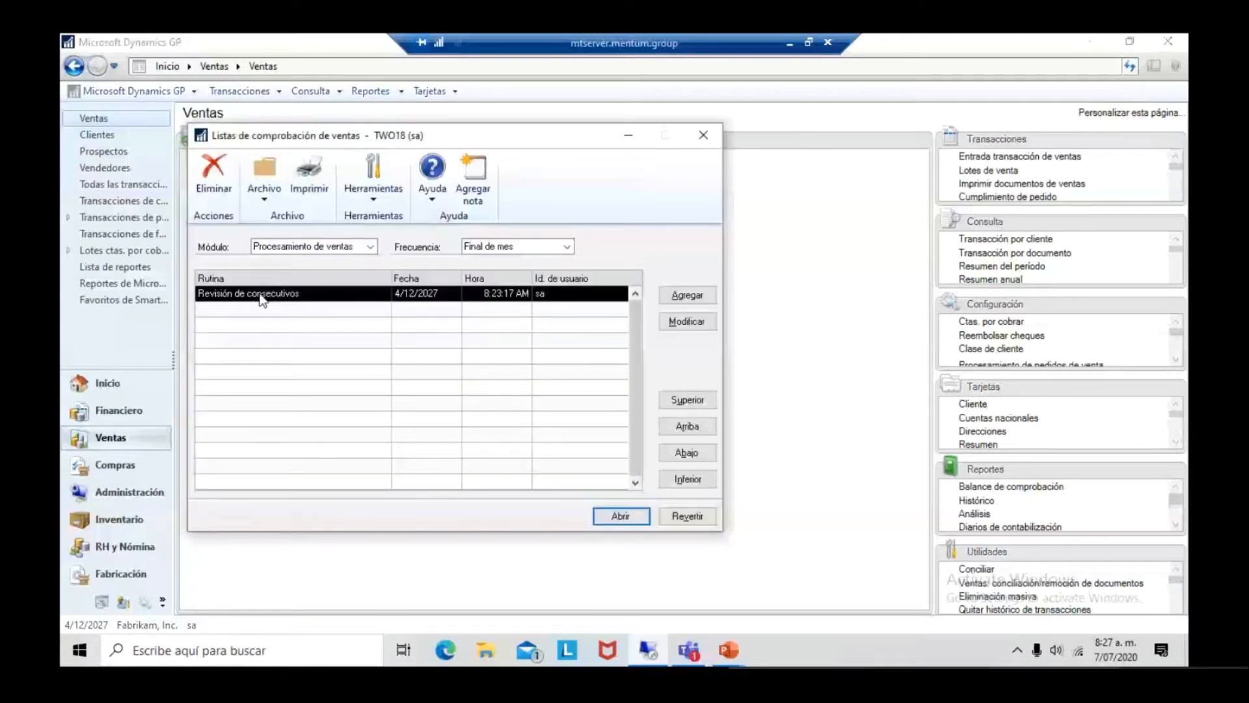
double_click(259, 297)
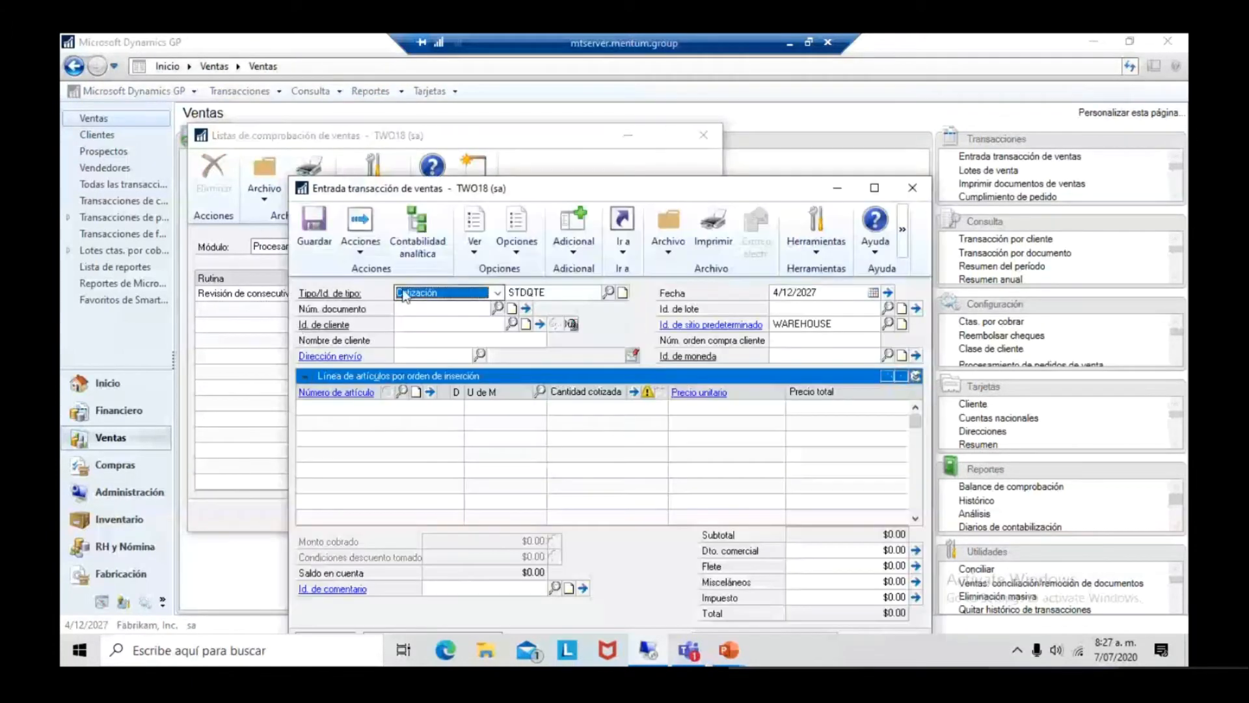
click(416, 292)
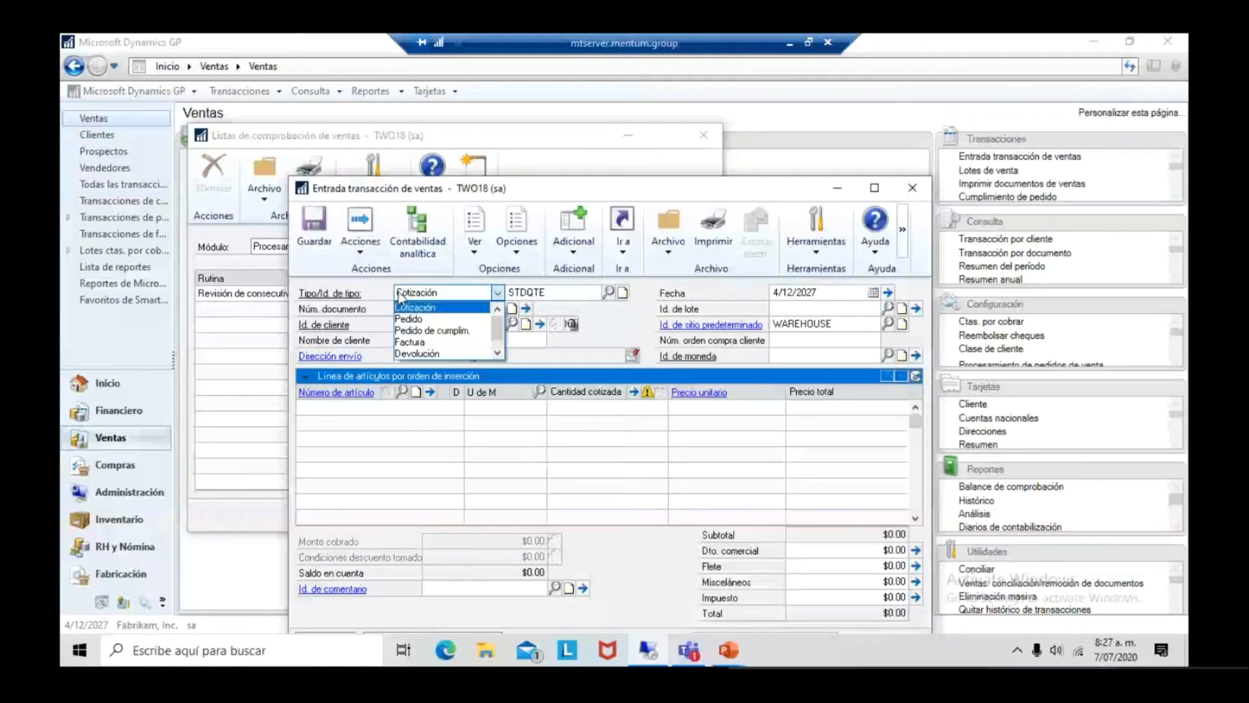
click(417, 342)
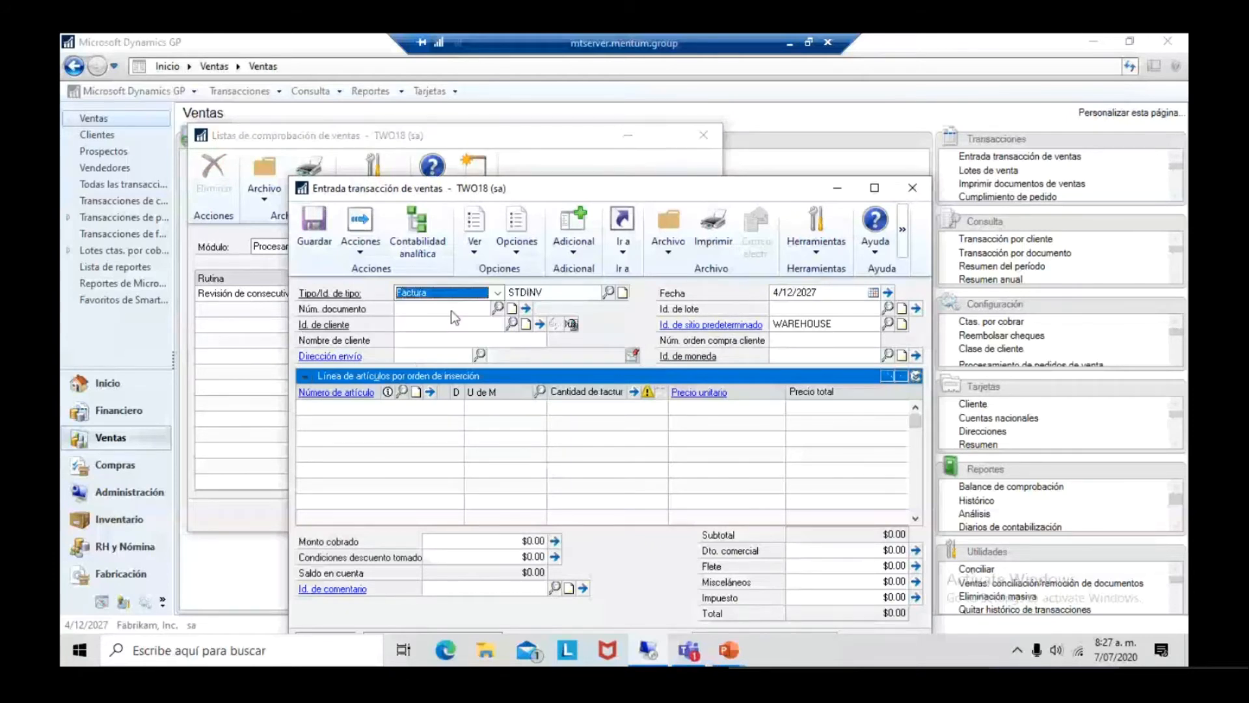
key(Tab)
click(467, 307)
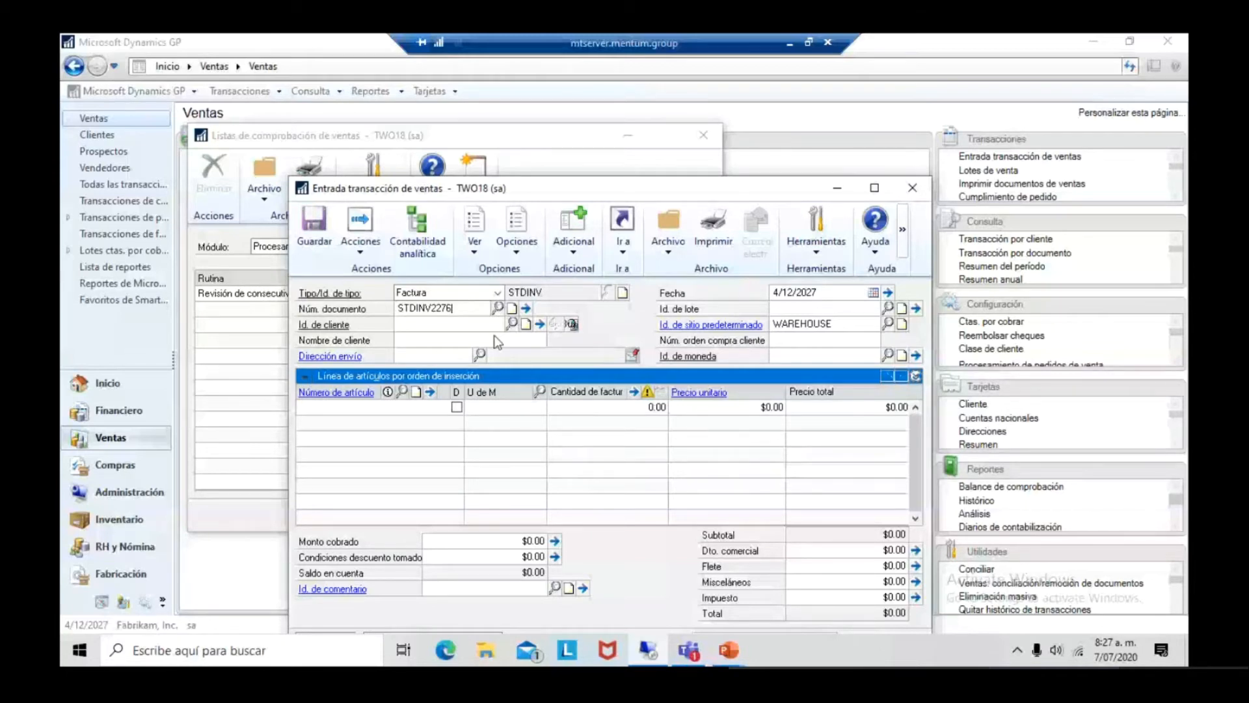
Bring up SmartList again, and reopen the Revisión de consecutivos routine from the sales checklists.
click(130, 91)
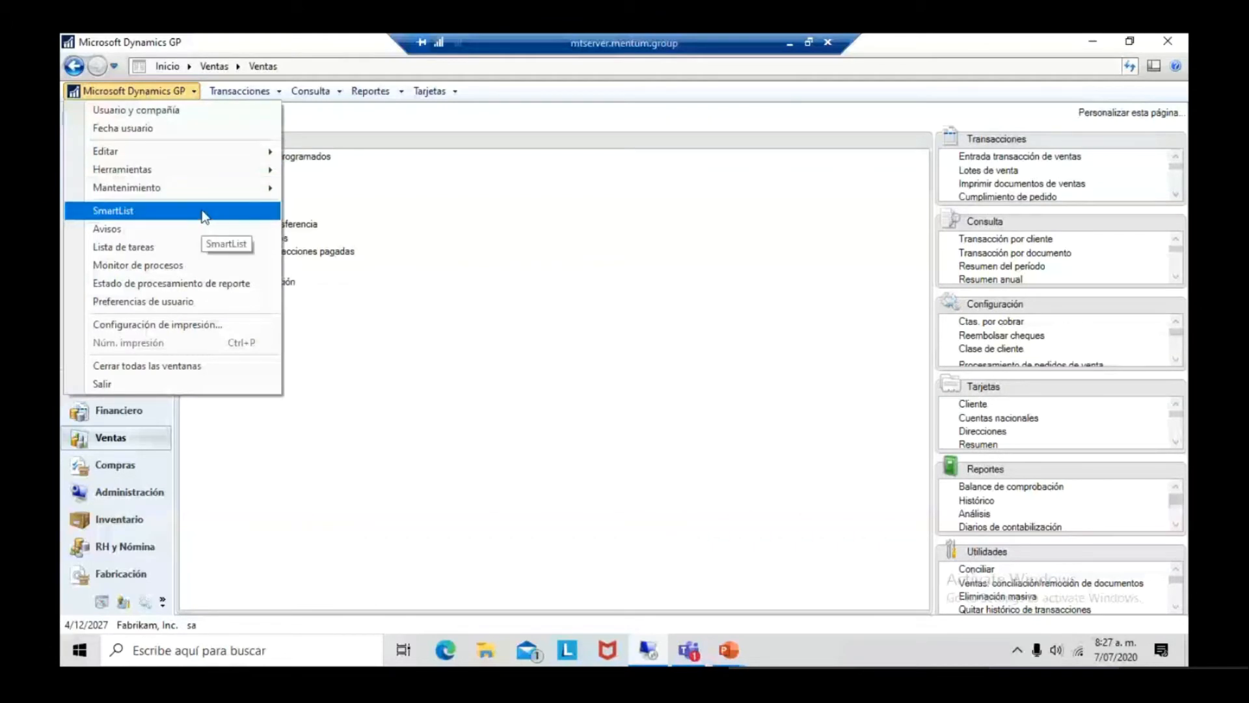
click(204, 217)
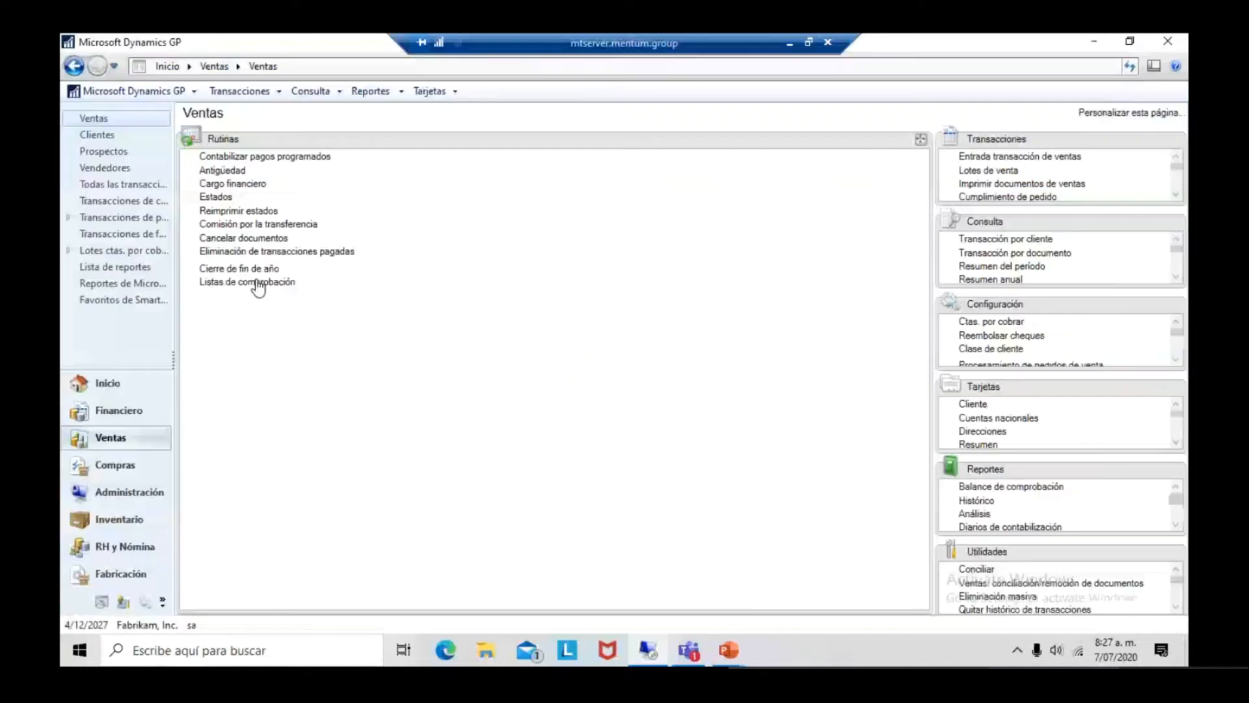
click(259, 282)
double_click(327, 301)
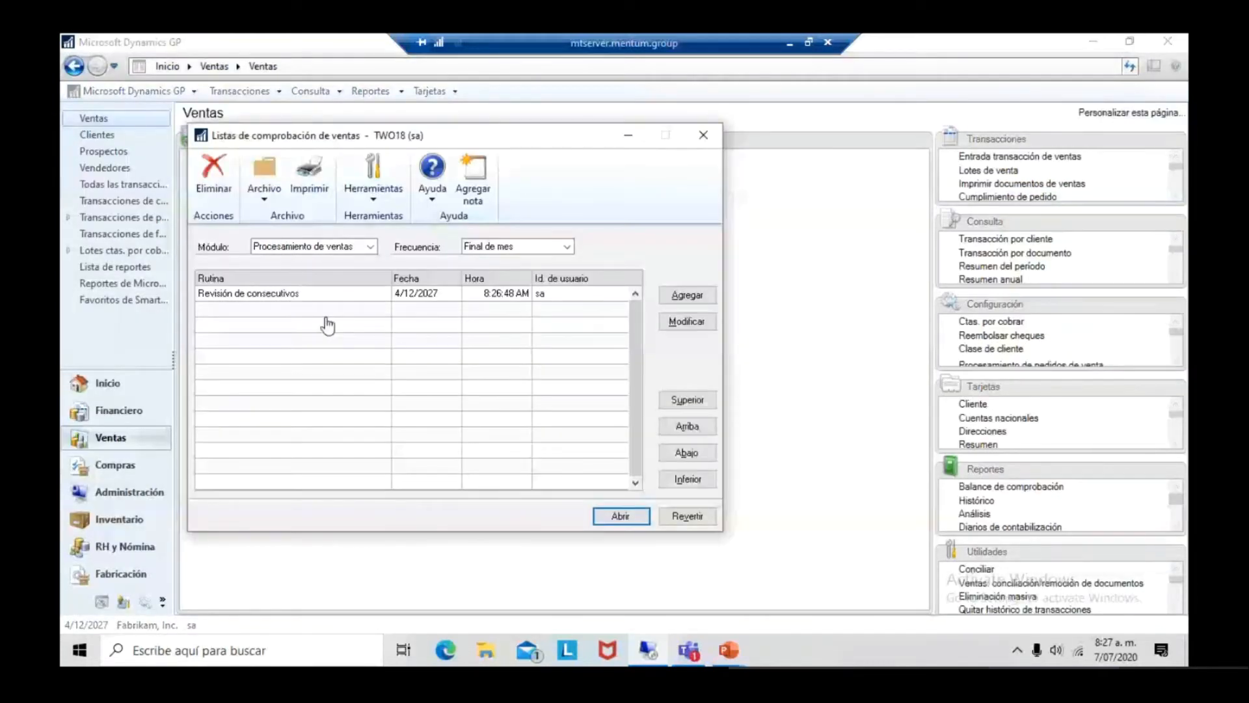
Try STDINV2126 as the invoice's document number, and close the sales transaction entry window.
key(BackSpace)
key(BackSpace)
key(BackSpace)
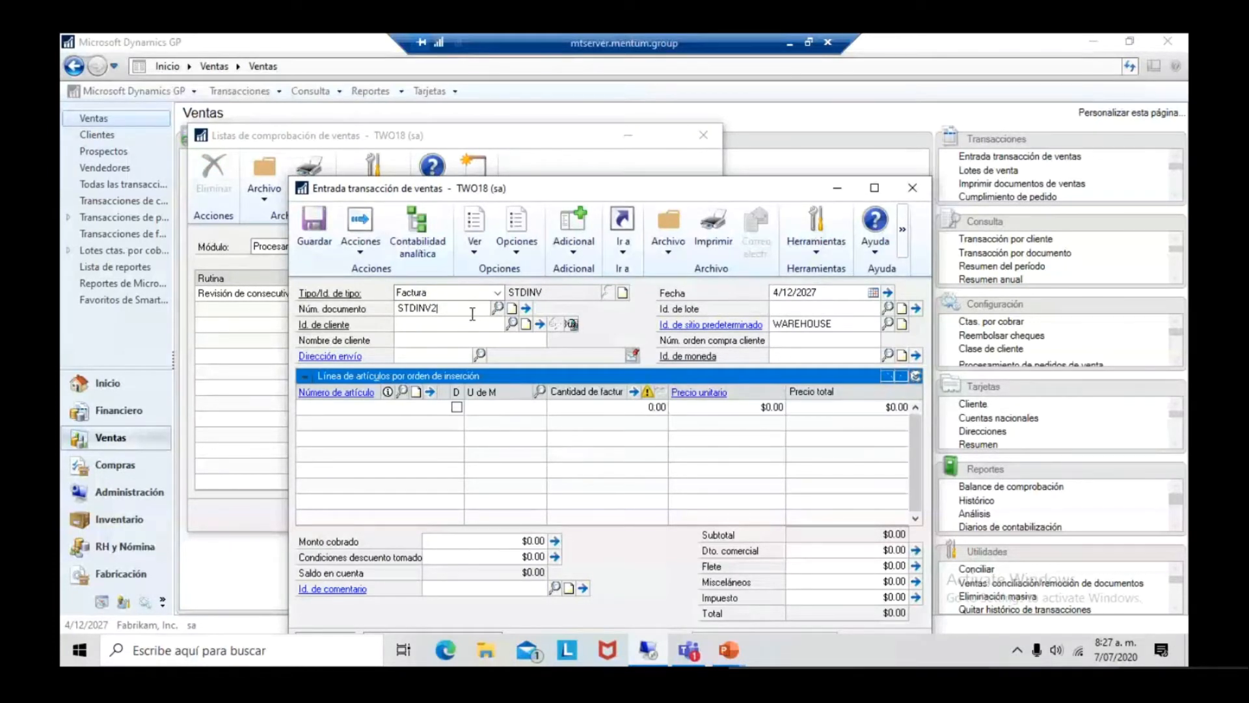
text(126)
key(Tab)
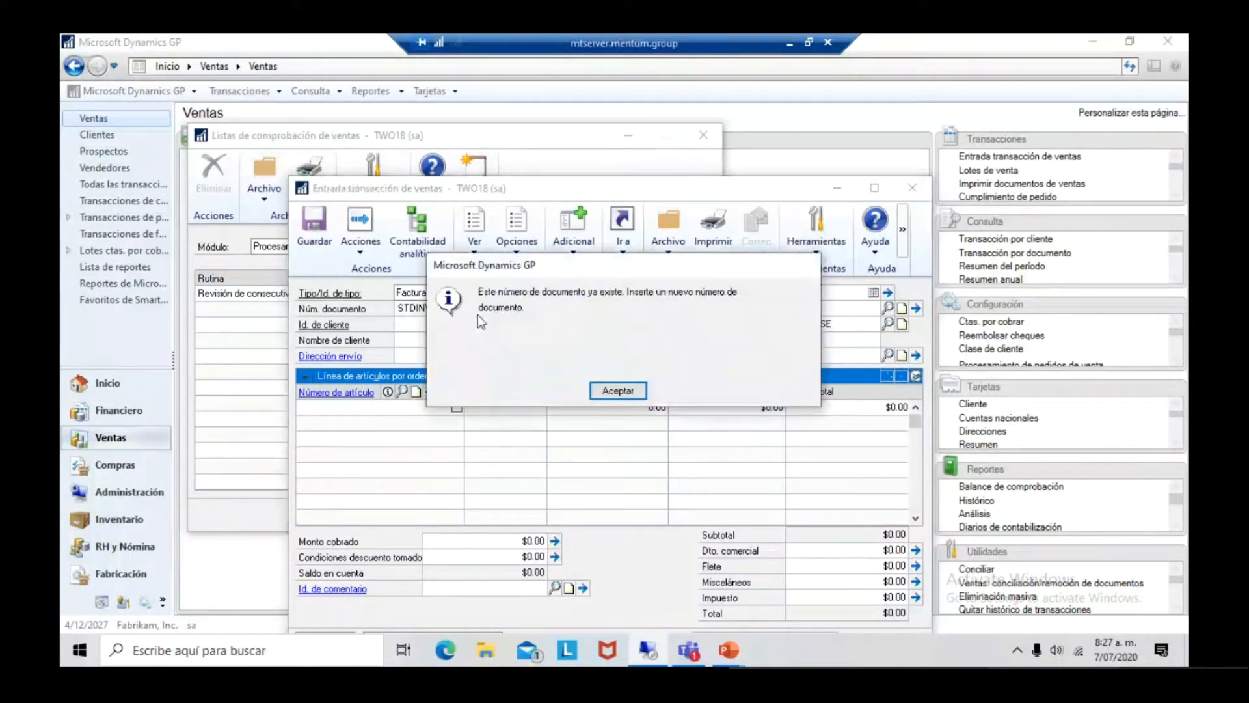
click(617, 391)
click(912, 188)
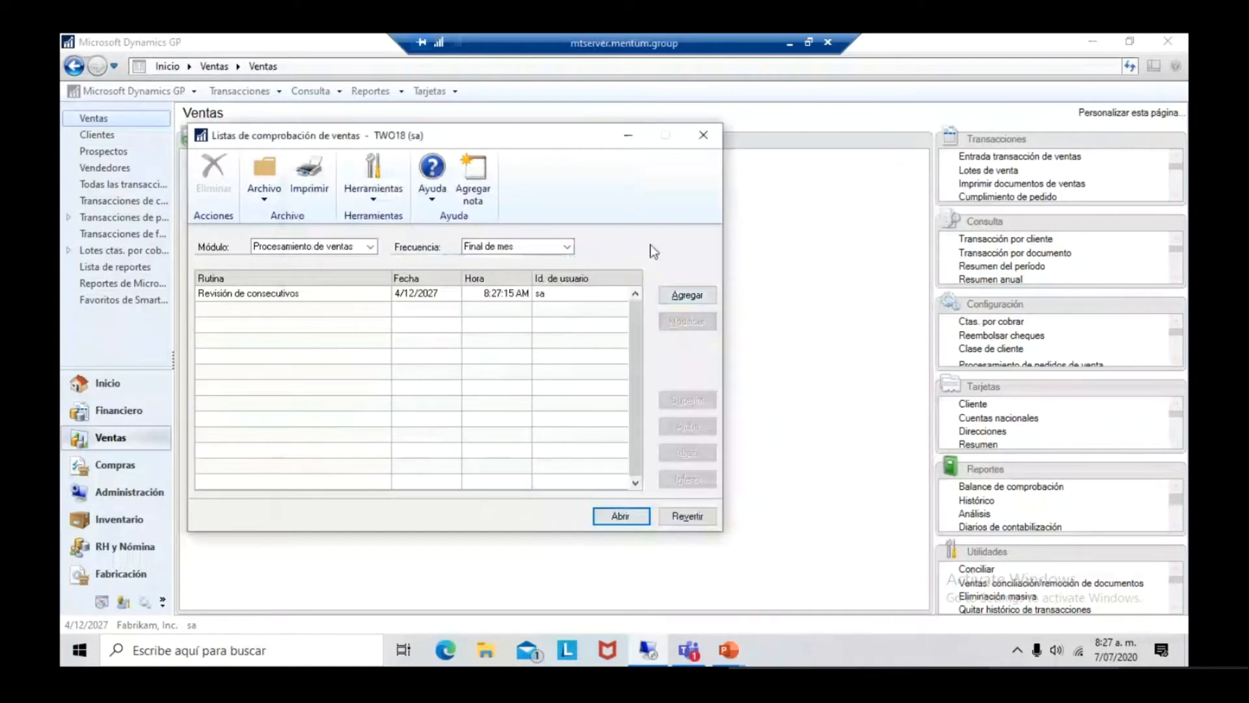
Minimize the sales checklist window, bring up SmartList, and minimize it as well.
click(629, 138)
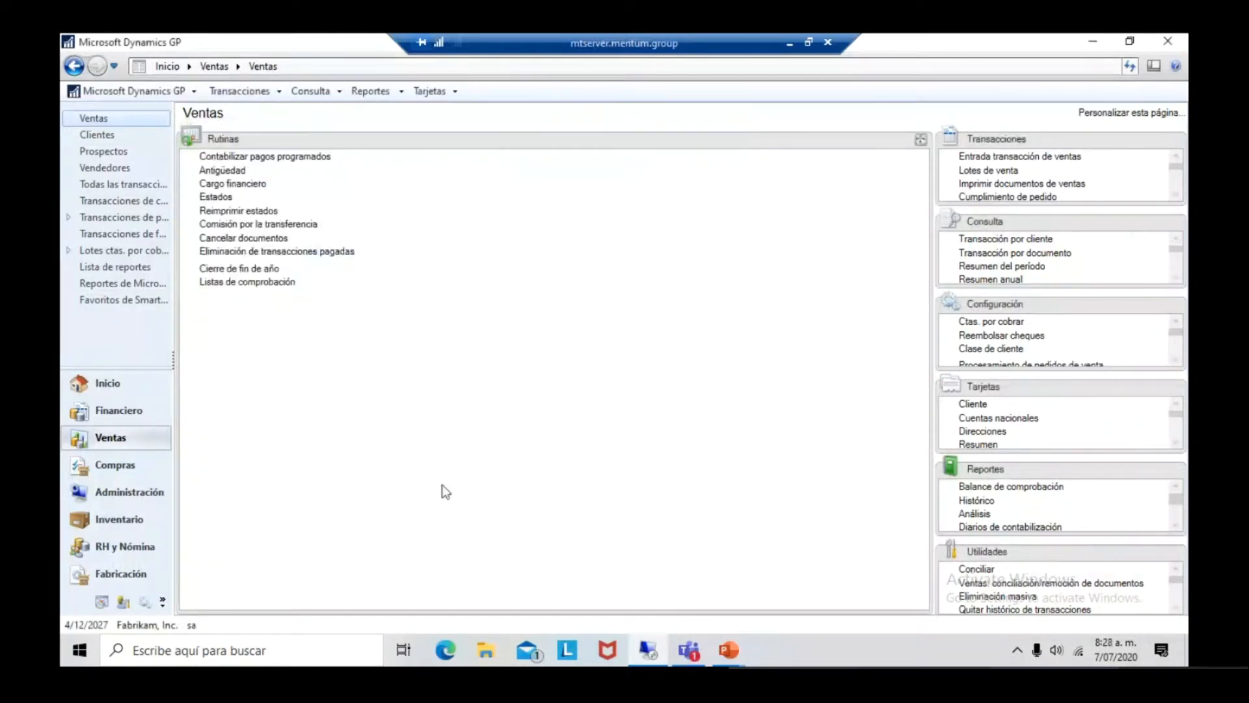
click(167, 94)
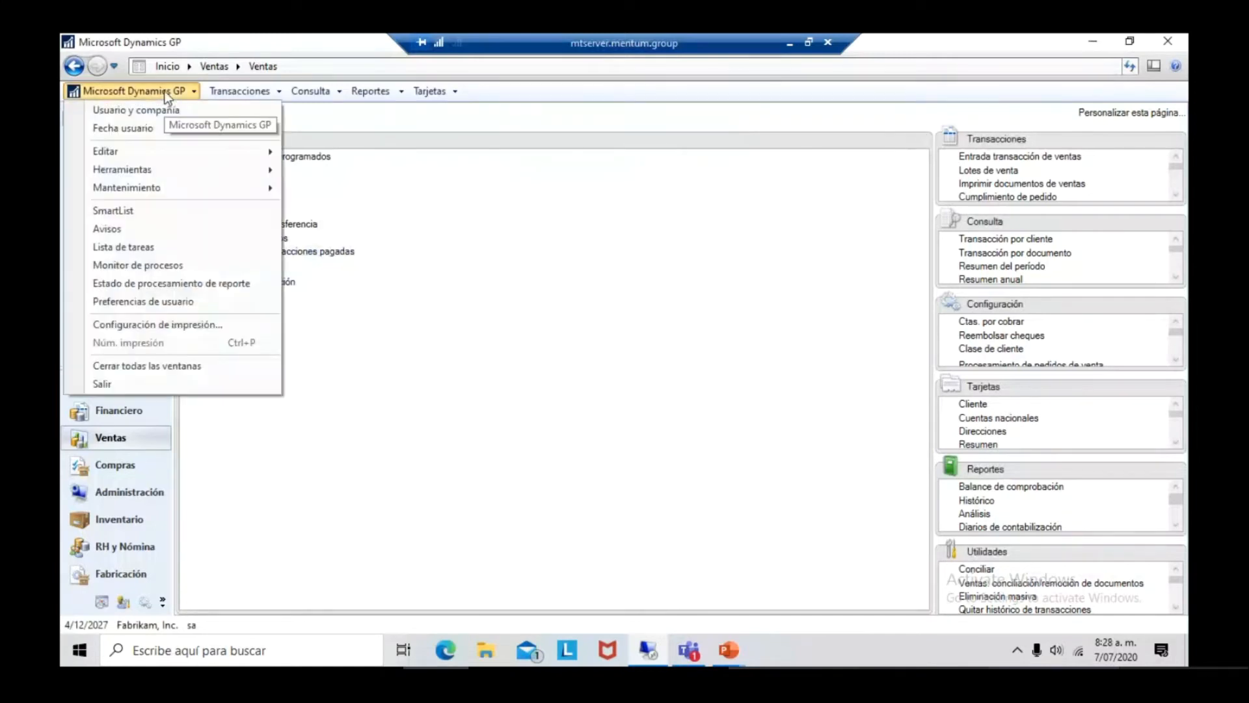
click(204, 220)
click(1101, 45)
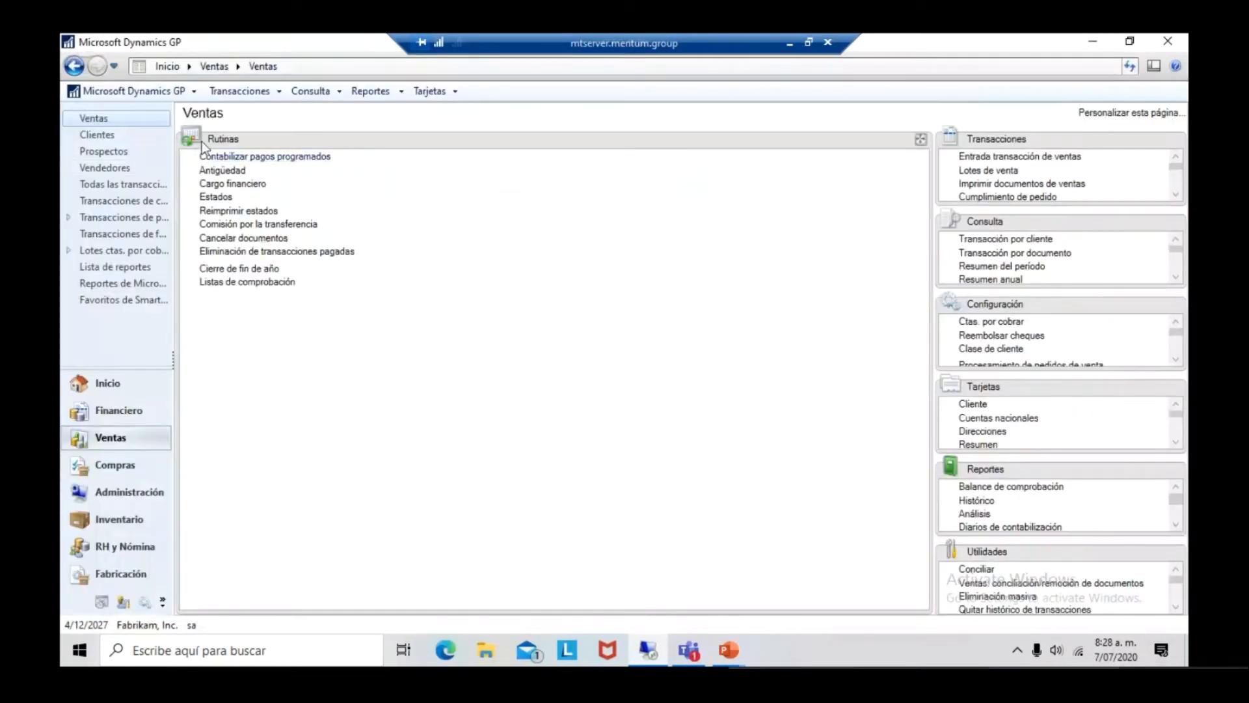
Open Entrada transacción de ventas from the sales transactions, view the window, and close it.
click(240, 91)
mouse_move(378, 137)
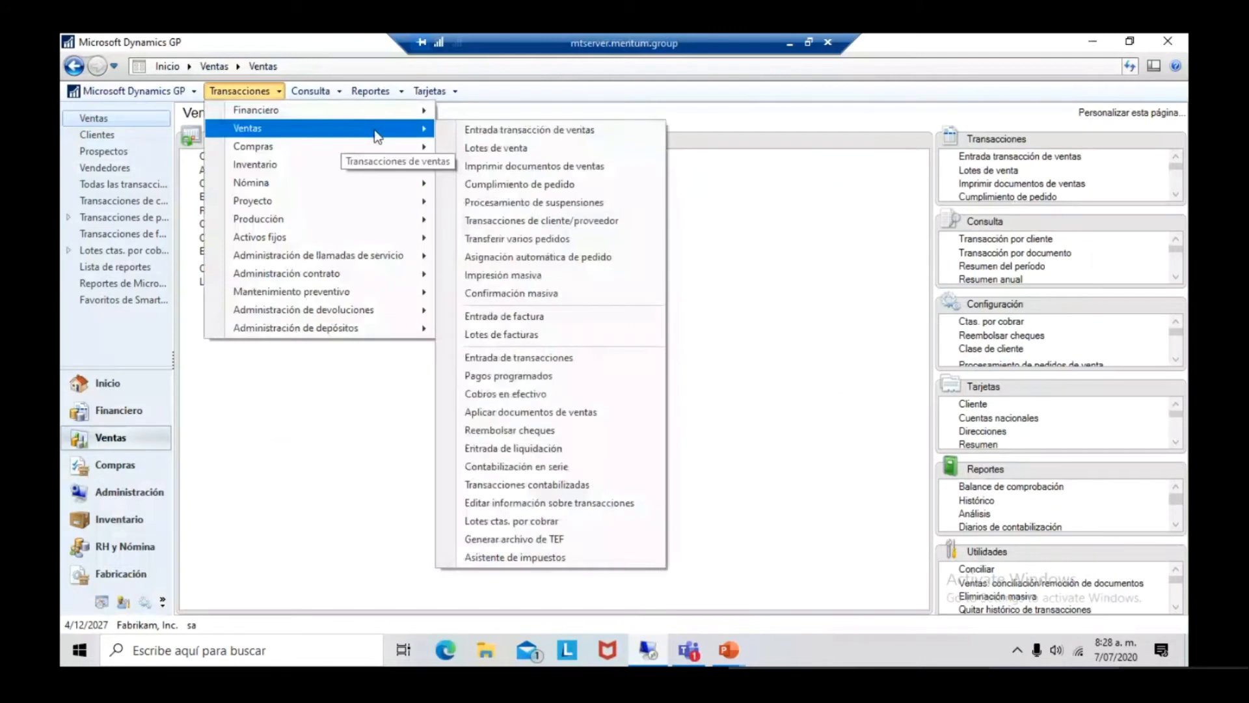
click(512, 132)
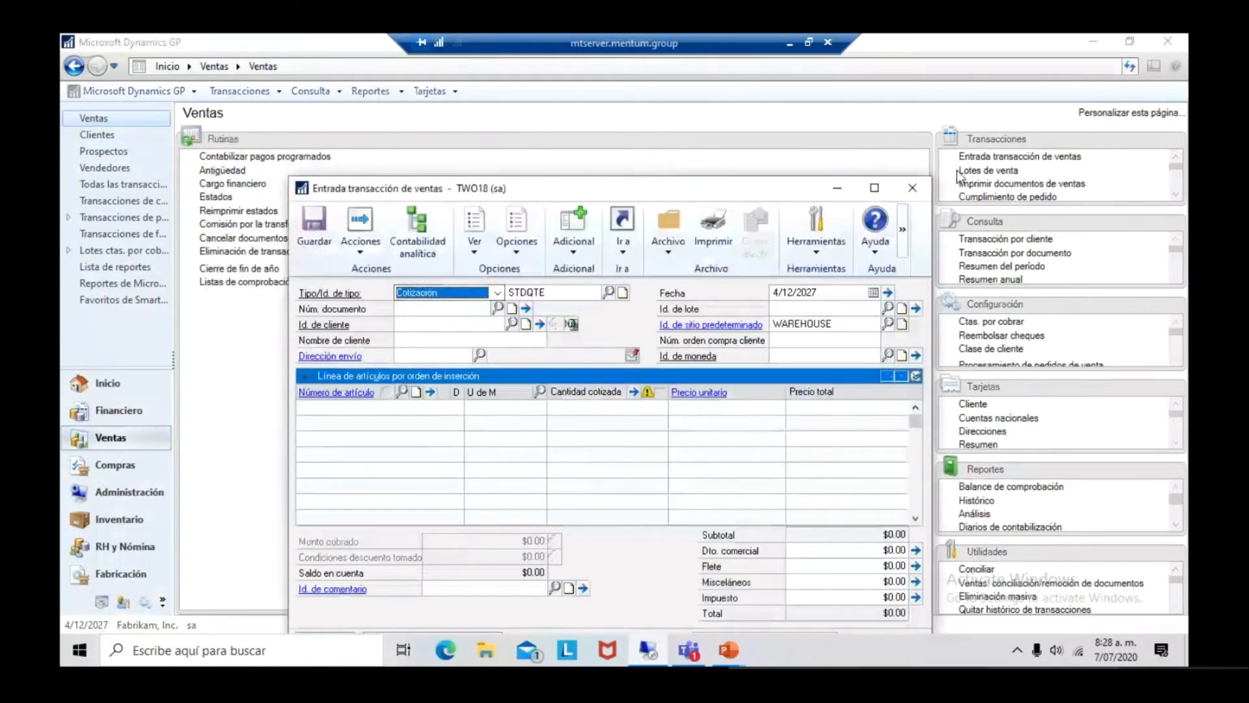
click(913, 187)
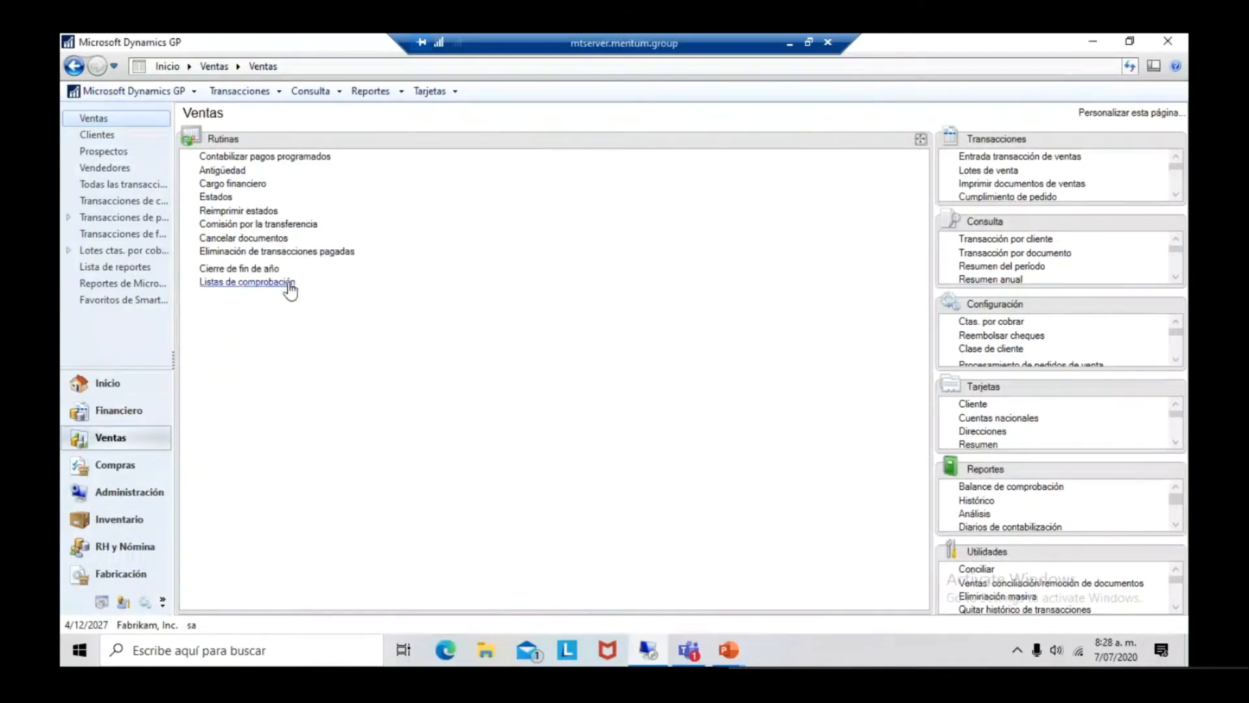
Open the Revisión de consecutivos routine from the sales checklists and set the transaction type to Factura.
click(274, 281)
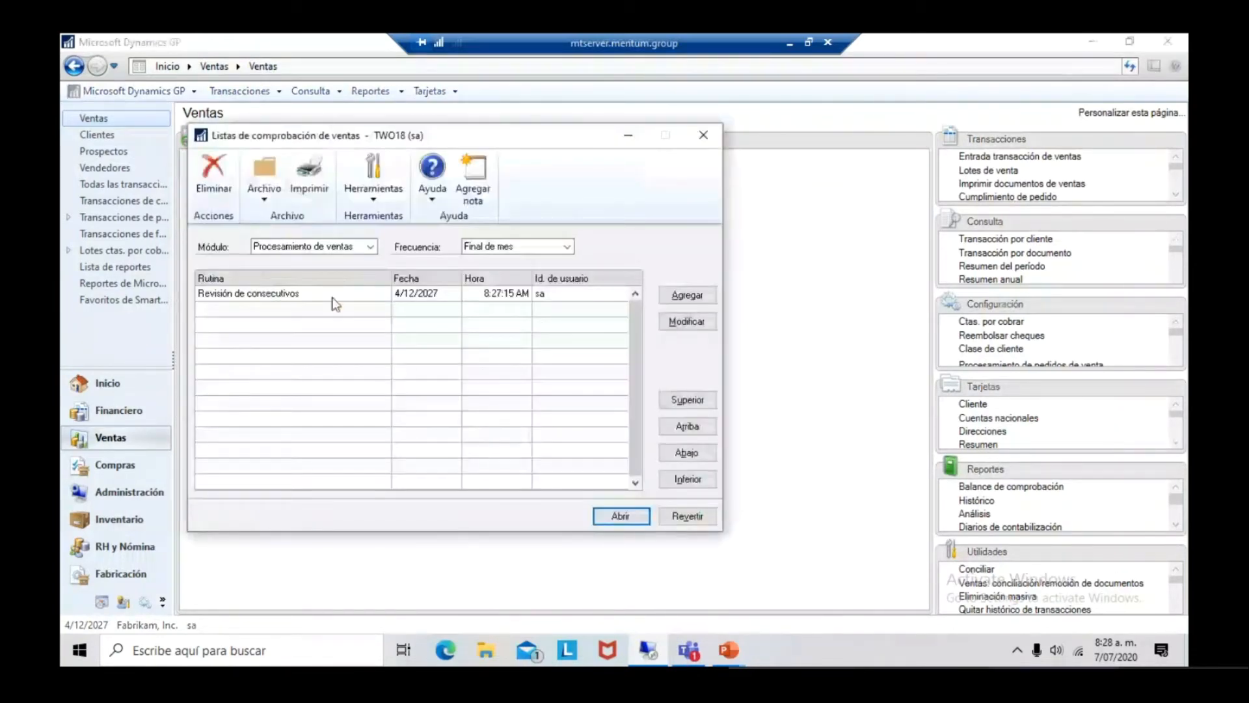
double_click(340, 298)
click(437, 294)
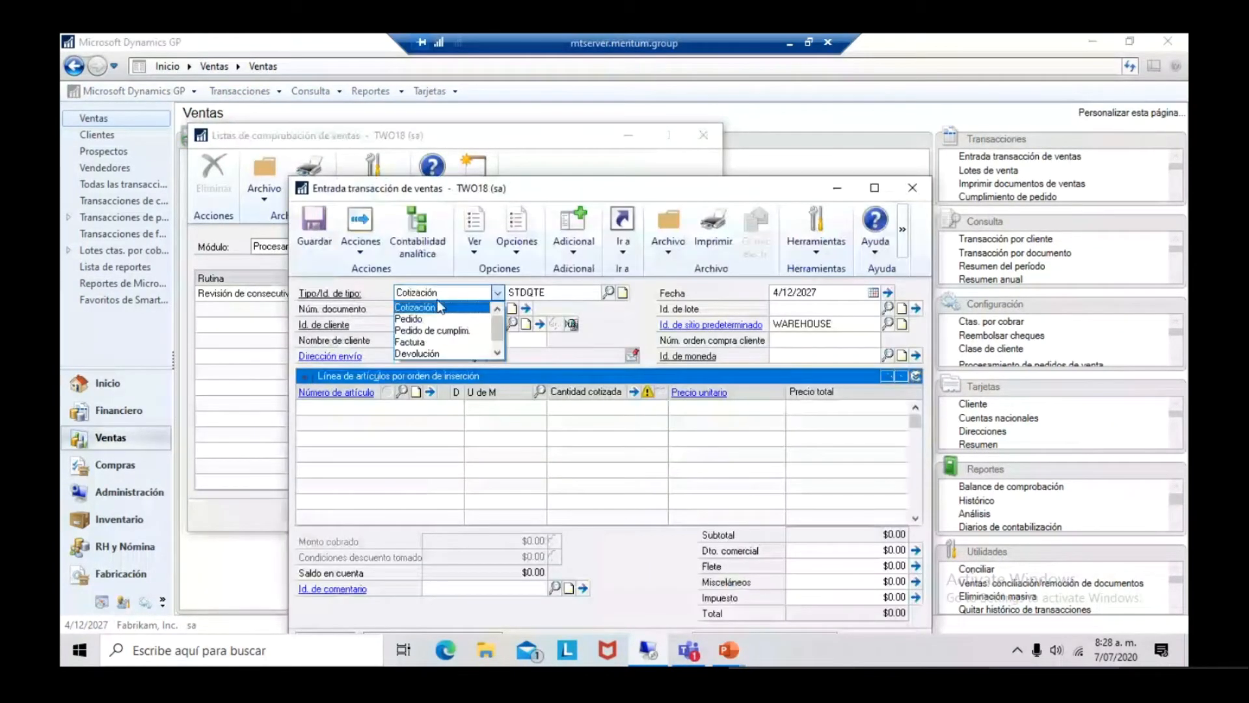
click(410, 342)
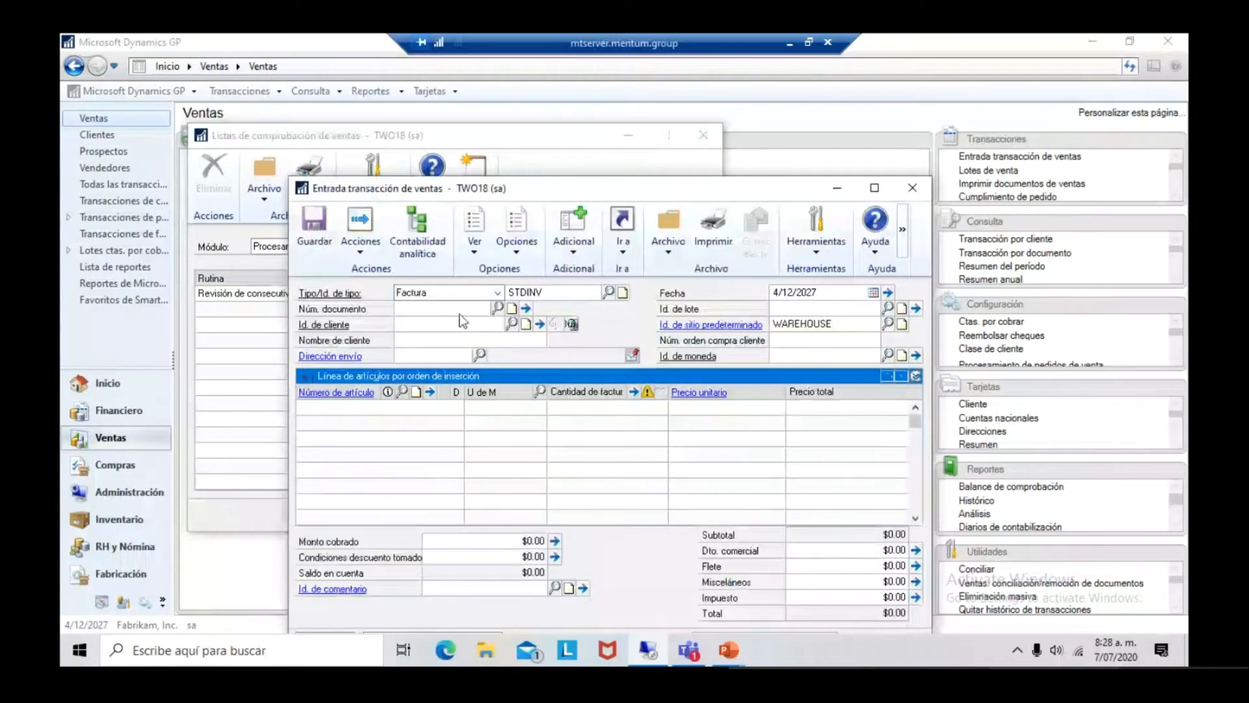
Try a document number ending in 125 for the invoice, and close the sales checklists window.
click(477, 308)
key(BackSpace)
key(BackSpace)
key(BackSpace)
text(125)
key(Tab)
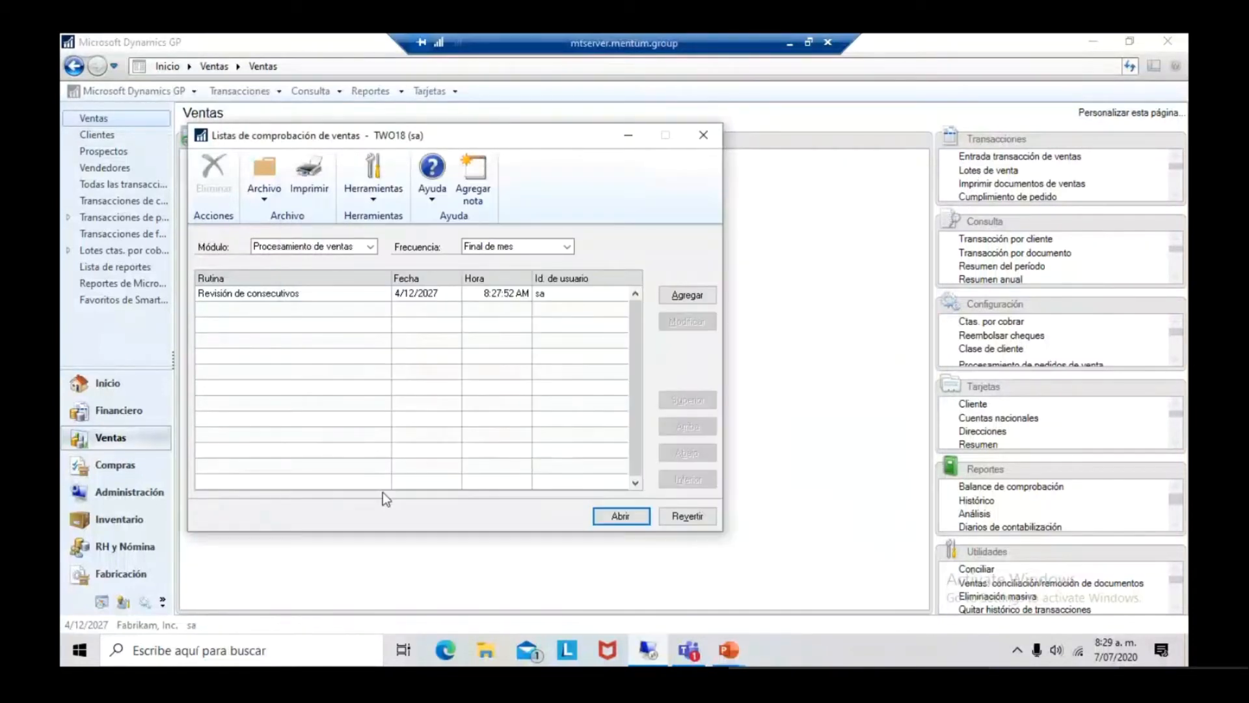
click(260, 296)
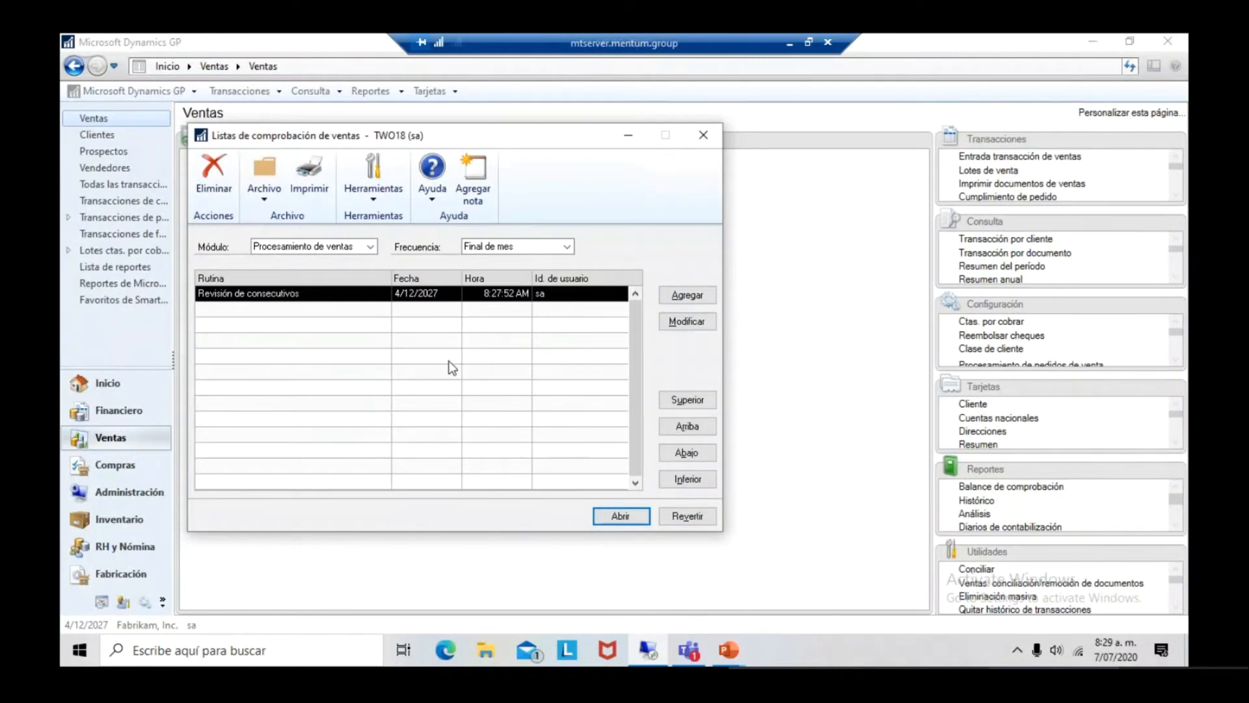
click(704, 137)
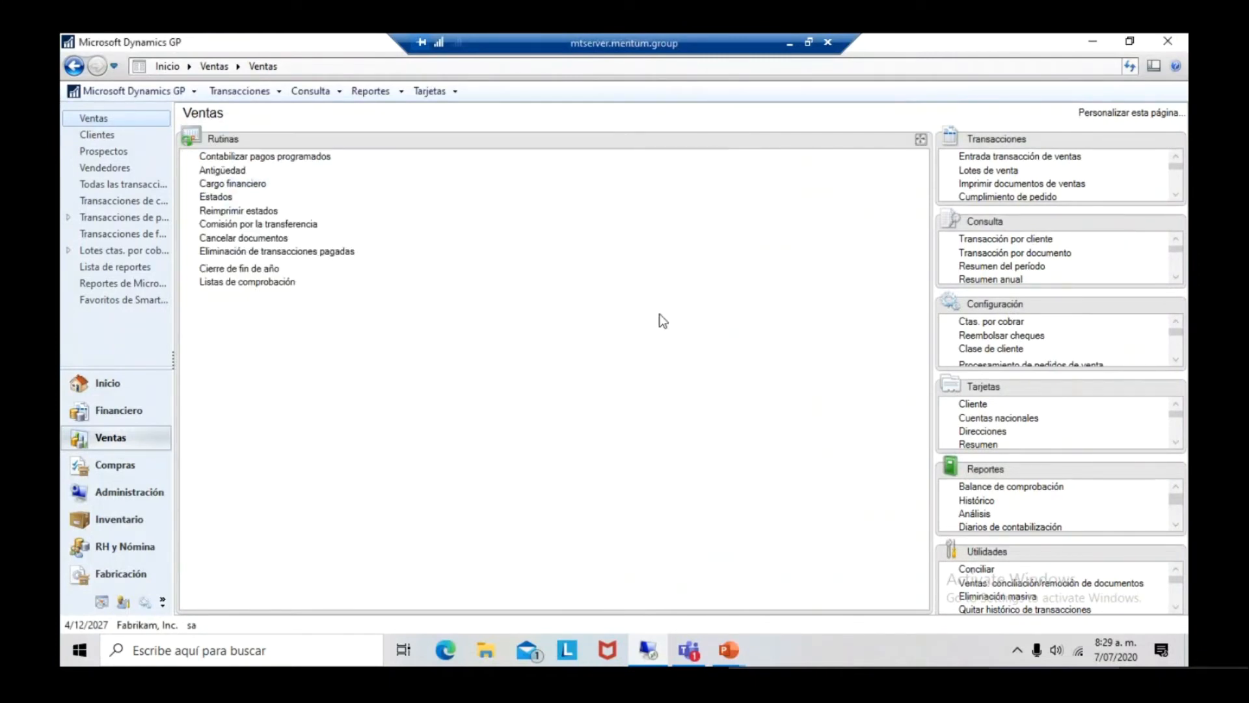
Bring up SmartList and sort the Validación de ventas invoices by document date.
click(186, 91)
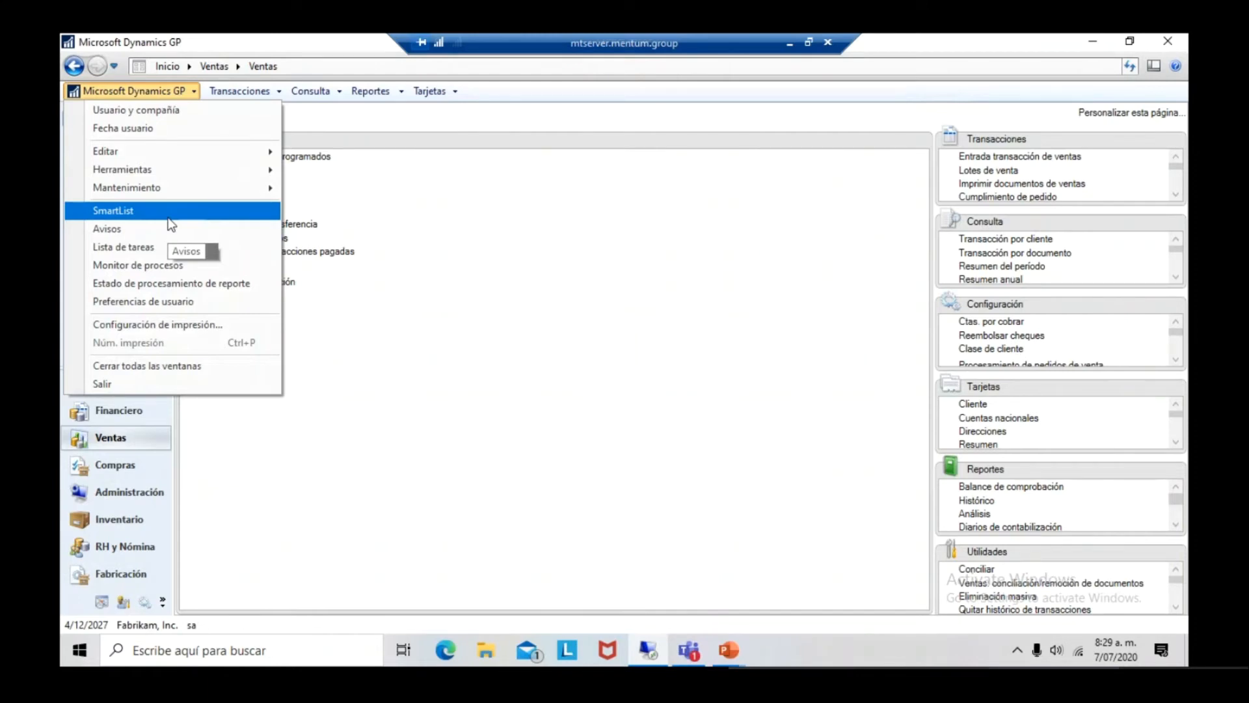
click(169, 218)
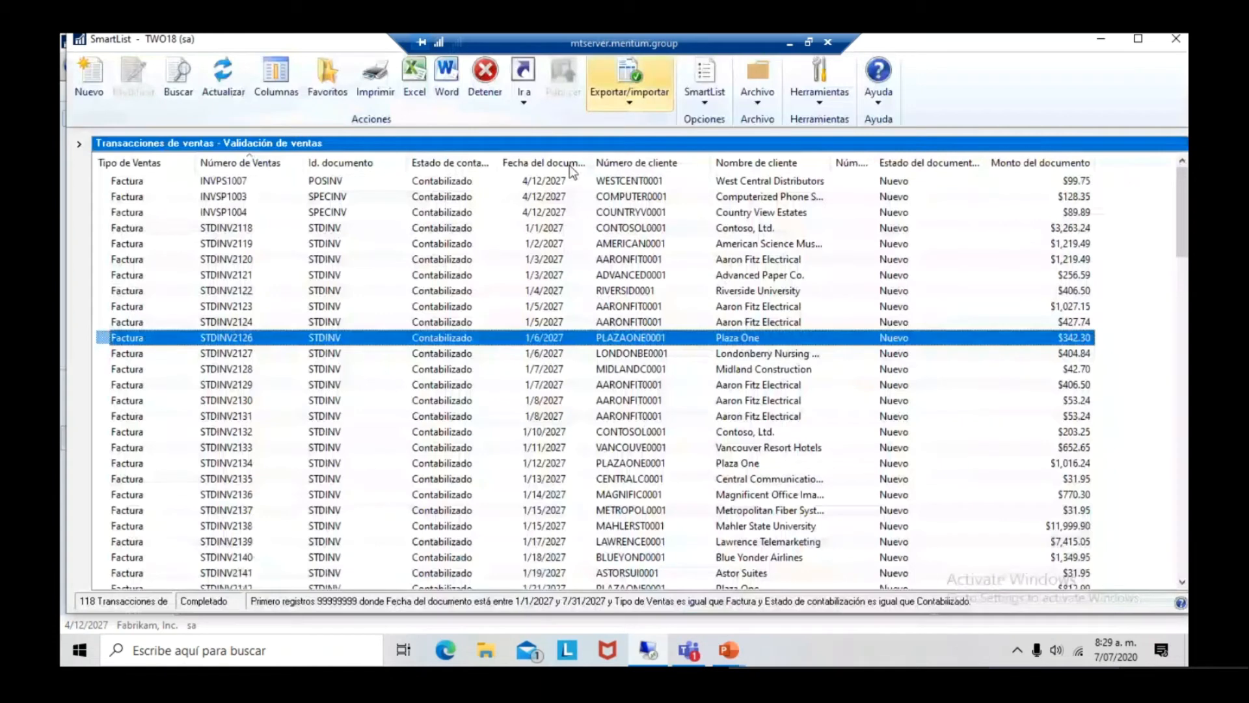
click(569, 166)
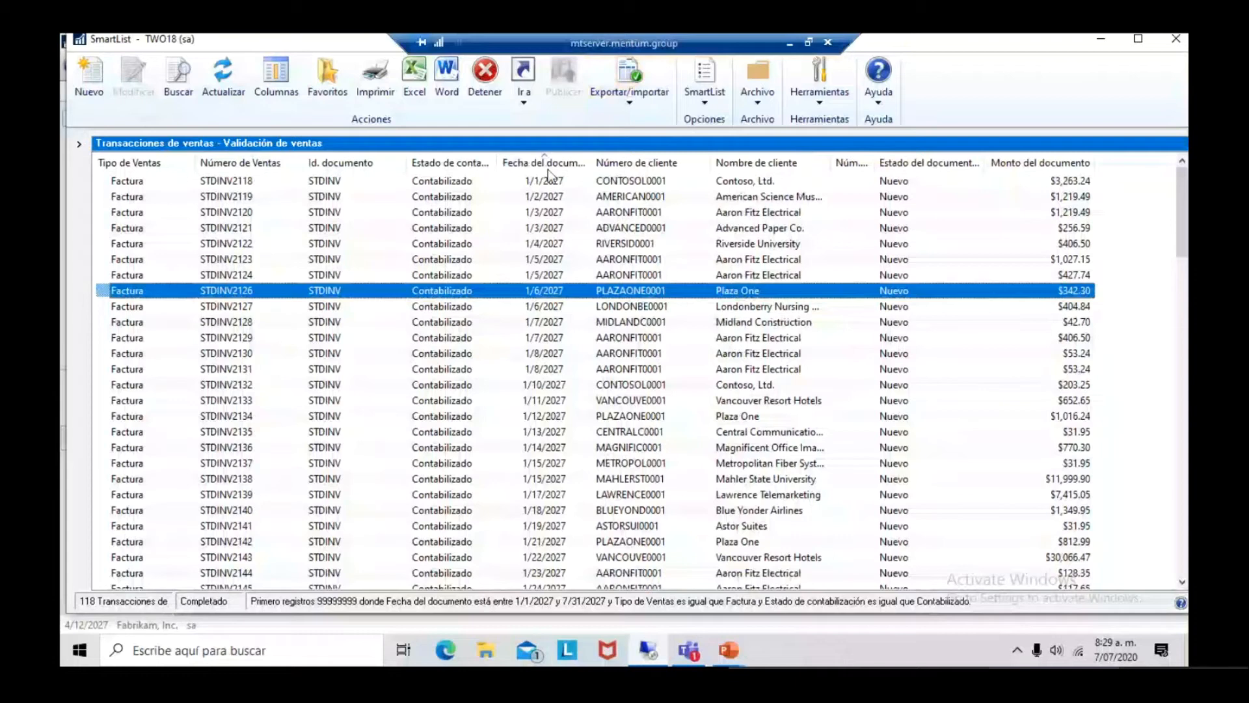
Examine the date-sorted posted invoices in SmartList for gaps in the numbering and for date order.
click(564, 499)
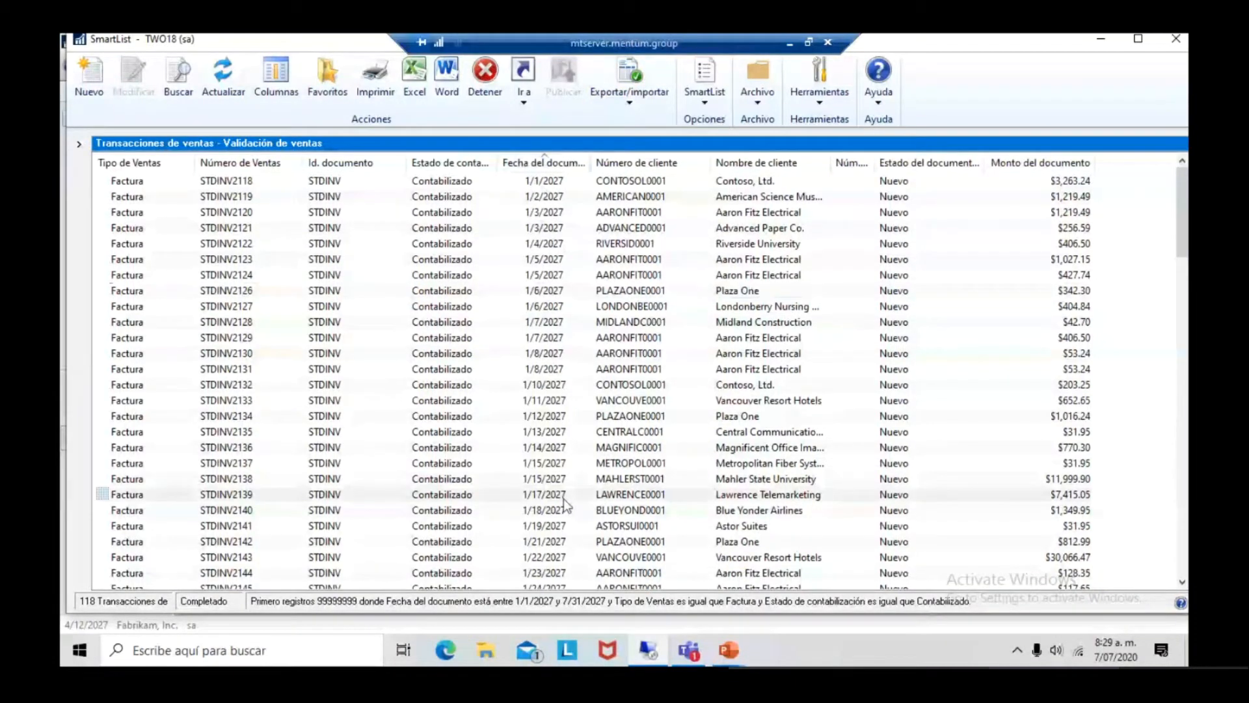
click(565, 499)
scroll(565, 504, down, 3)
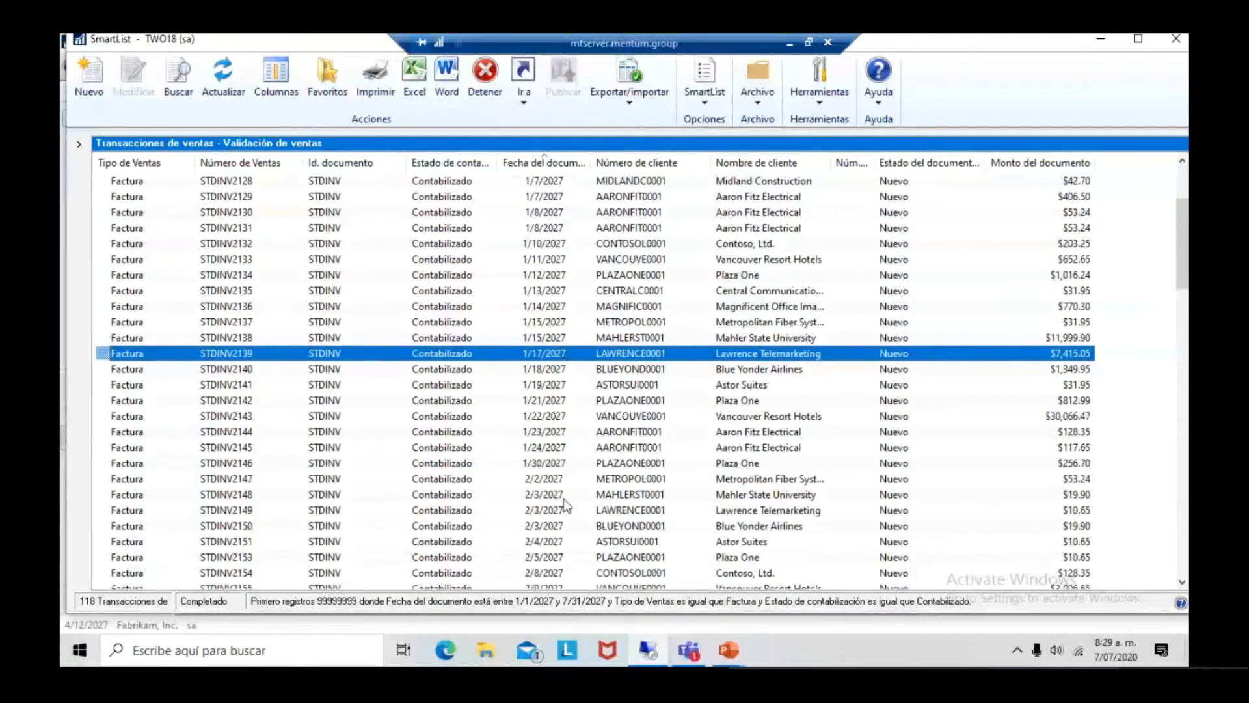
scroll(566, 505, down, 1)
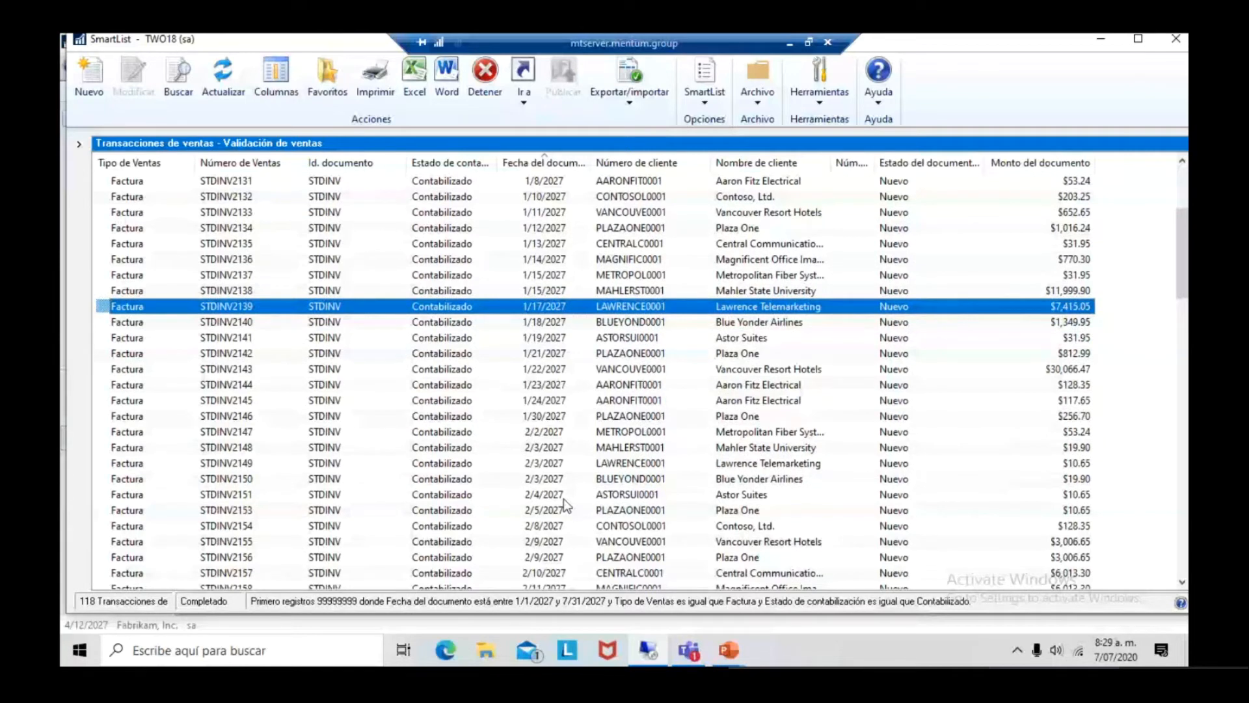
scroll(565, 504, up, 4)
click(543, 294)
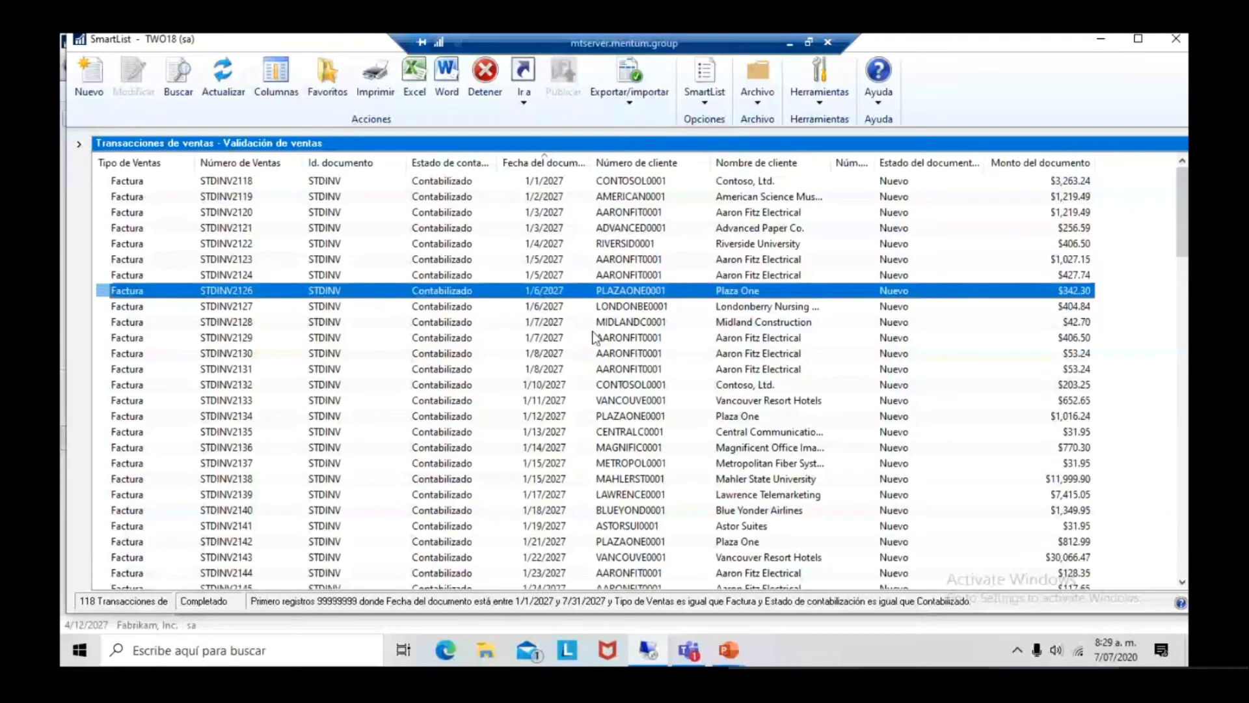
scroll(578, 446, down, 6)
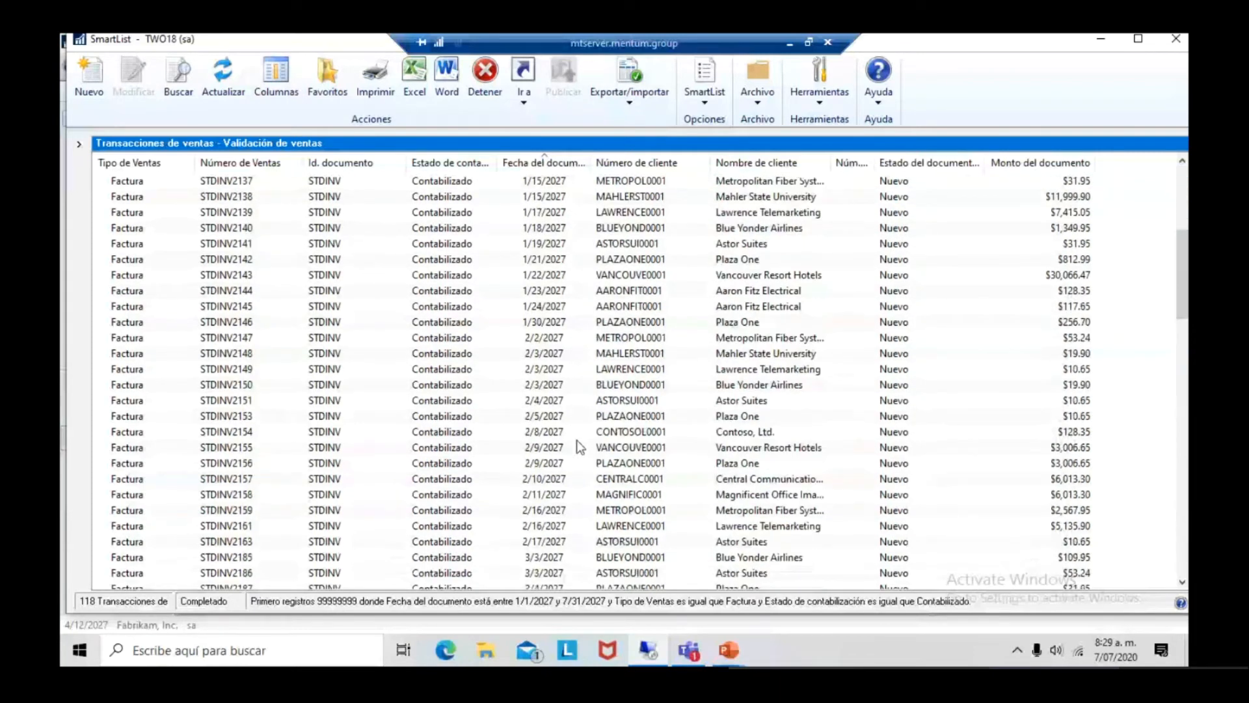
scroll(577, 439, down, 1)
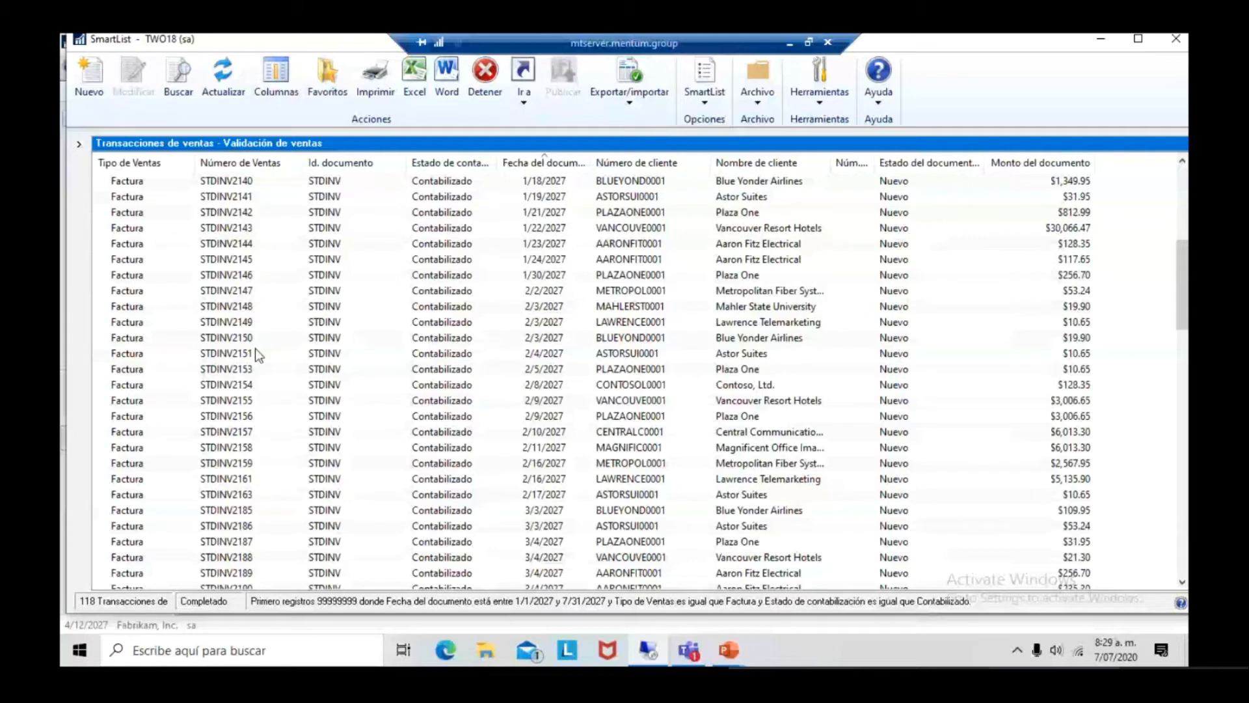
scroll(1008, 335, down, 5)
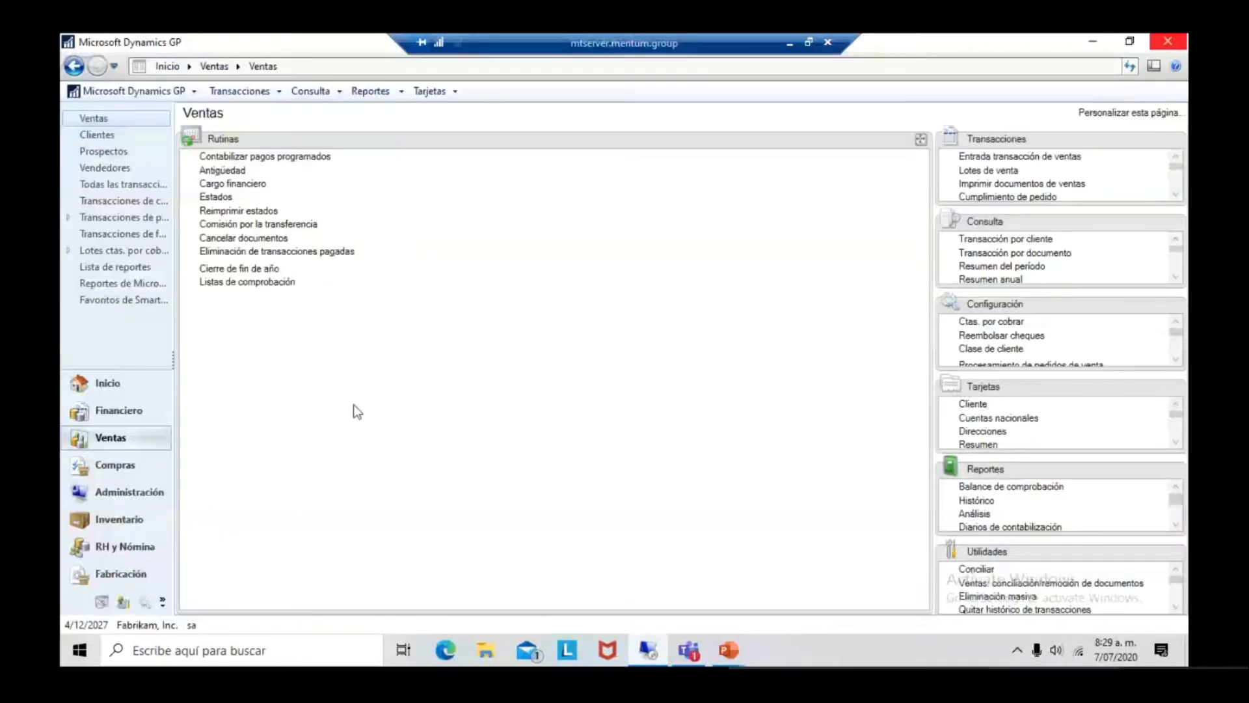
Open the checklists in the Compras routines and set the frequency to Final de mes.
click(107, 468)
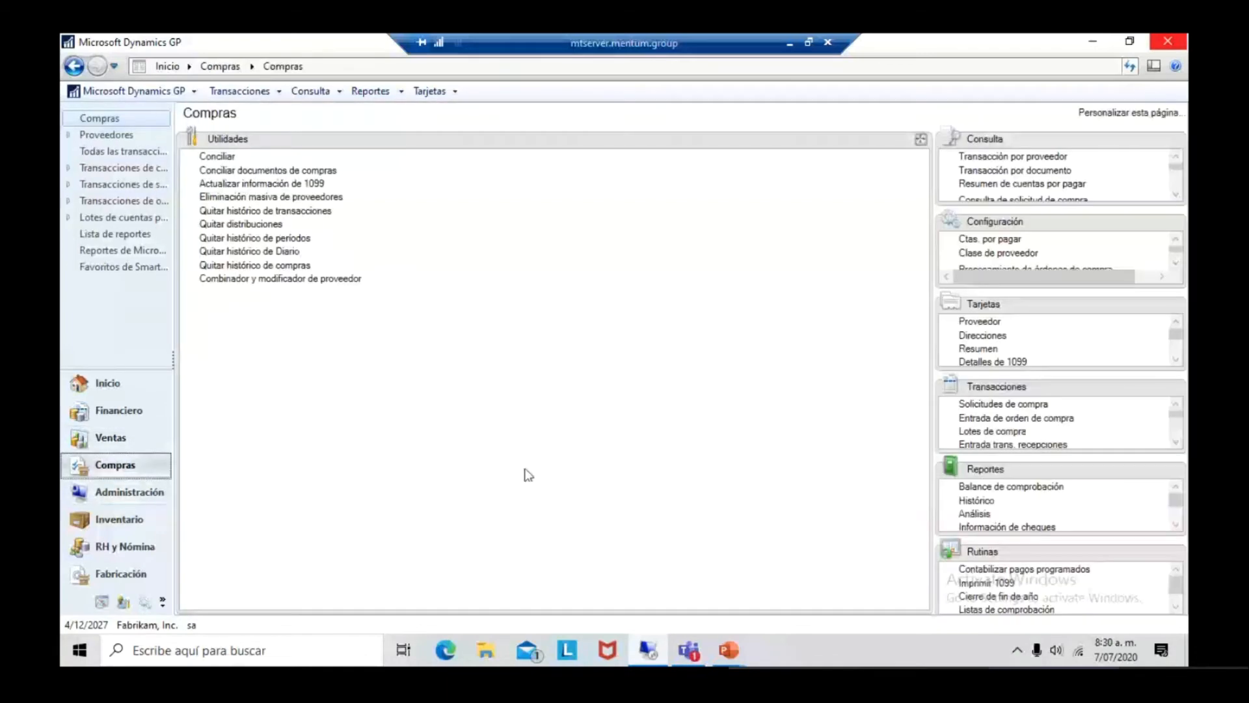
click(1176, 553)
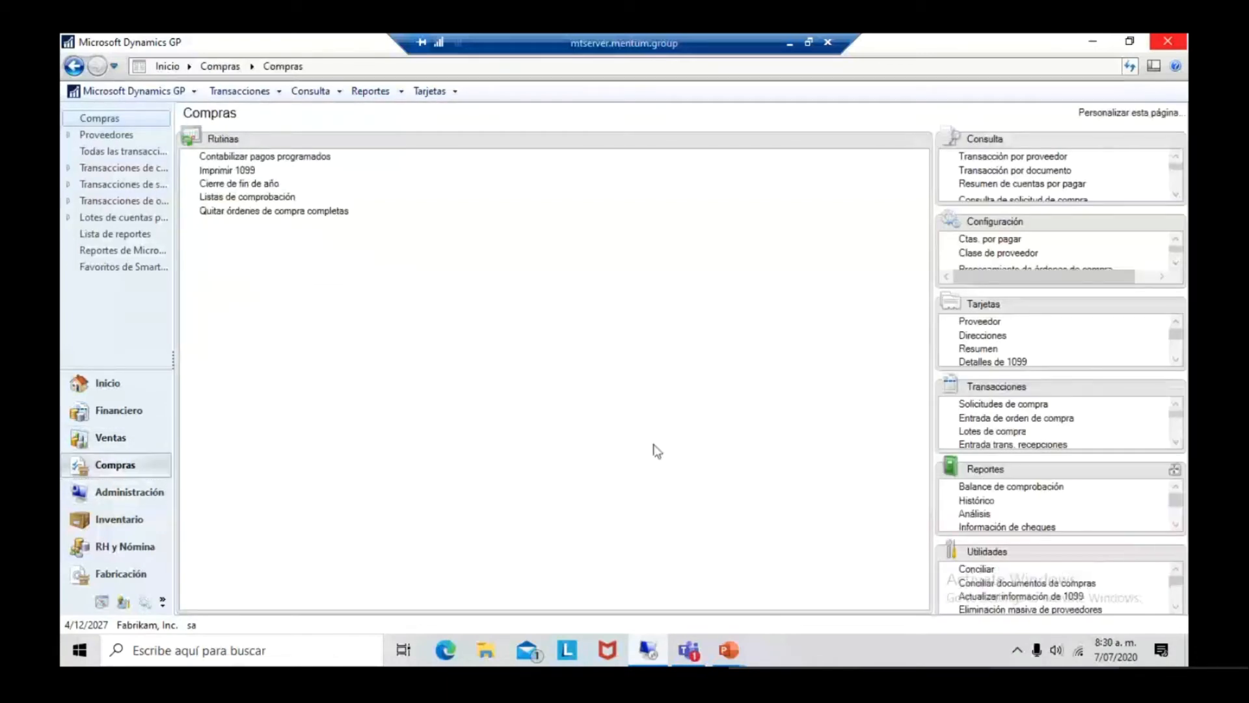
click(235, 198)
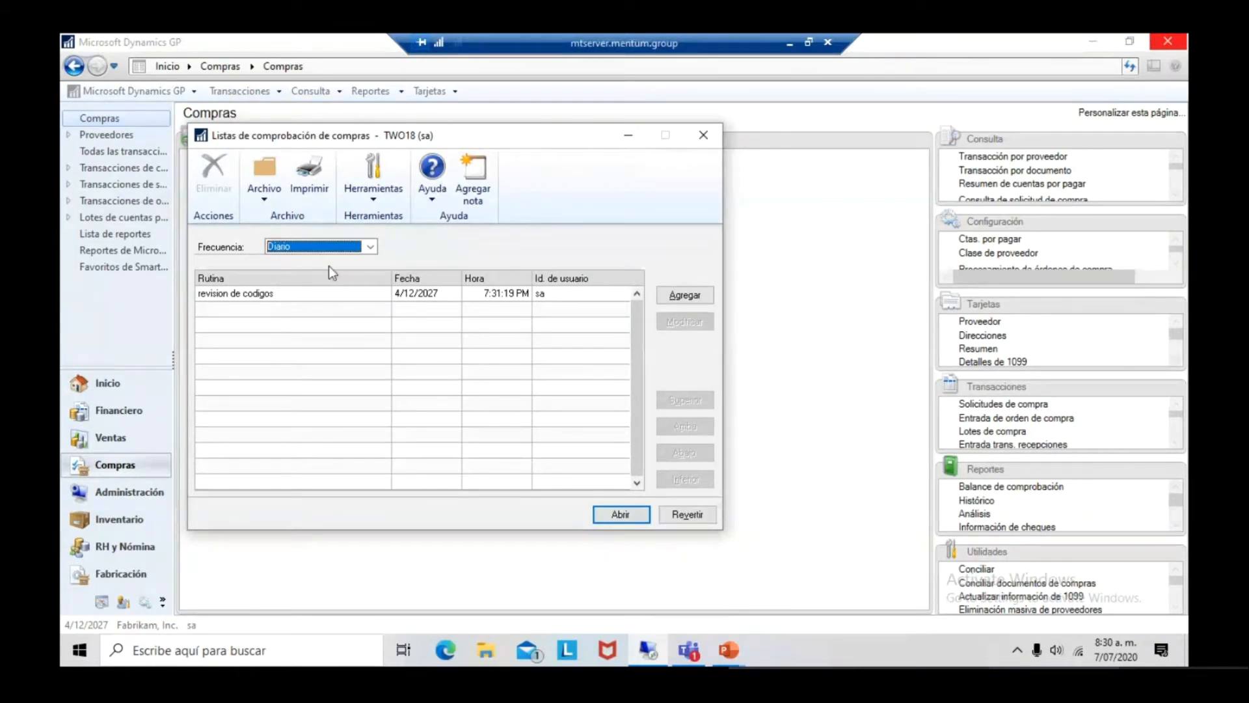
click(329, 247)
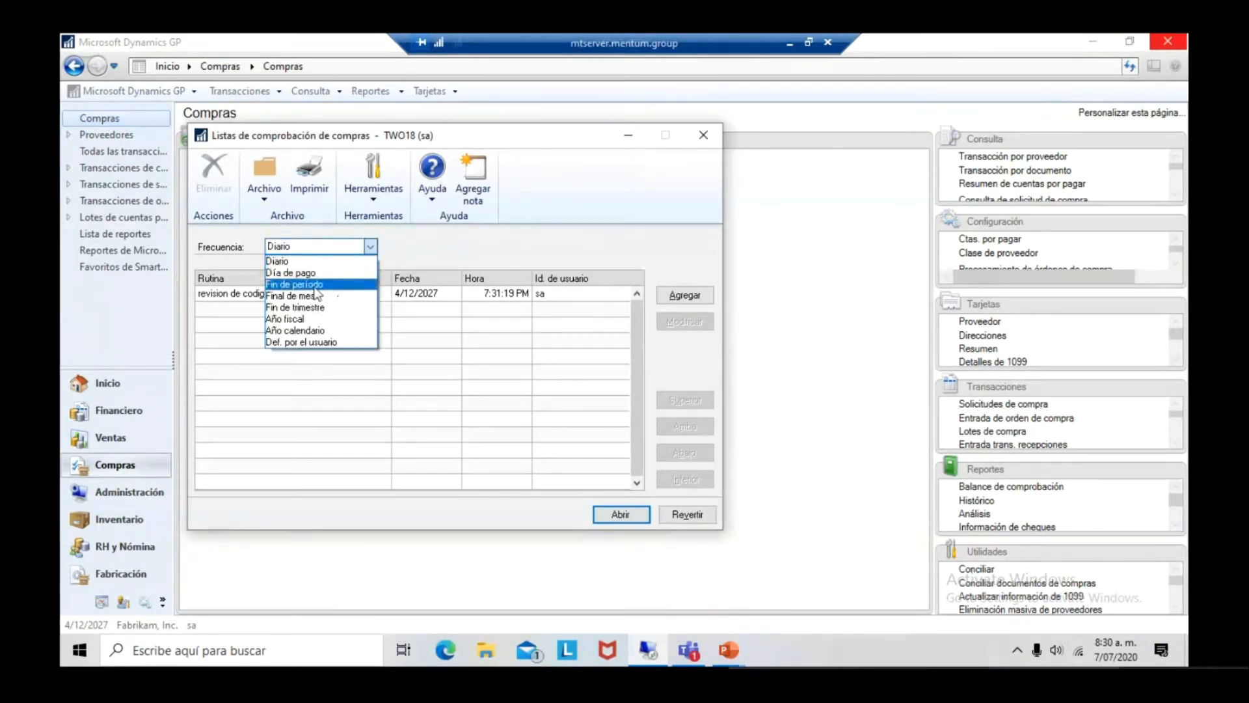
click(315, 287)
click(323, 250)
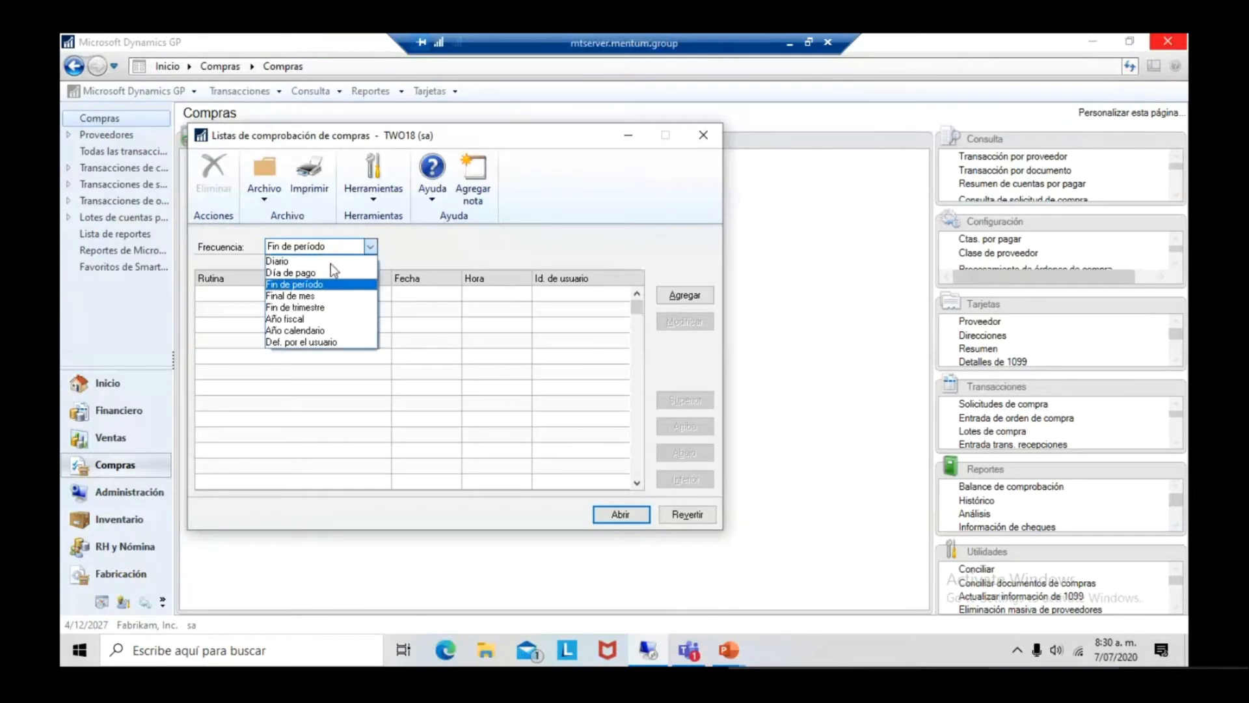
click(314, 296)
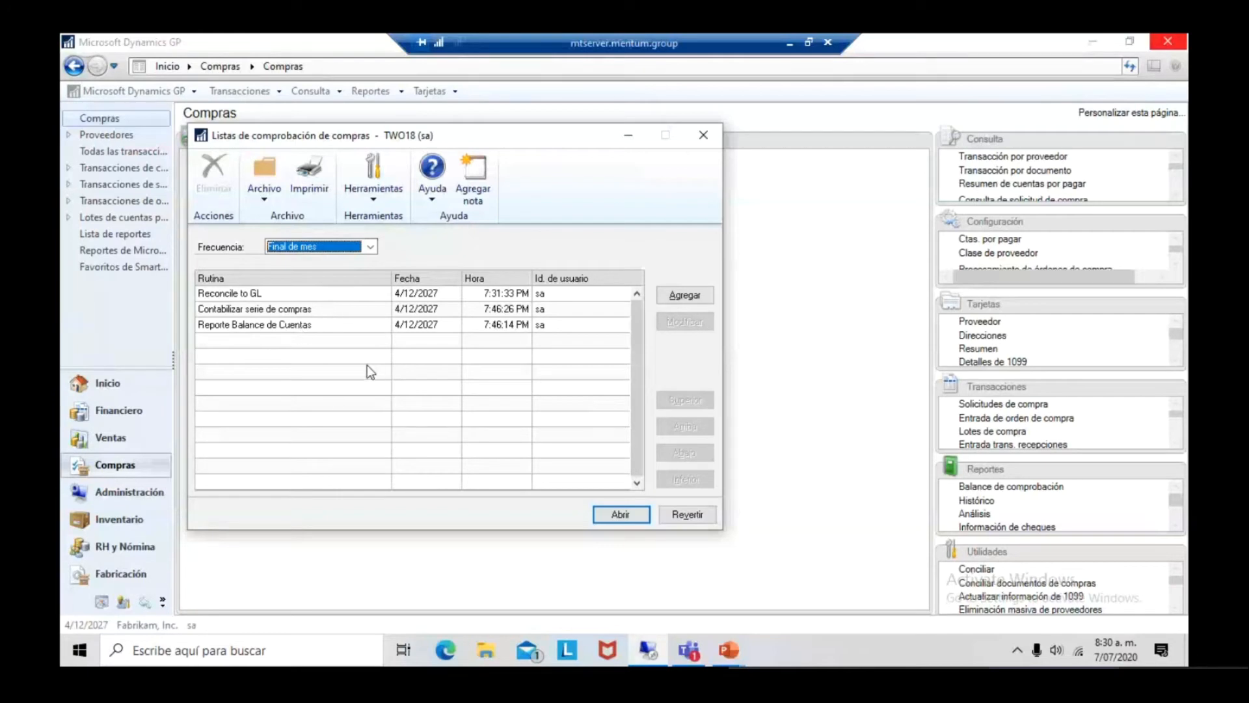
Open the Reconcile to GL routine, choose the Administración de cuentas por pagar module, view the accounts list, and close the window.
double_click(292, 294)
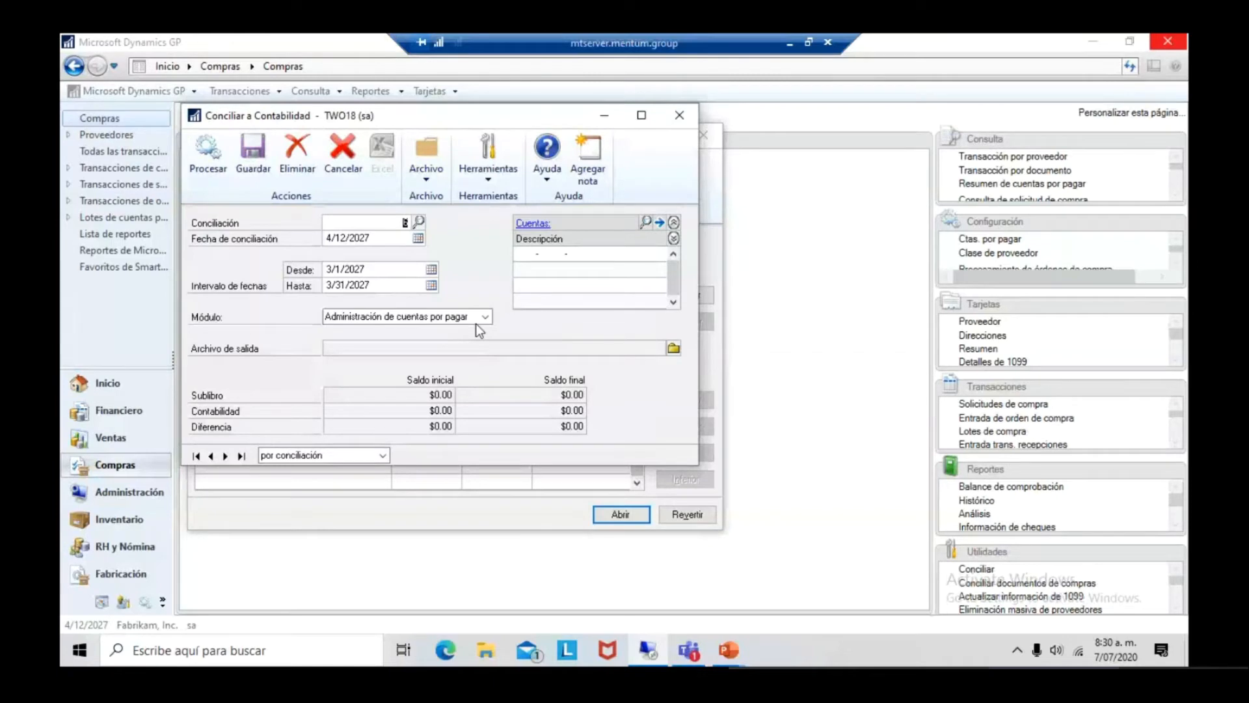
click(441, 317)
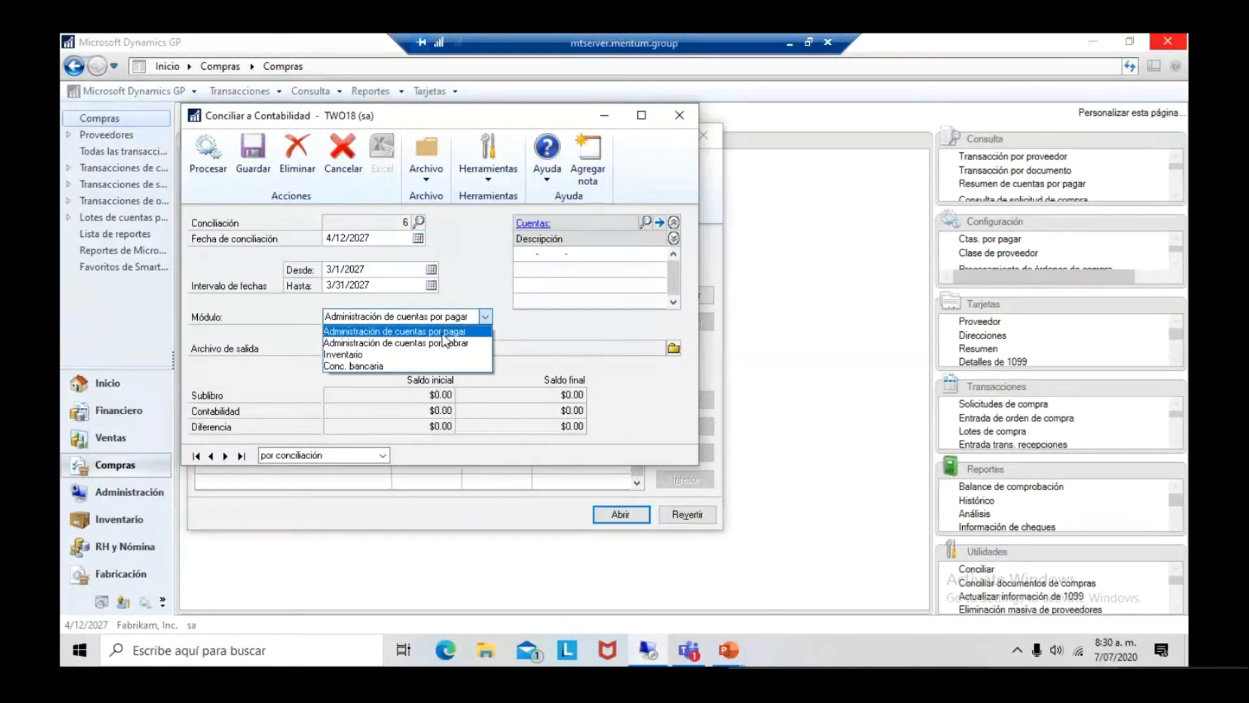
click(336, 333)
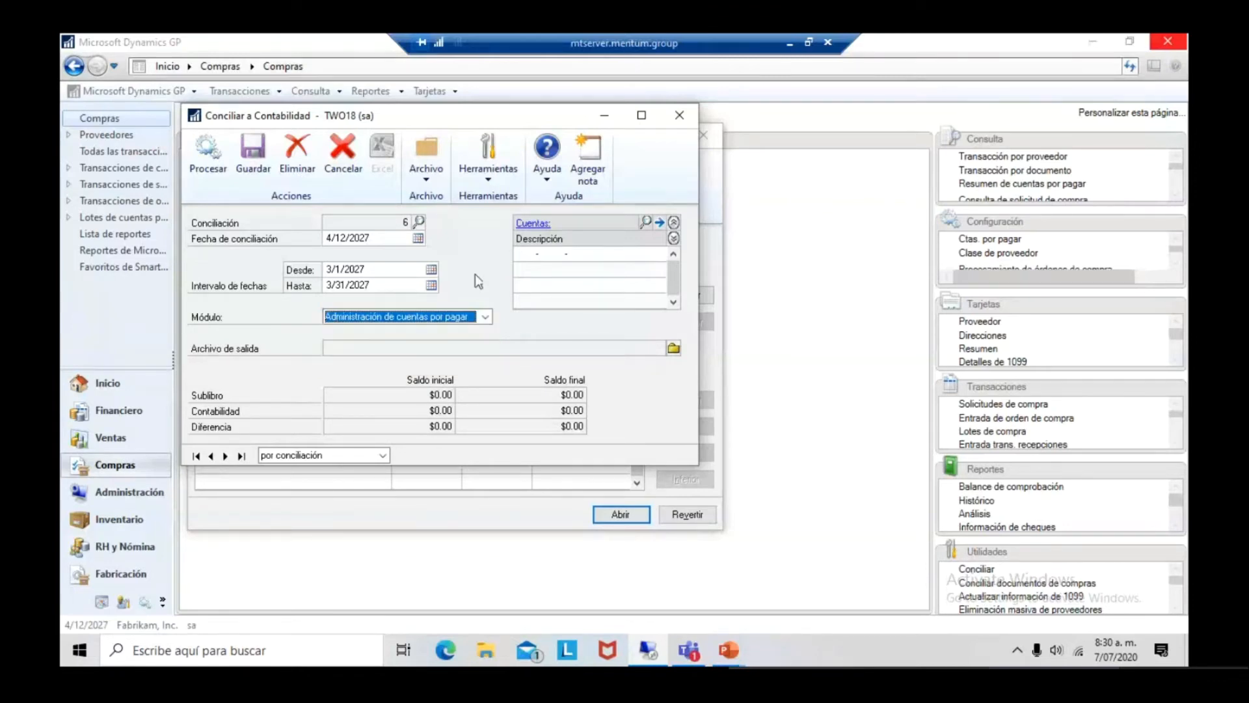
click(527, 255)
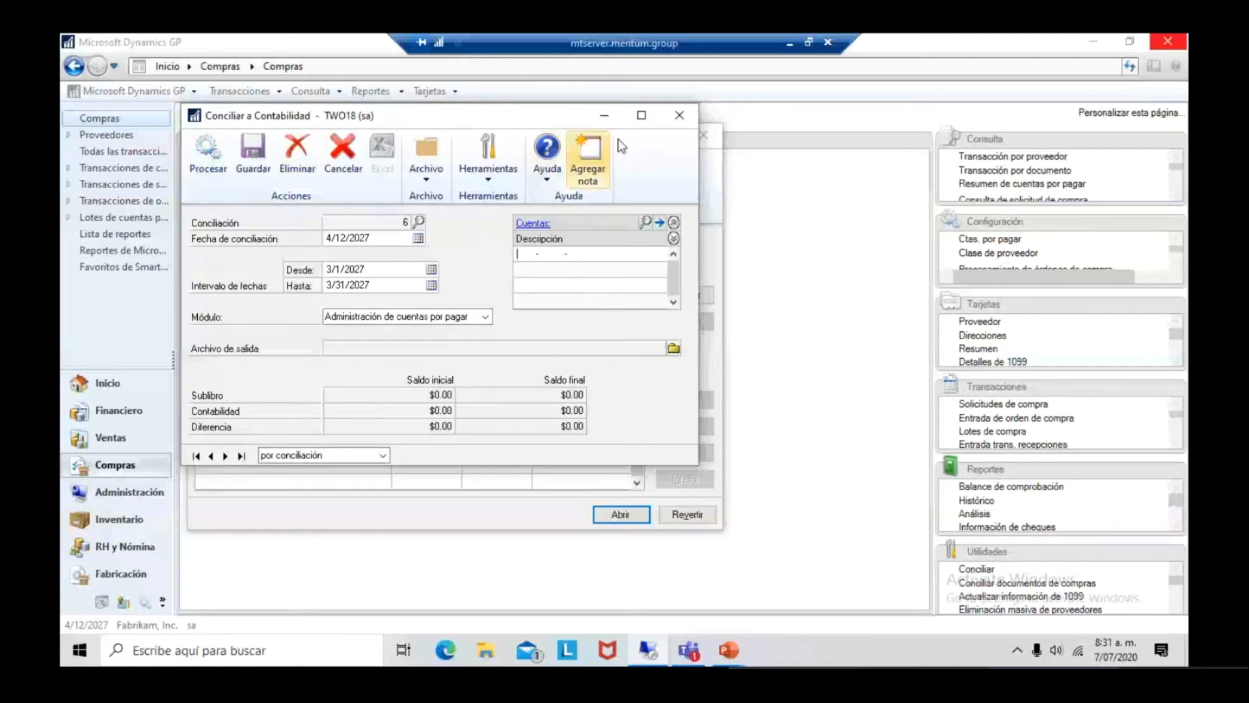
click(677, 116)
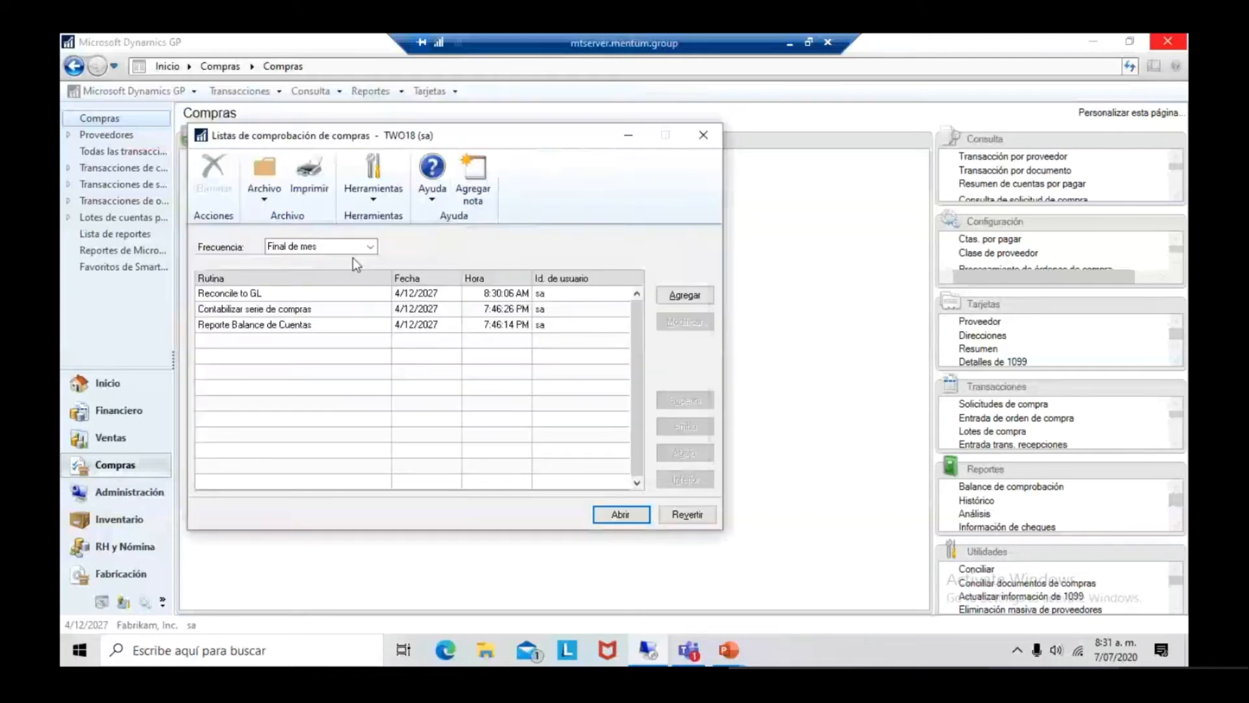
Open the Contabilizar serie de compras routine, view the pending purchasing batches, and close the window.
click(294, 315)
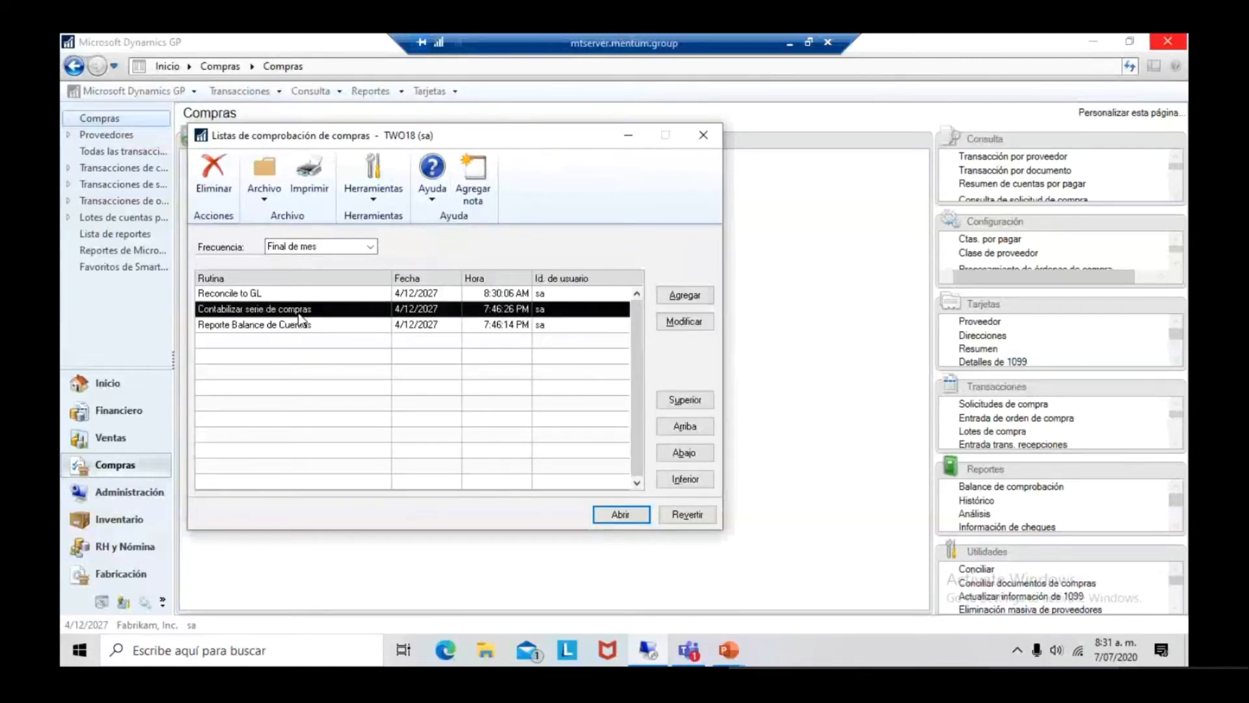
double_click(306, 318)
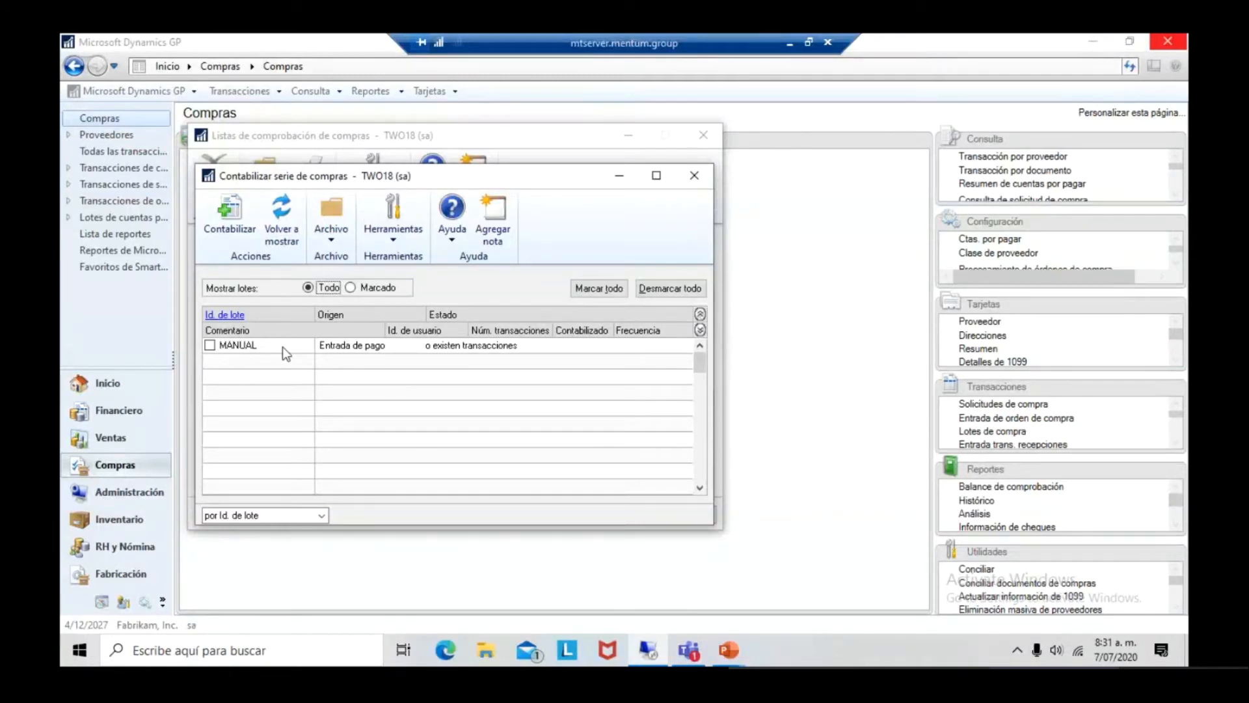
click(694, 176)
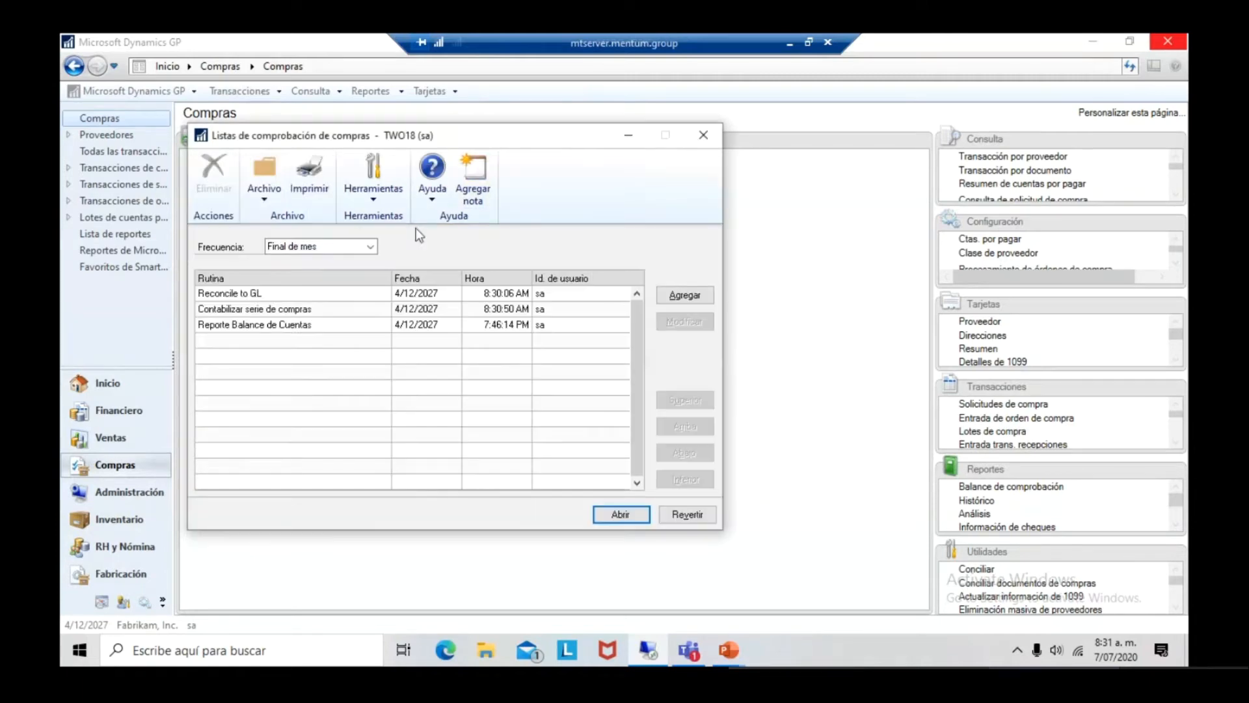
Open the payables trial balance reports and choose Balance de comprobación por antigüedad con opciones as the report type.
click(312, 328)
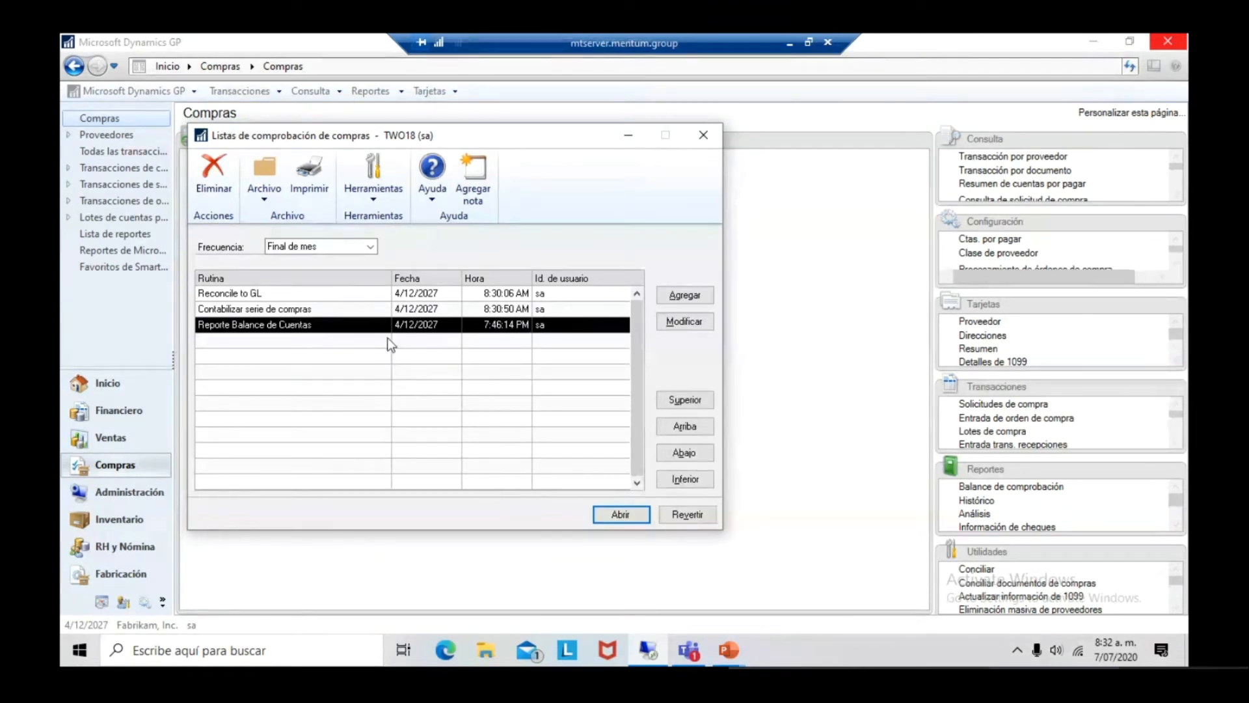
click(361, 95)
click(368, 91)
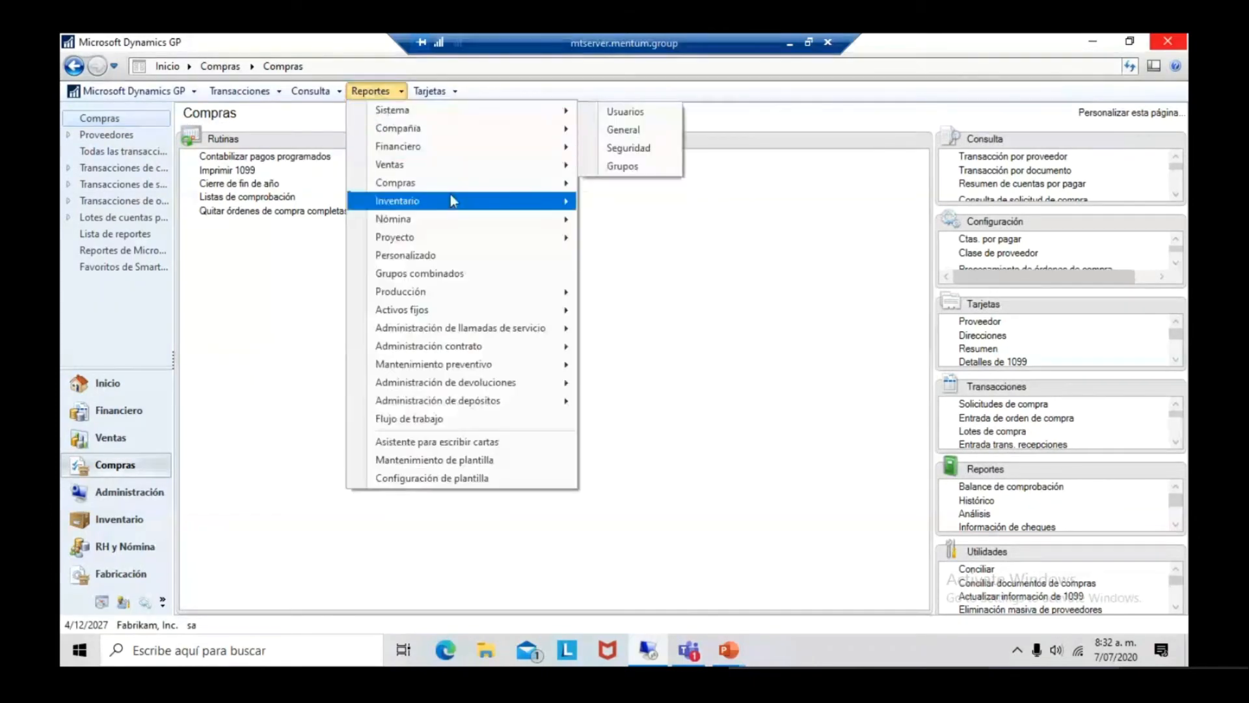
mouse_move(462, 184)
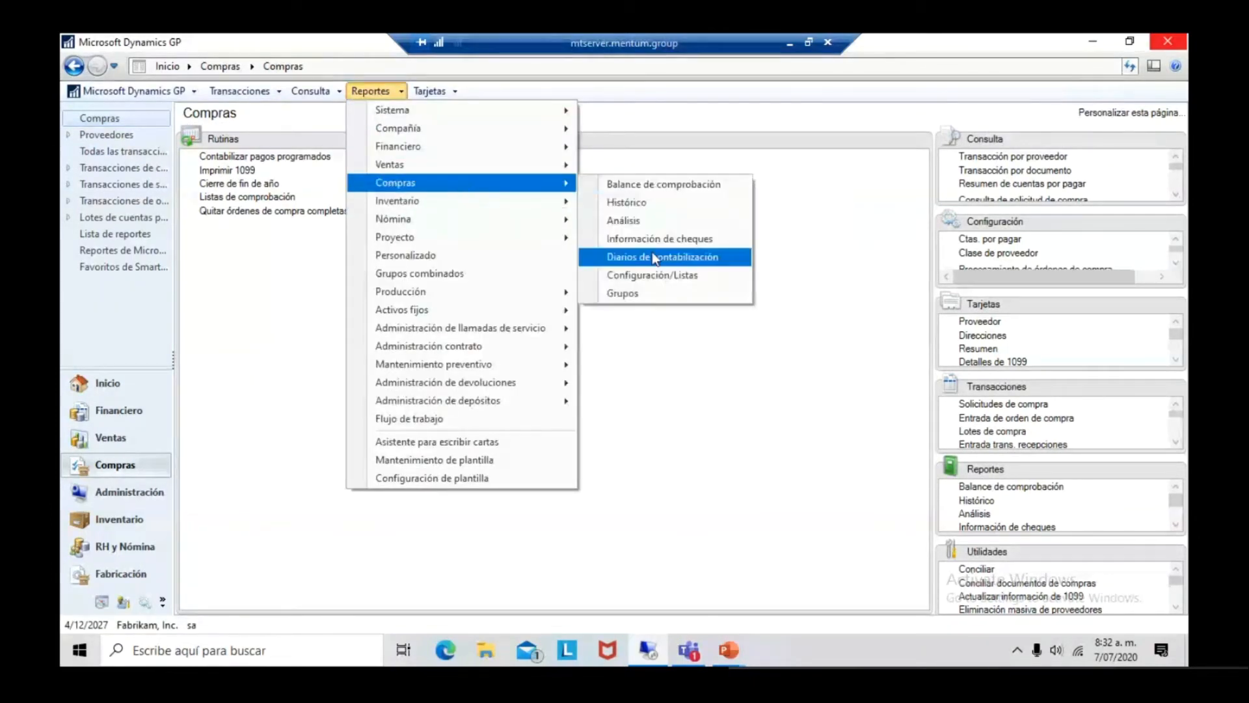
click(679, 187)
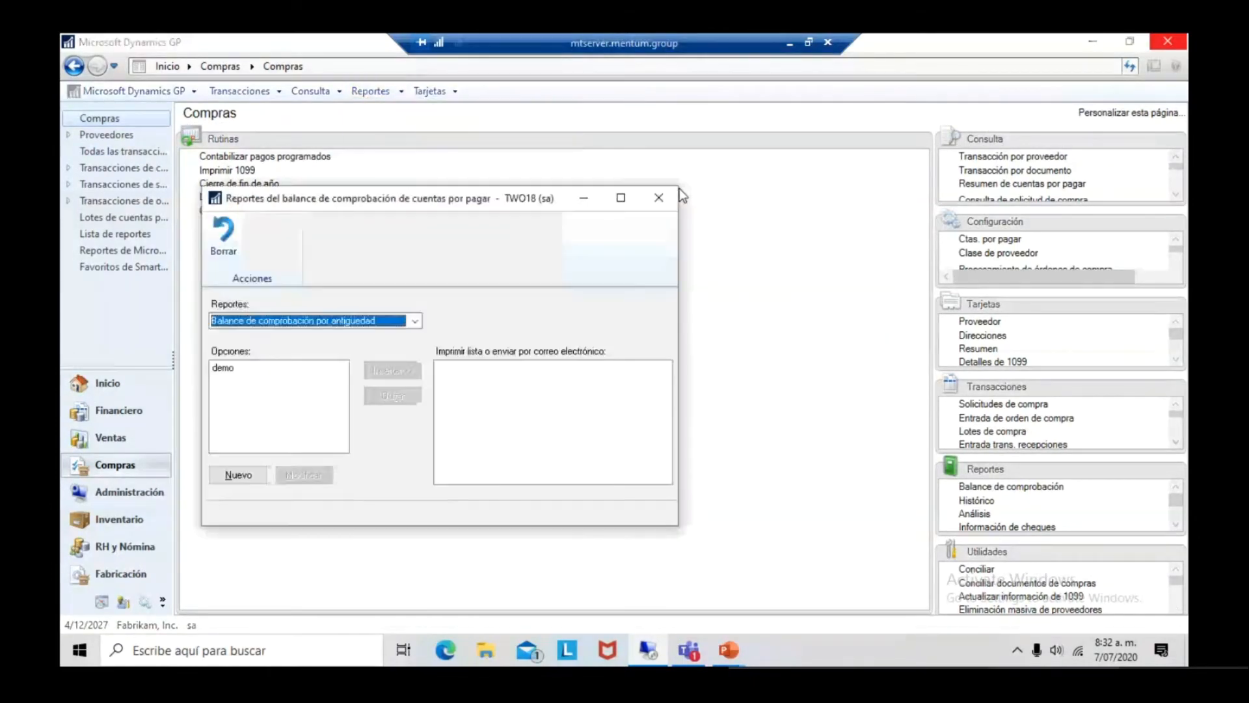
click(415, 322)
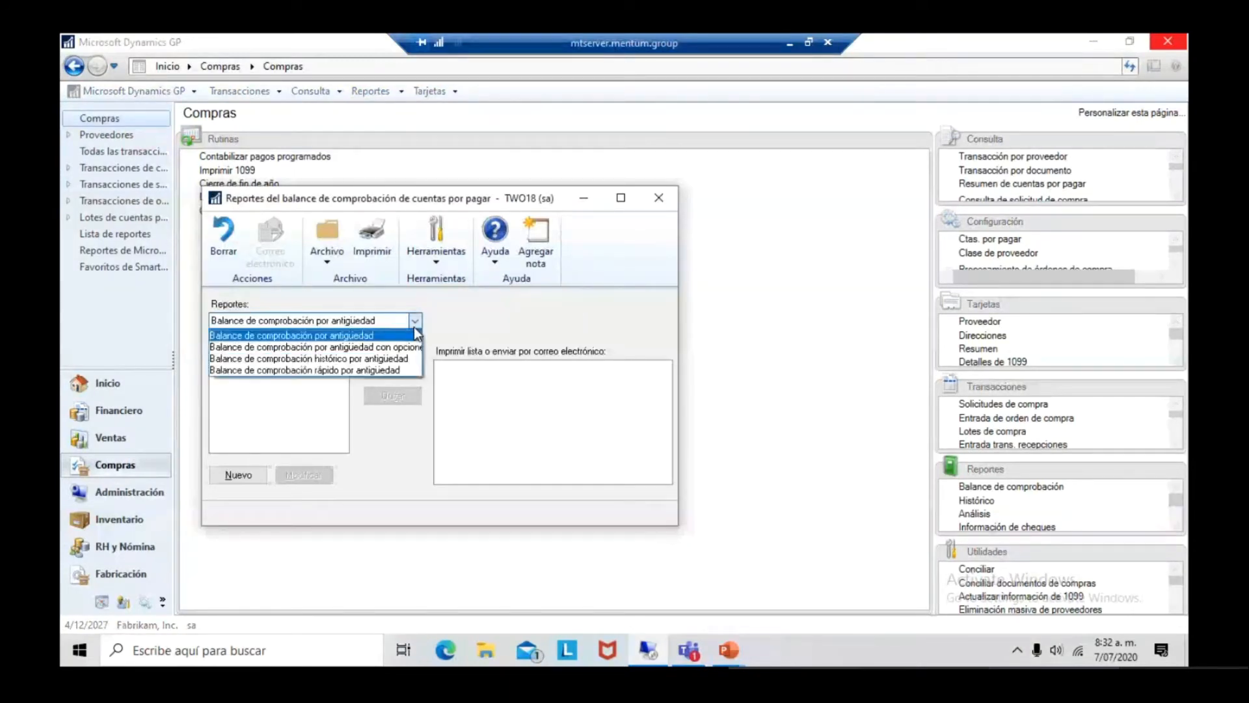
click(348, 349)
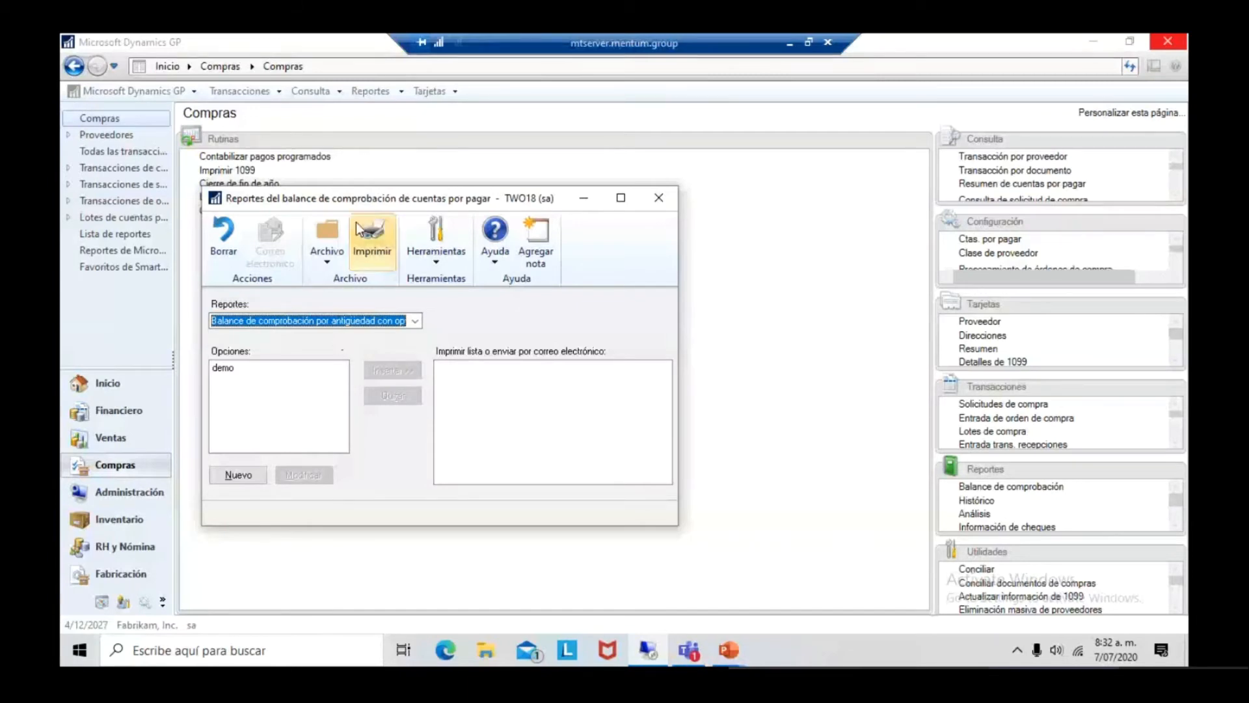
drag(439, 203, 708, 165)
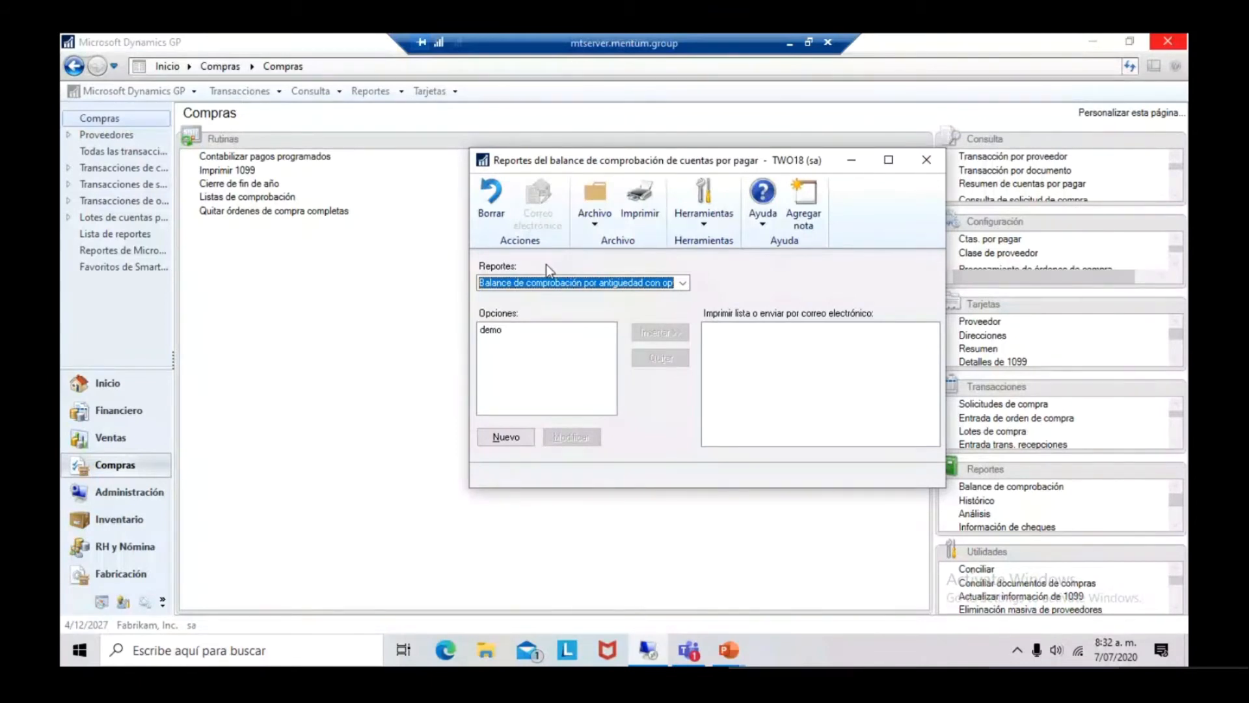
drag(573, 166, 532, 146)
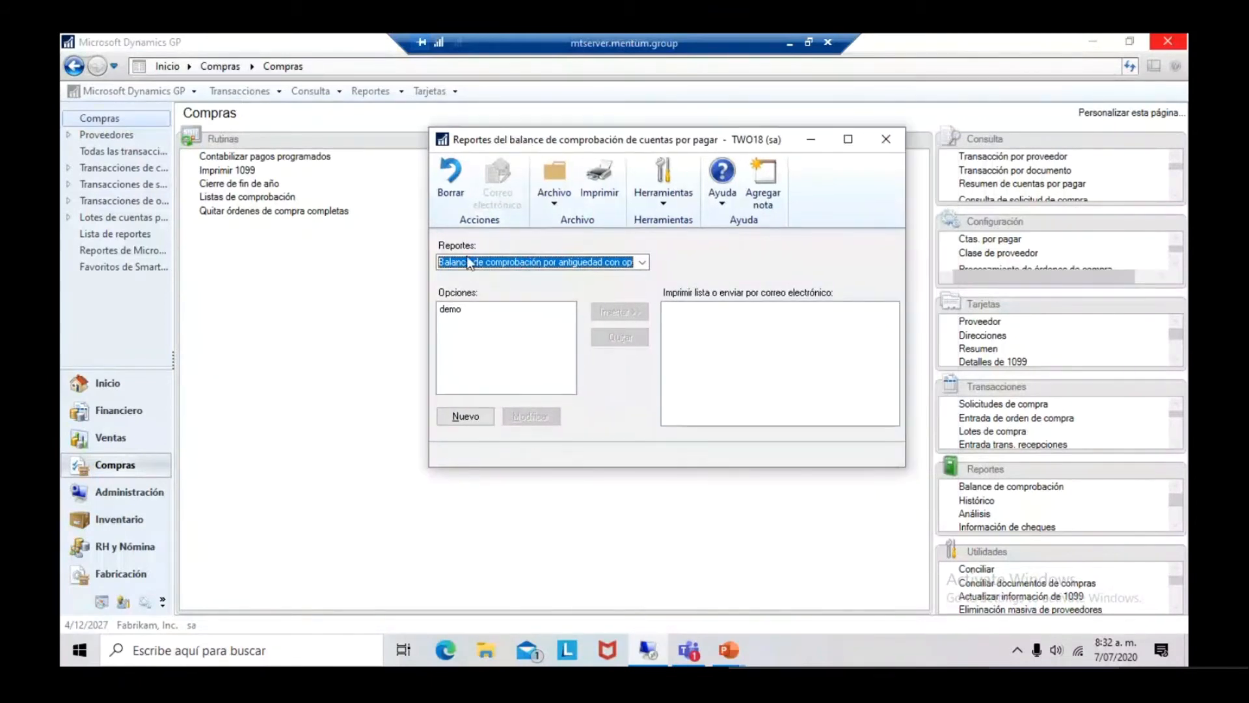
Open the demo report option for editing and clear the Saldo en cero exclusion.
click(541, 310)
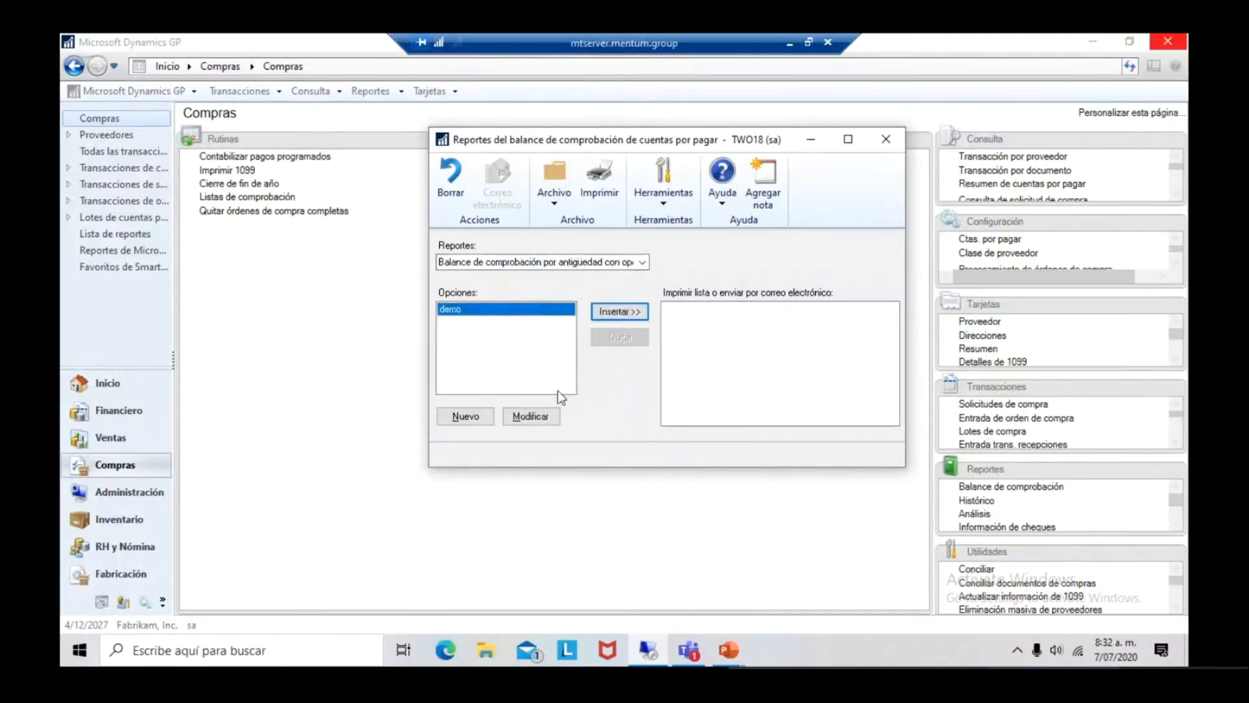
click(551, 418)
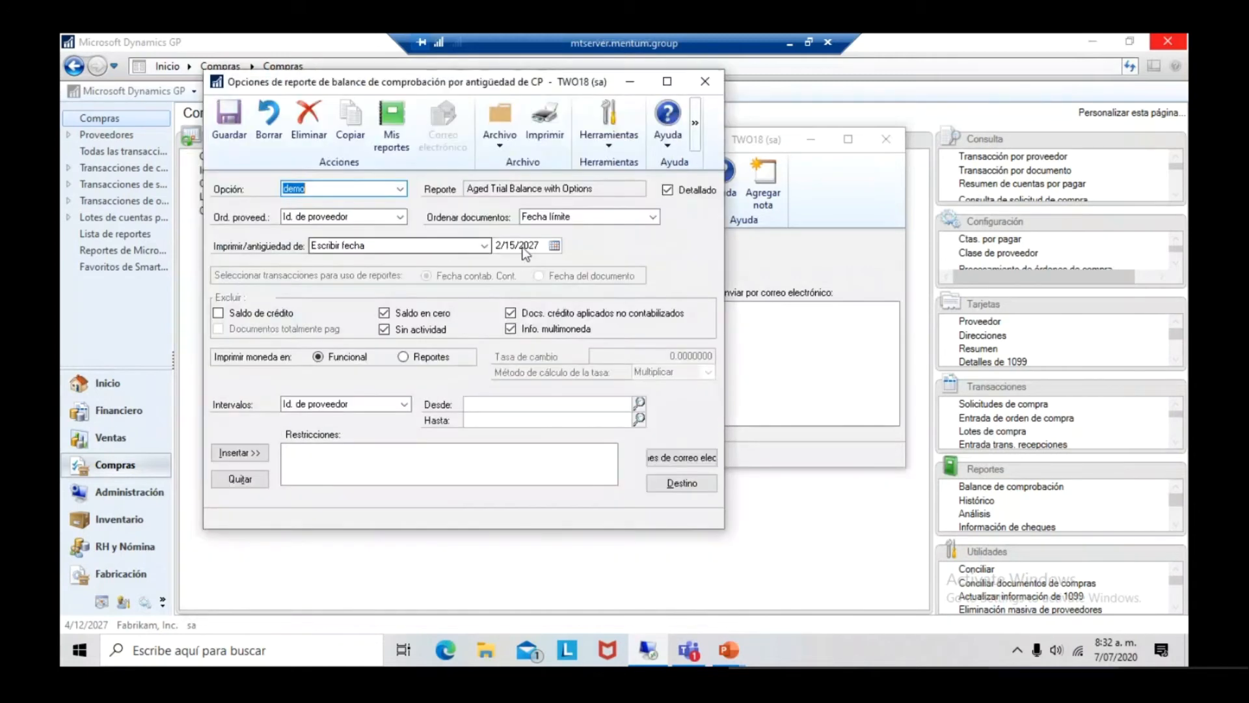
click(528, 248)
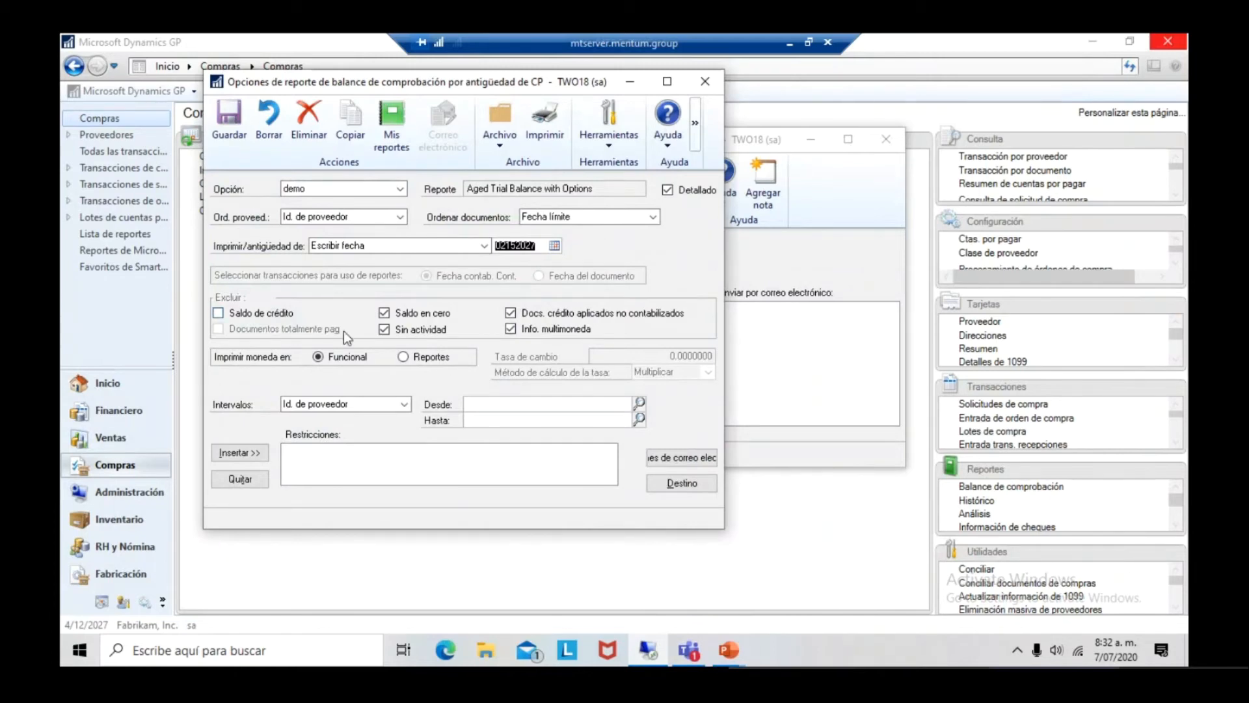
click(390, 317)
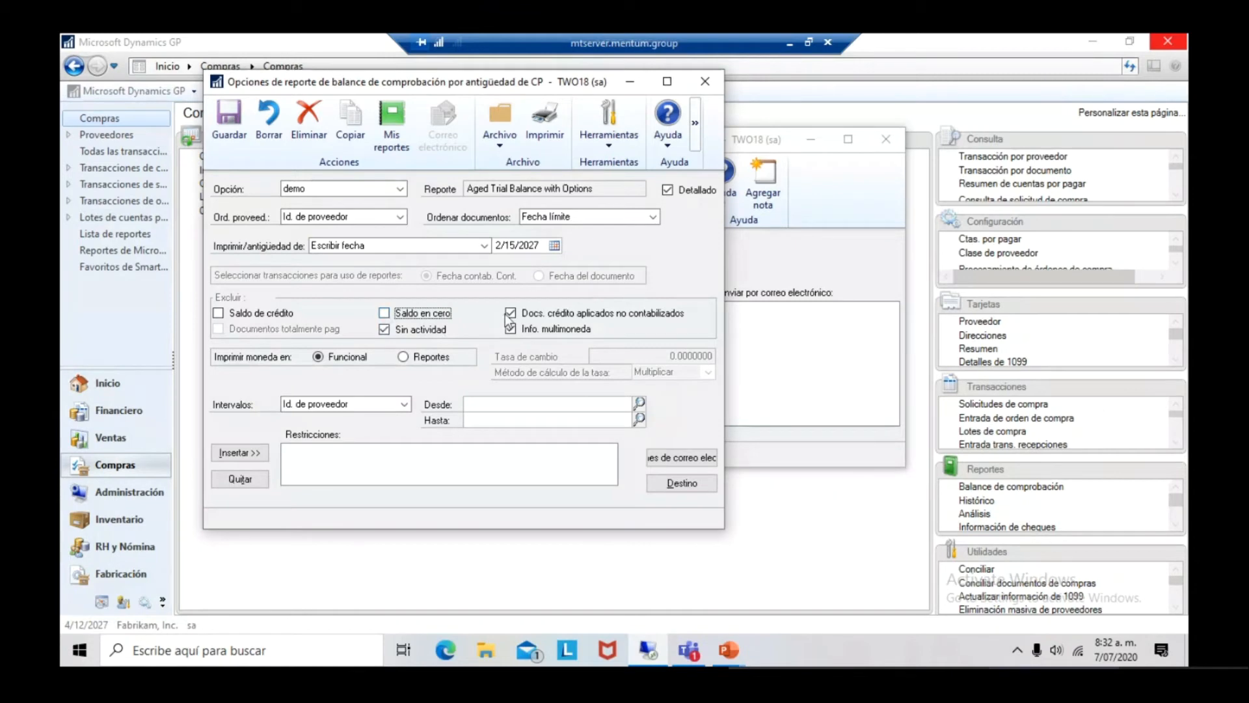
Add a vendor ID restriction that limits the demo report to A Travel Company.
click(542, 407)
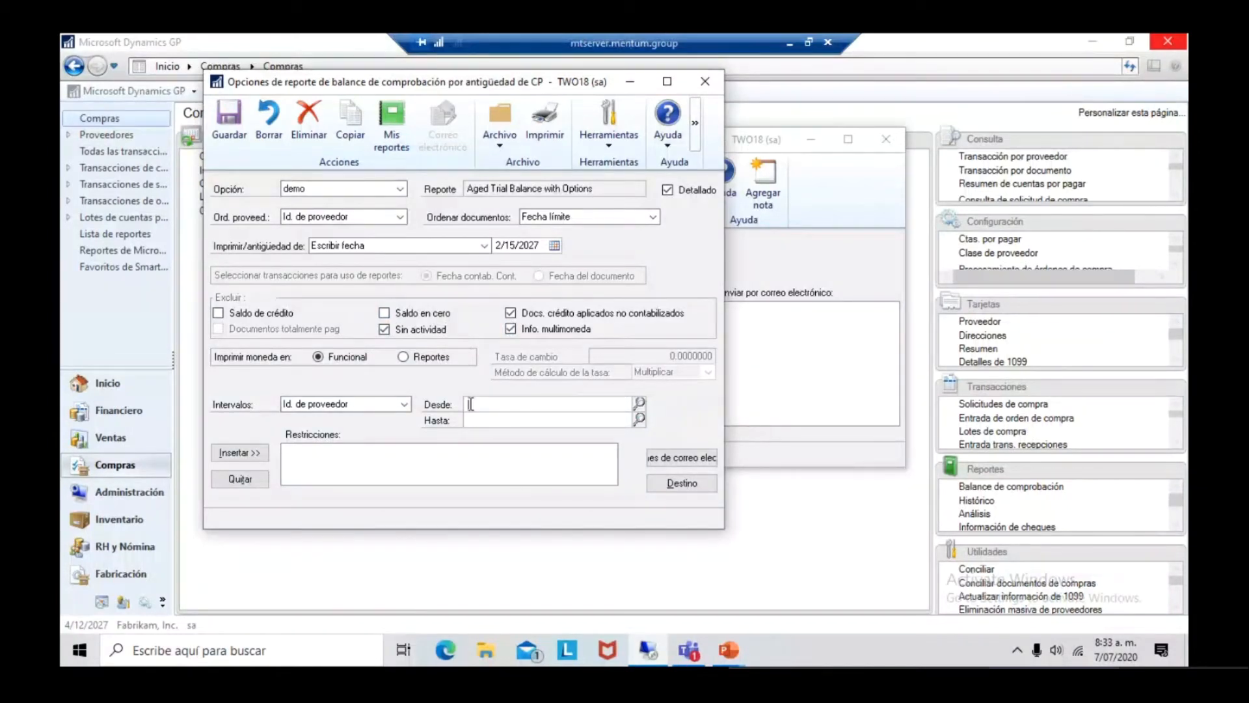
click(638, 408)
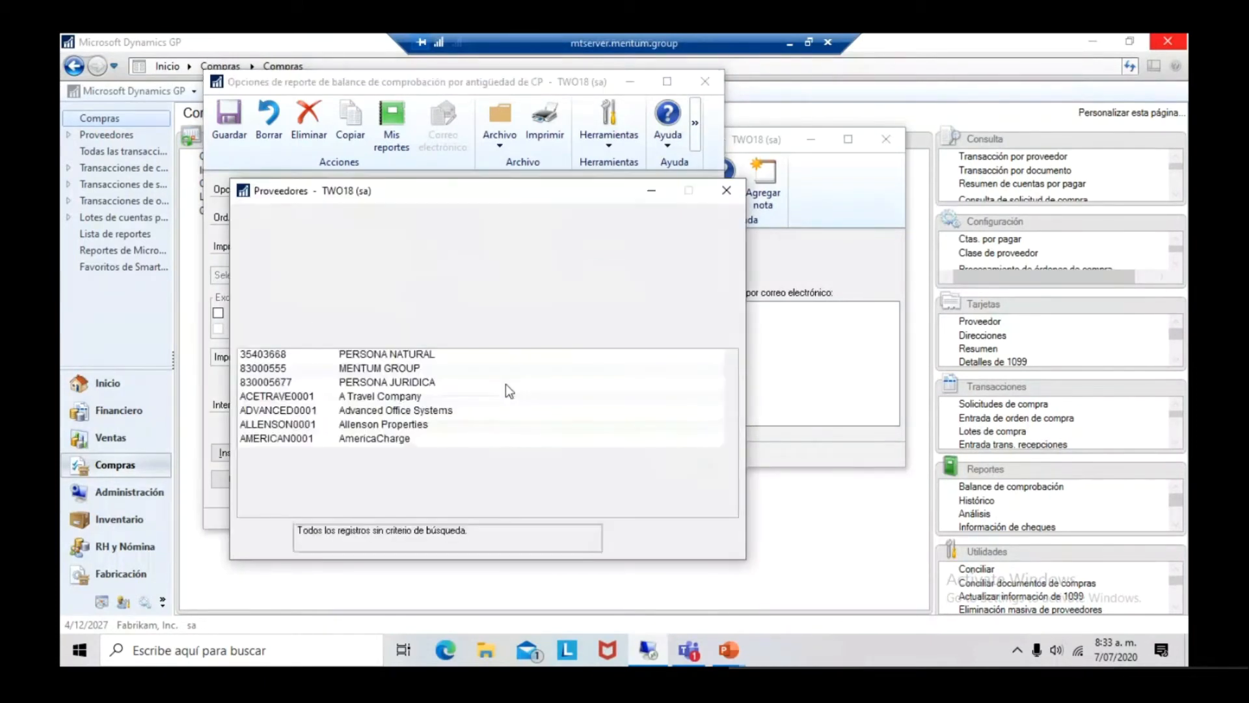
double_click(371, 396)
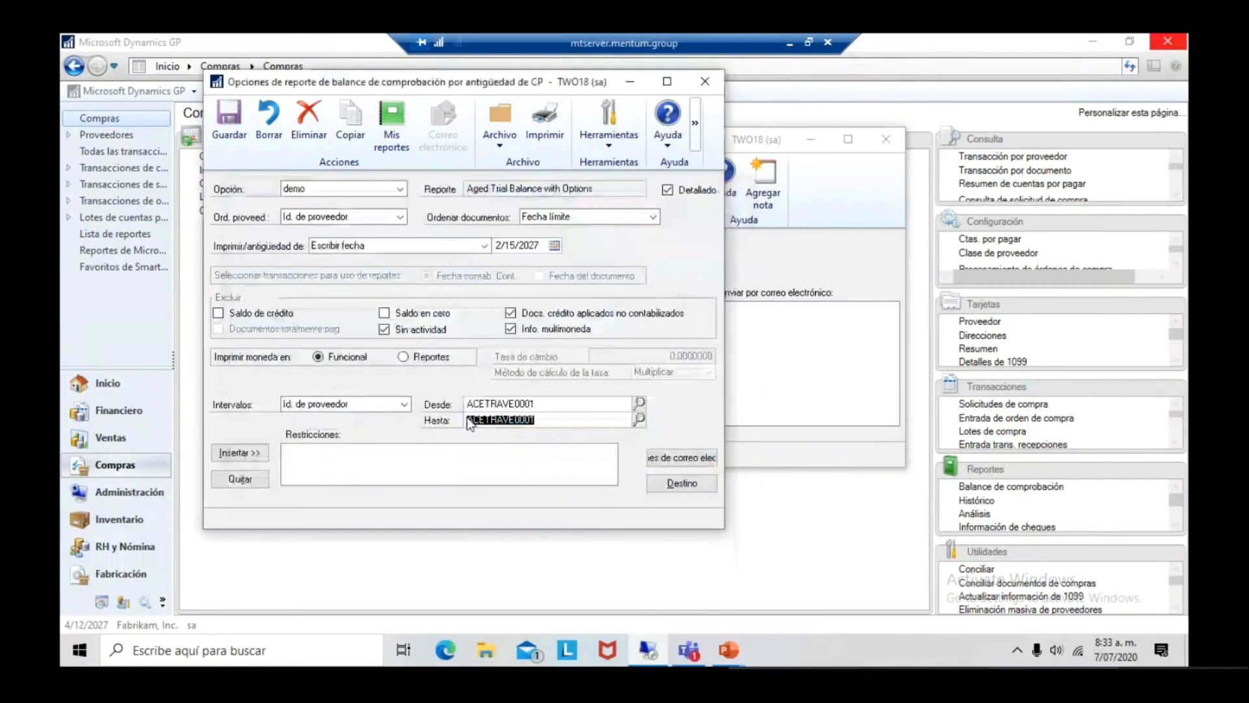
click(240, 453)
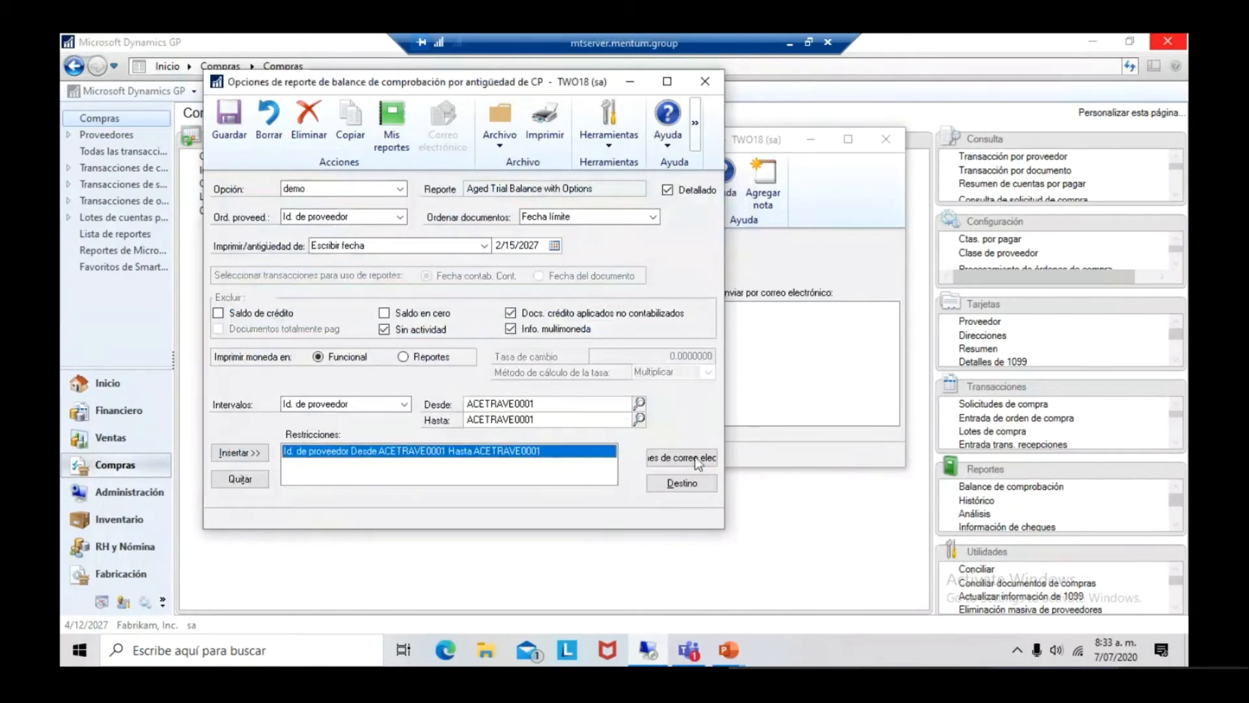
Accept Pantalla as the standard report's destination and print the aged trial balance.
click(688, 488)
click(701, 473)
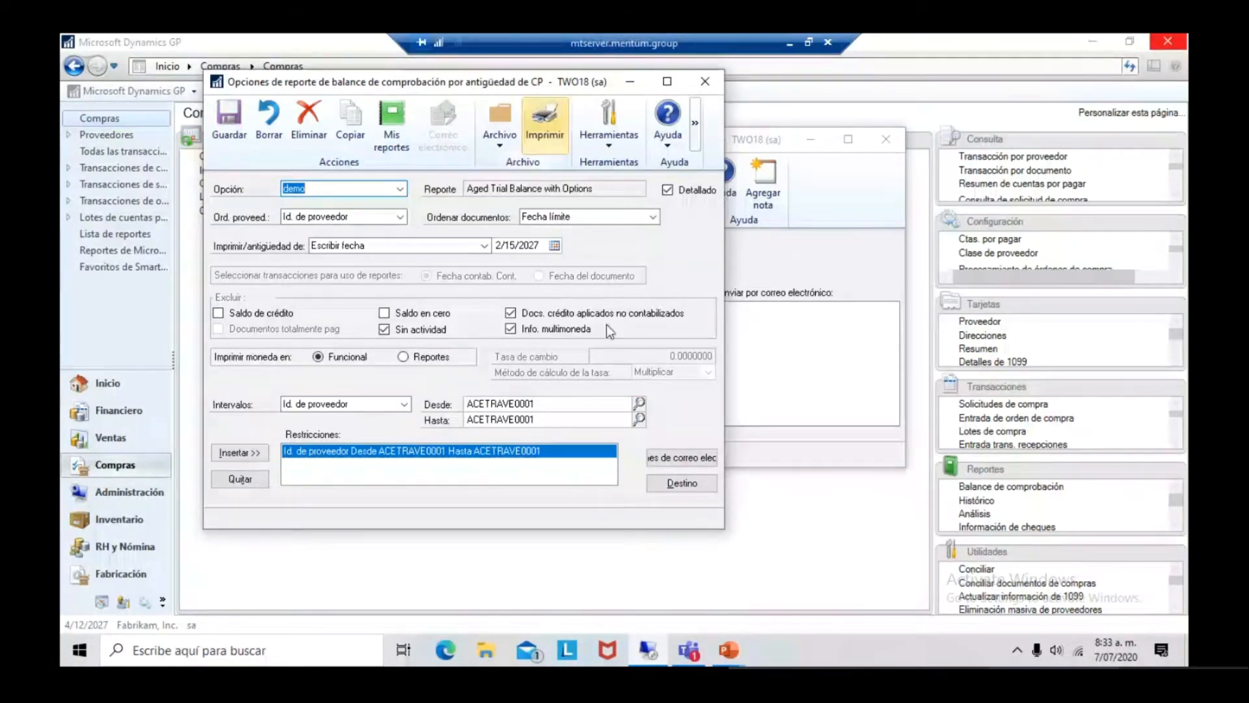
click(560, 116)
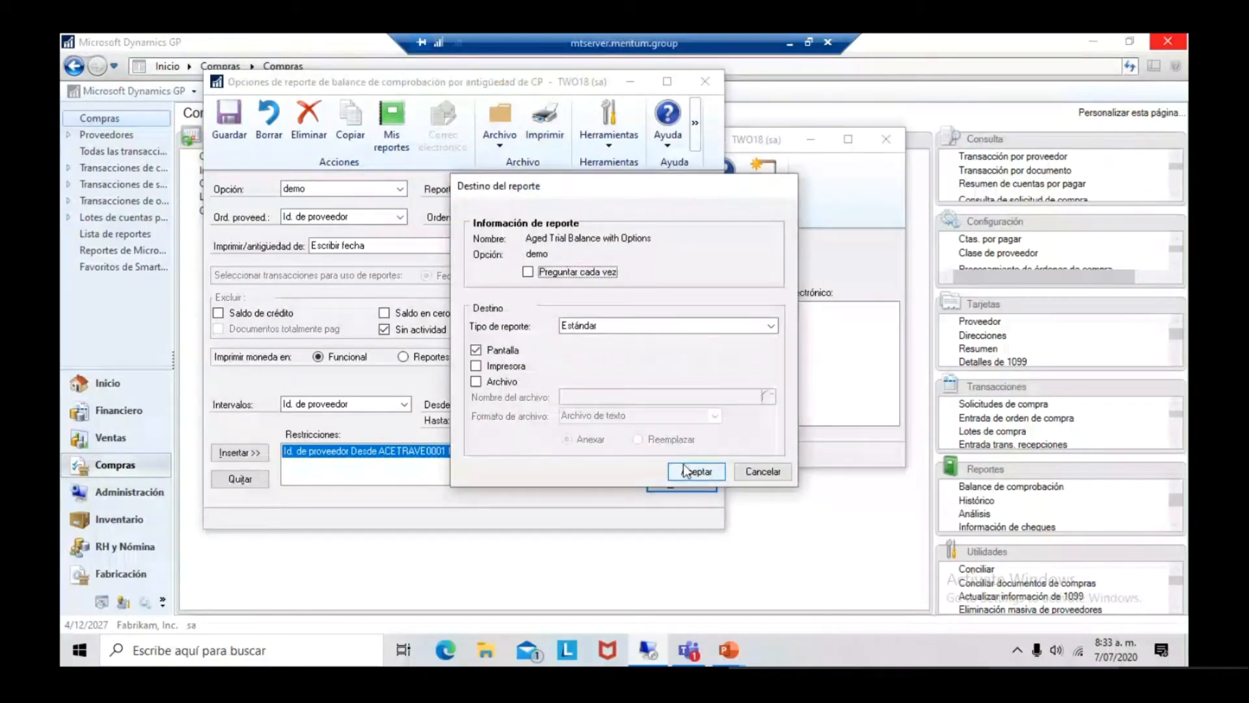
click(684, 468)
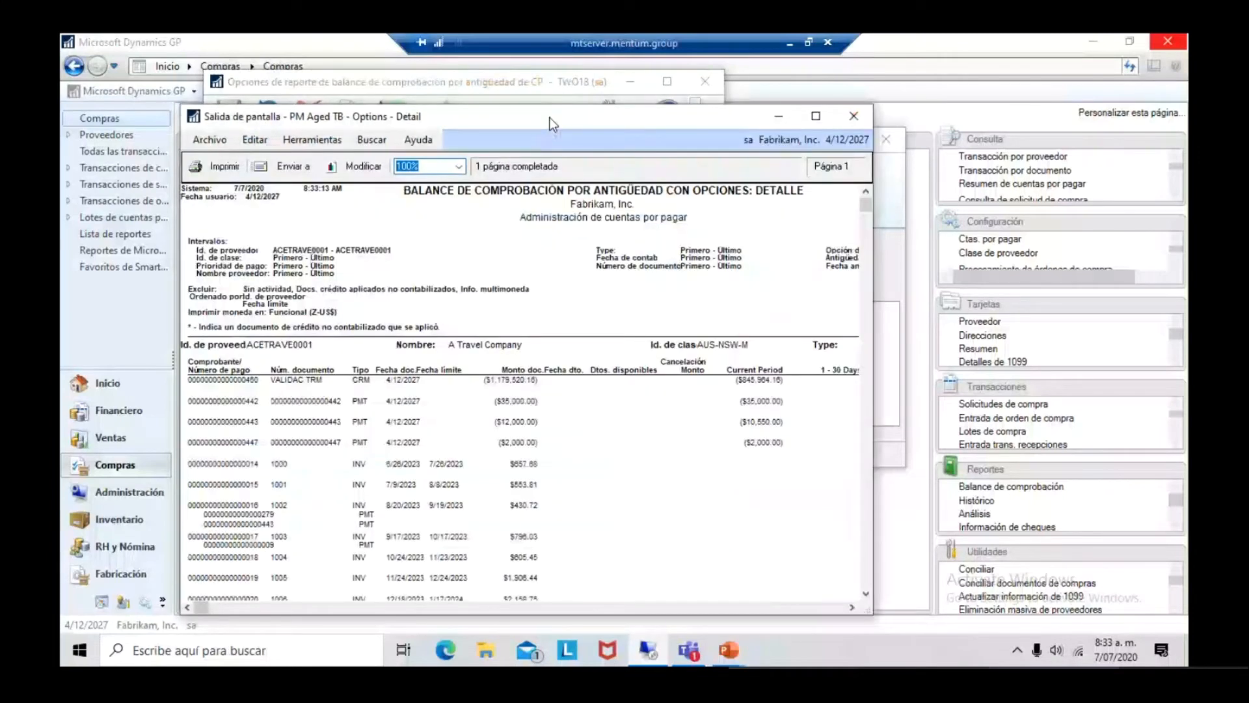
Maximize the printed trial balance and examine the vendor's documents, aging columns, and totals.
double_click(699, 135)
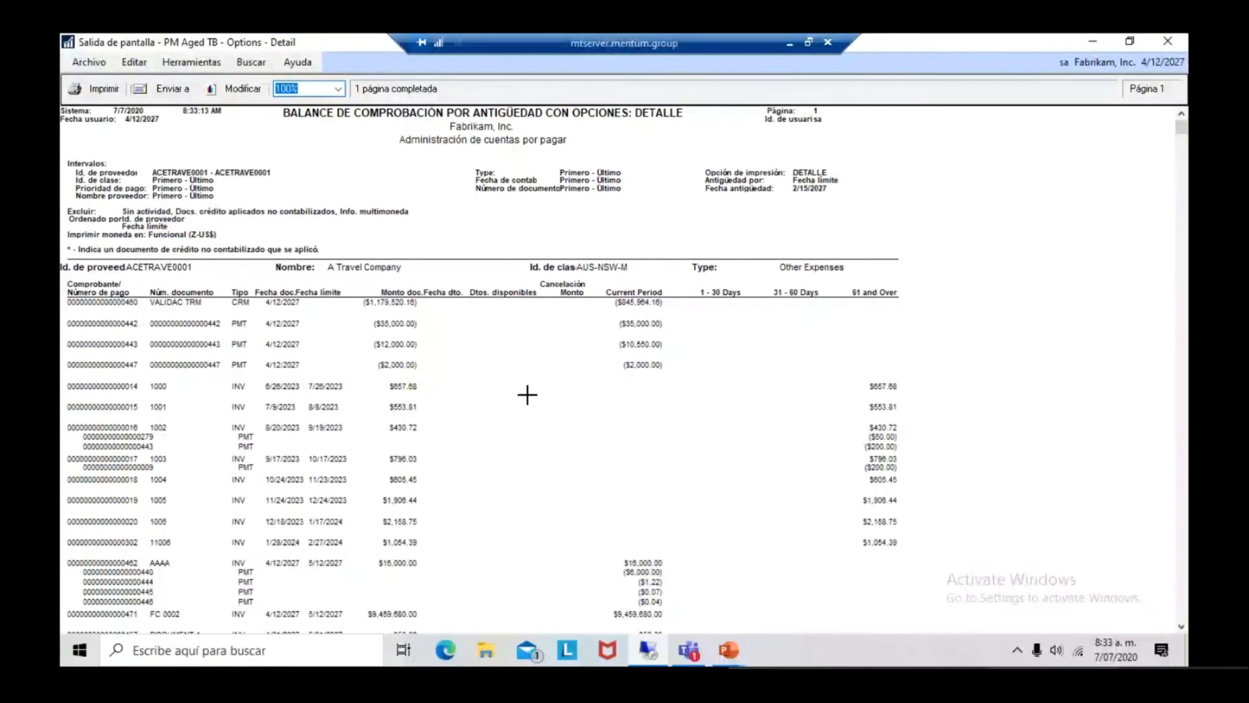
scroll(527, 393, down, 2)
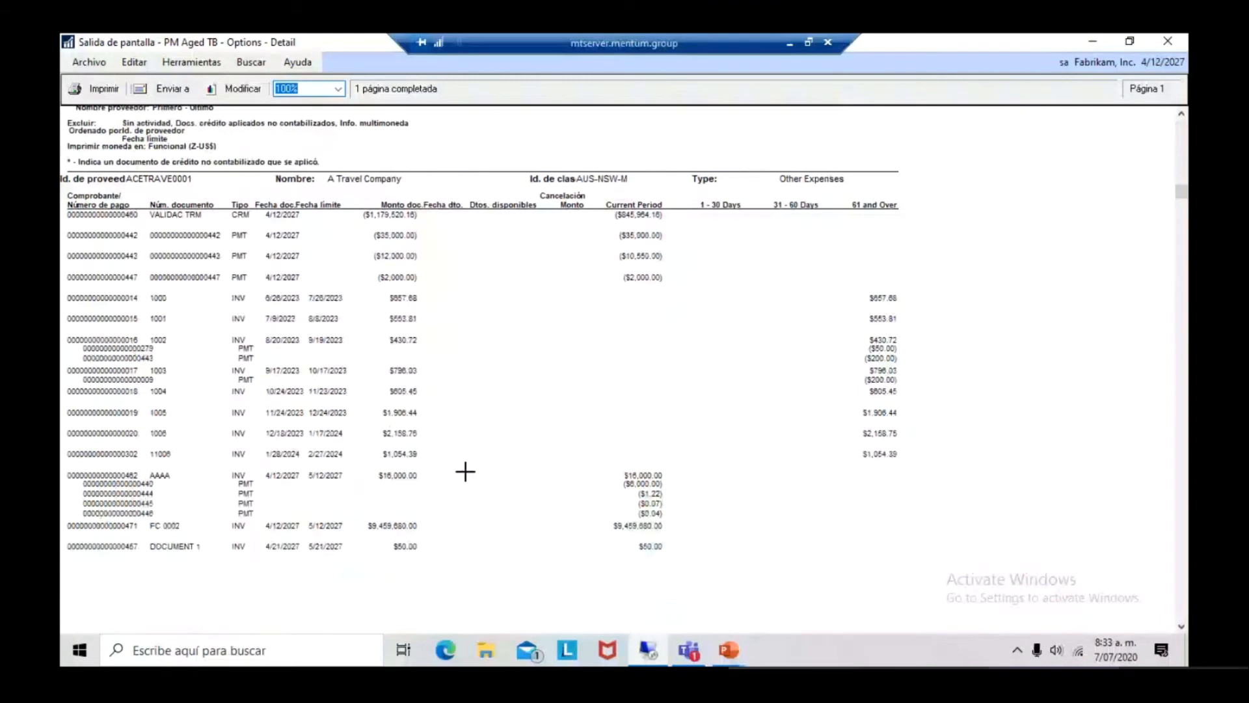
scroll(465, 472, down, 1)
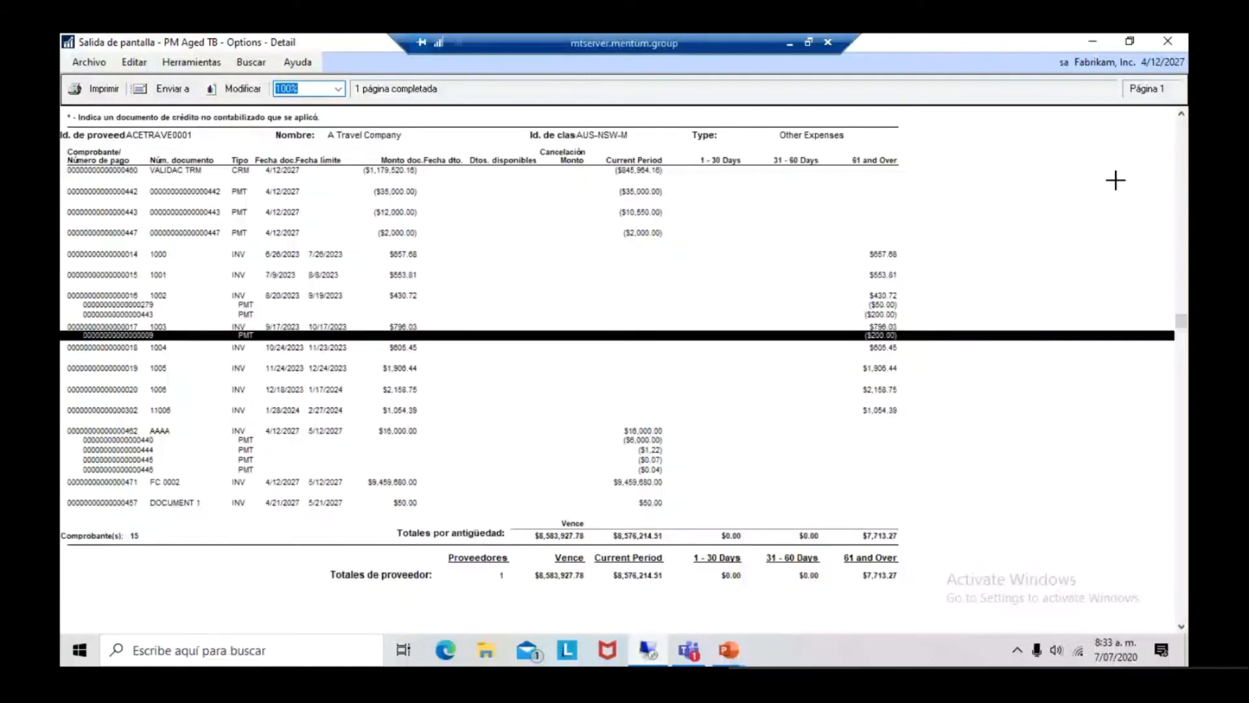
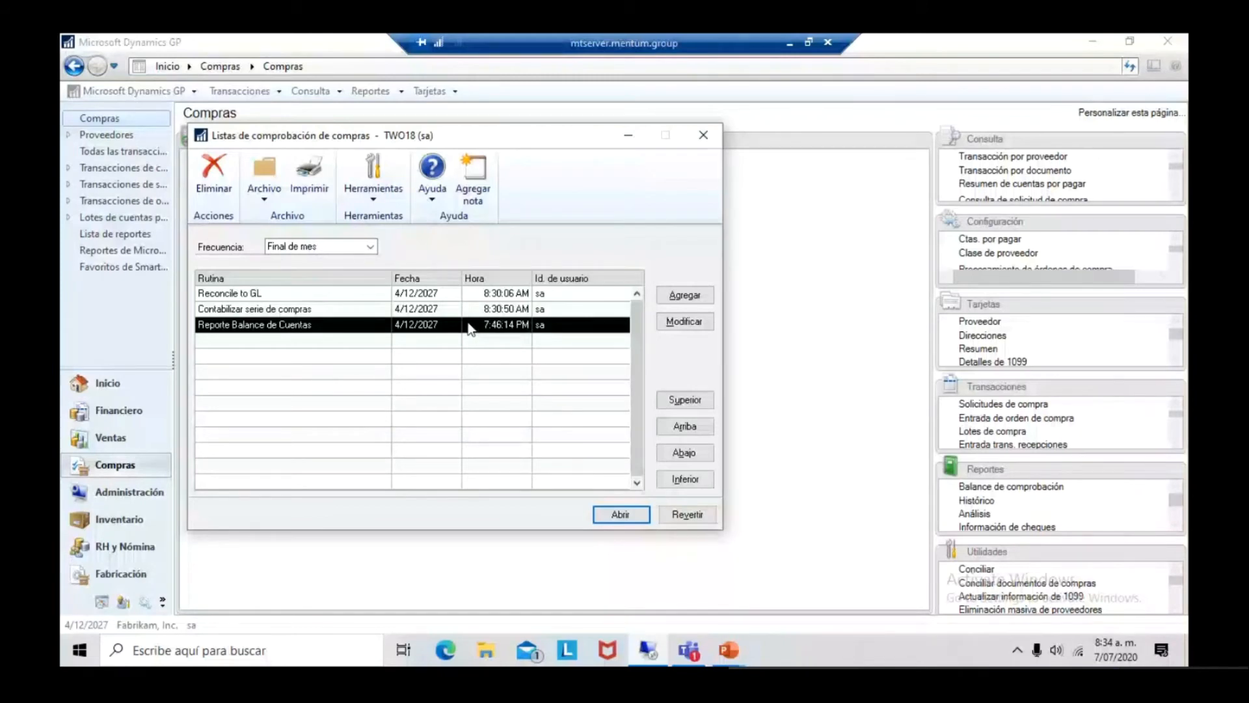
Close the purchasing checklist, view the Generación de smarlist de tran routine in the Inventario checklist, and close that window.
key(Escape)
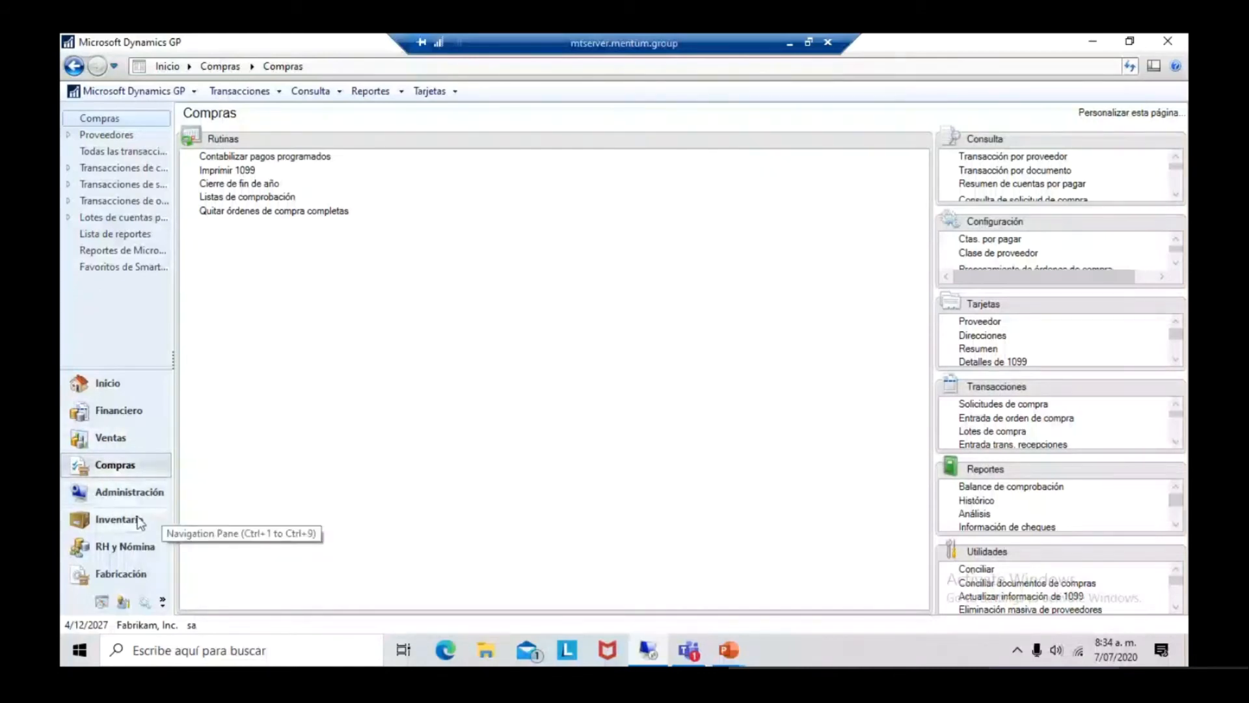
click(116, 519)
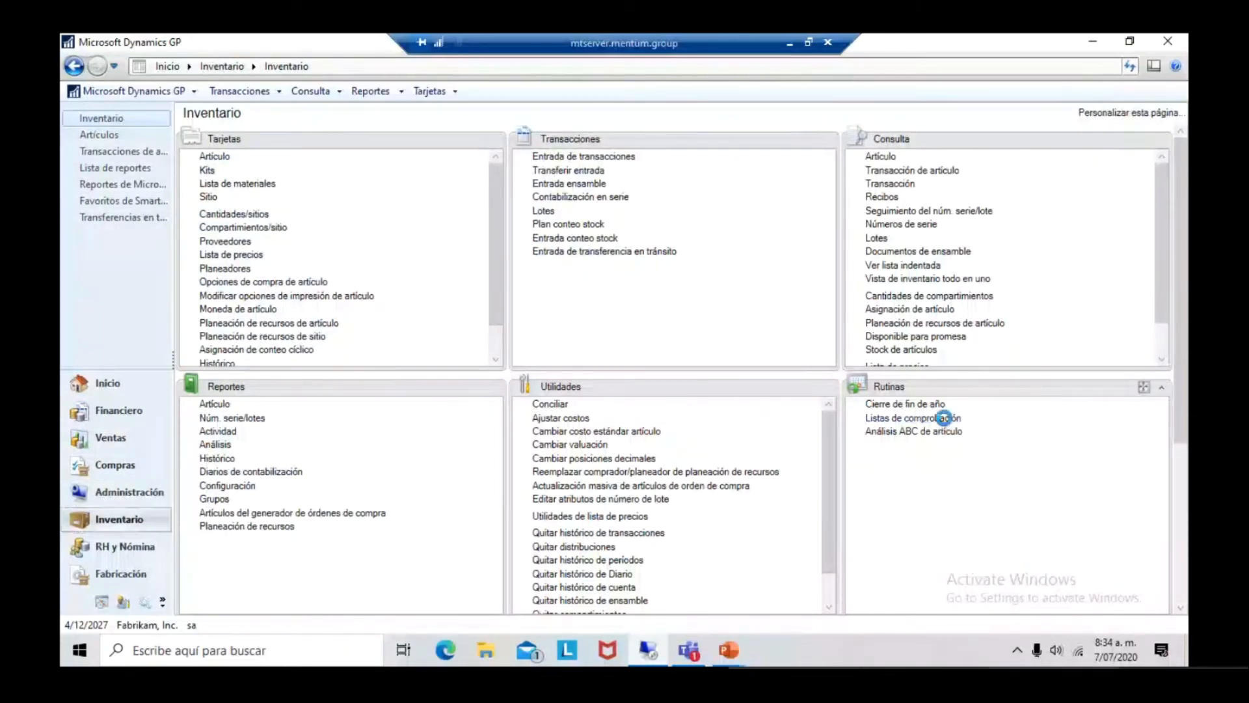
click(937, 417)
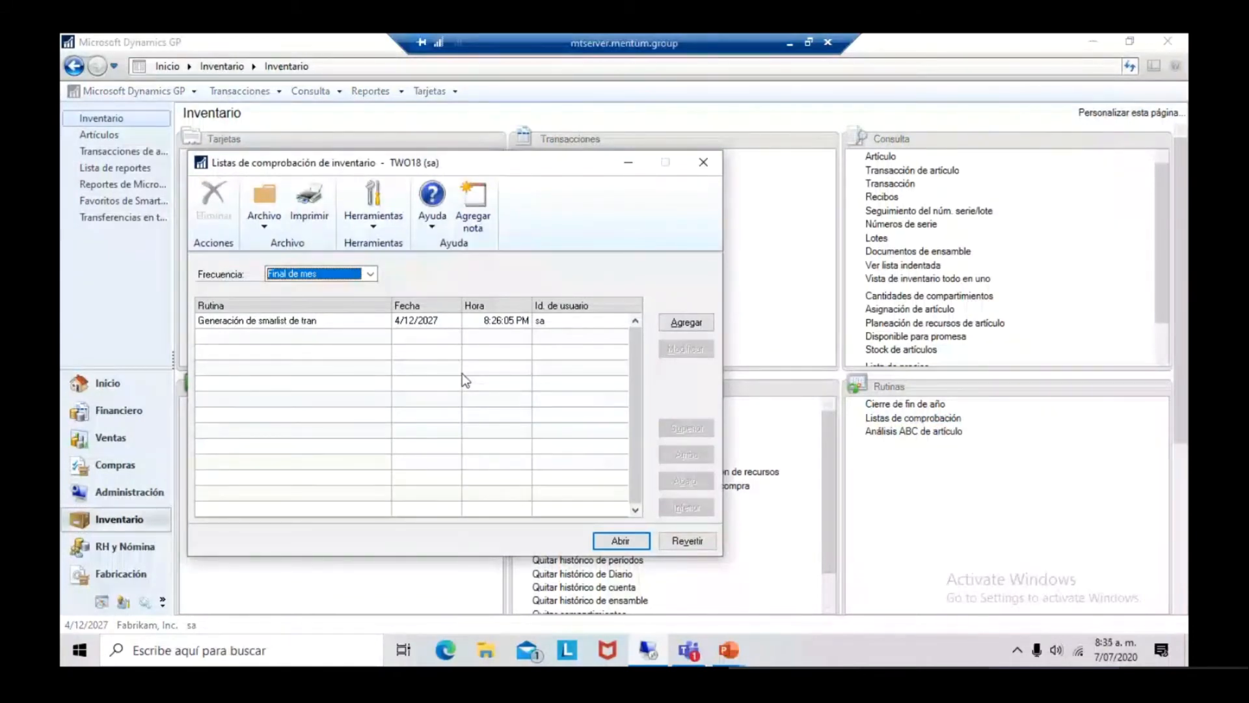
click(453, 321)
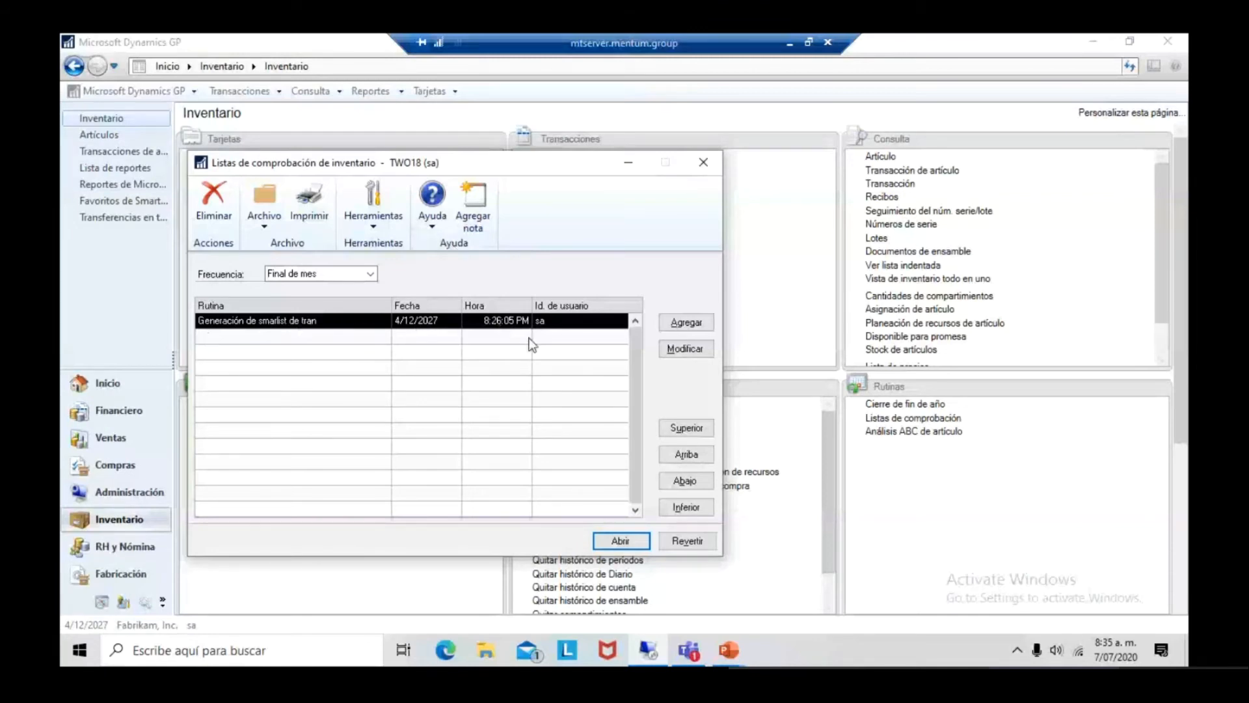
click(705, 163)
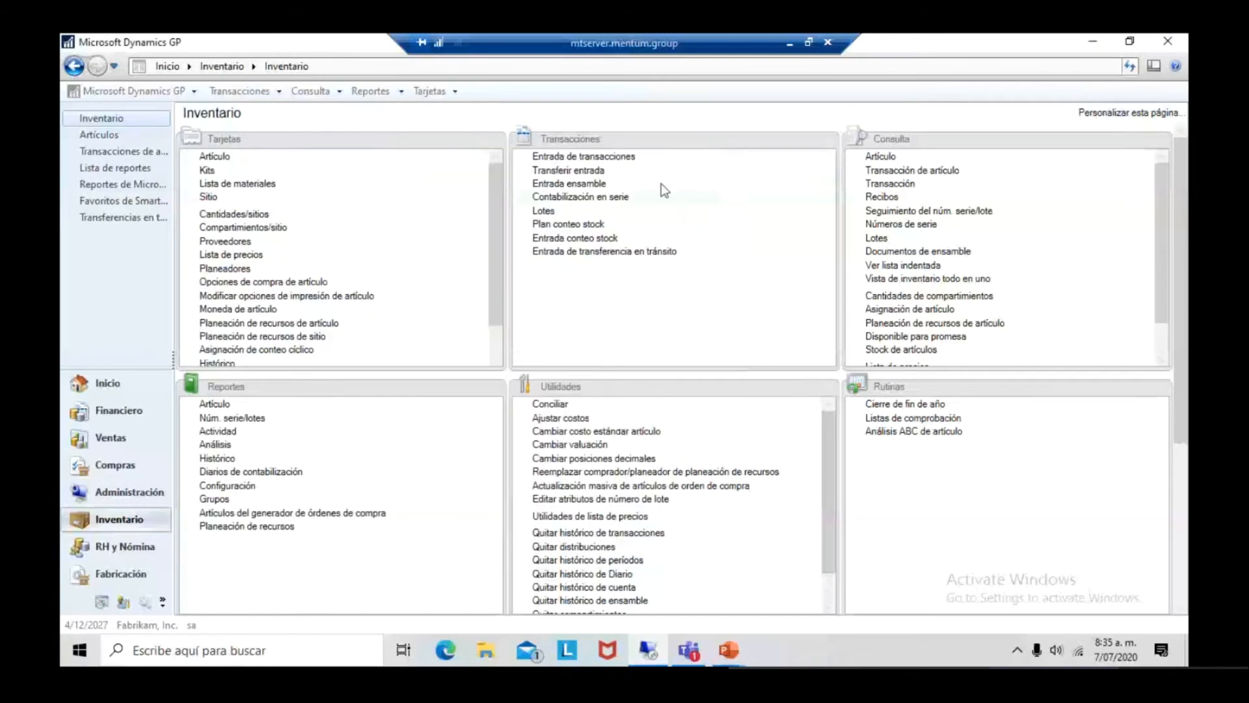
Open SmartList and run the Revisión integridad modulo favorite under Transacciones de inventario.
click(133, 91)
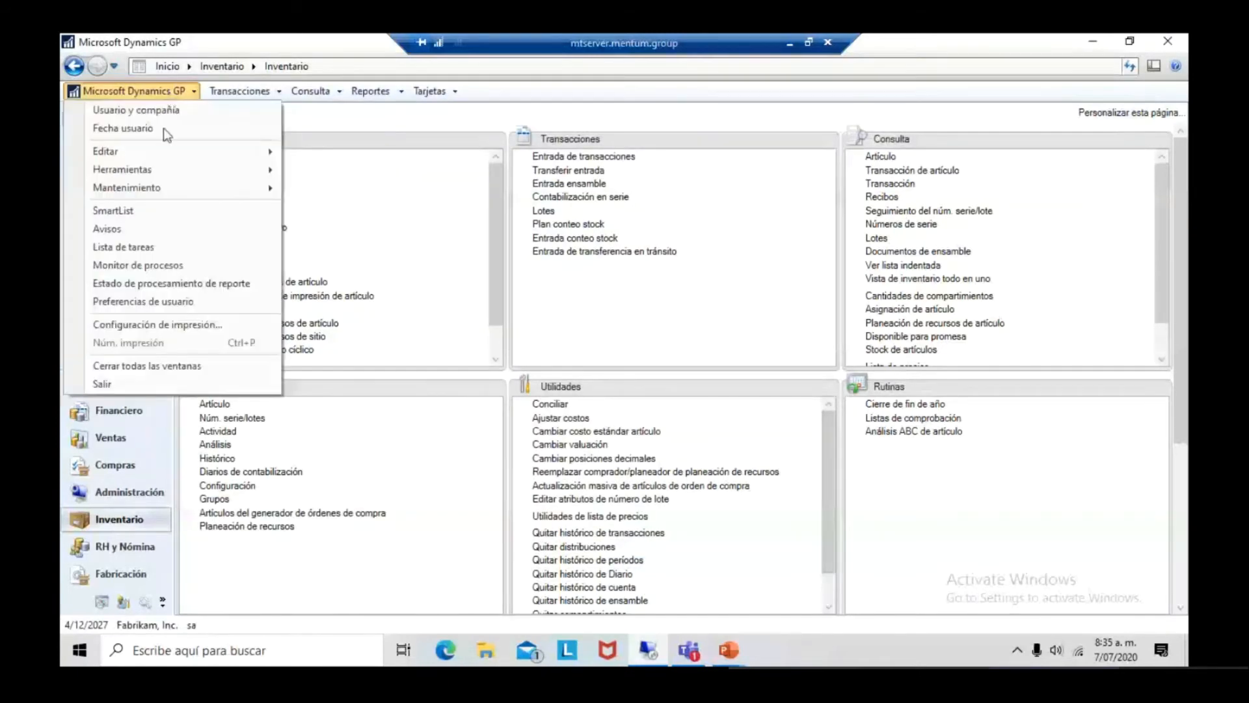
click(127, 210)
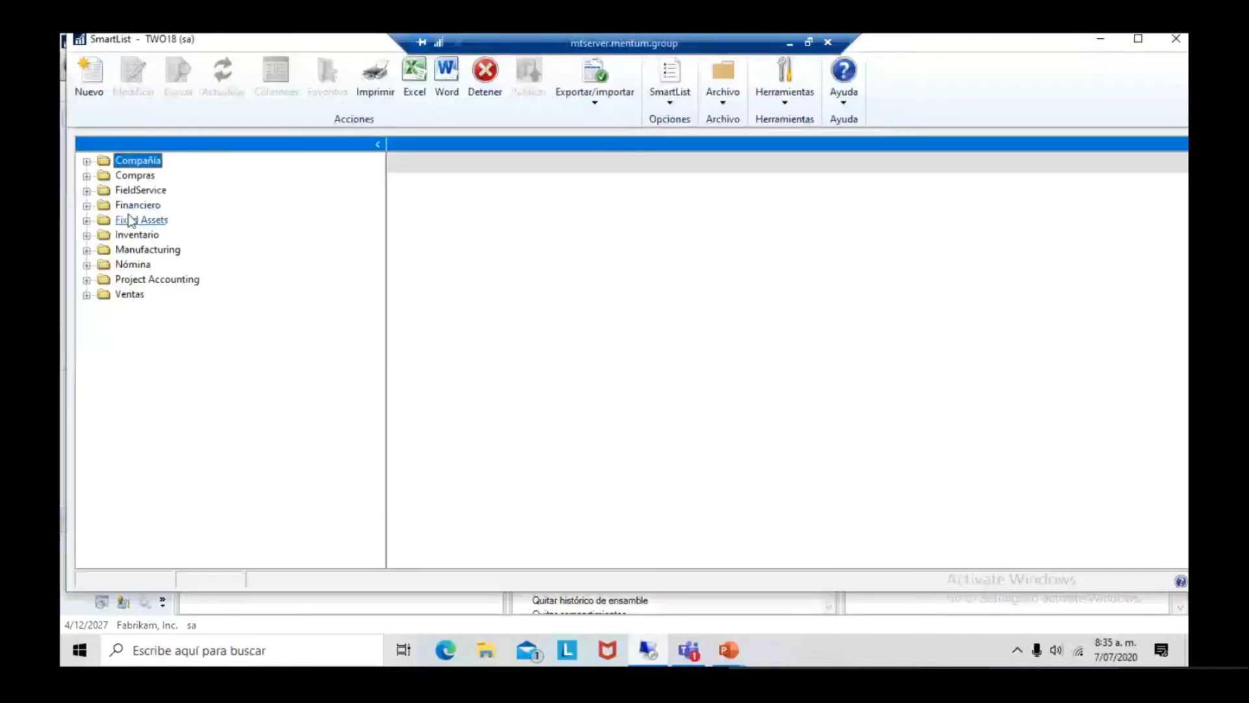
click(86, 235)
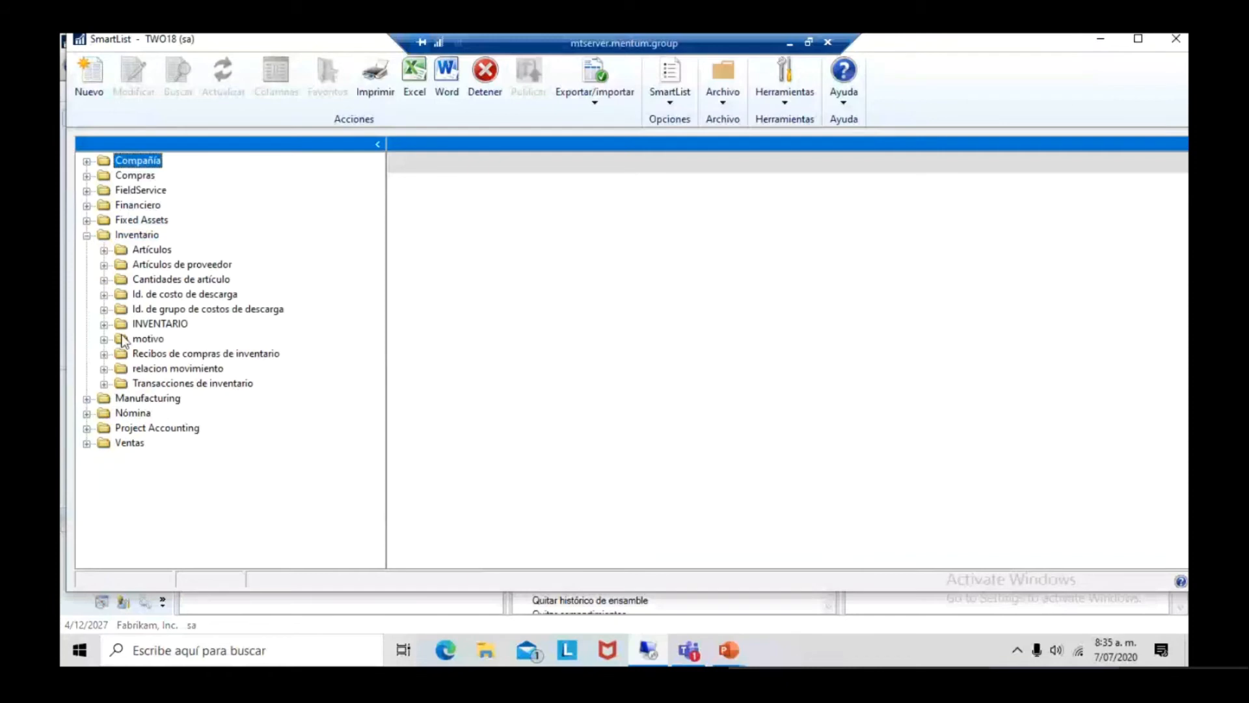
click(104, 384)
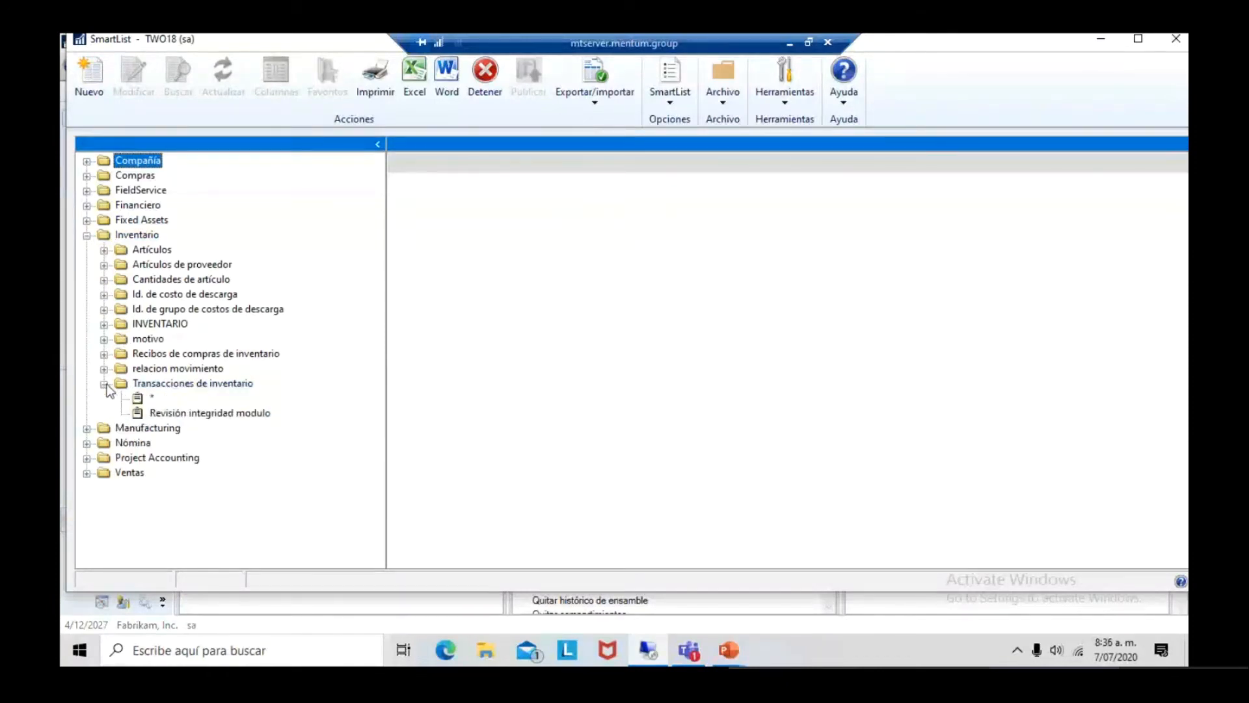
click(172, 415)
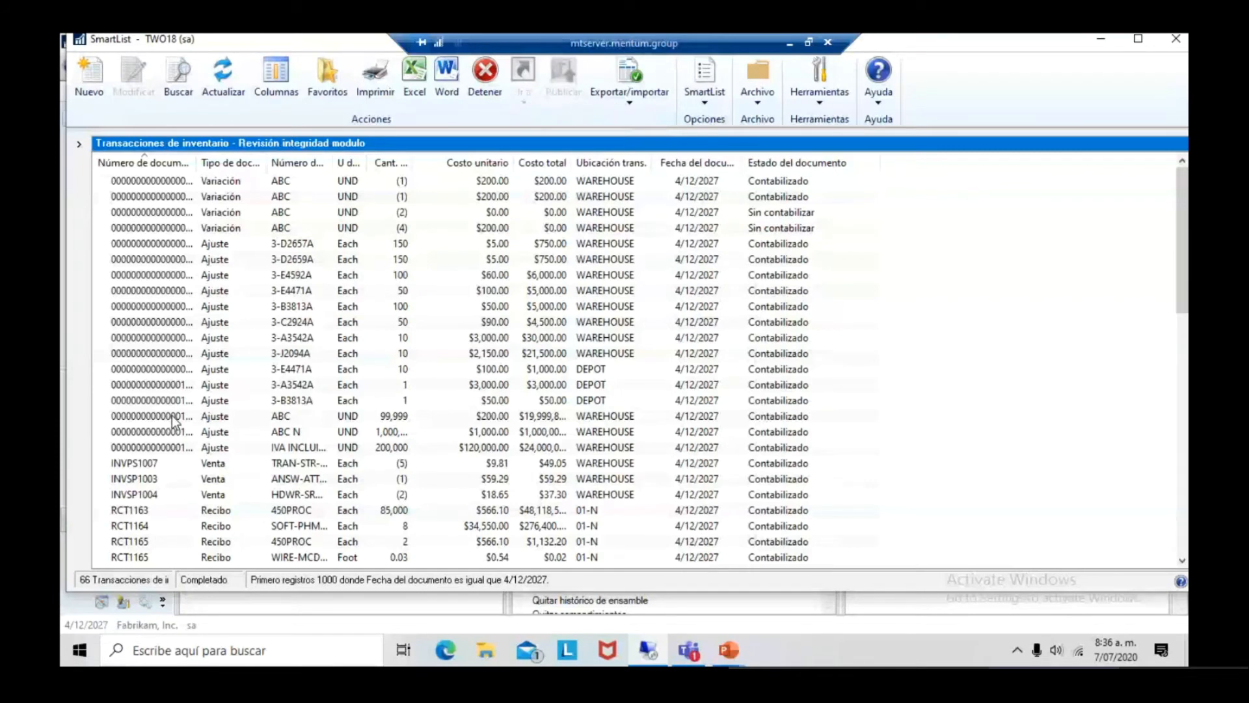
Widen the Número de artículo column and open the unposted Variación transaction for item ABC with quantity (4).
double_click(331, 164)
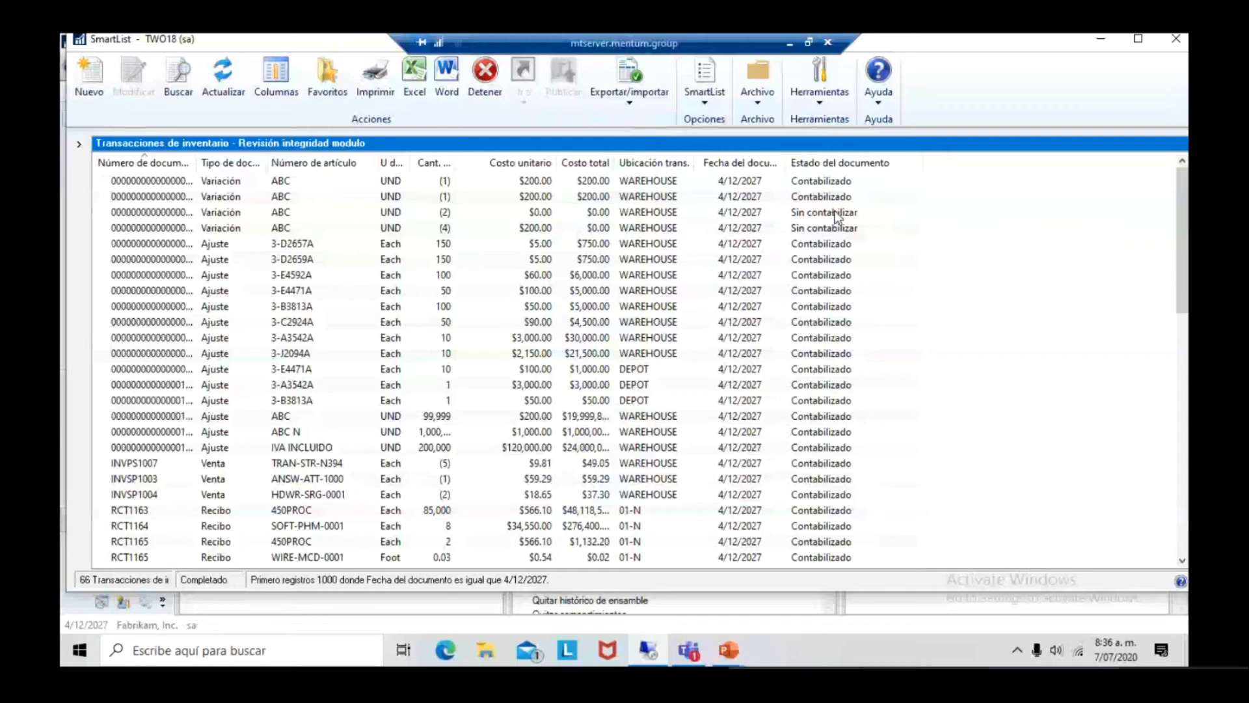
double_click(836, 228)
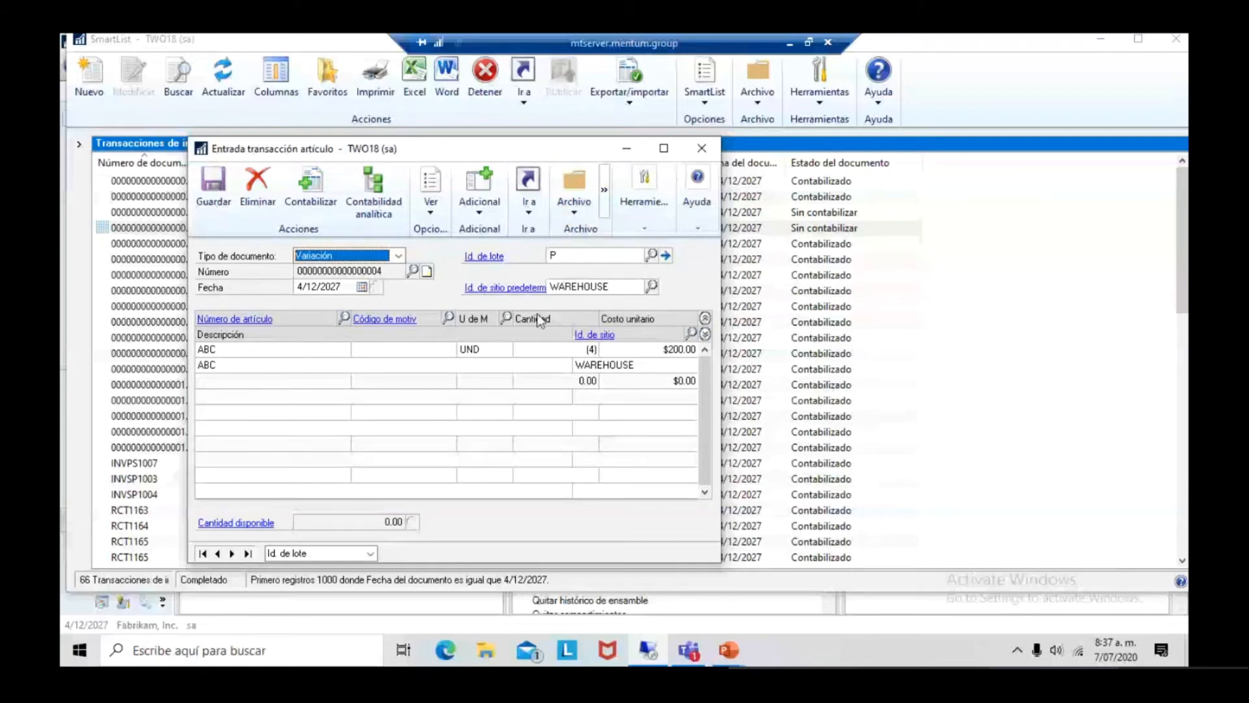
Close the transaction entry and review the document types, costs, and posting statuses throughout the Revisión integridad modulo results.
click(703, 150)
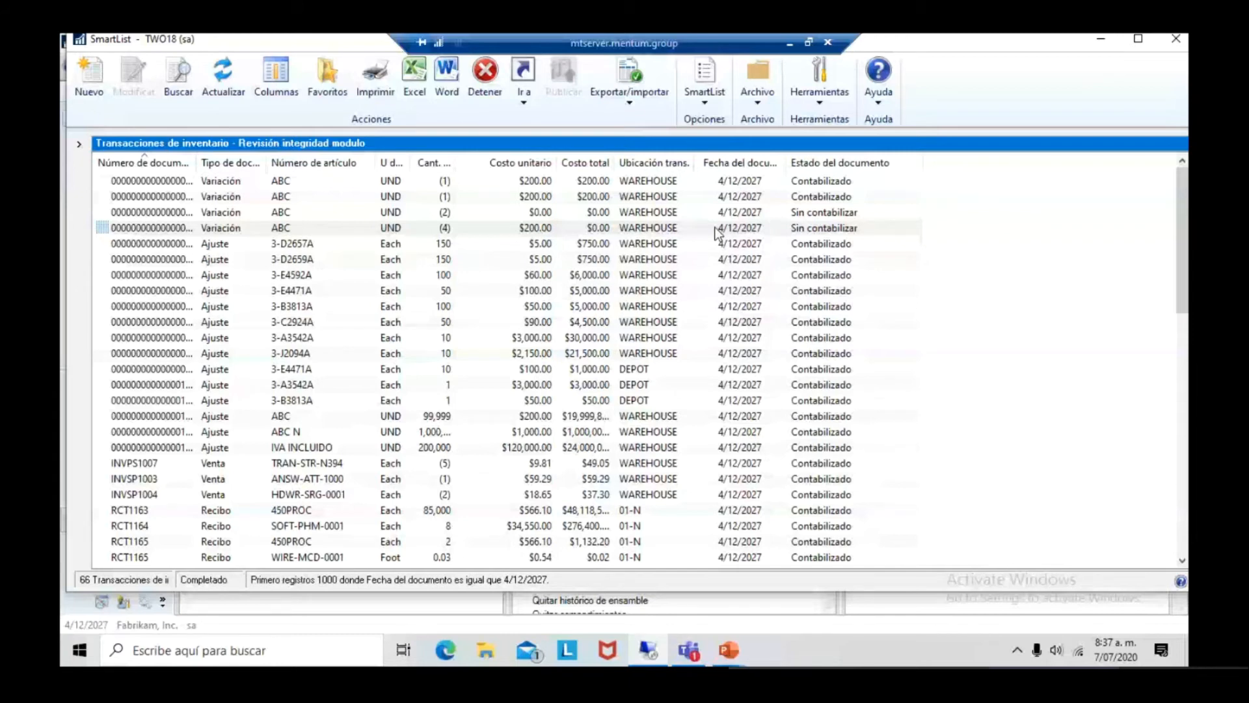
click(588, 354)
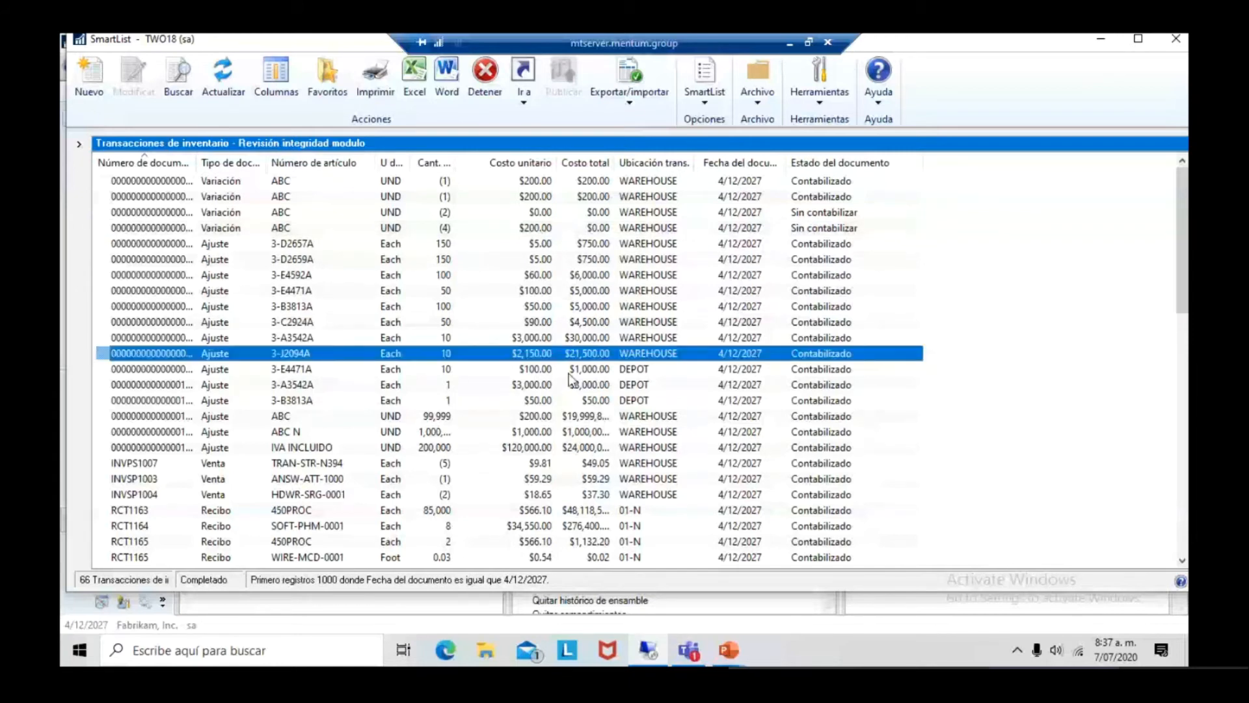
scroll(569, 377, down, 3)
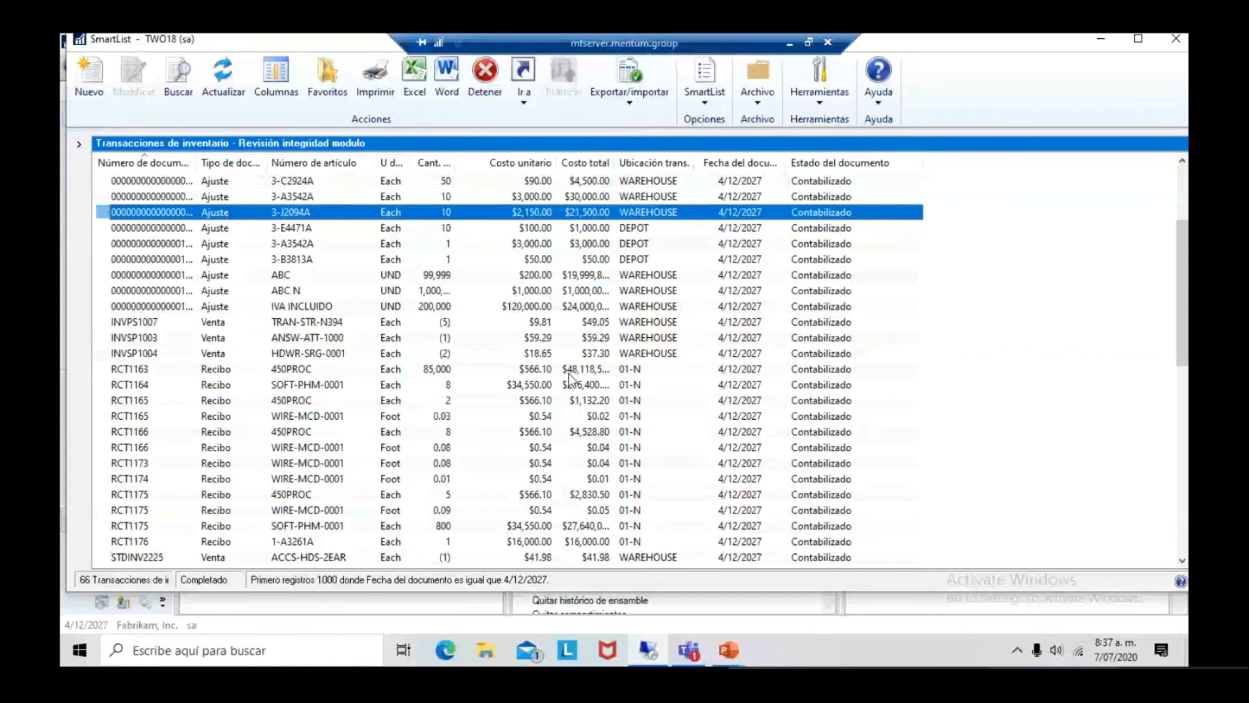
scroll(570, 377, down, 10)
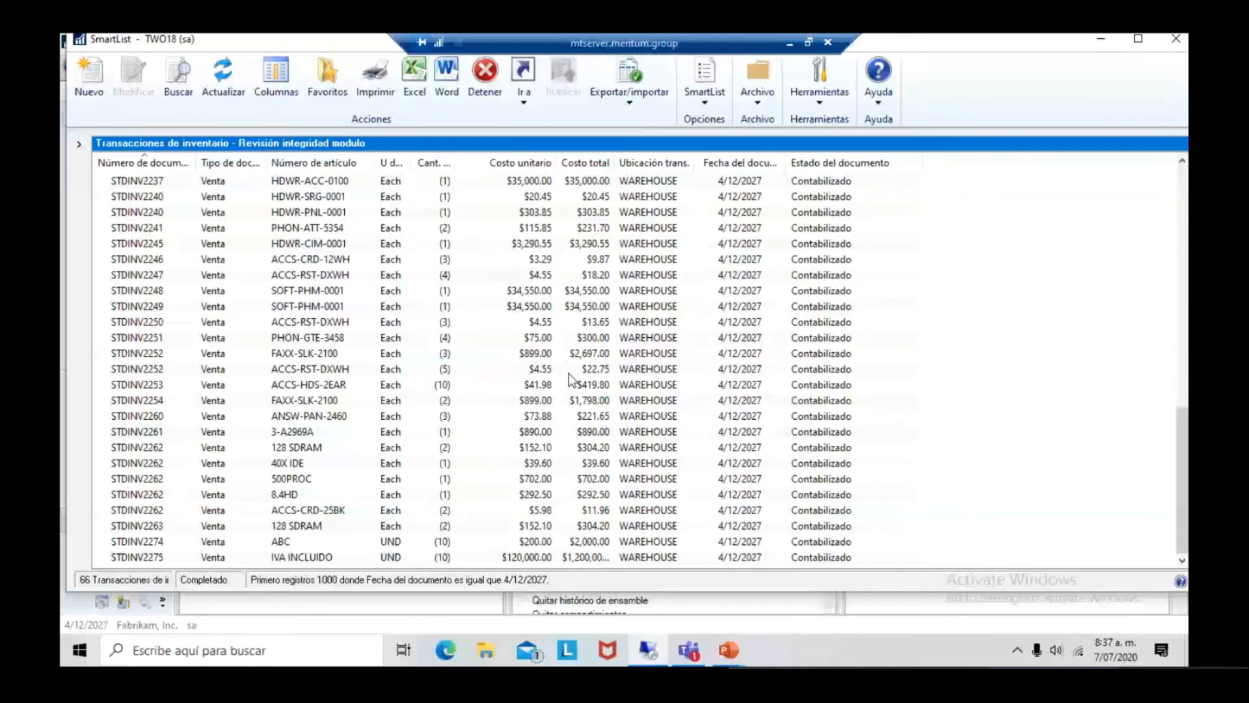
scroll(569, 378, up, 12)
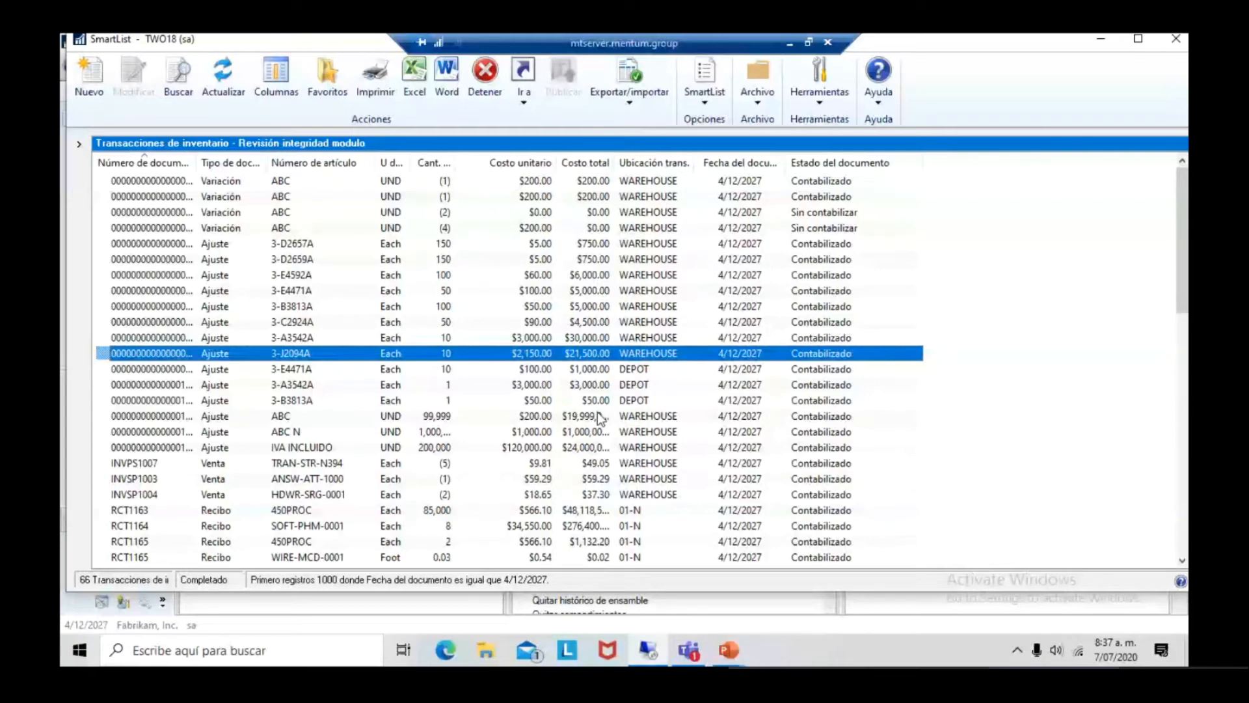
scroll(322, 399, down, 2)
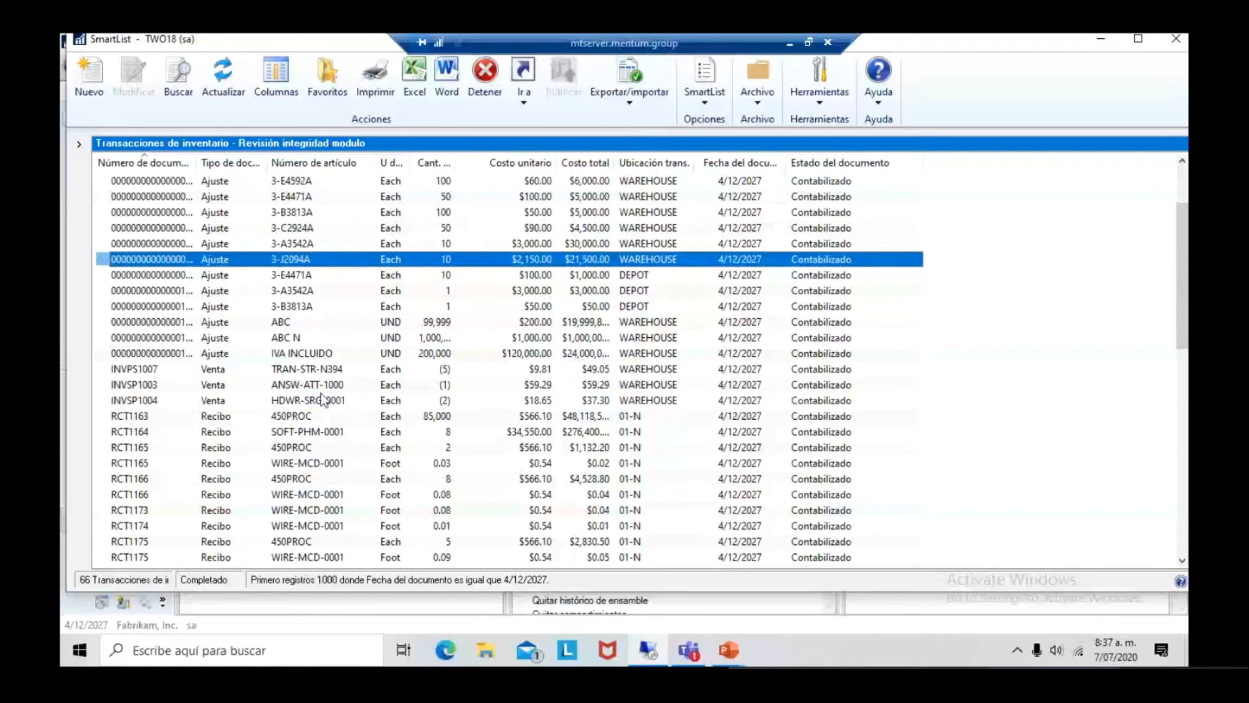
scroll(322, 399, down, 2)
scroll(322, 398, down, 5)
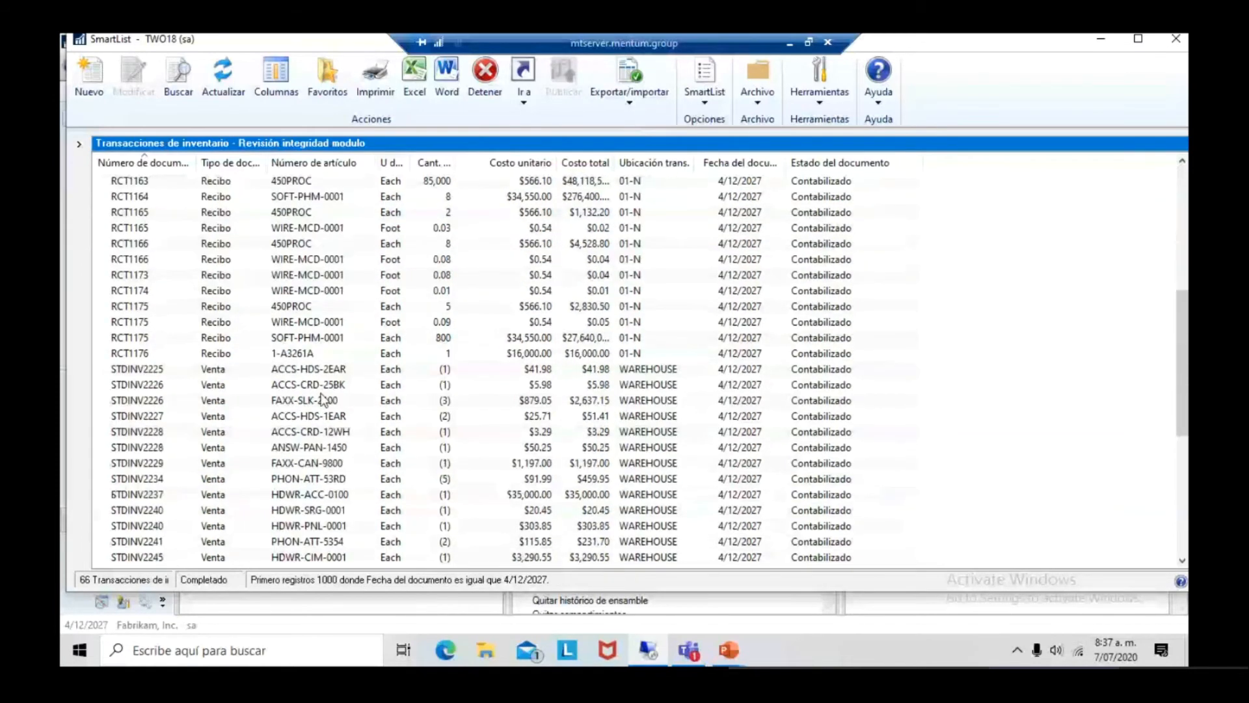
scroll(322, 399, down, 5)
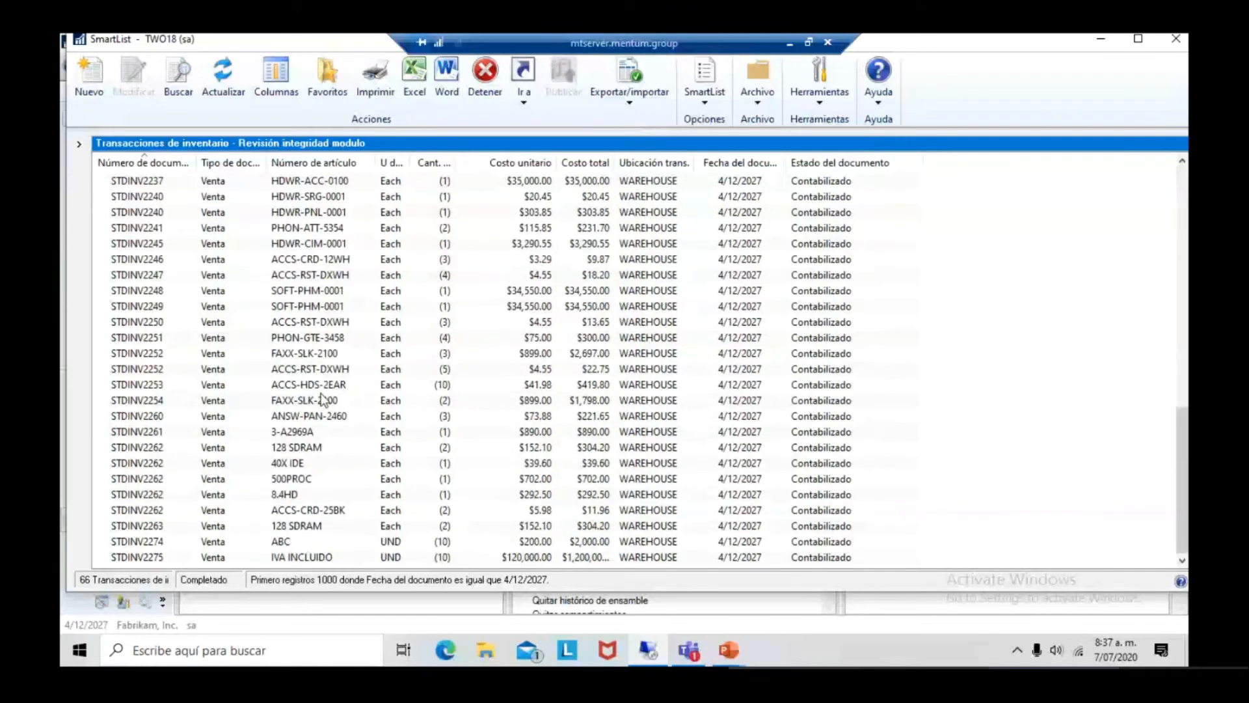
click(185, 276)
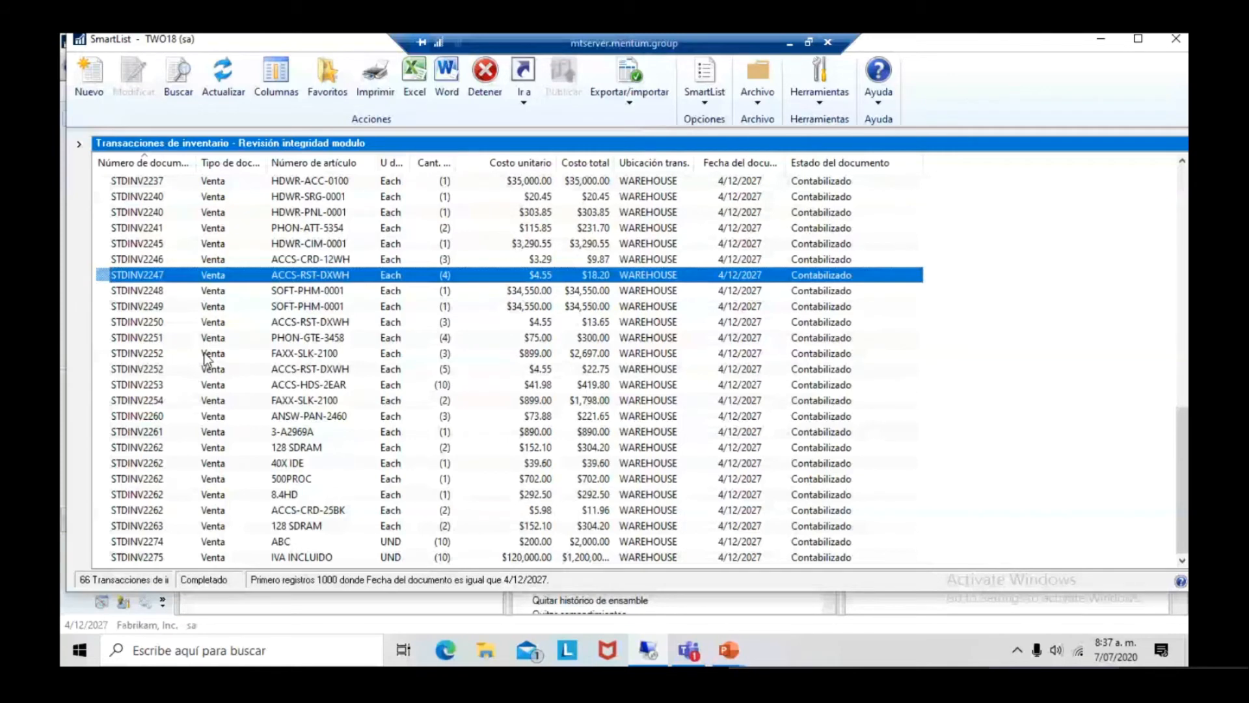
scroll(226, 378, up, 7)
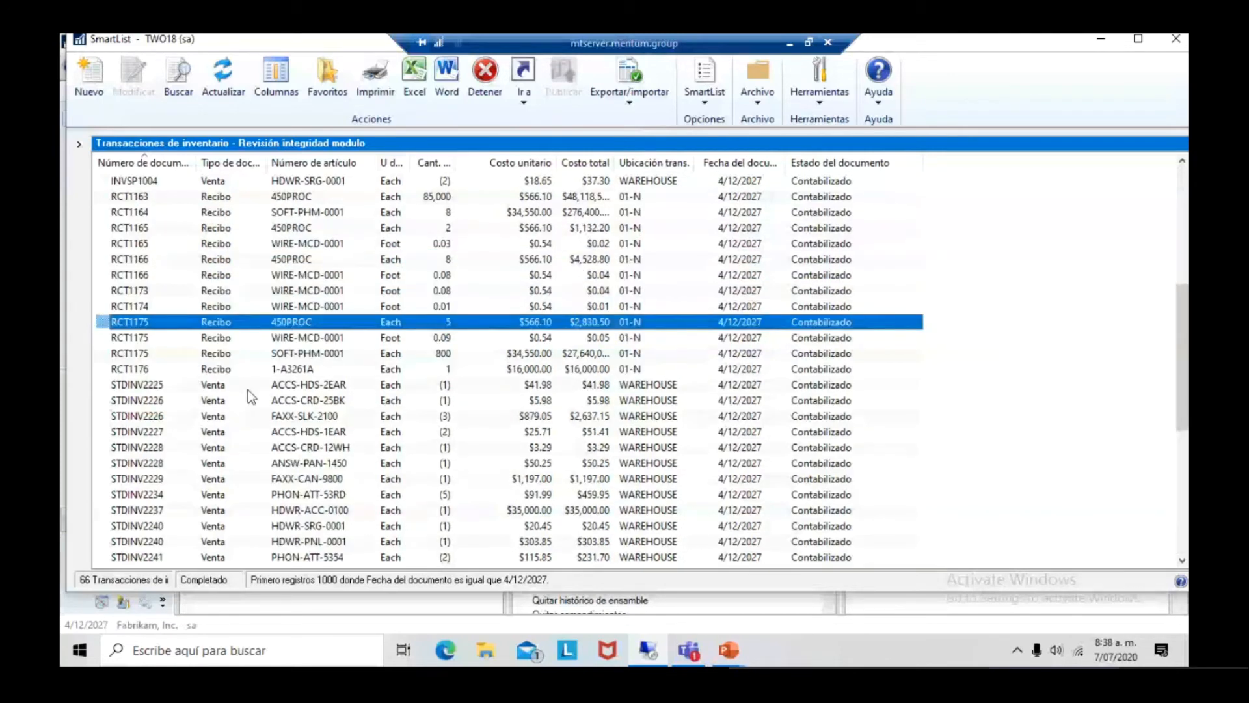
scroll(248, 394, up, 3)
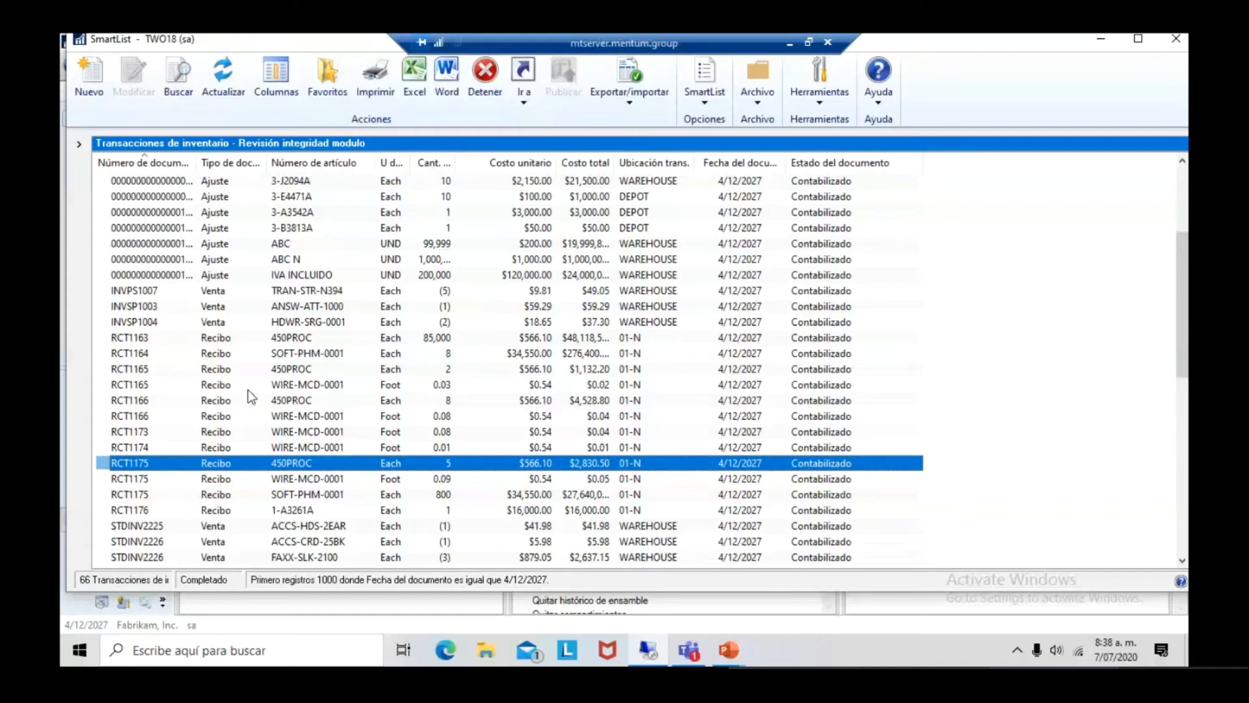
scroll(224, 225, up, 4)
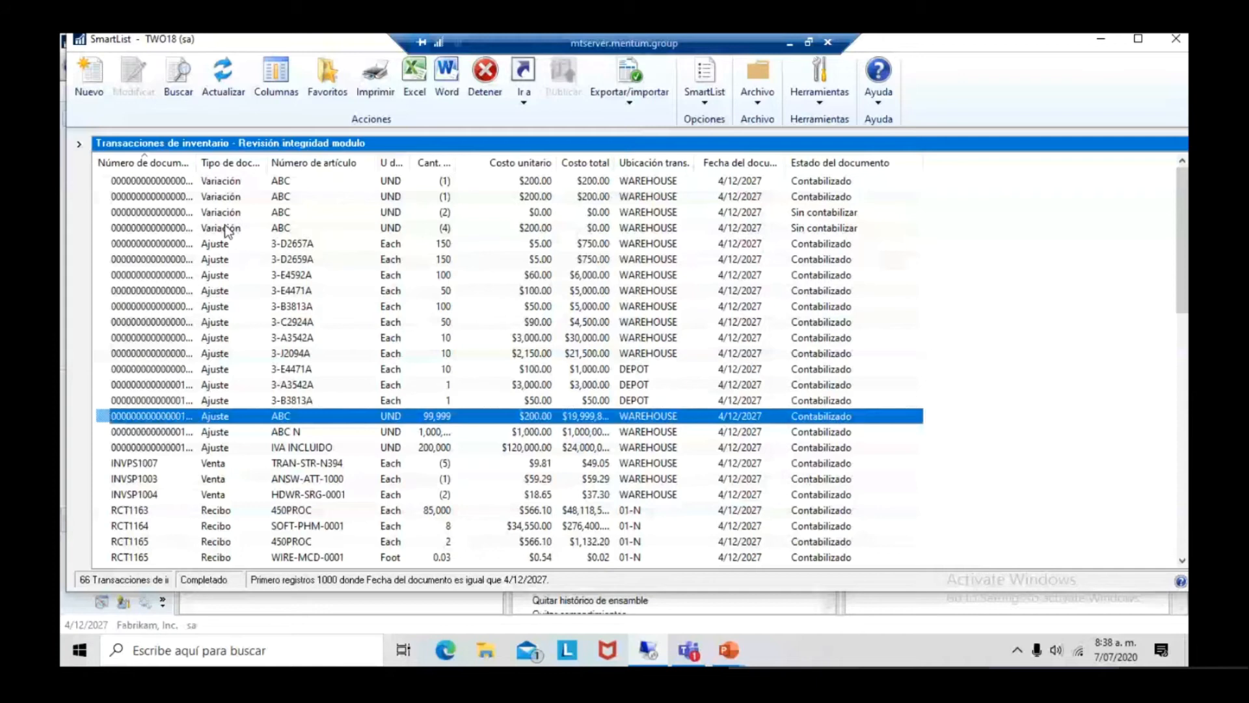
Export the inventory transaction results to Excel and minimize the resulting workbook.
click(225, 214)
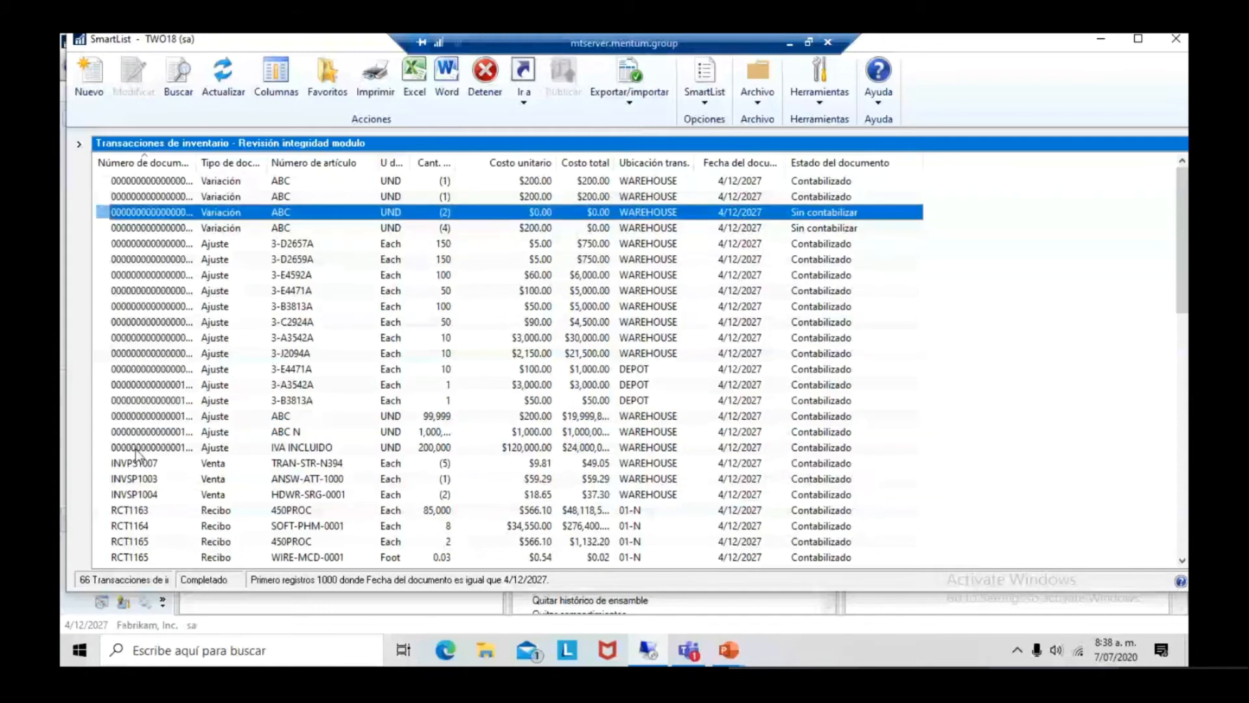
click(415, 95)
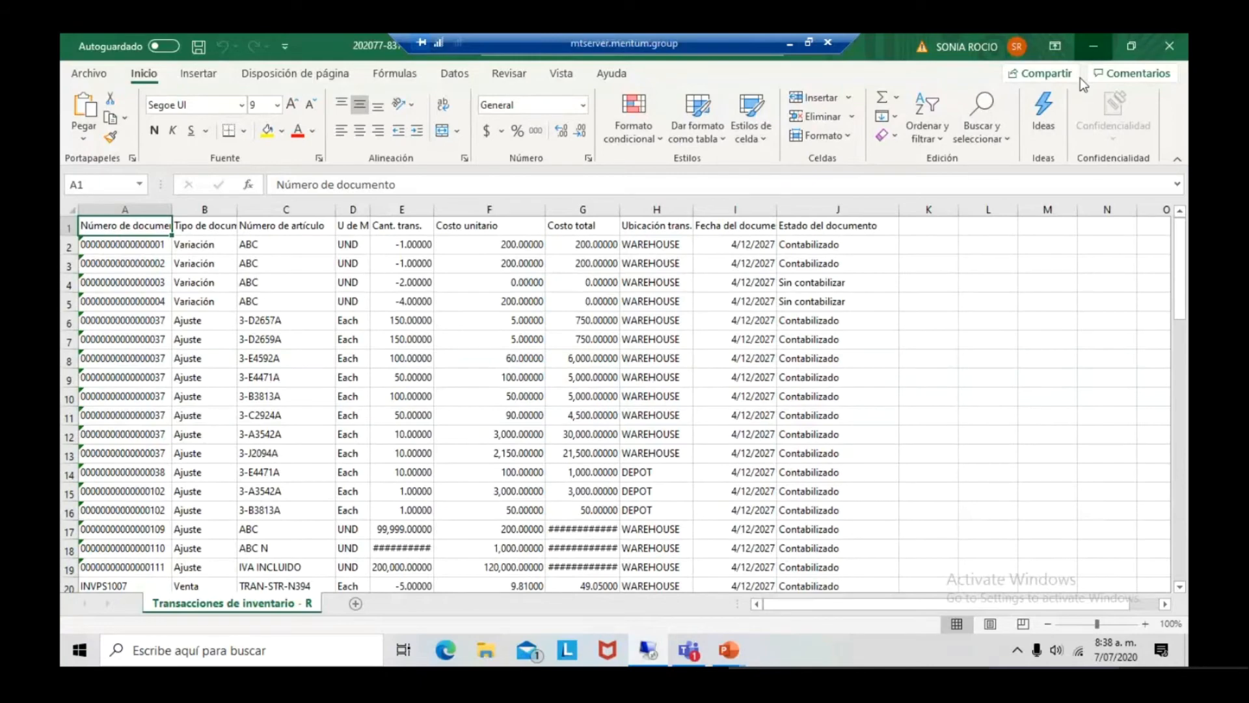
click(1093, 47)
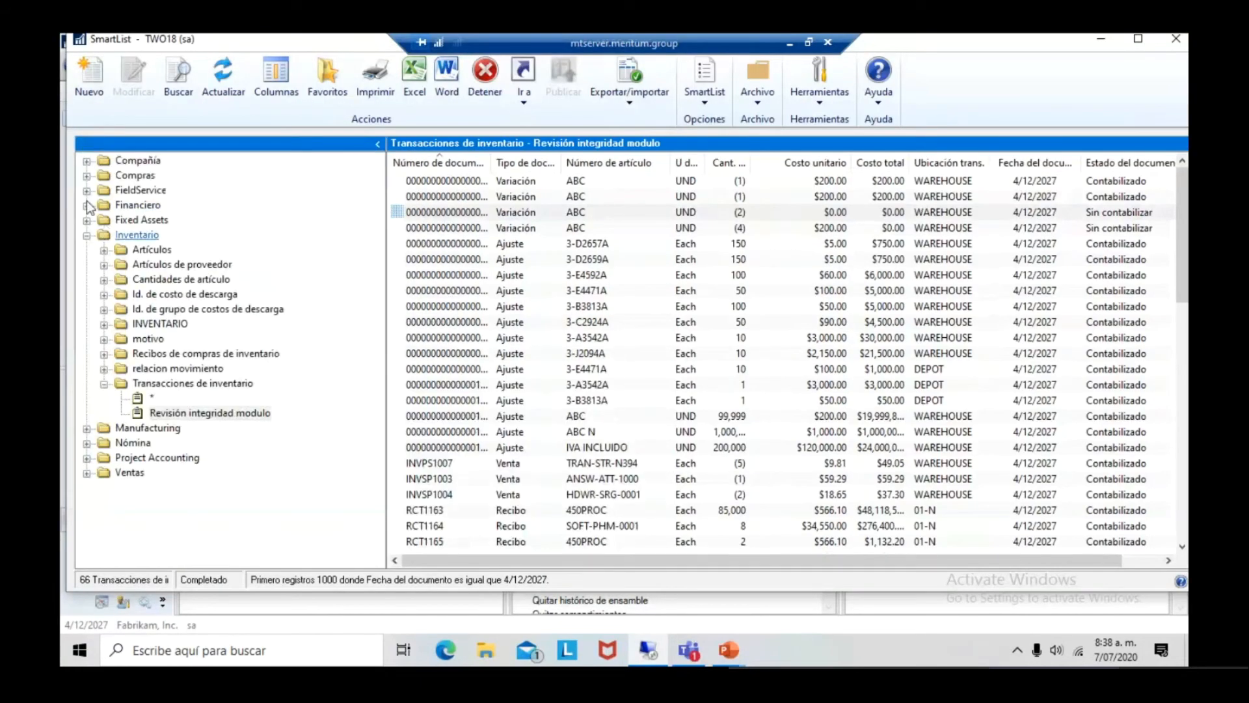
Run the Validación inventario cuenta mes favorite under the Transacciones de cuenta folder of Financiero and select its first record.
click(87, 206)
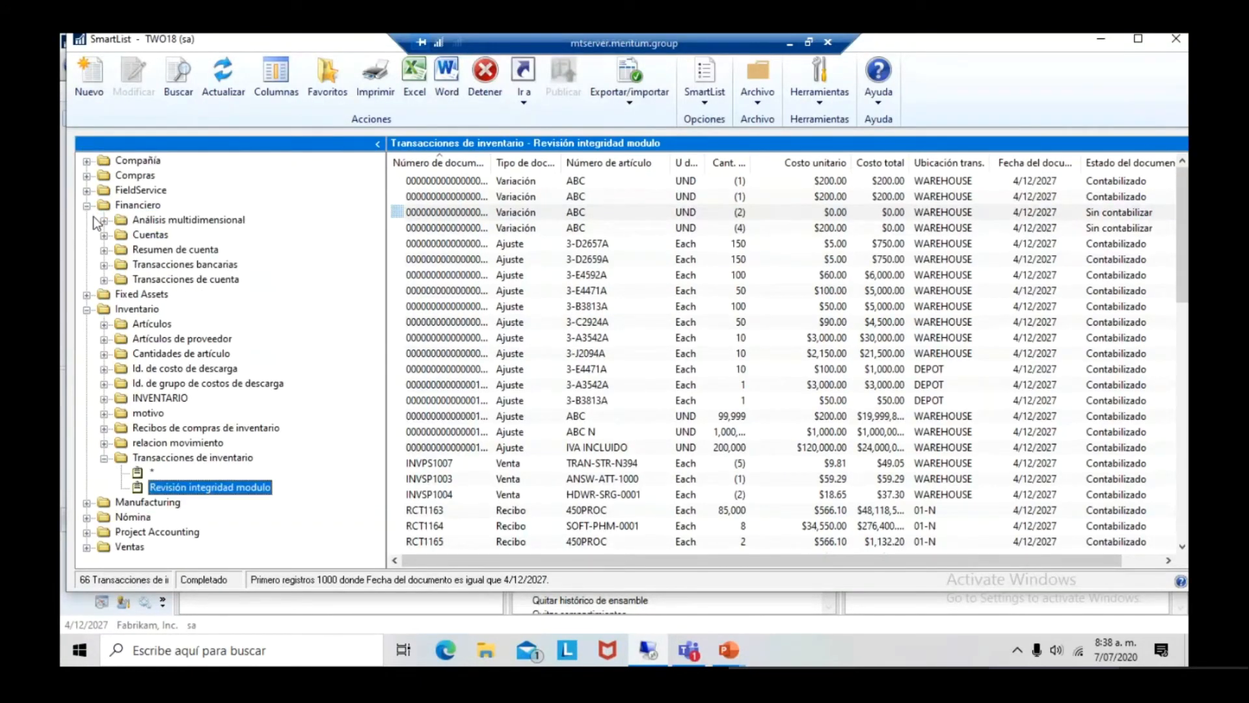
click(104, 280)
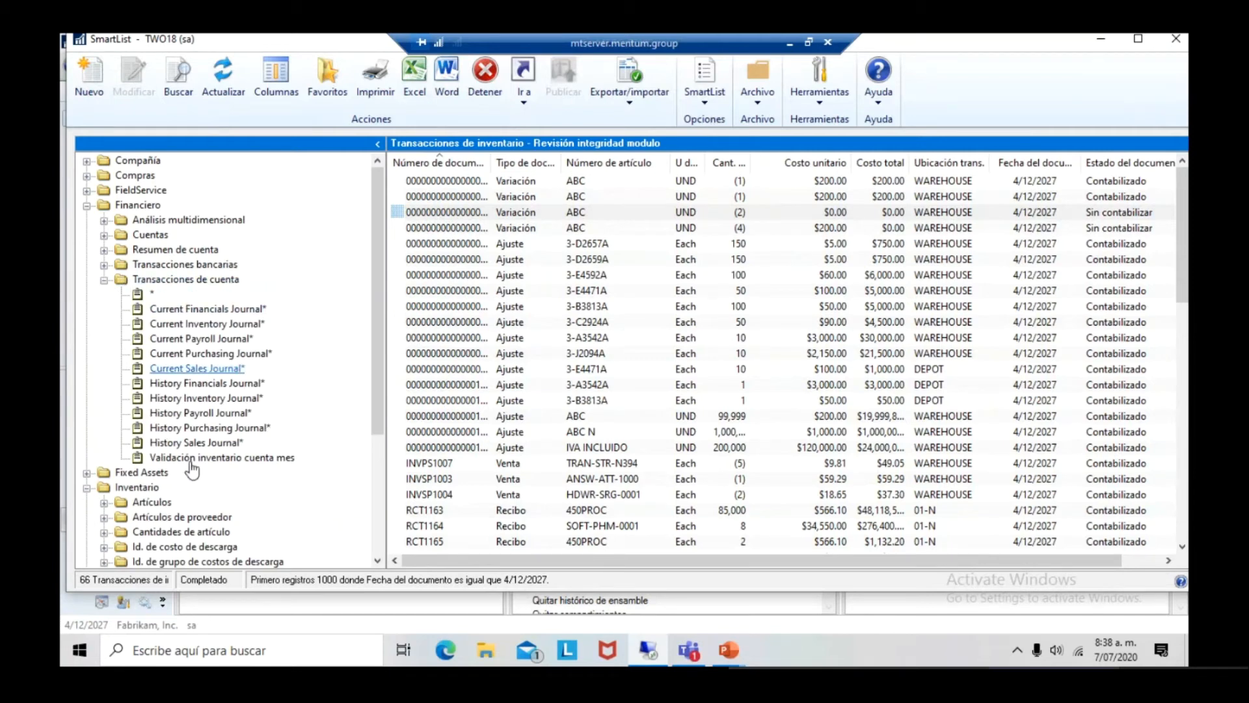
click(170, 460)
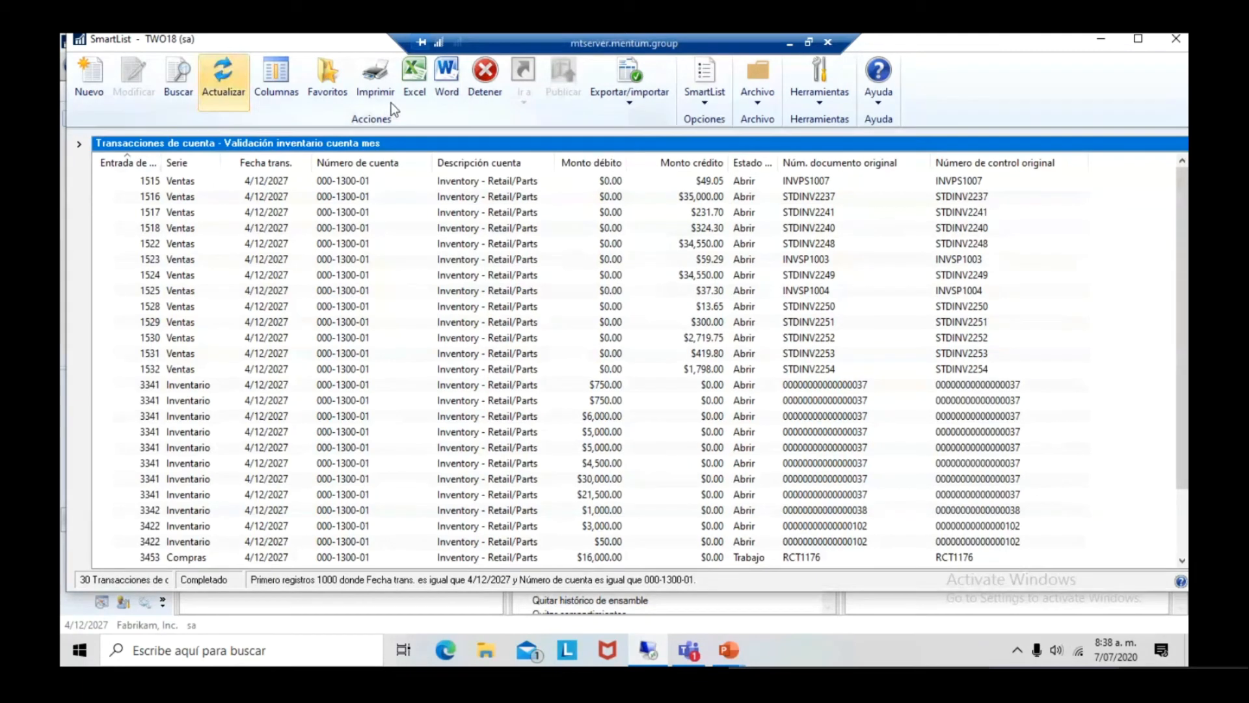
click(349, 187)
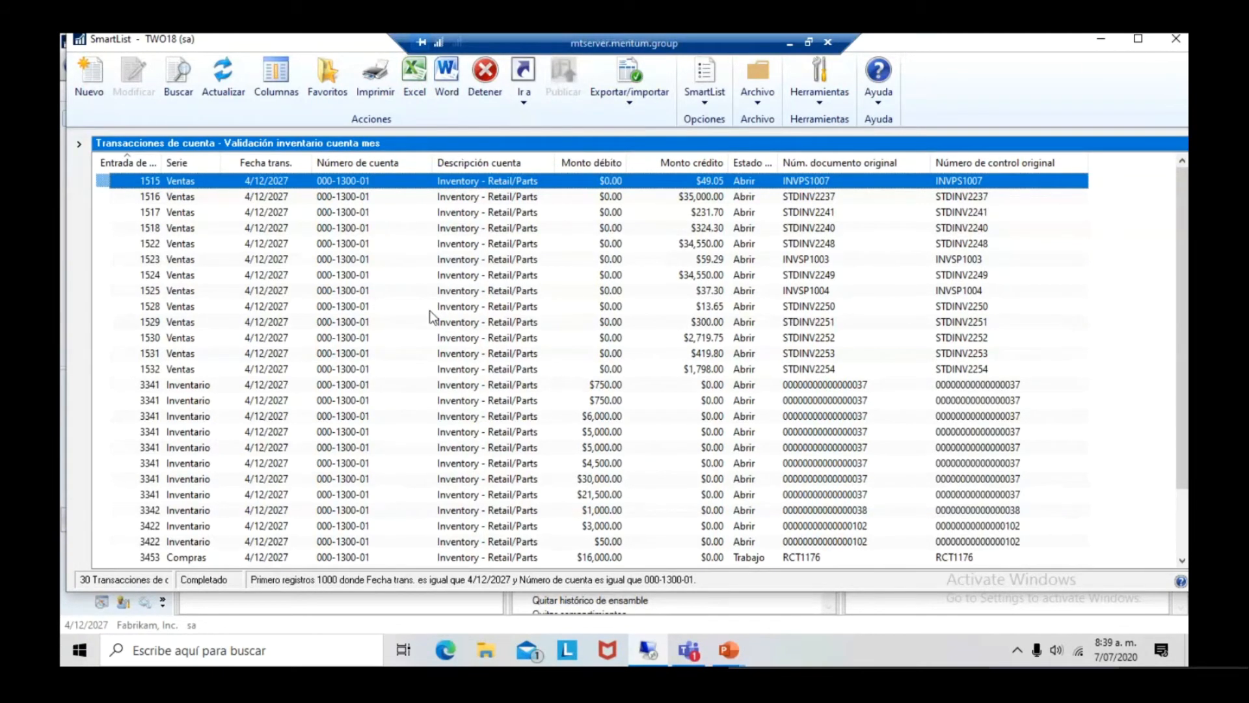
Close SmartList and open the Financiero checklists for the Contabilidad module.
click(1173, 44)
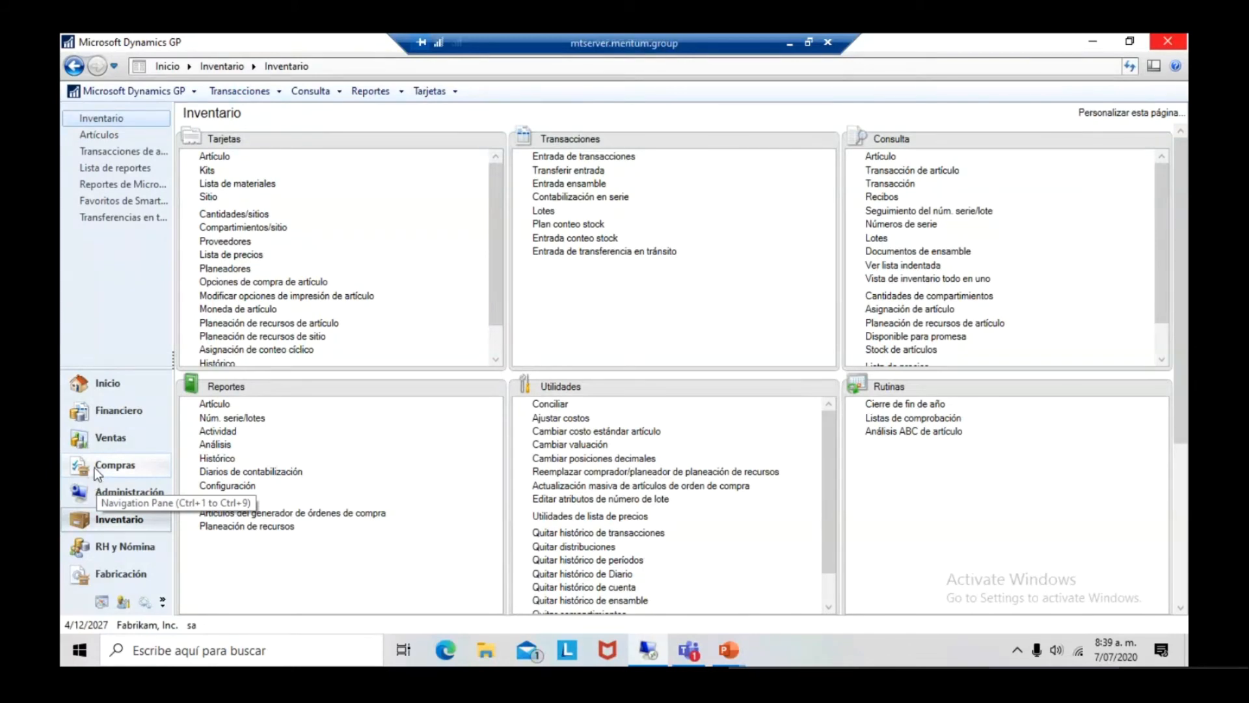
click(122, 410)
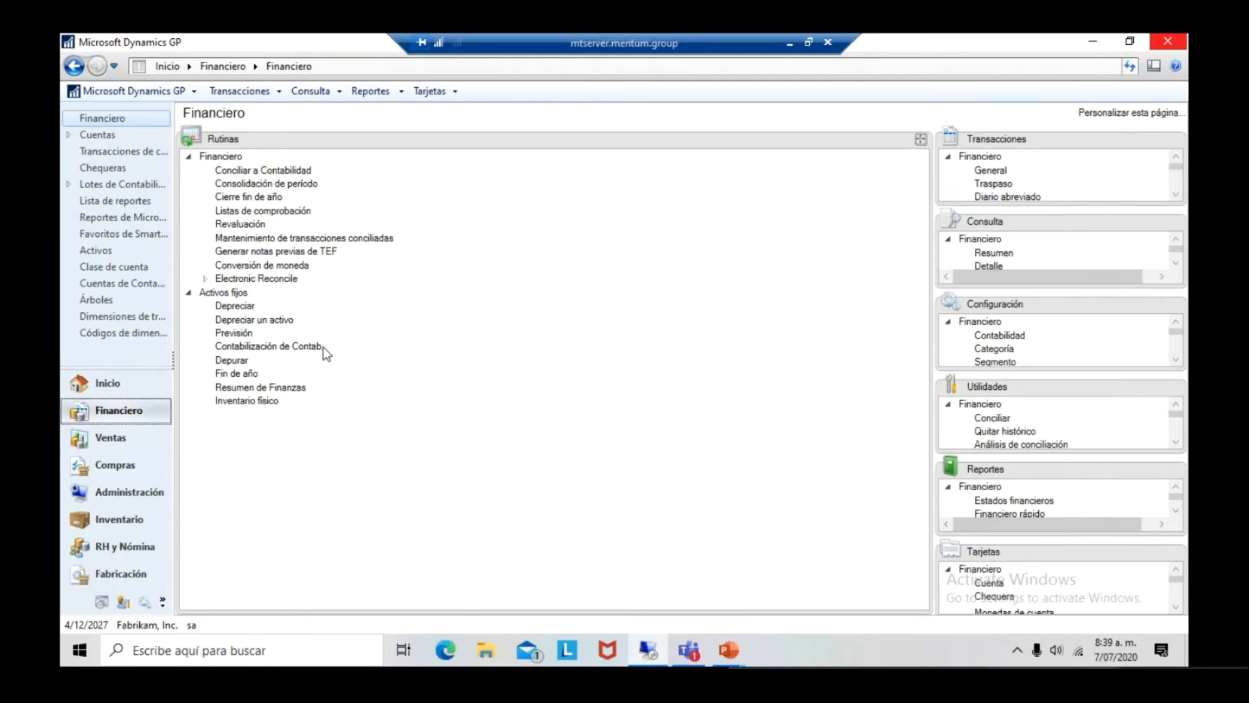
click(286, 214)
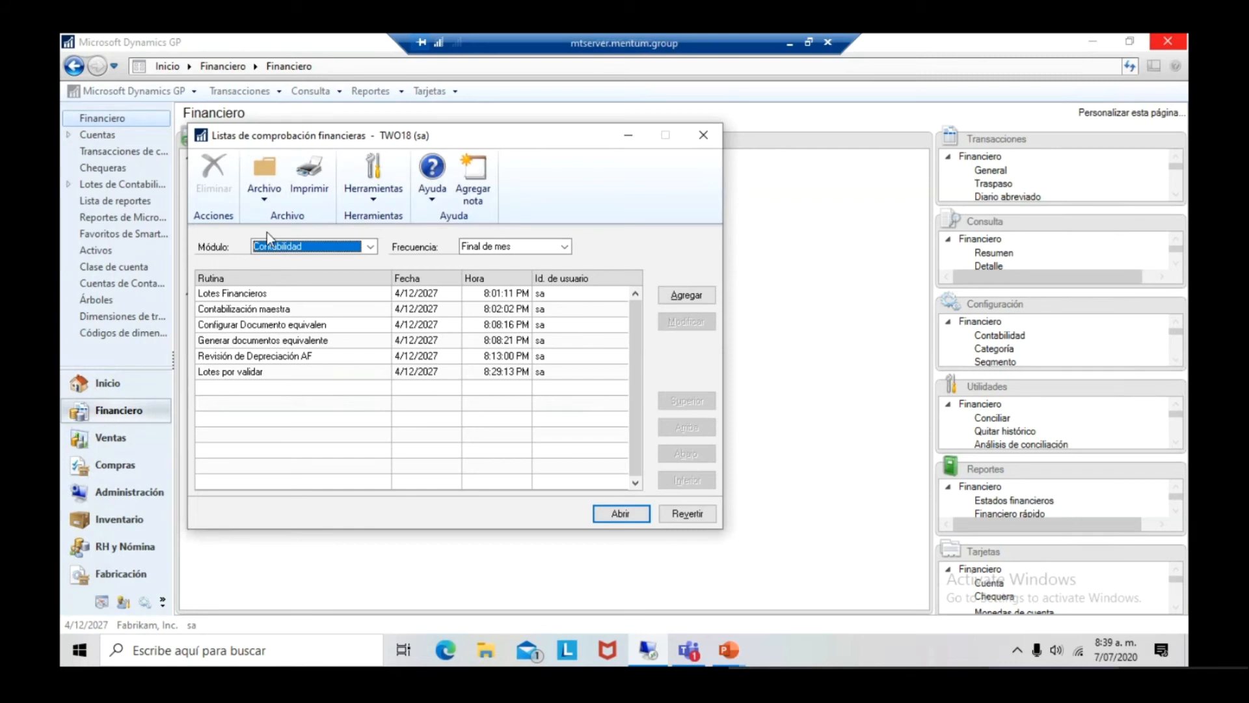
click(304, 247)
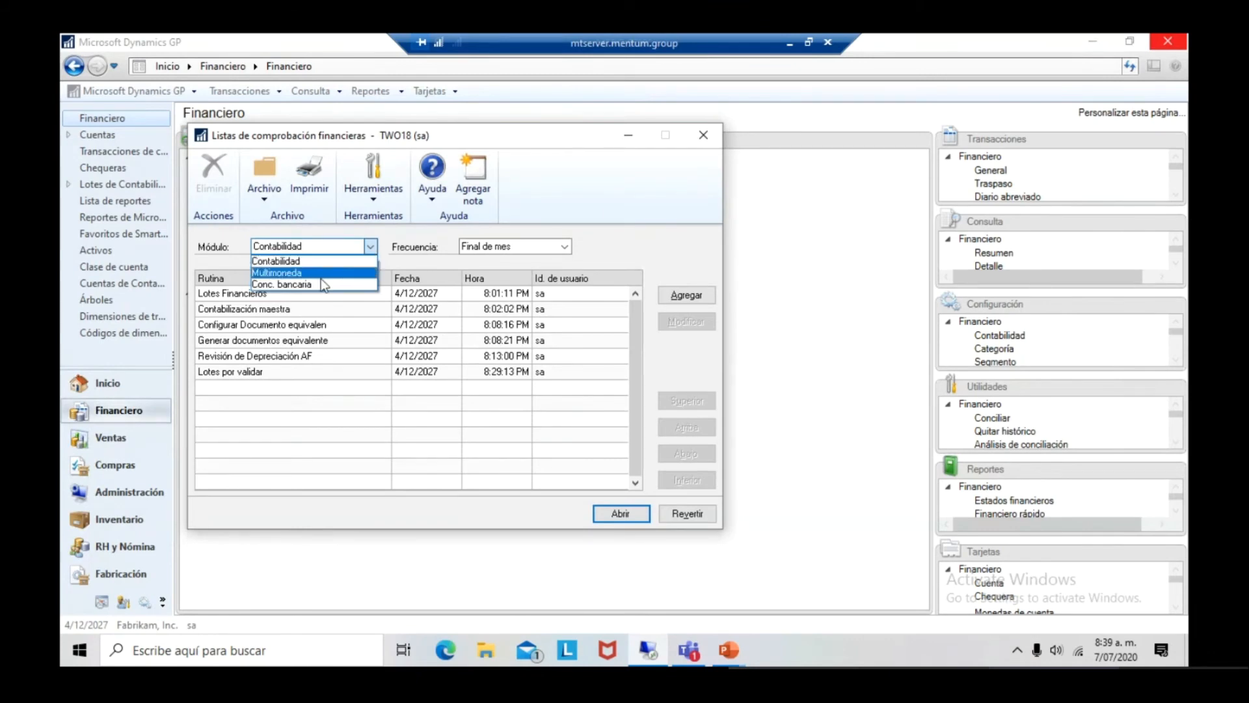
click(285, 262)
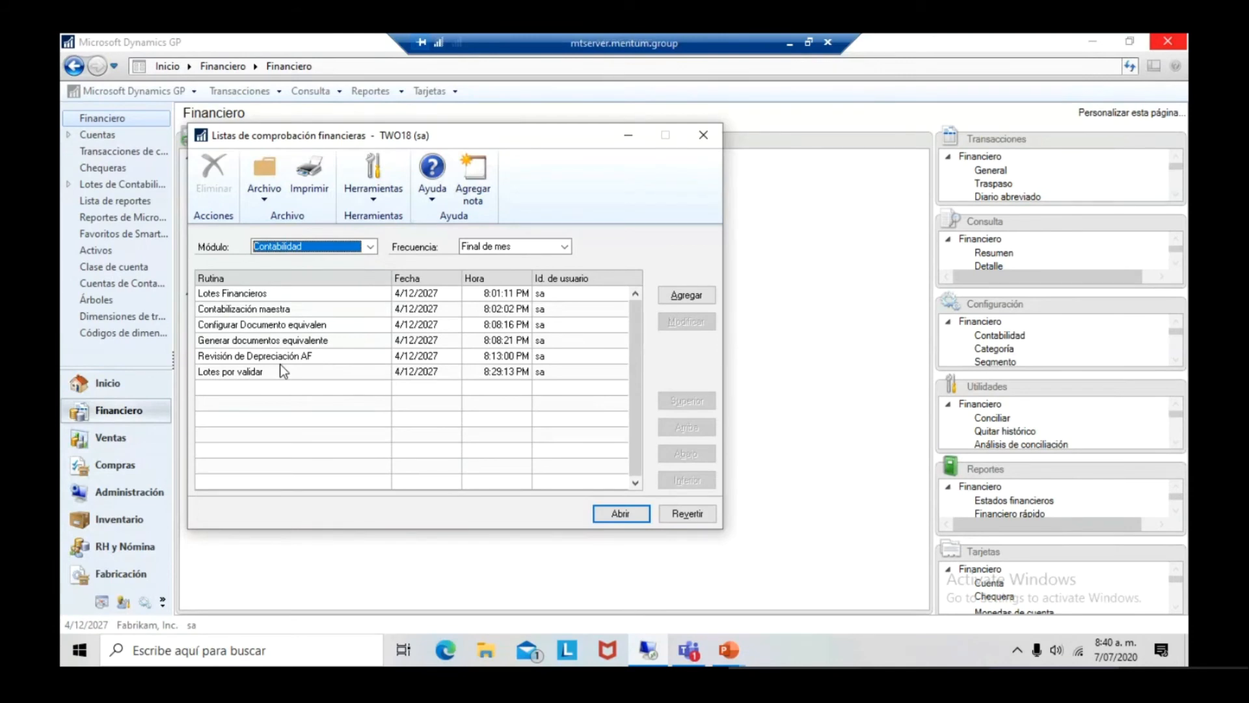
View the form for adding a routine without saving it, and open the Lotes Financieros routine from the checklist.
click(686, 295)
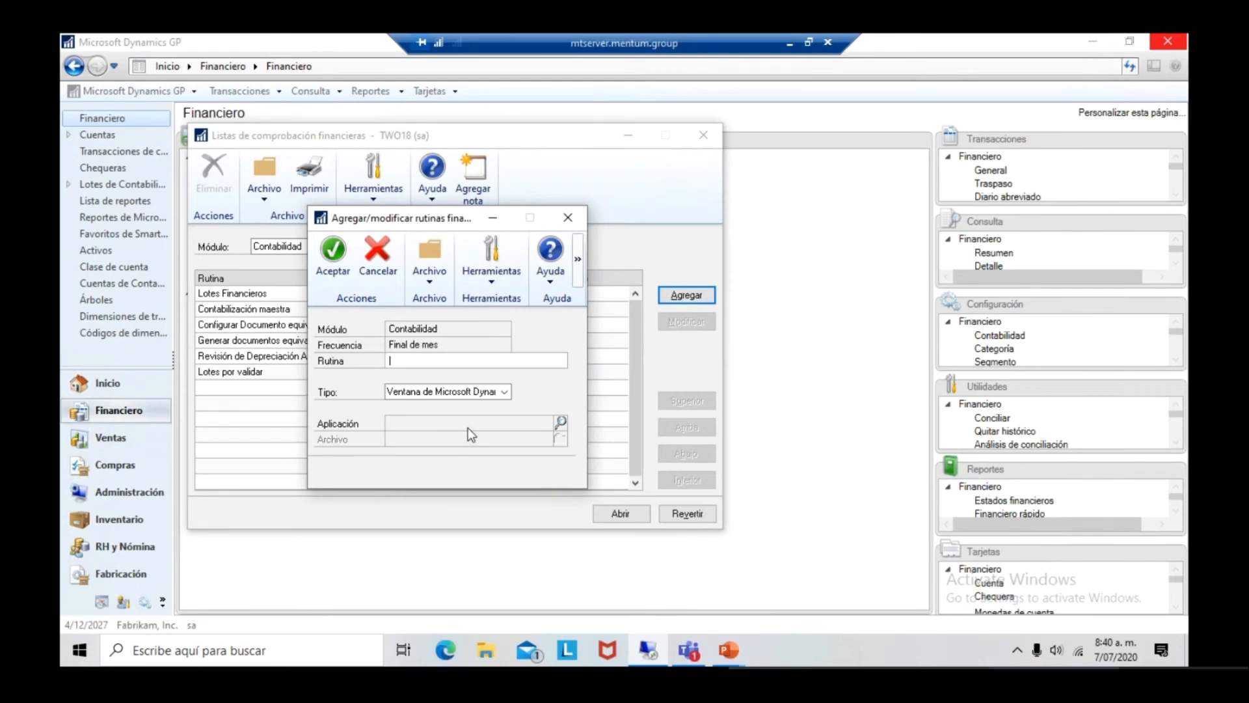
click(567, 218)
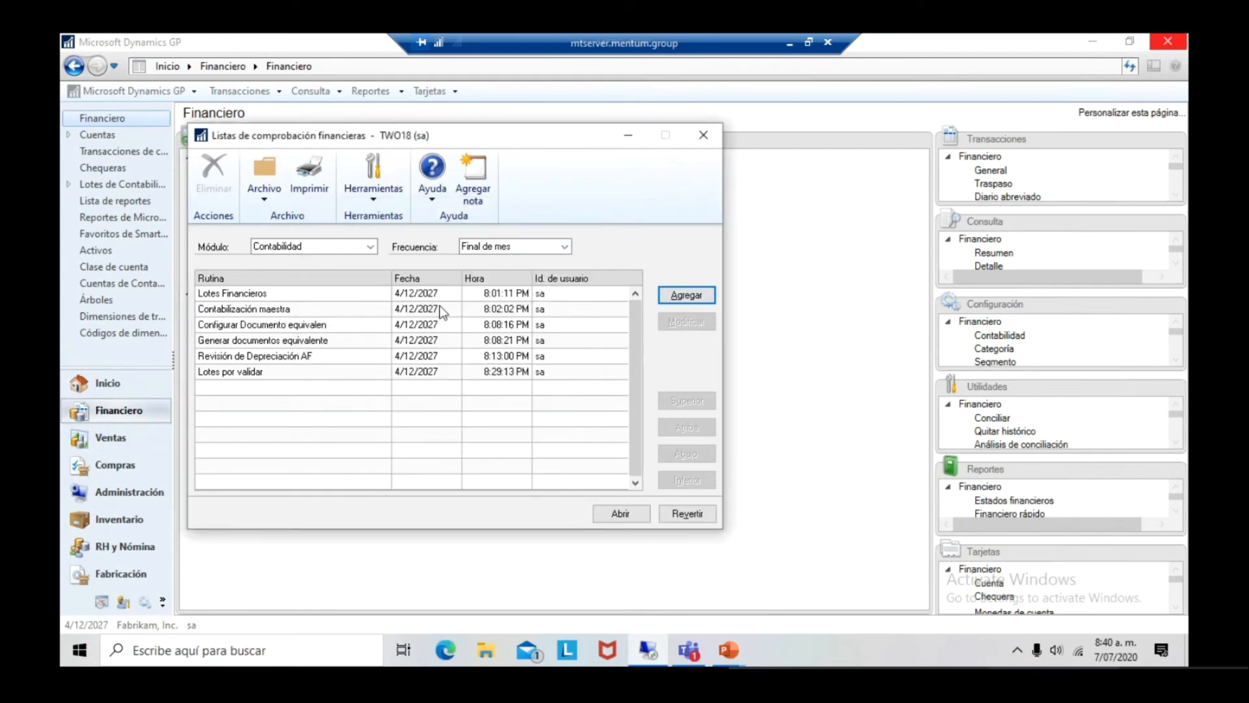
click(228, 301)
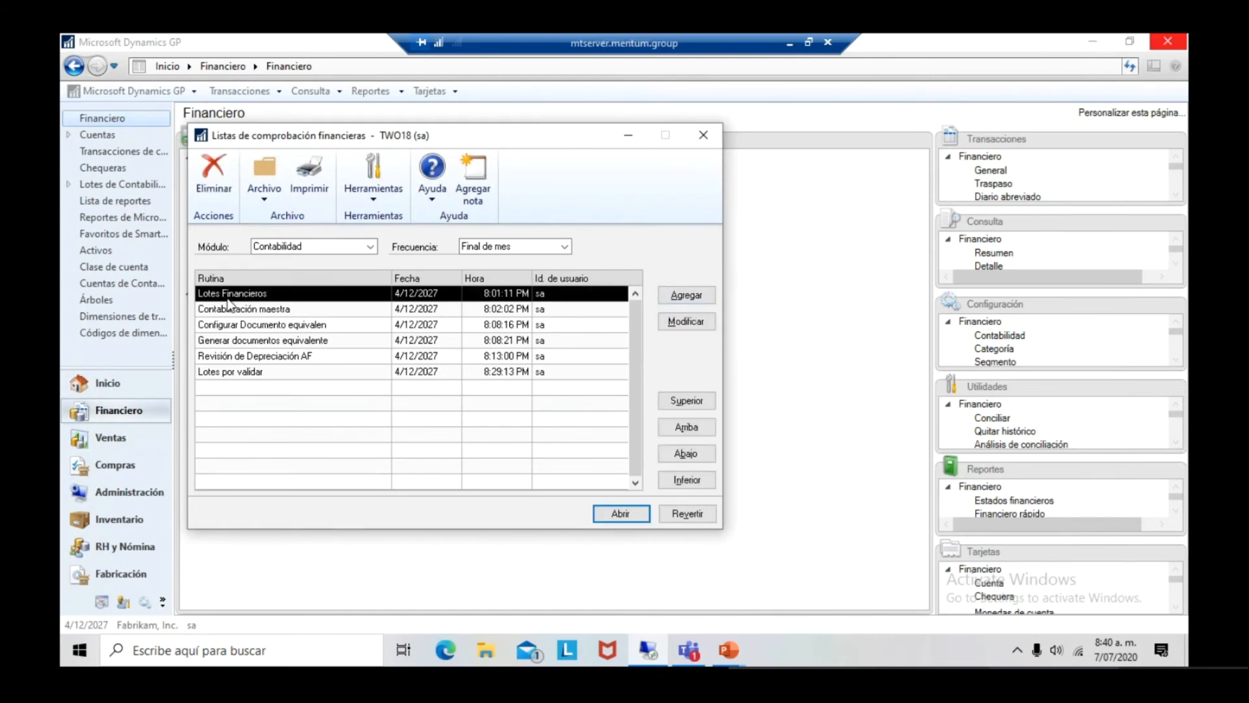
click(620, 511)
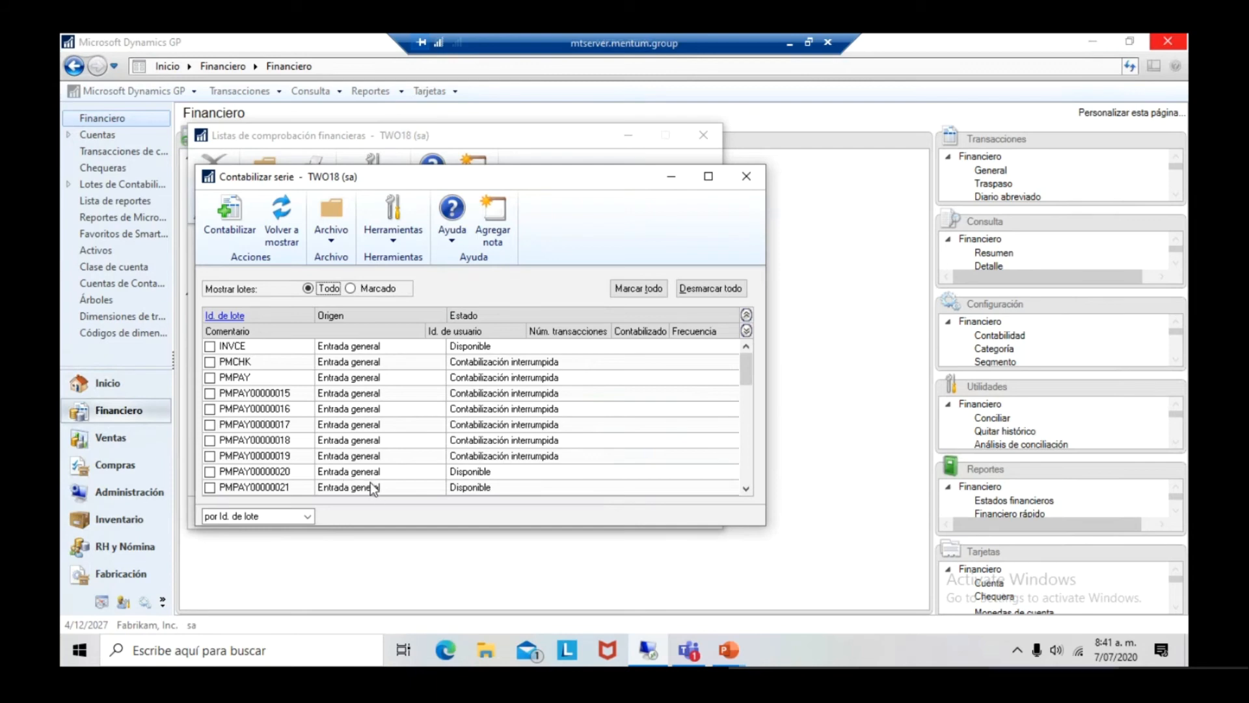
Examine the financial batches and their statuses throughout the Contabilizar serie list, and minimize that window.
click(747, 489)
click(747, 488)
click(747, 489)
click(747, 489)
click(747, 489)
click(747, 489)
click(747, 489)
click(747, 489)
click(747, 489)
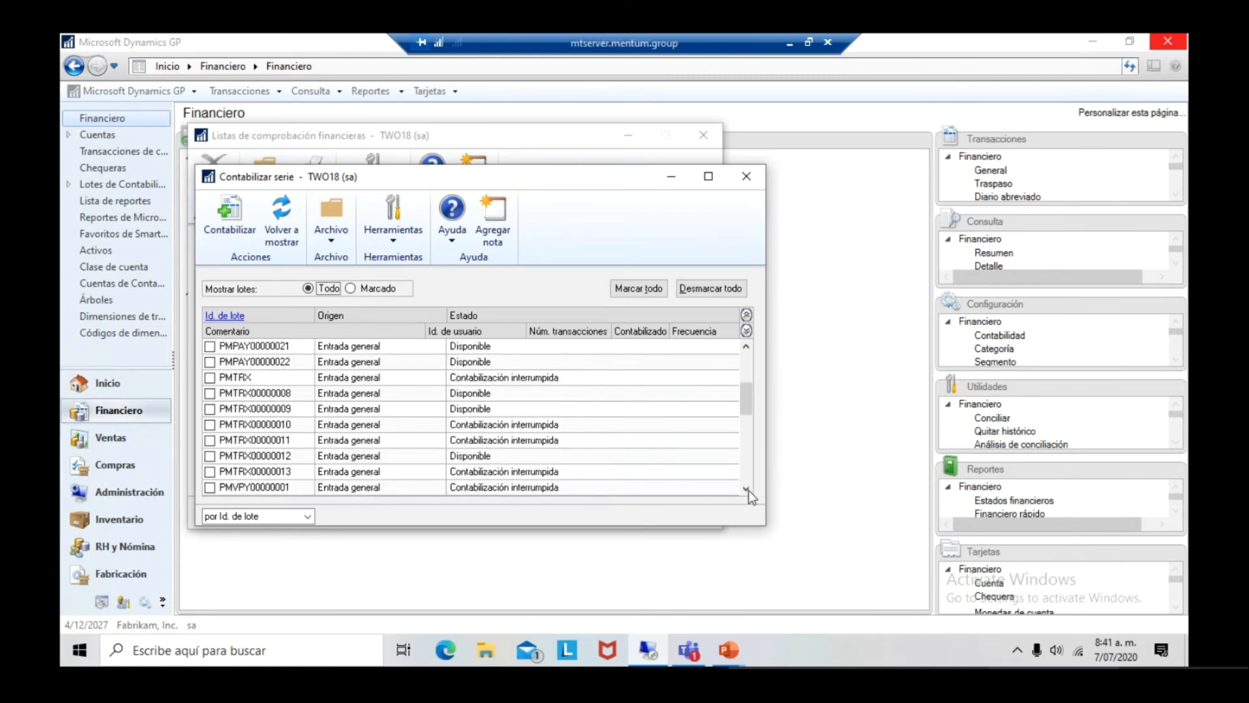
click(747, 488)
click(747, 488)
click(747, 488)
click(747, 488)
click(747, 489)
click(747, 489)
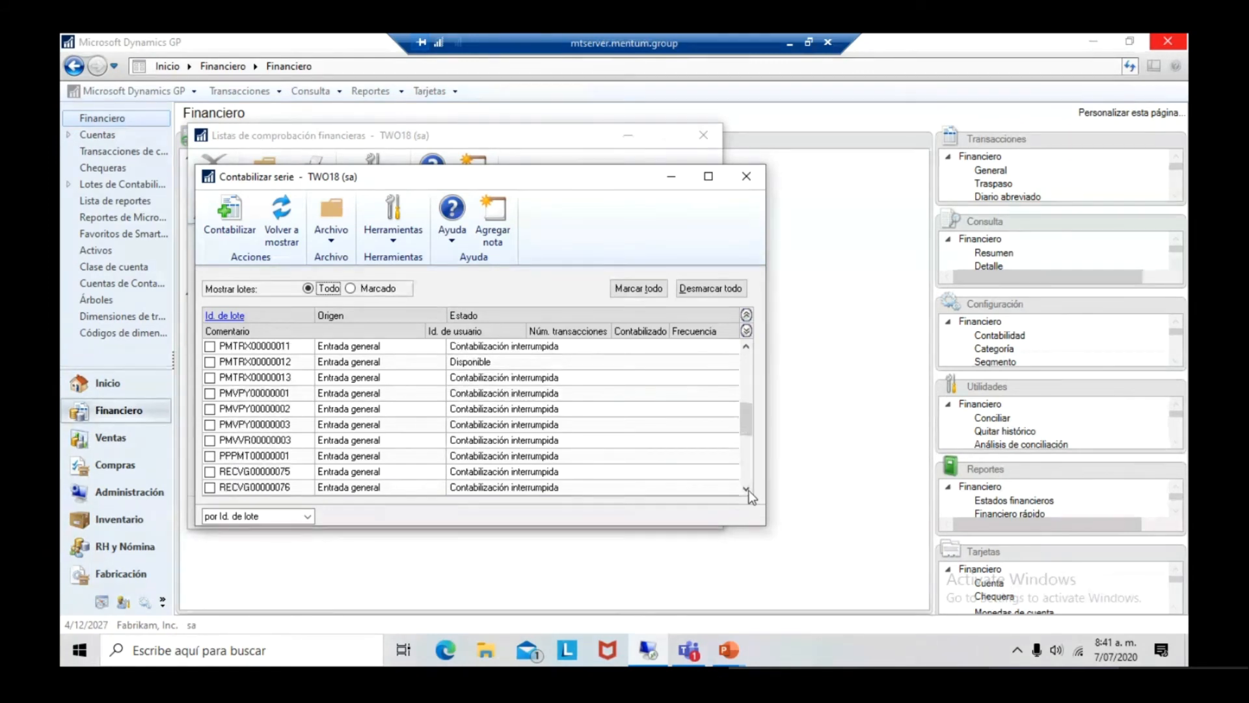
drag(749, 483, 749, 486)
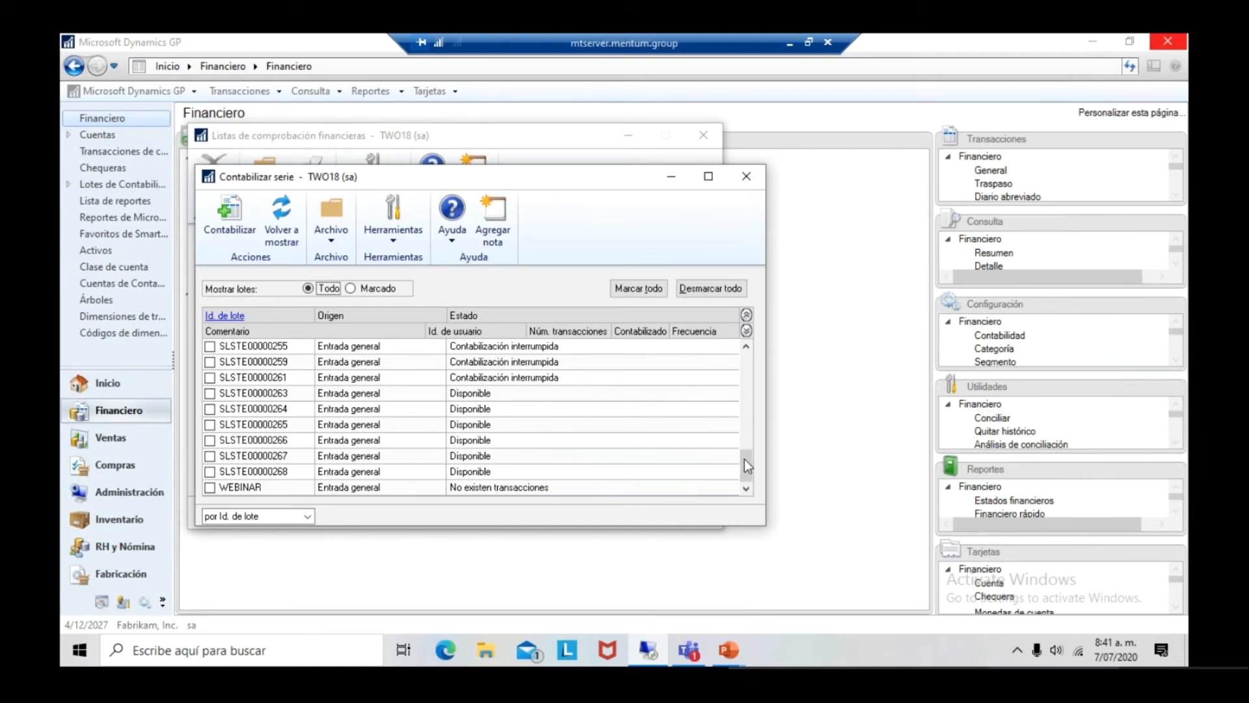
drag(744, 458, 746, 362)
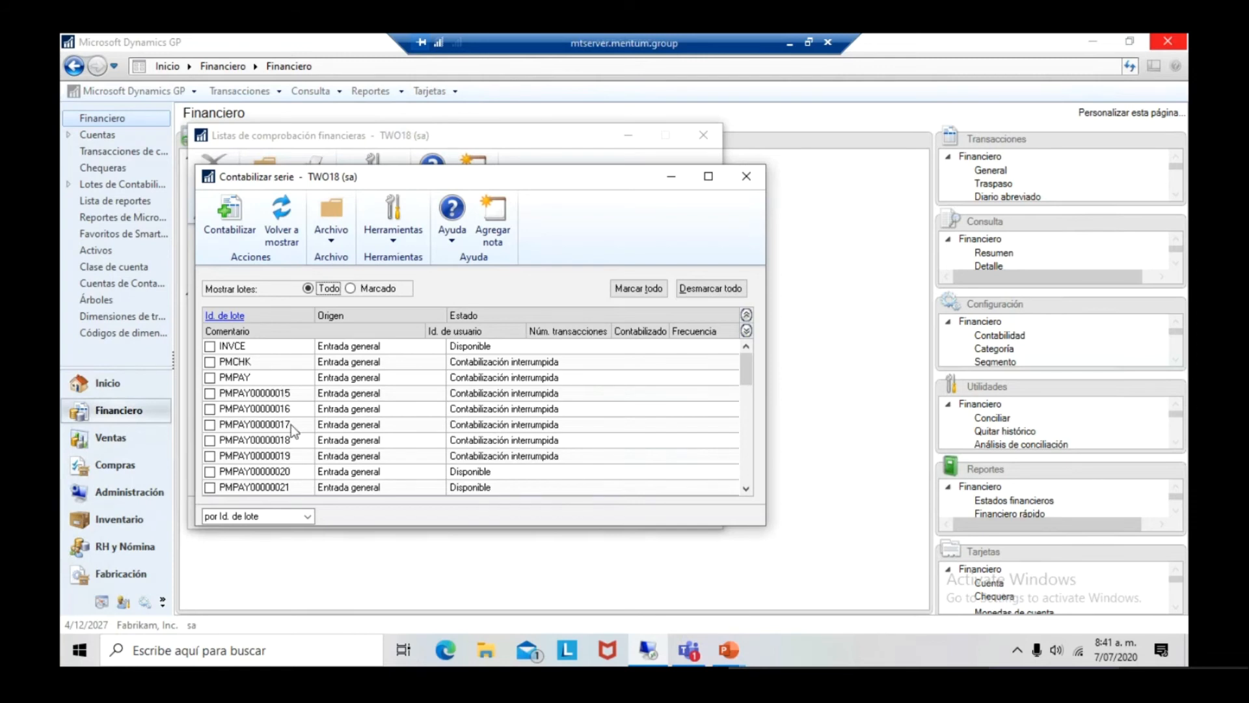
click(746, 490)
click(746, 489)
click(745, 489)
click(746, 489)
click(746, 489)
click(746, 490)
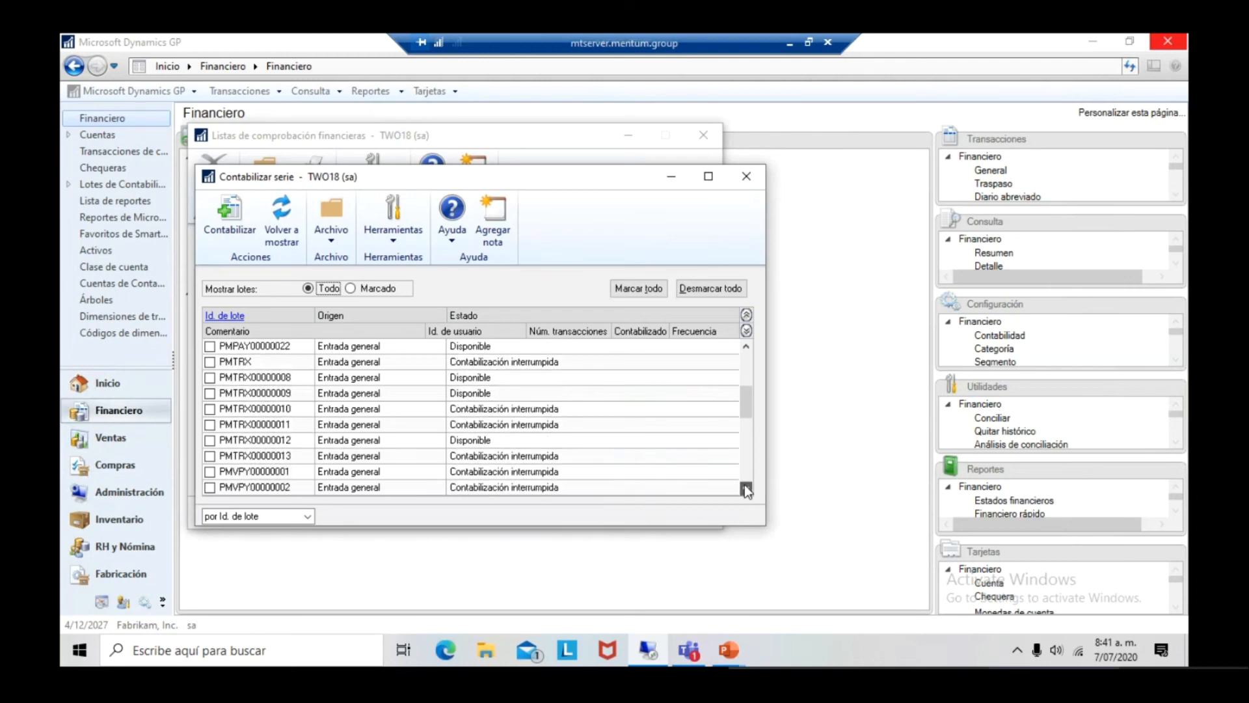
click(746, 489)
click(746, 490)
click(746, 489)
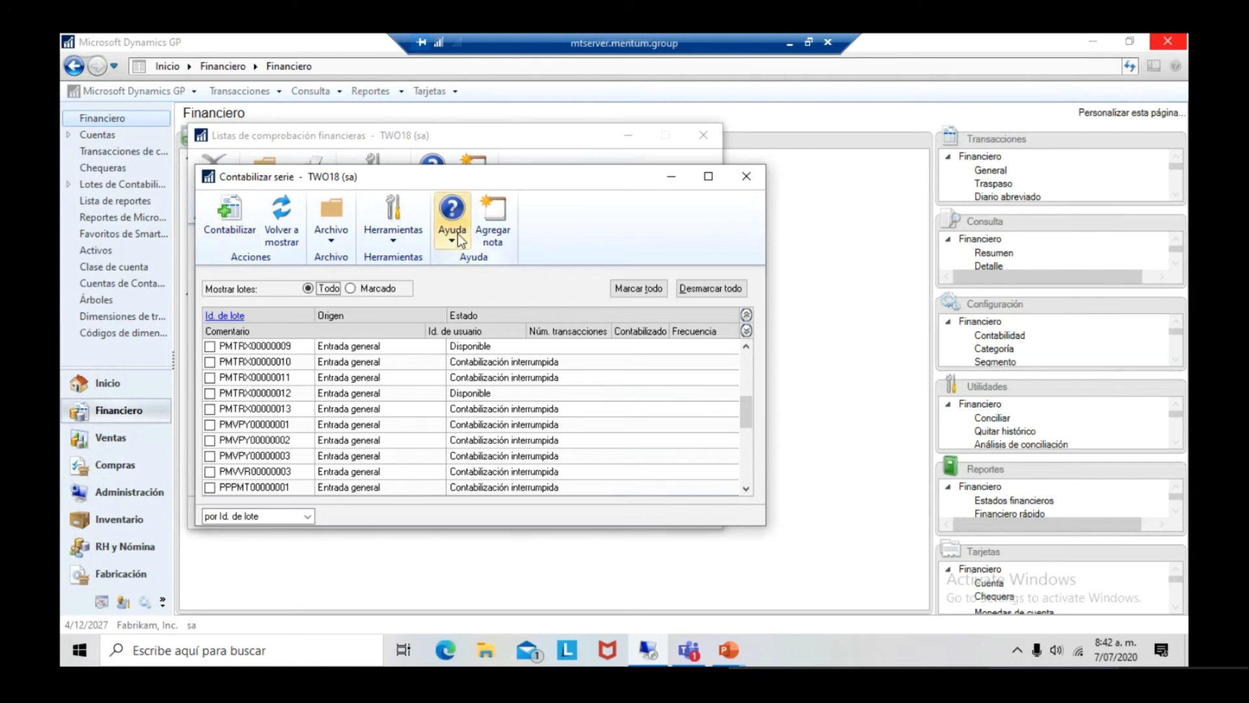
click(670, 178)
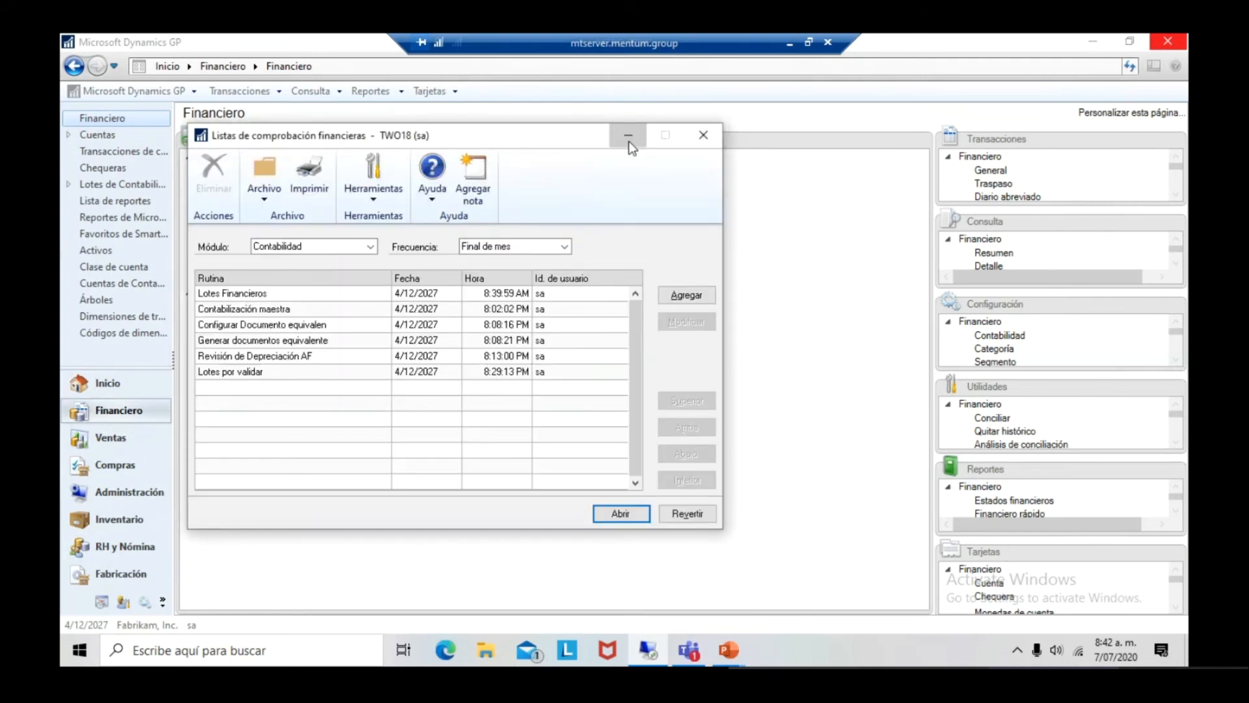
View the Financiero transaction options in the main area, restore the routines there, and reopen the financial checklists.
click(628, 136)
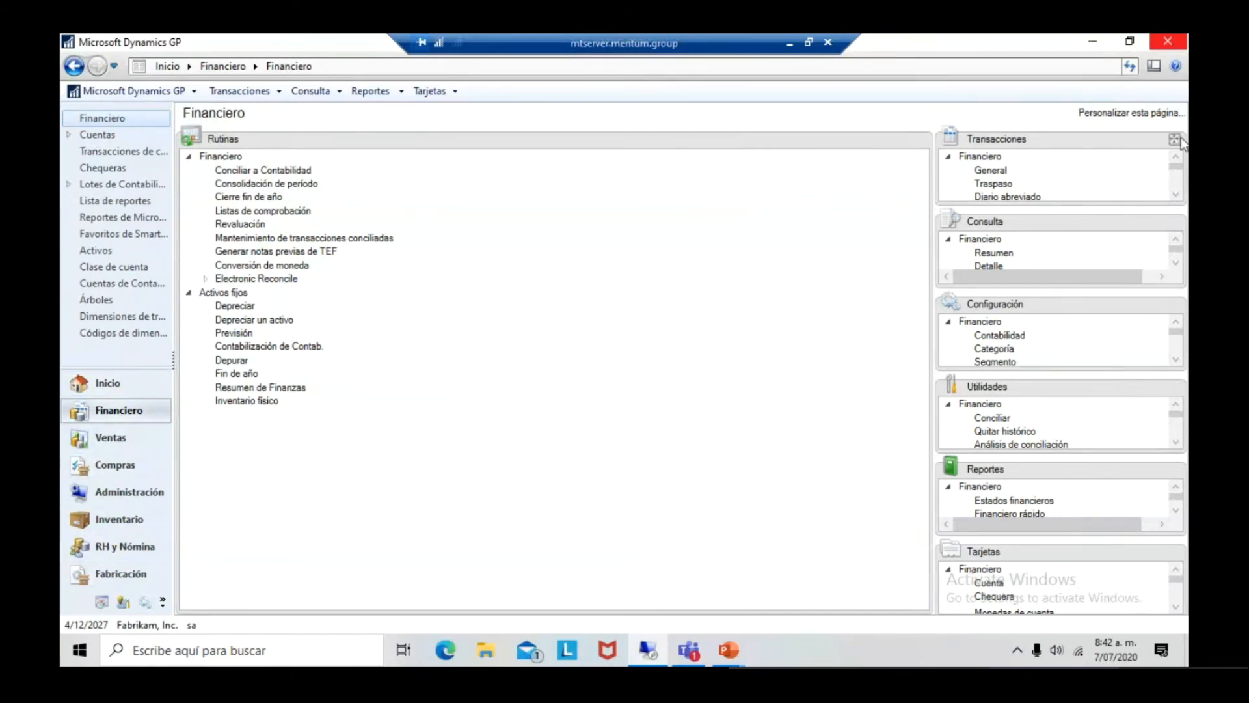
click(1175, 140)
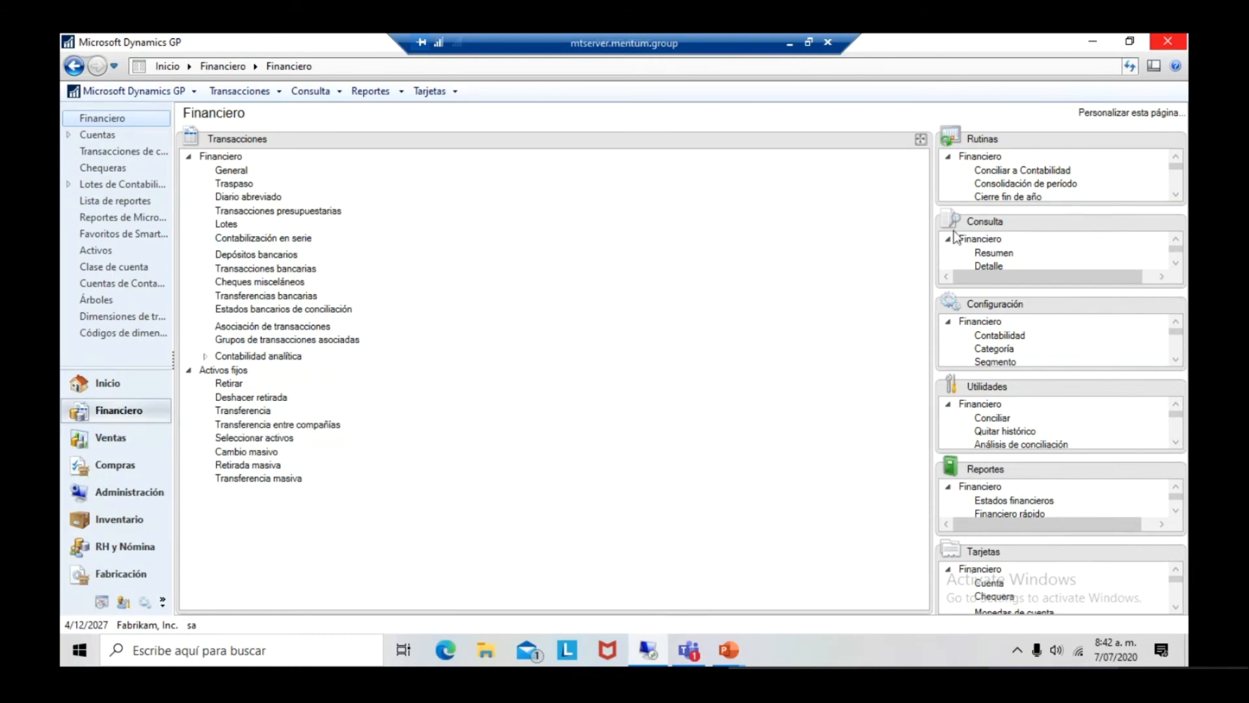
click(1177, 139)
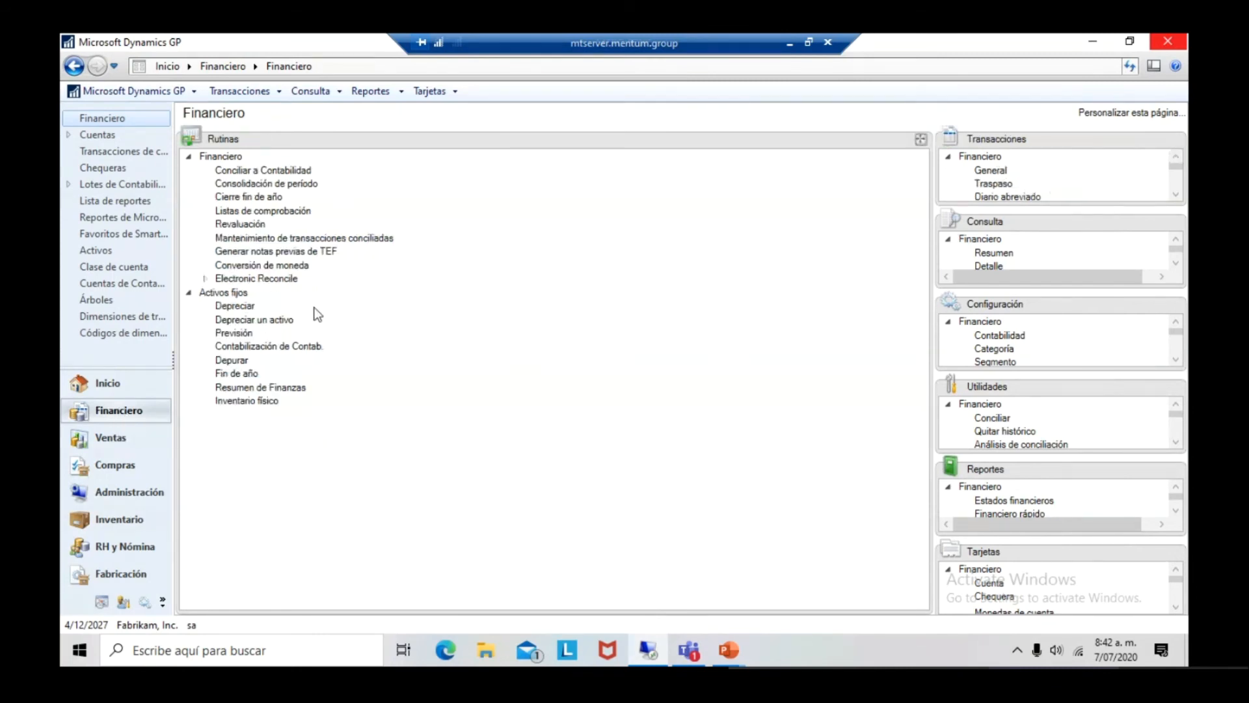
click(236, 210)
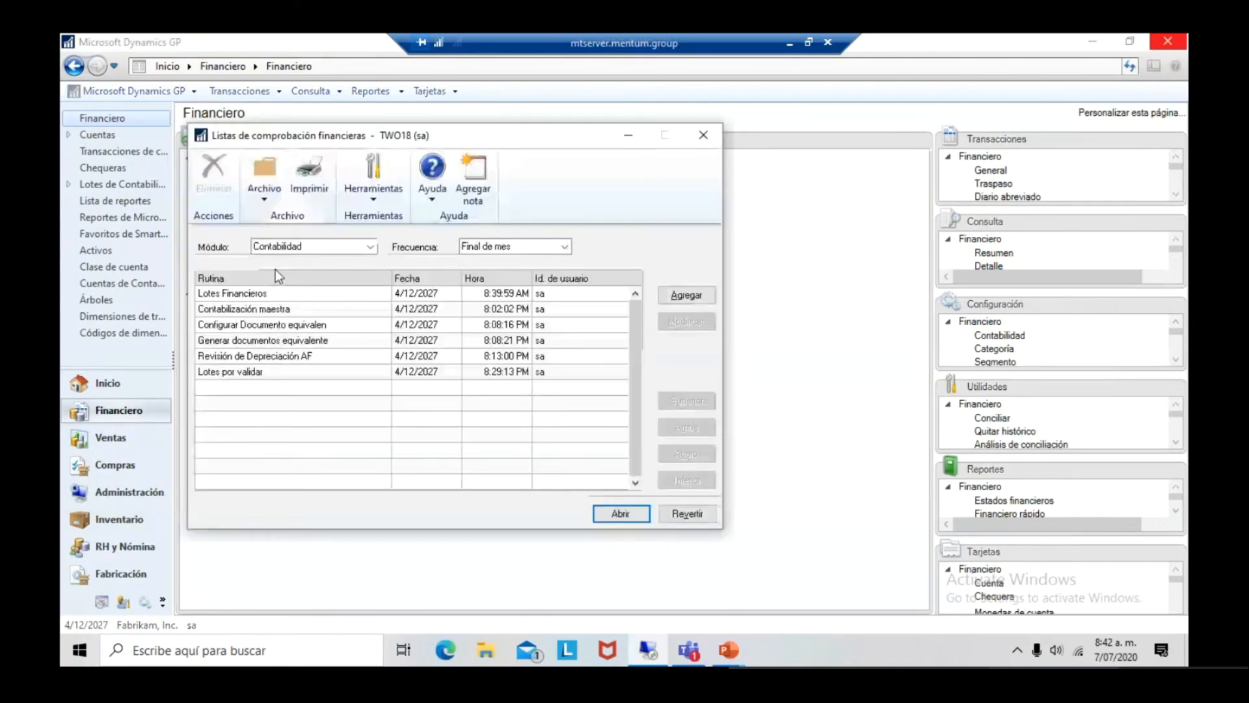
Open the Contabilización maestra routine from the Contabilidad month-end checklist.
click(284, 294)
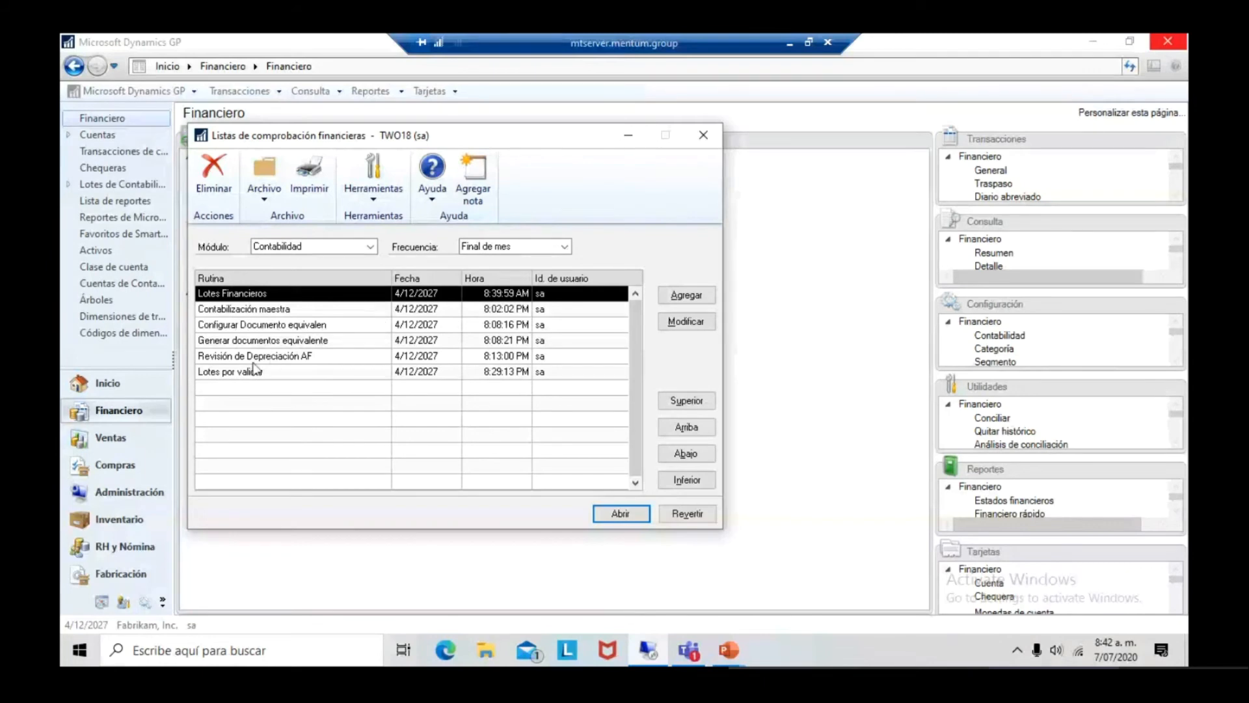
click(298, 314)
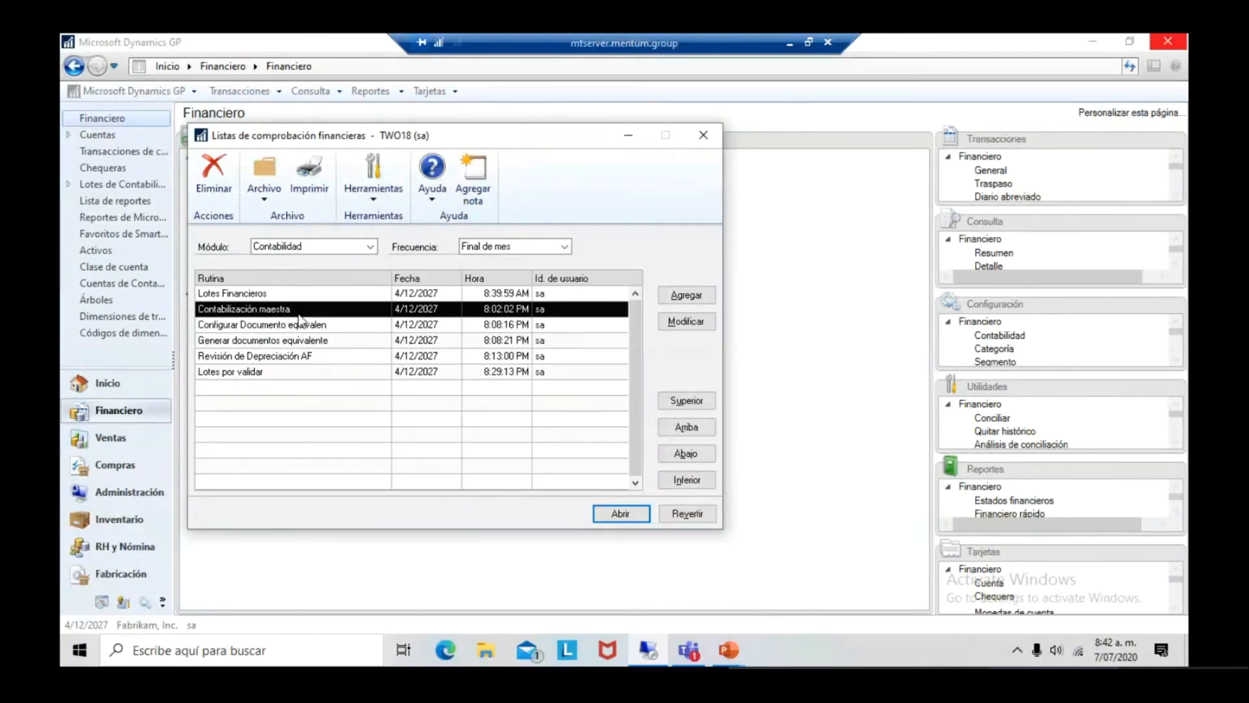
double_click(298, 313)
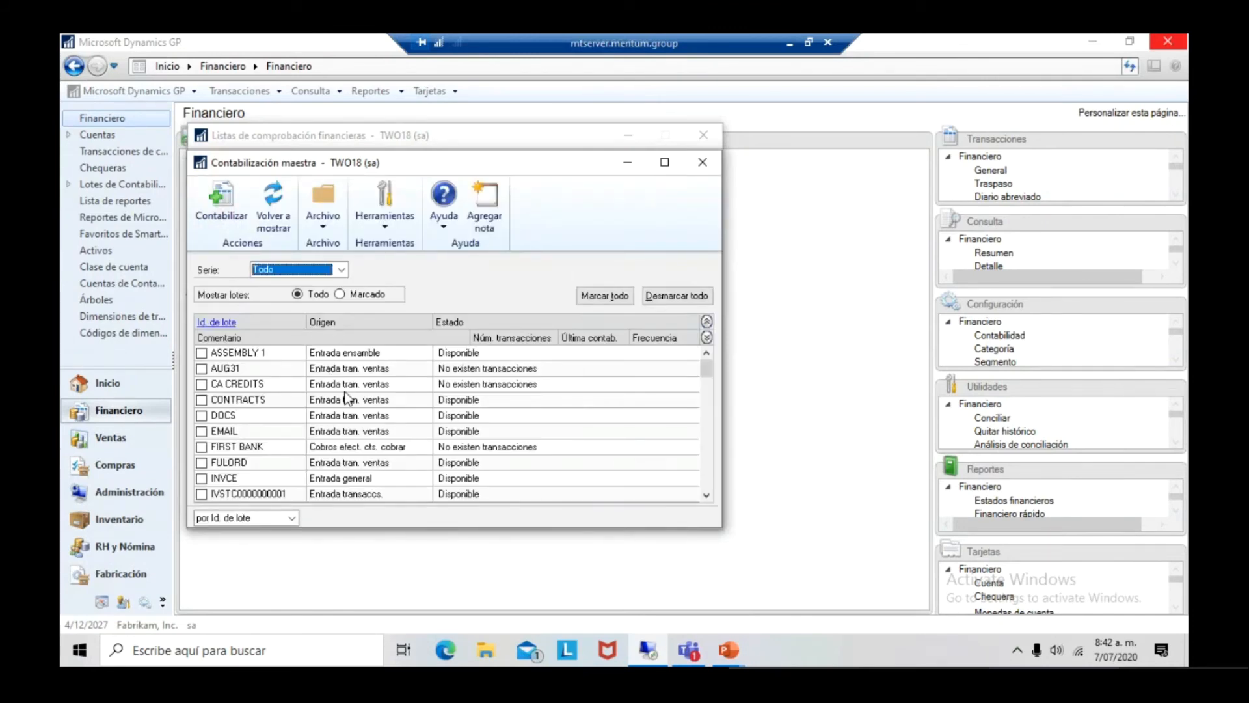
Review the pending batches by filtering the series by Ventas, Inventario, Compras and Ventas again.
click(341, 269)
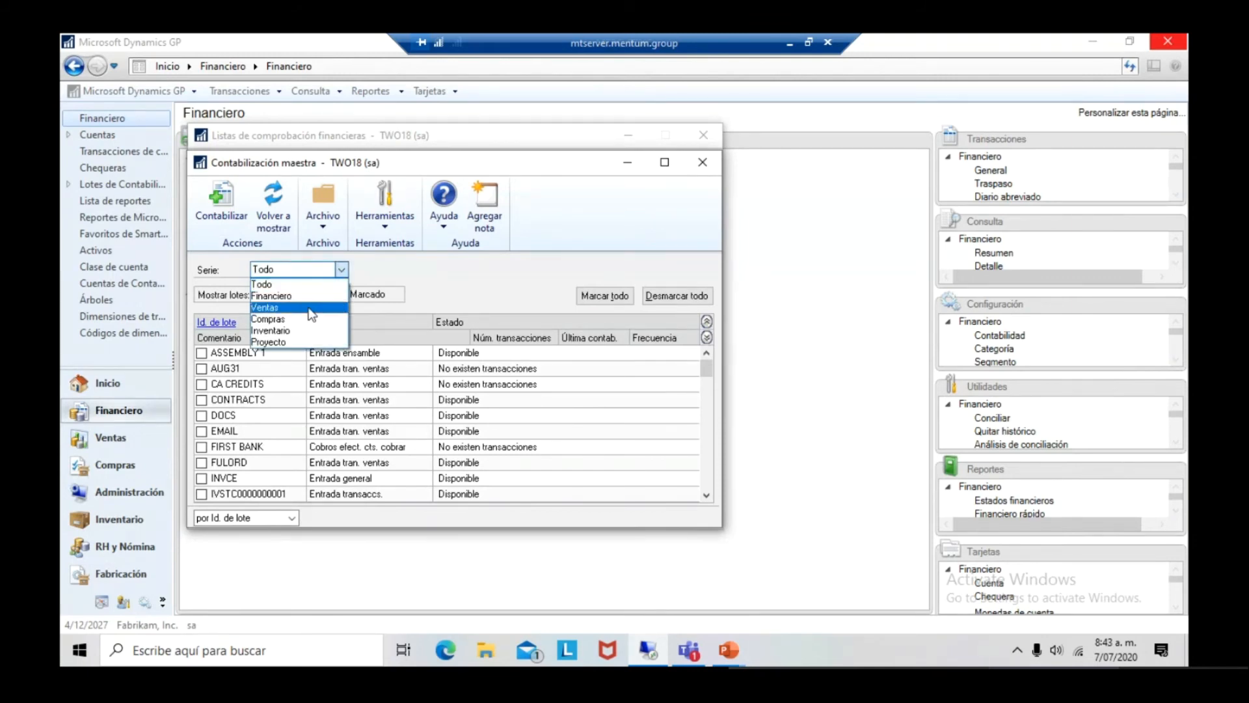
click(313, 308)
click(313, 271)
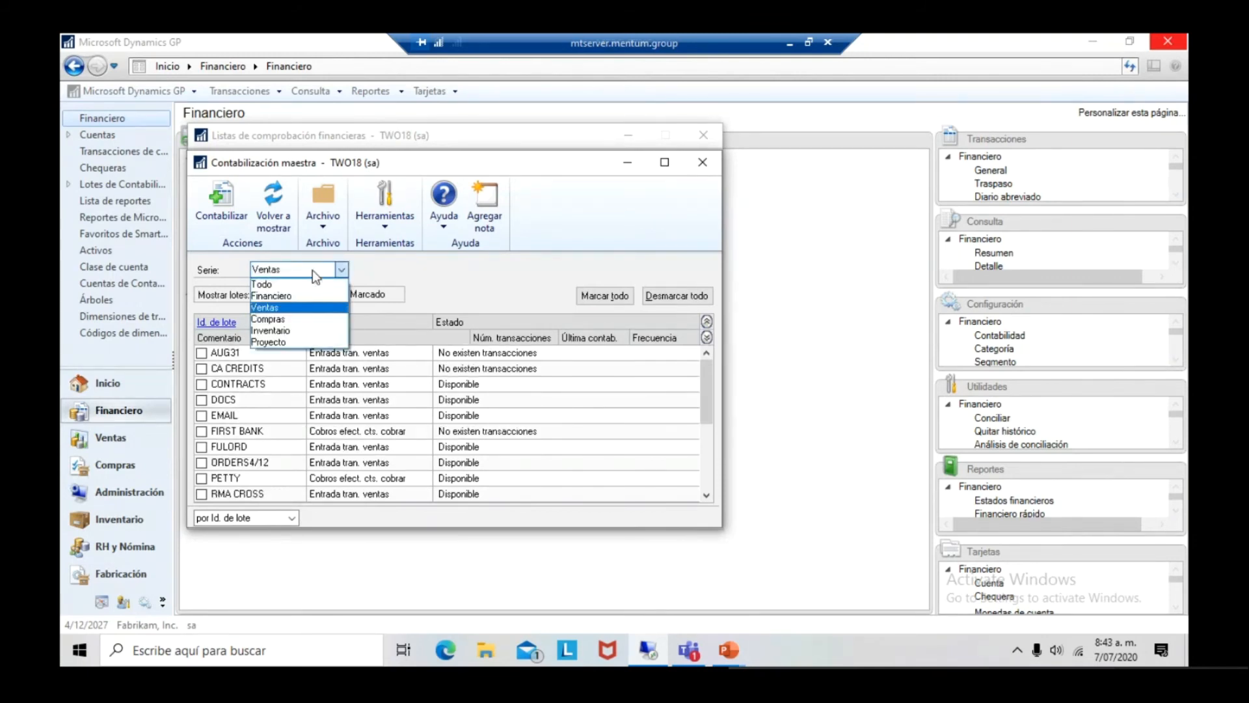
click(291, 334)
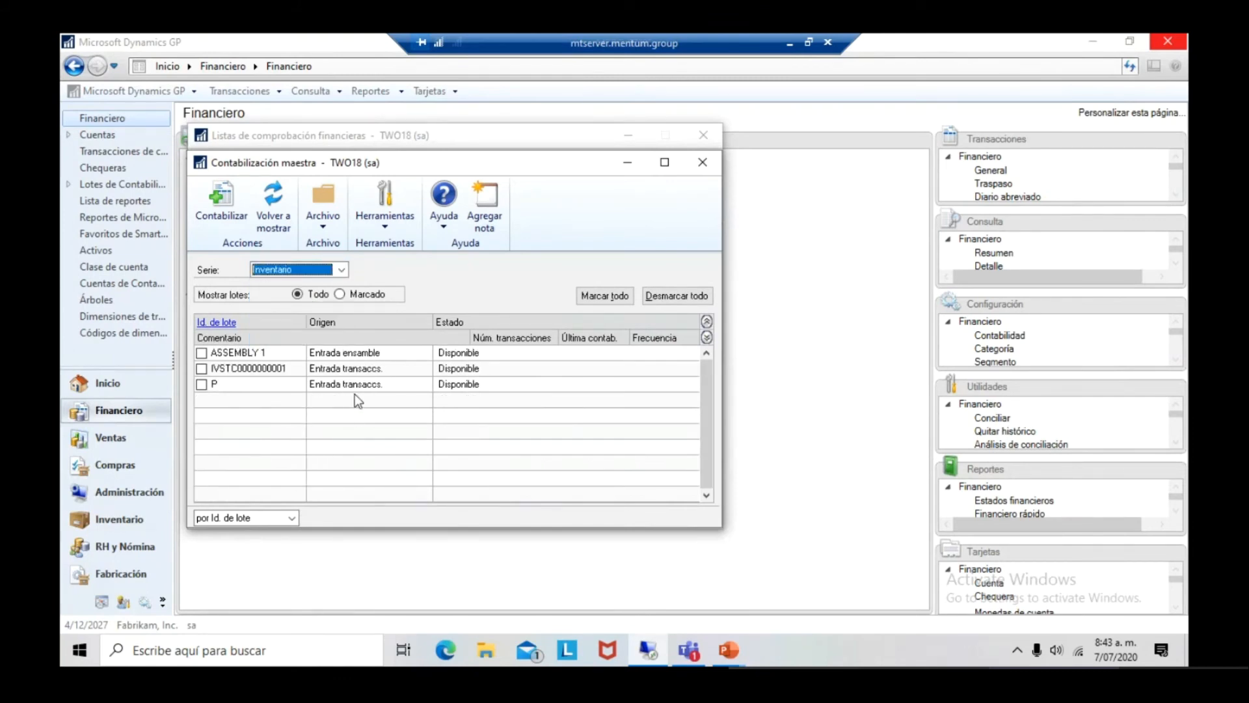
click(306, 270)
click(304, 321)
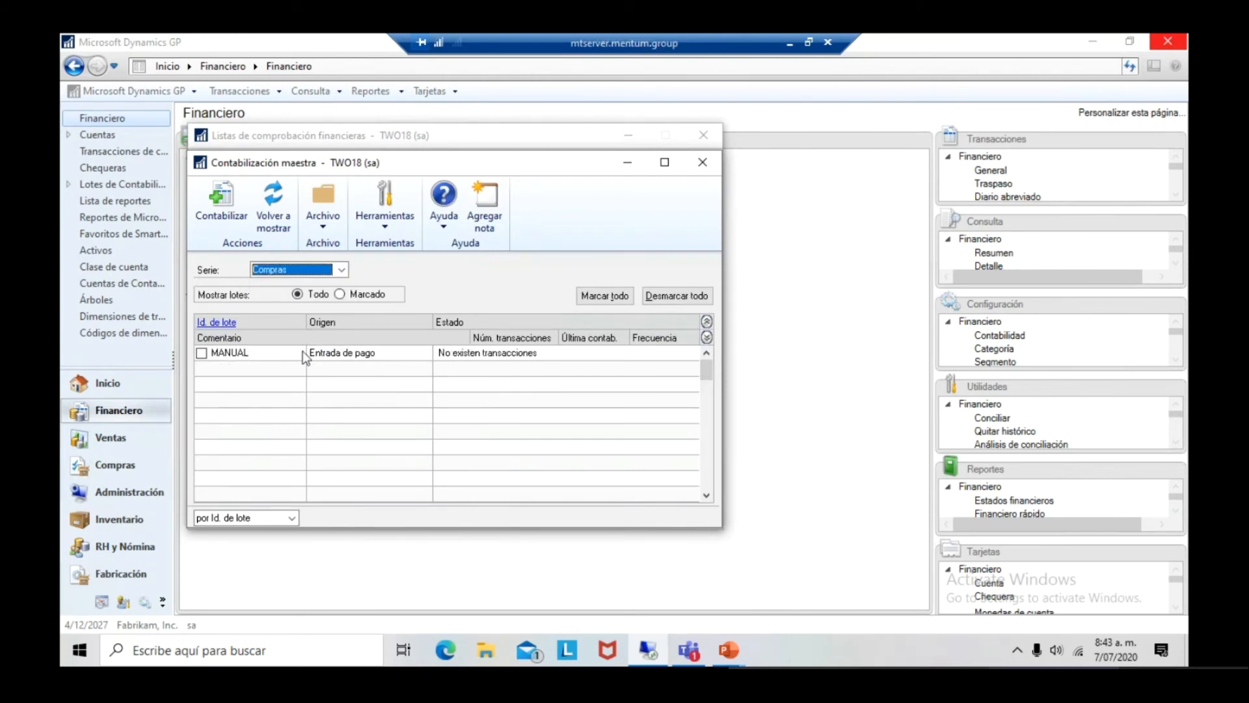
click(325, 271)
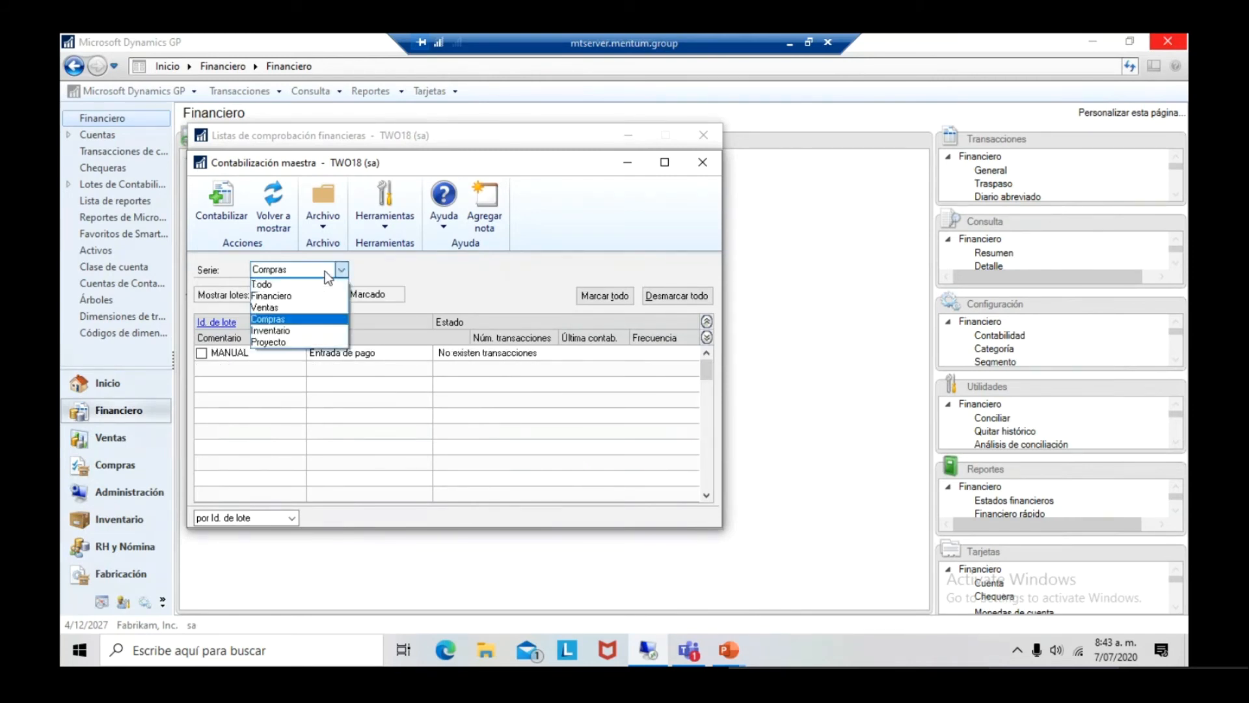
click(311, 308)
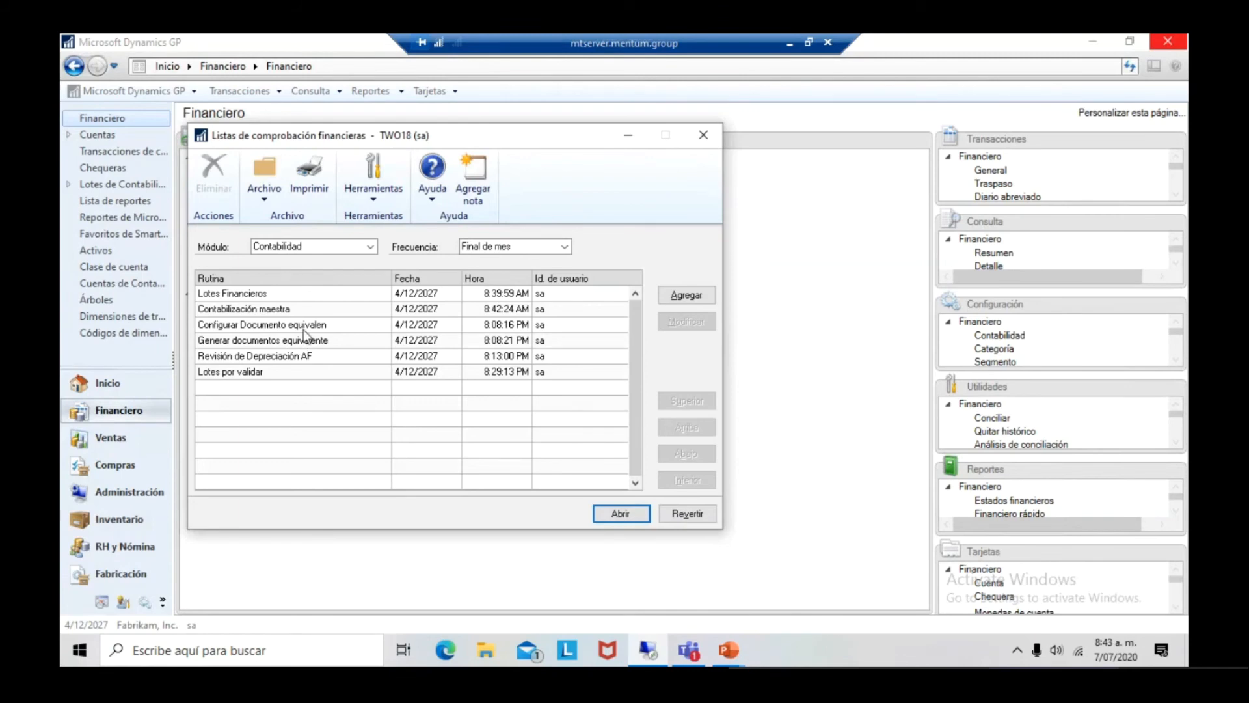
Open the Configurar Documento equivalen routine, view its purchase voucher settings, and close it without changes.
click(303, 325)
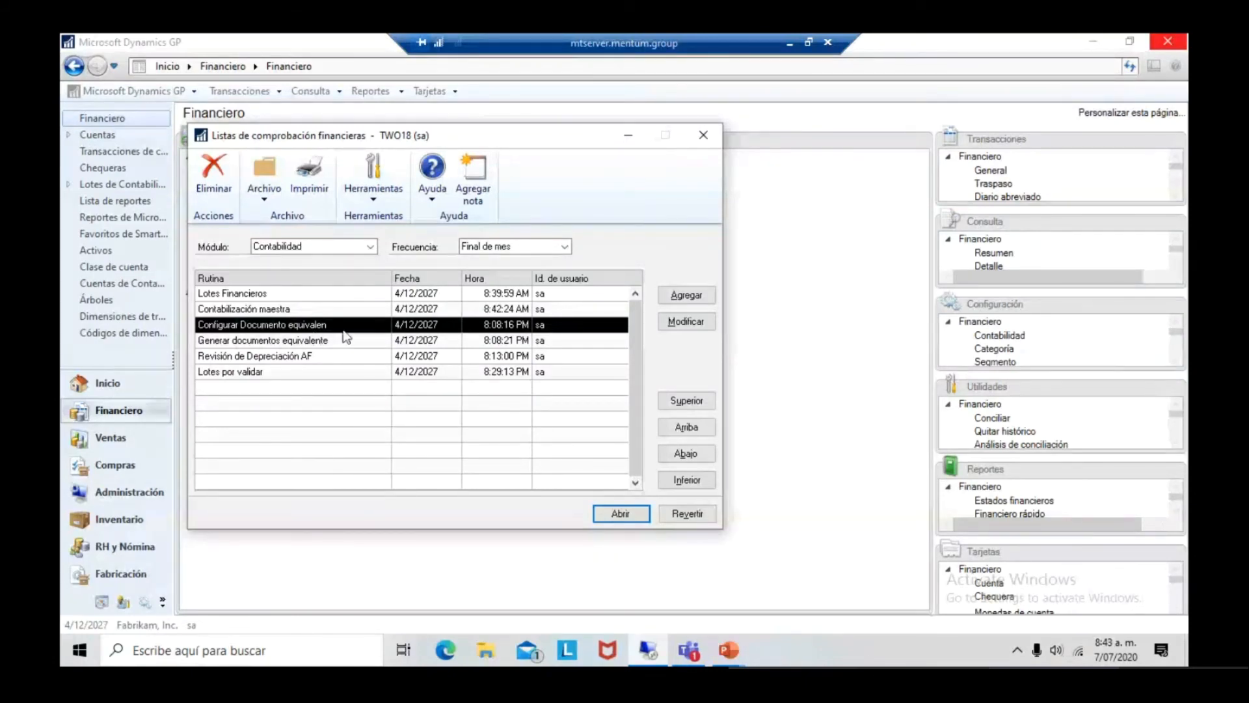
click(343, 330)
double_click(342, 329)
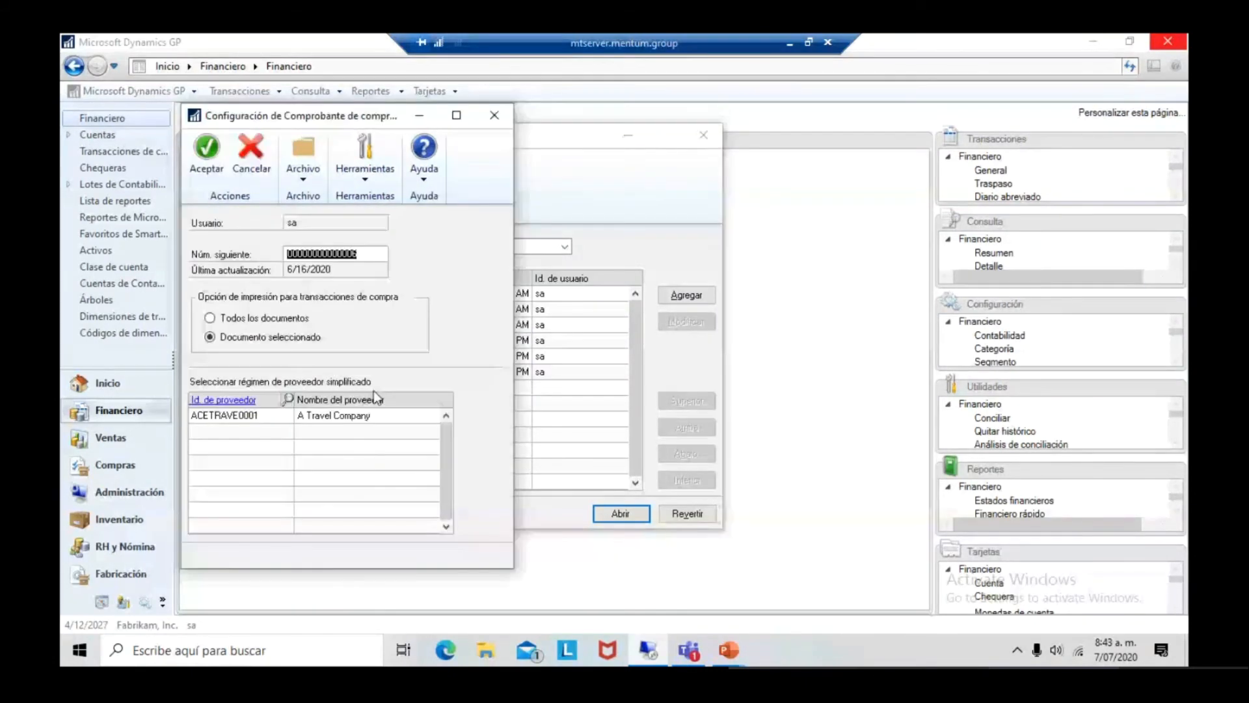
click(494, 118)
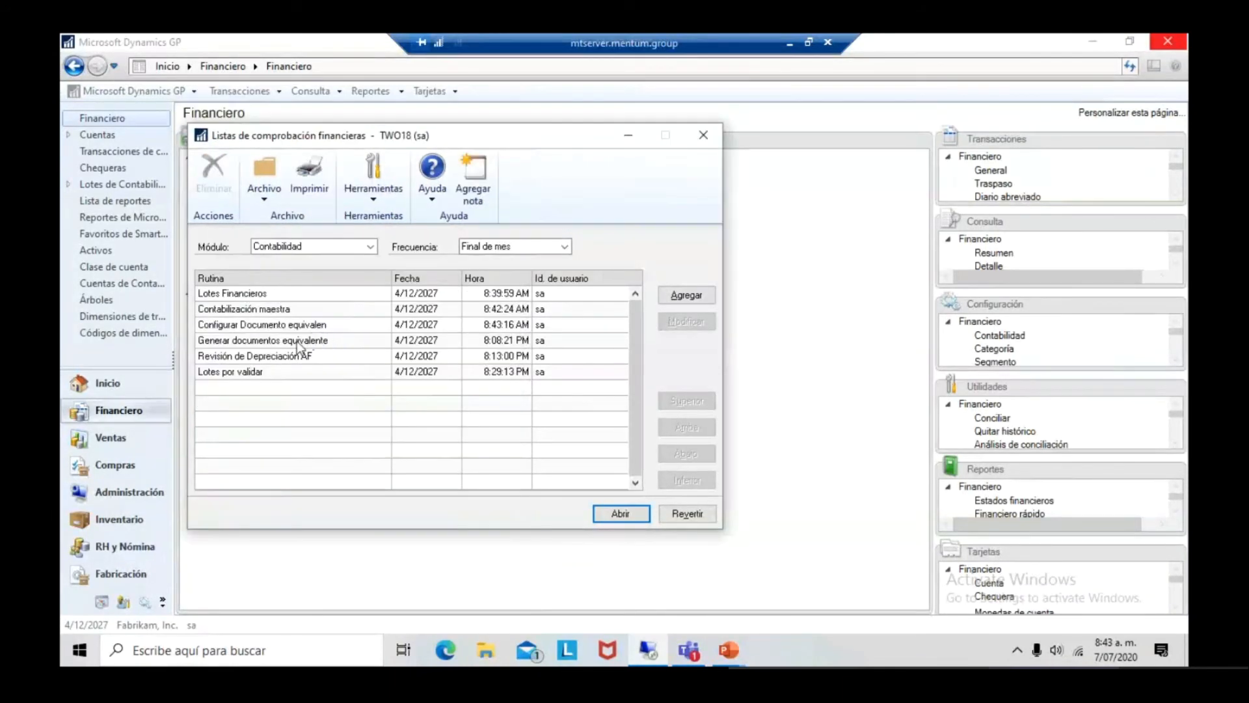
Open the Generar documentos equivalente routine and set its payables inquiry to filter documents by document date.
click(297, 341)
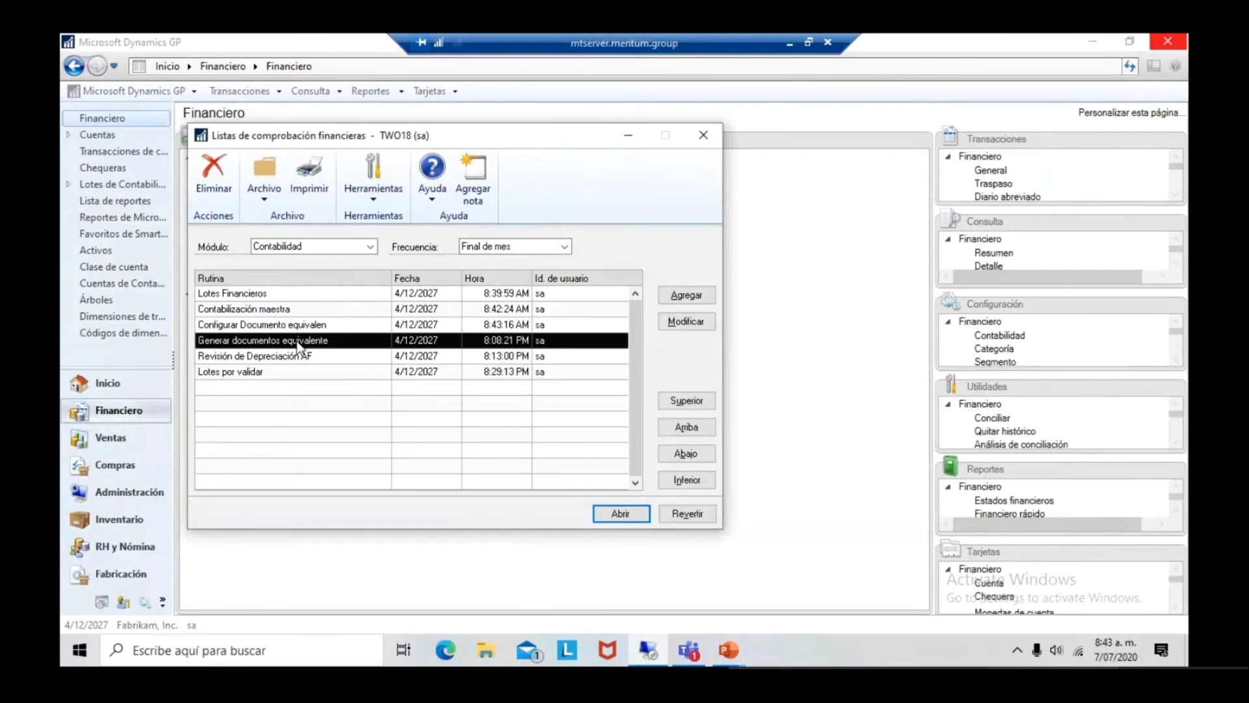
double_click(297, 341)
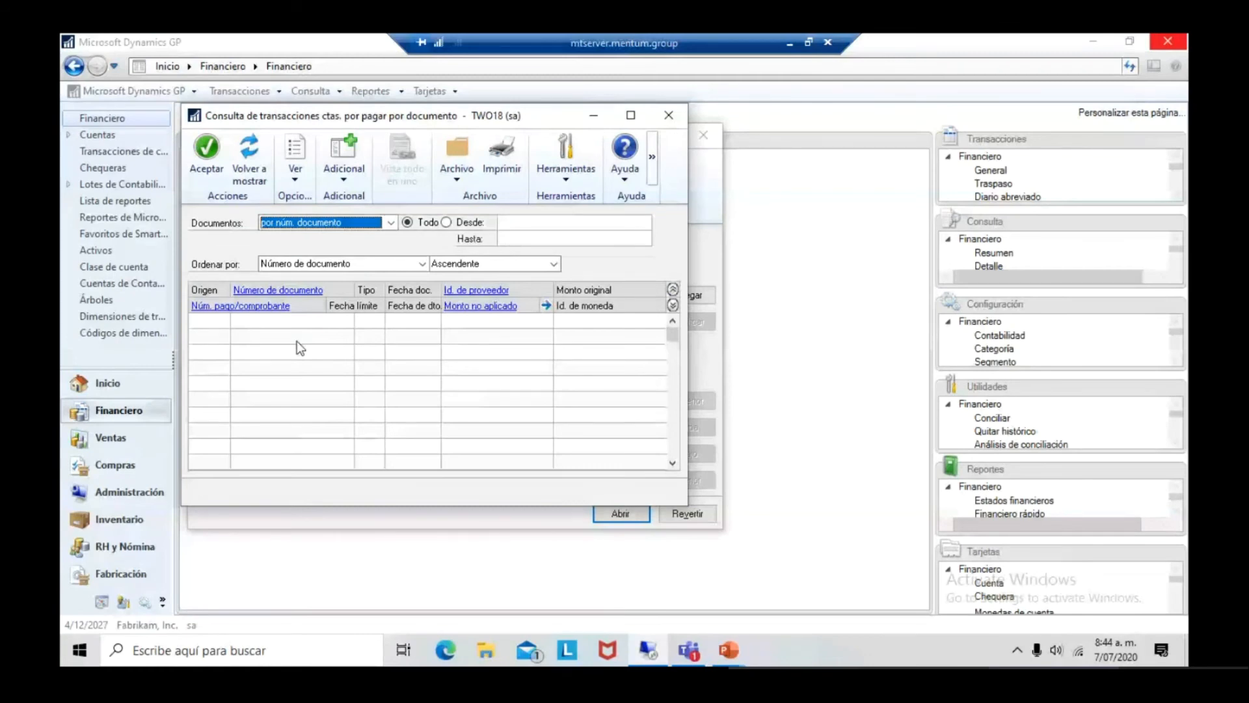
click(330, 222)
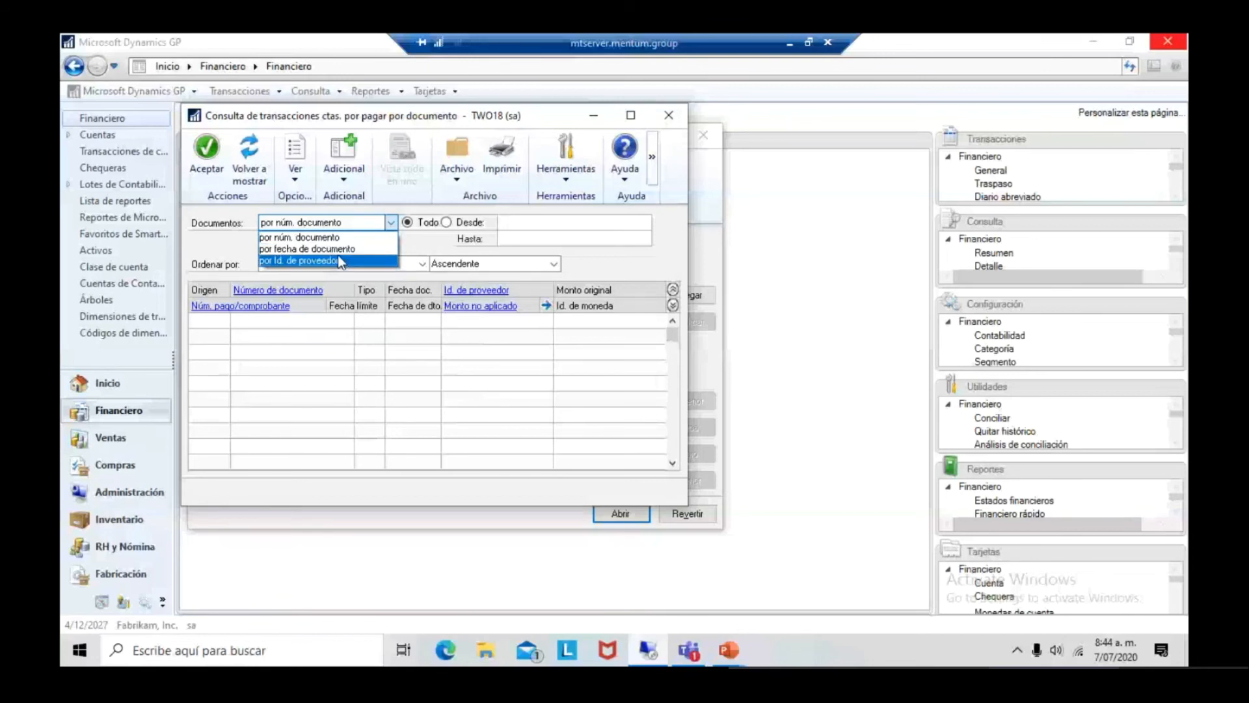
click(329, 248)
key(Tab)
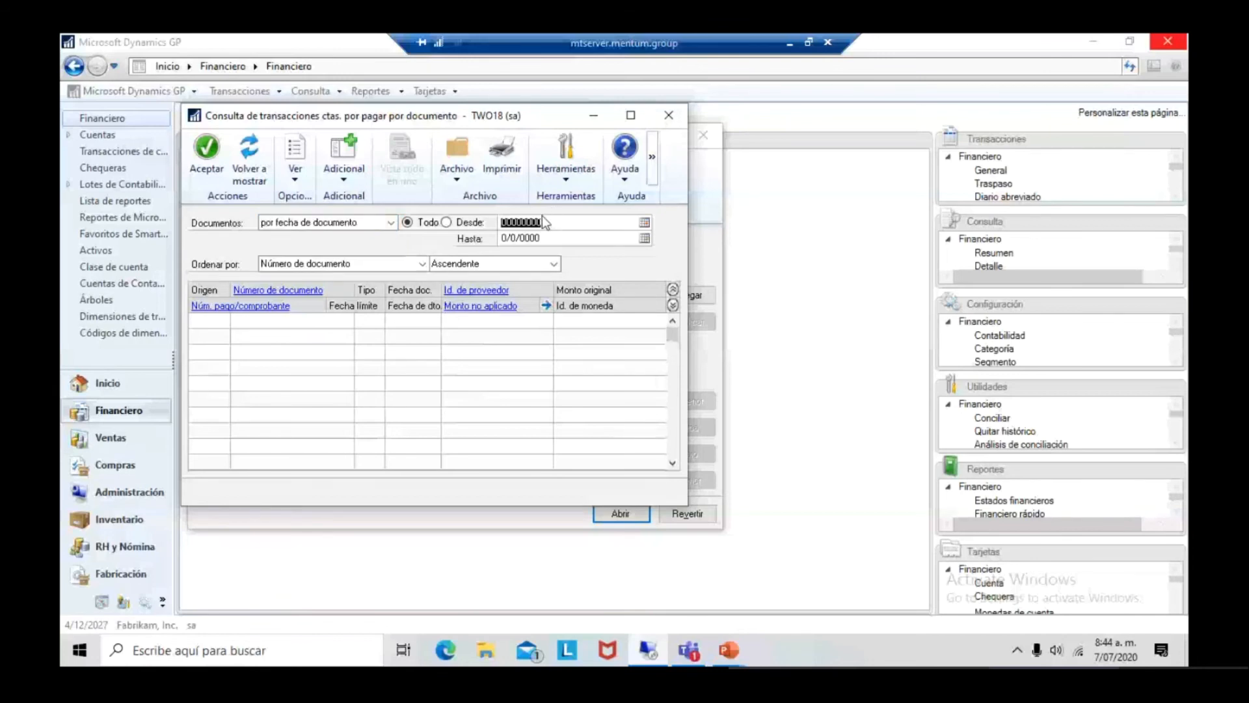
Set the document date range from 7/1/2020 to 7/31/2020.
click(644, 223)
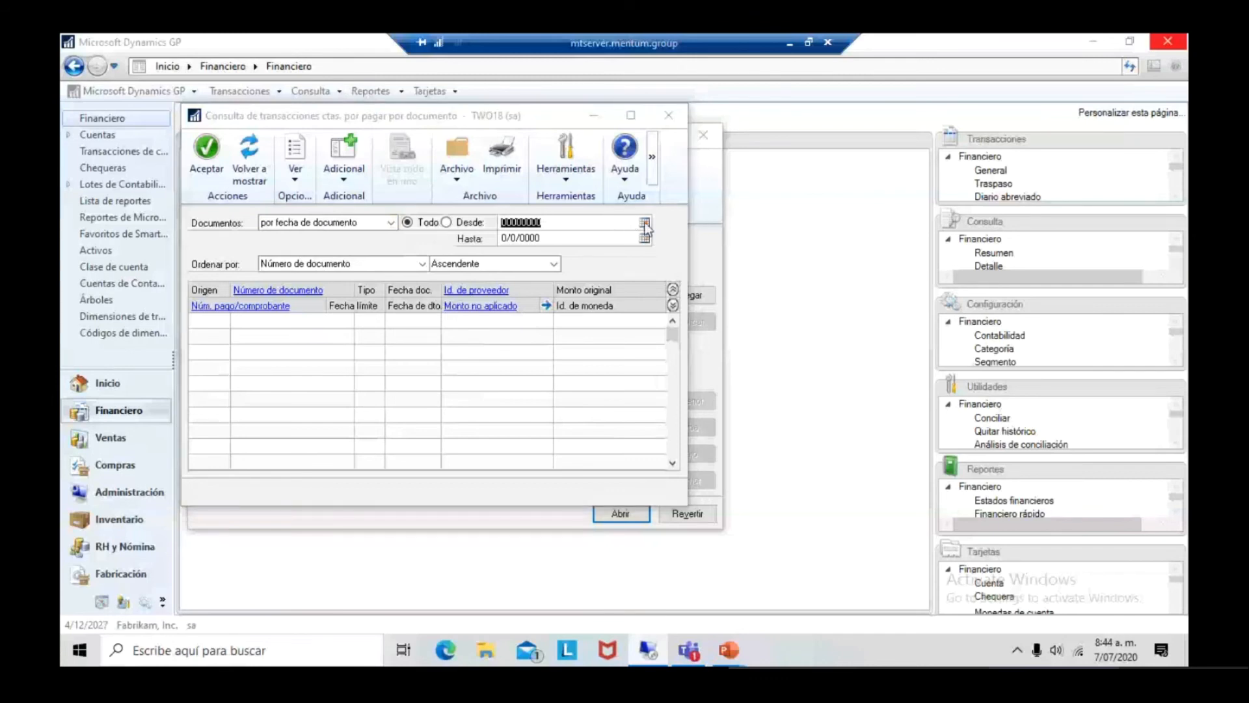
click(594, 278)
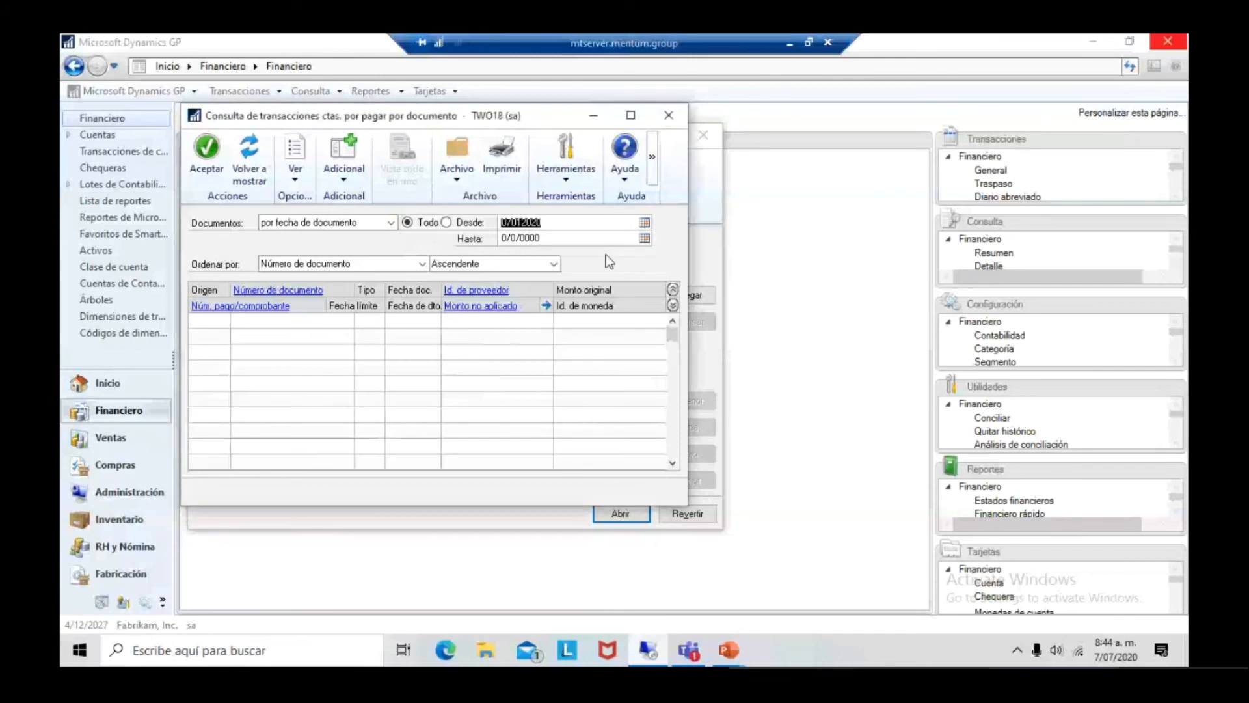
key(Tab)
click(645, 239)
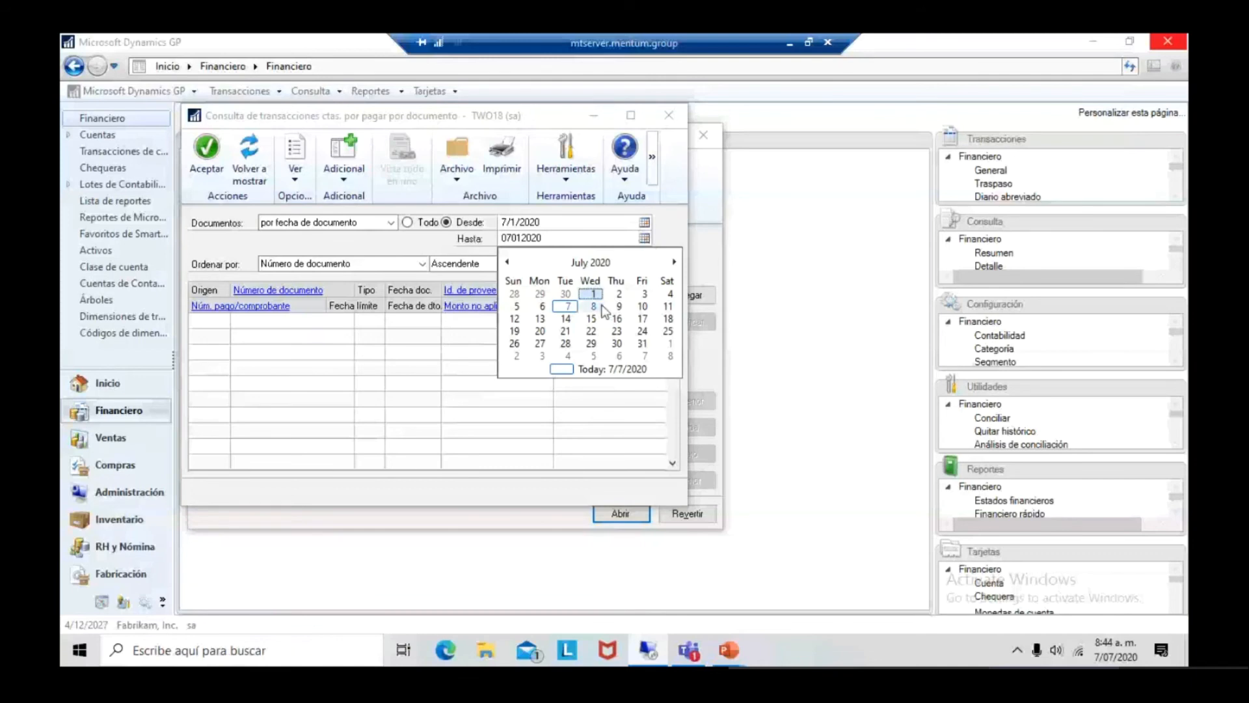
click(642, 343)
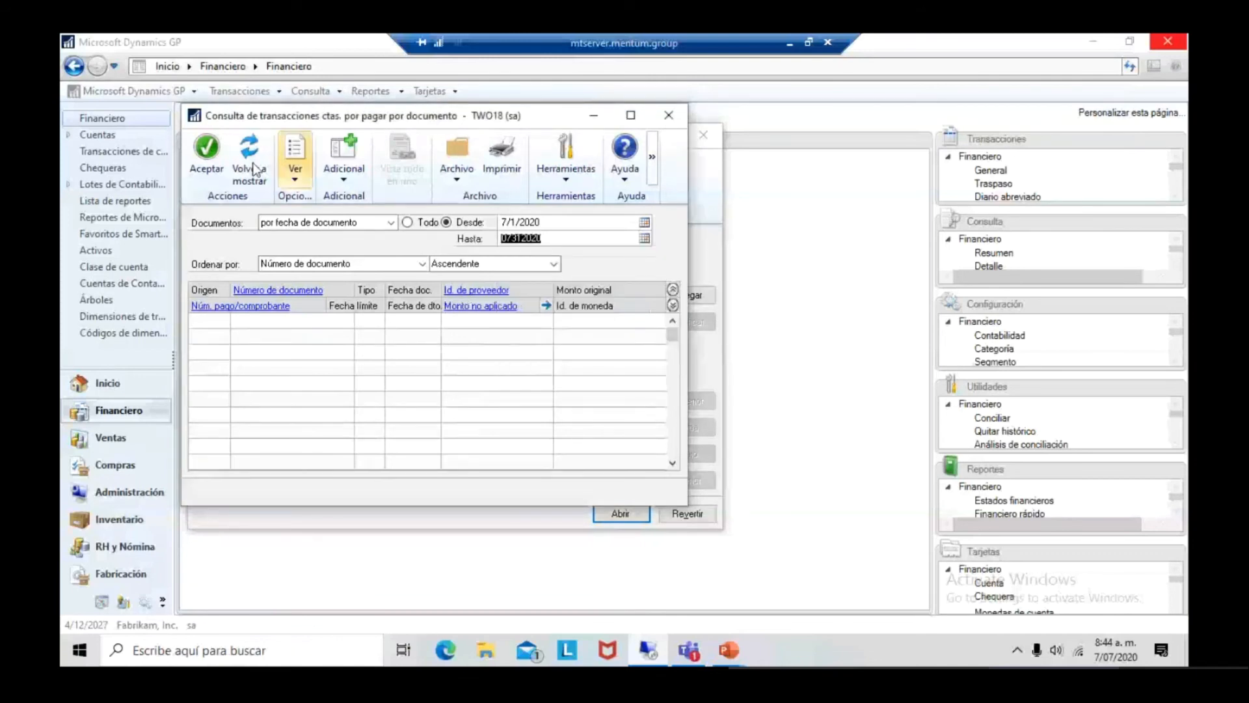
Set both the start and end document dates to 1/12/2027 and refresh the payables inquiry.
click(568, 222)
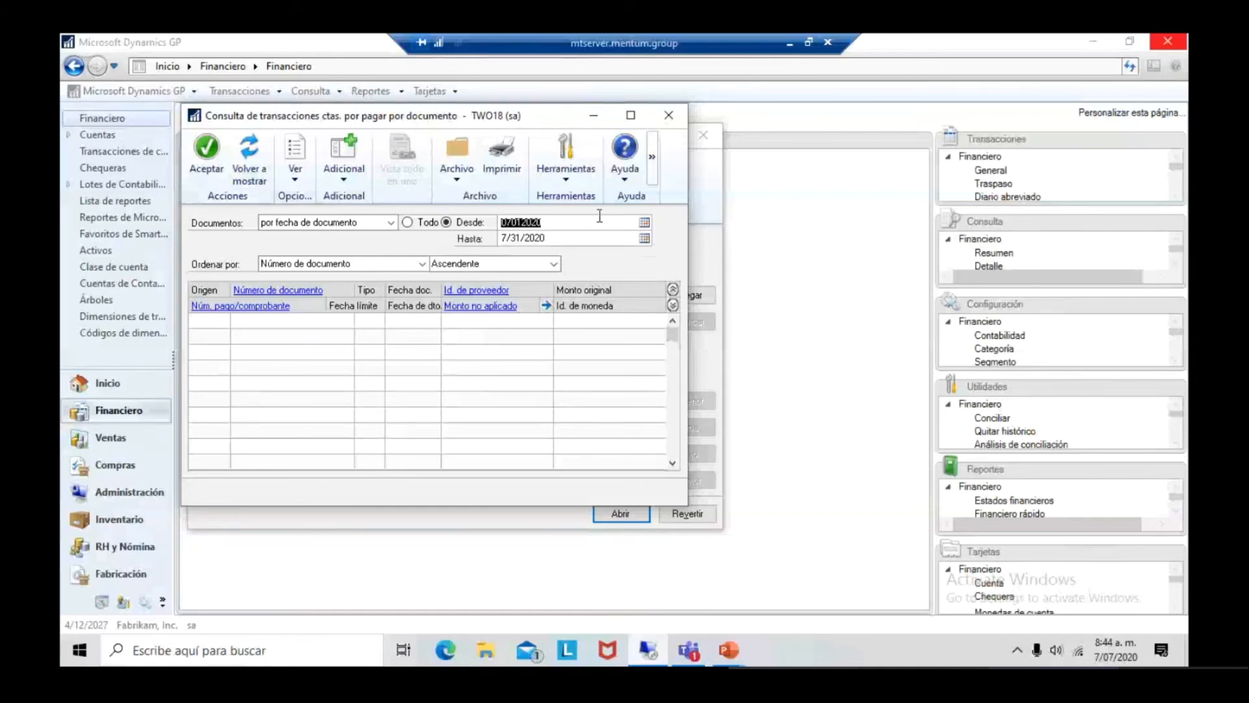
text(01122)
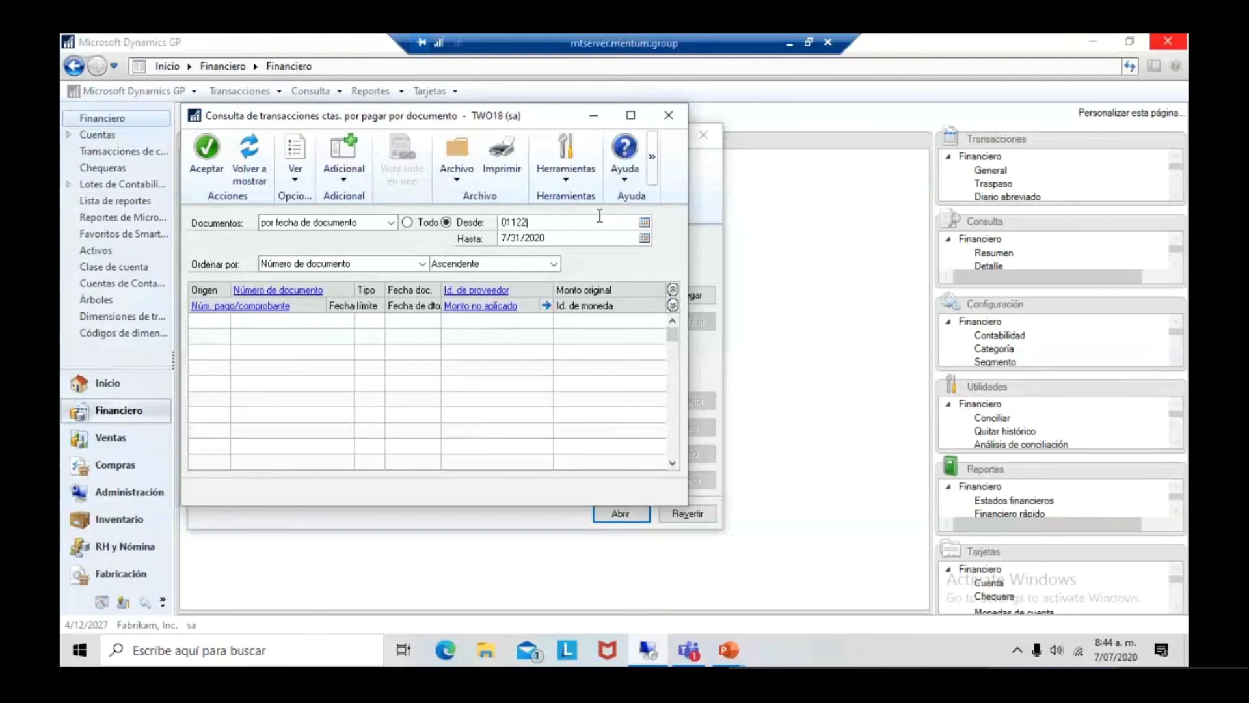
text(027)
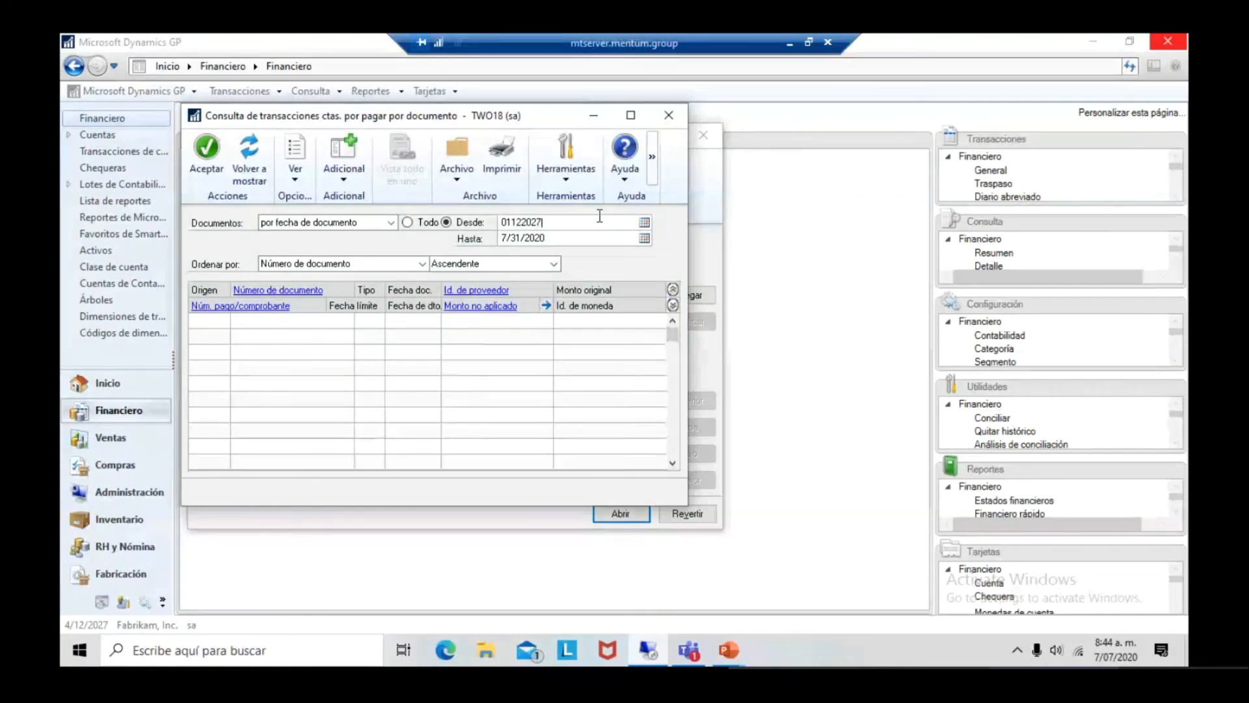
key(Tab)
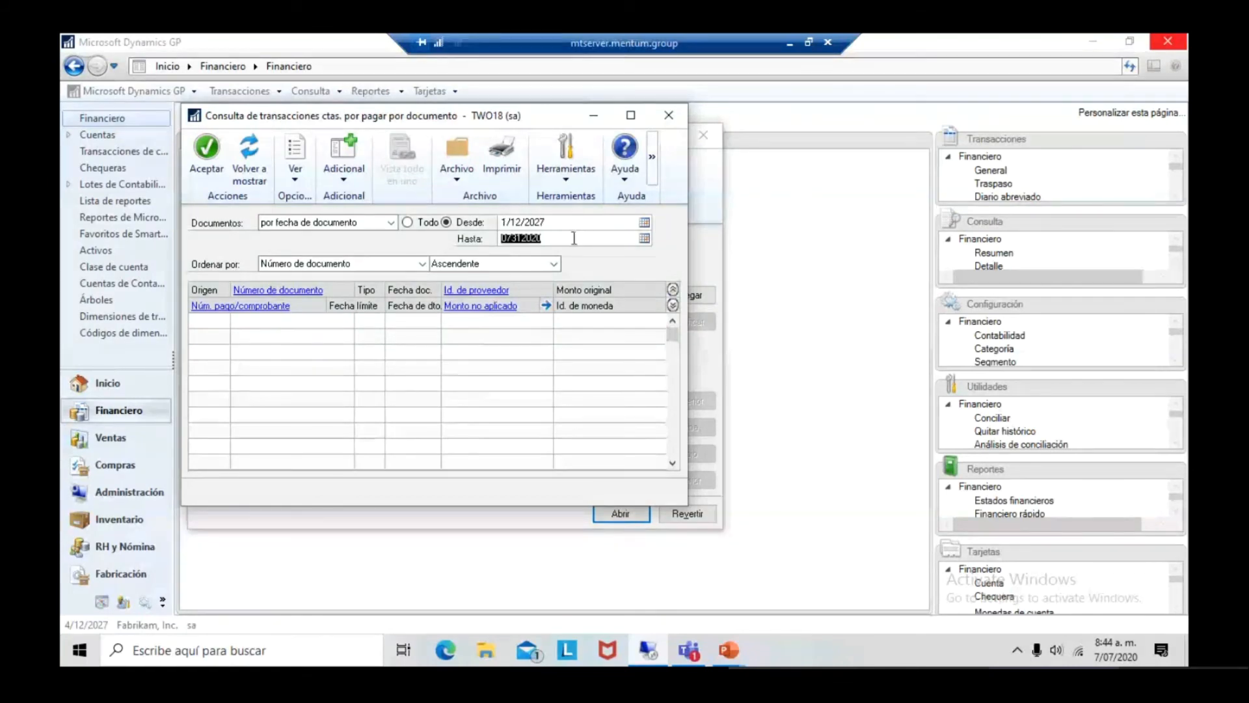
text(01)
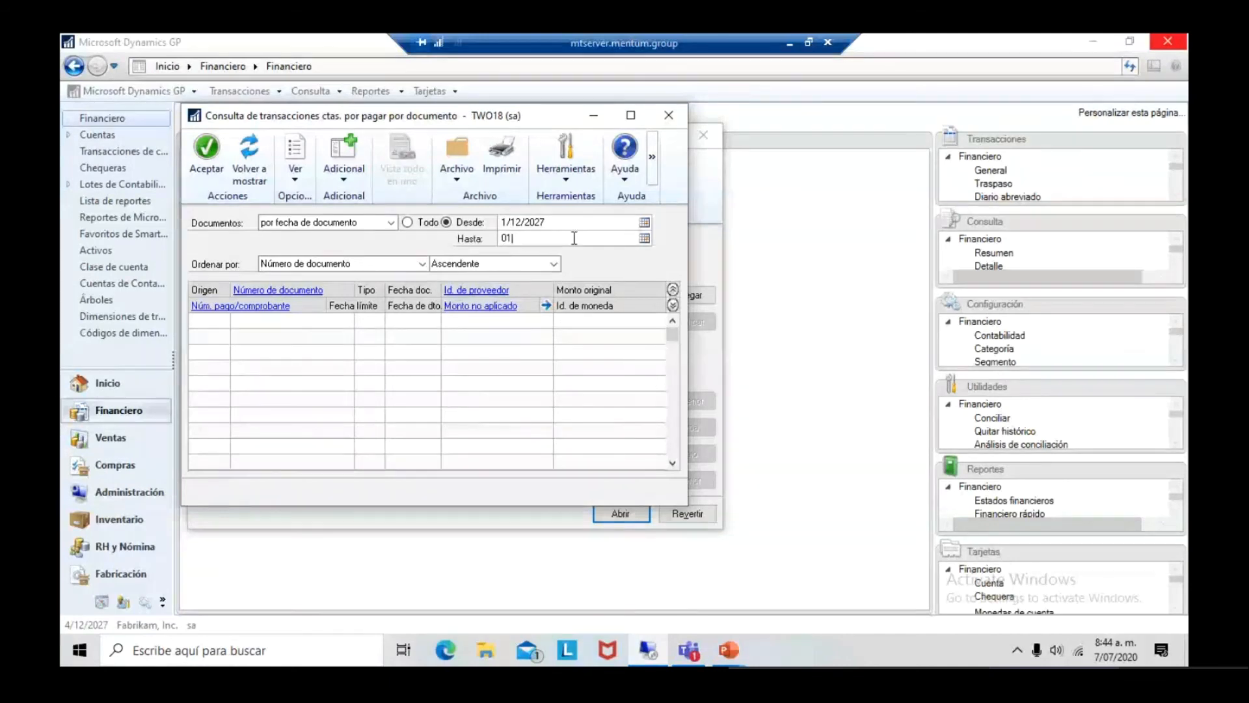
text(122027)
click(252, 166)
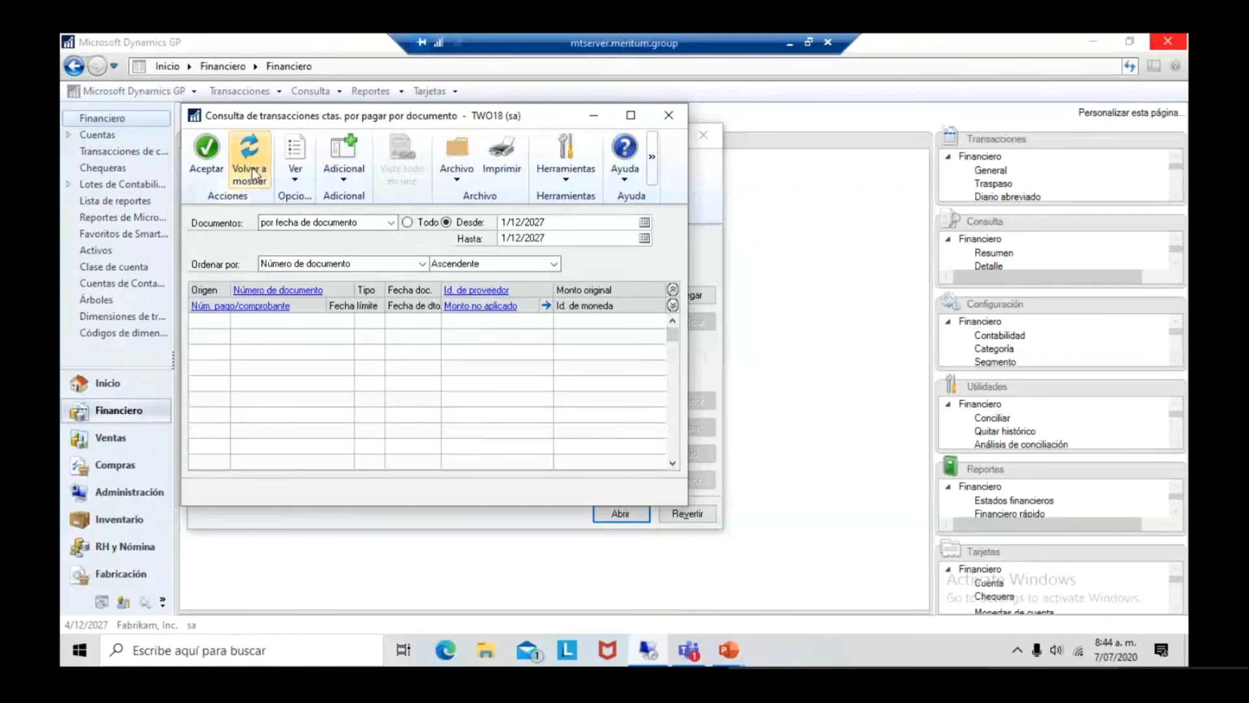
Set the end document date to 1/31/2027 and refresh the list of payables documents.
click(645, 238)
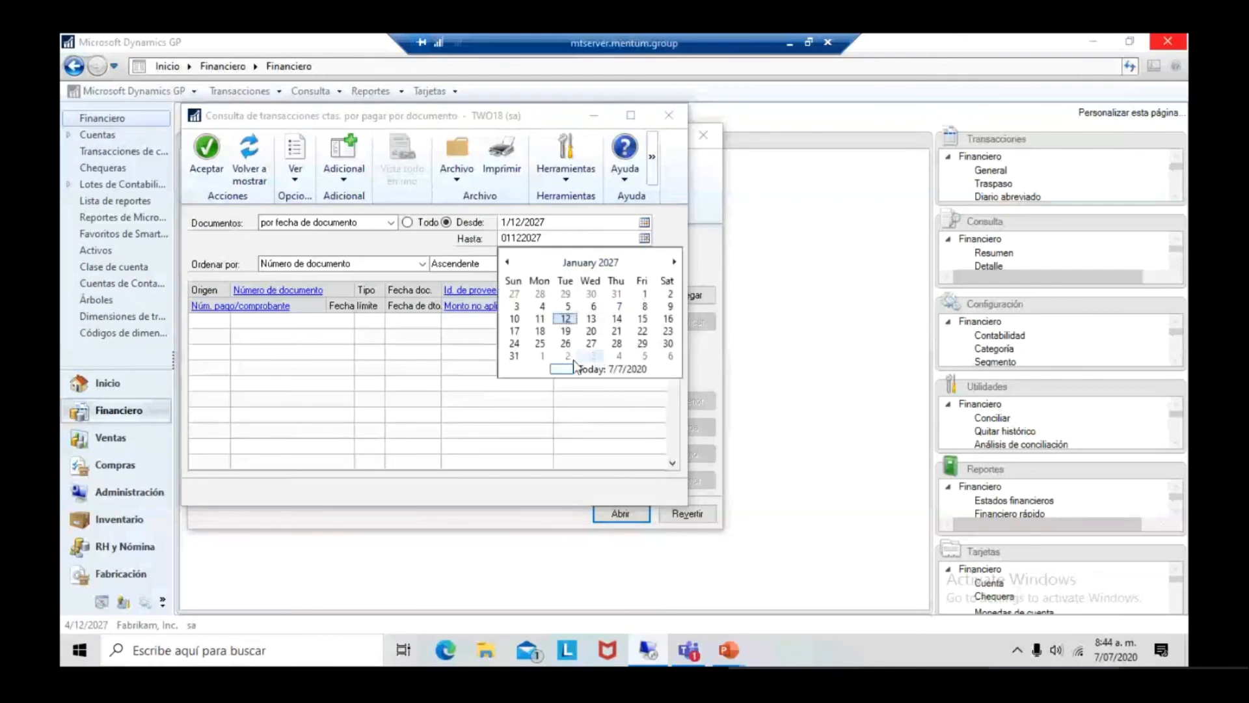
click(514, 356)
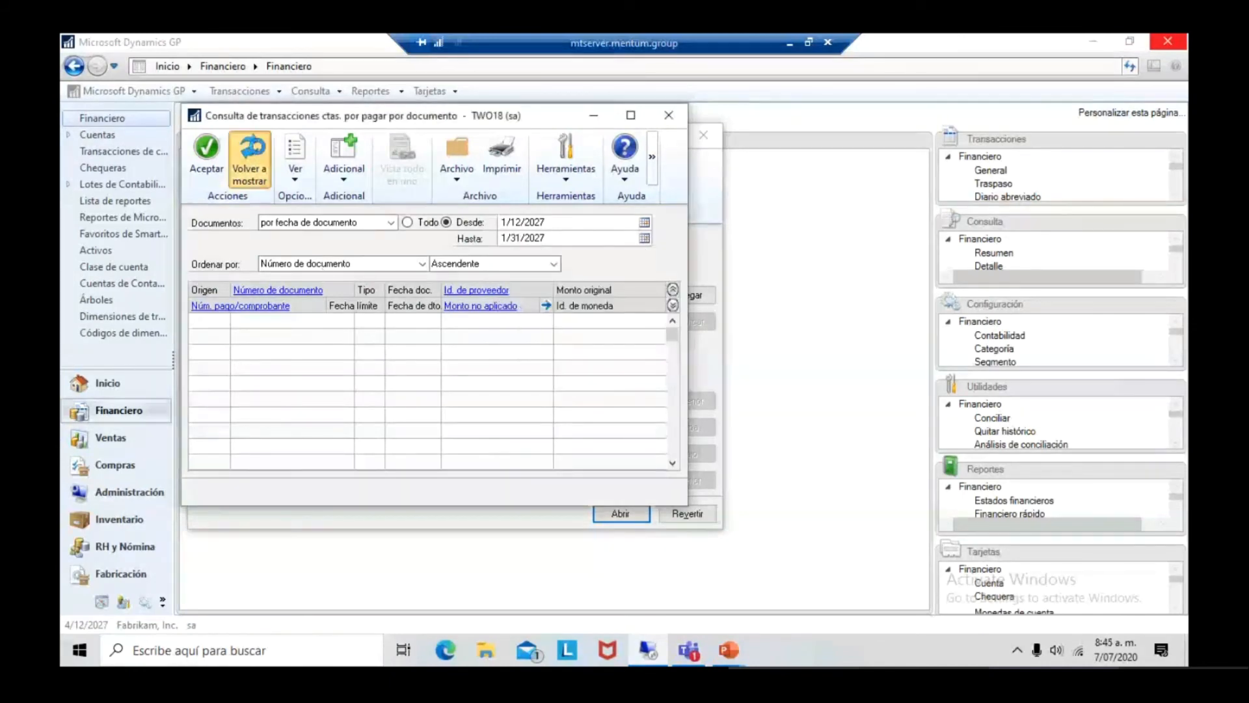
click(258, 147)
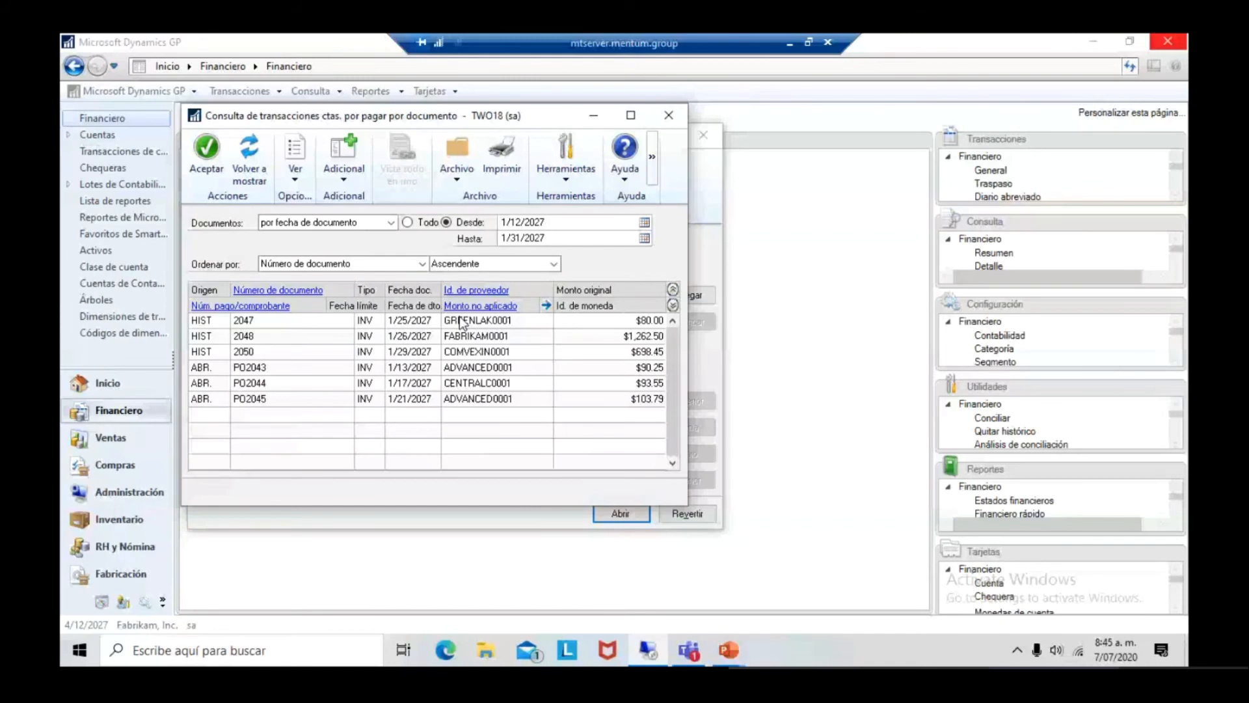
Select the 1/29/2027 invoice in the payables inquiry and view its additional options.
click(400, 355)
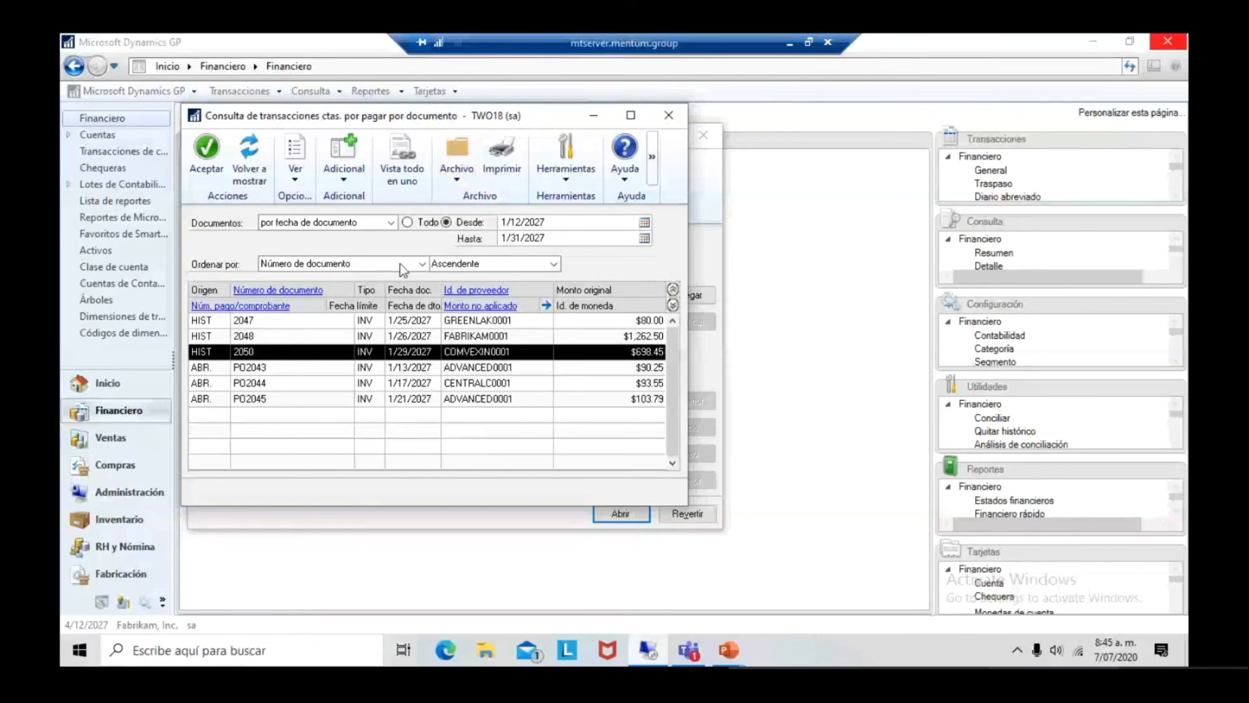
click(355, 178)
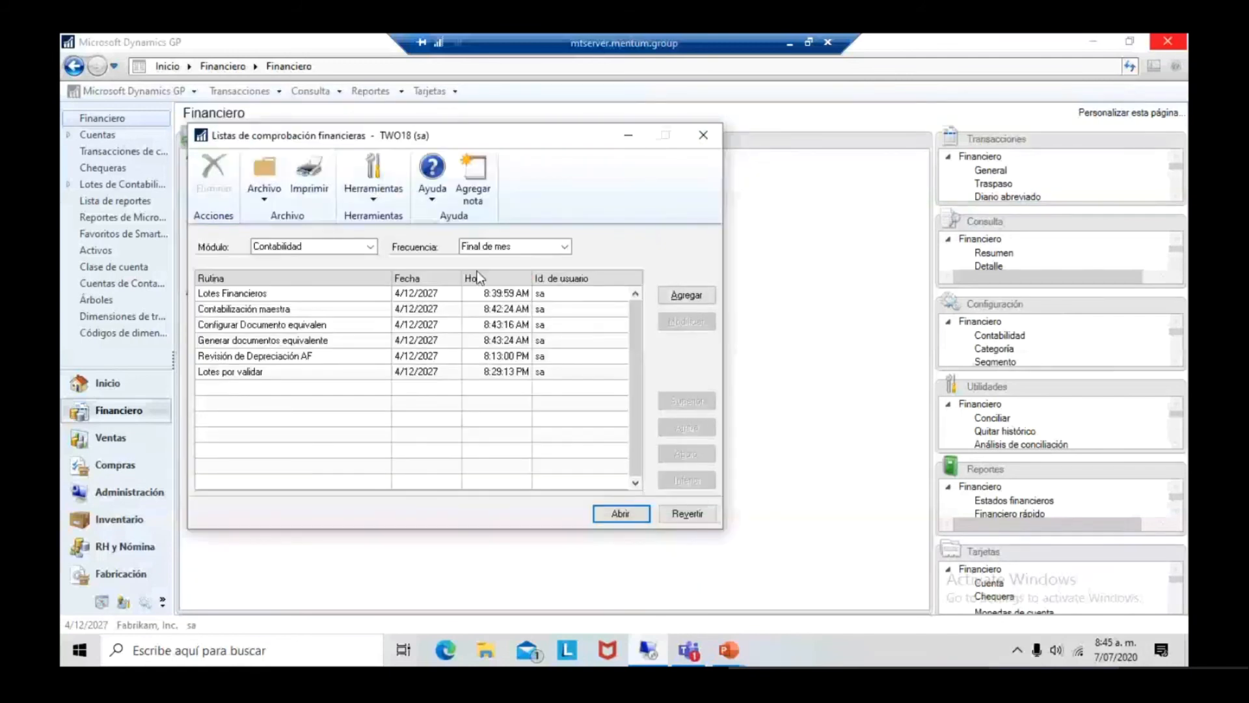
View the settings of the Revisión de Depreciación AF routine and close them without changes.
click(275, 362)
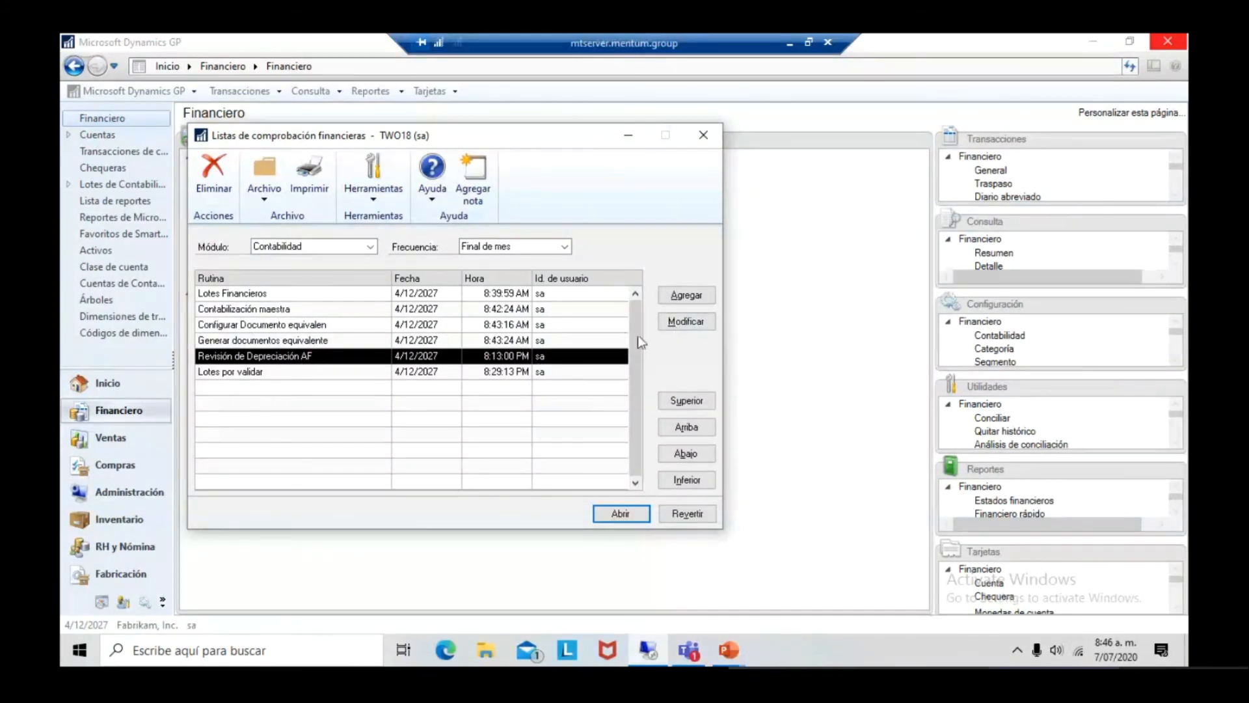
click(670, 312)
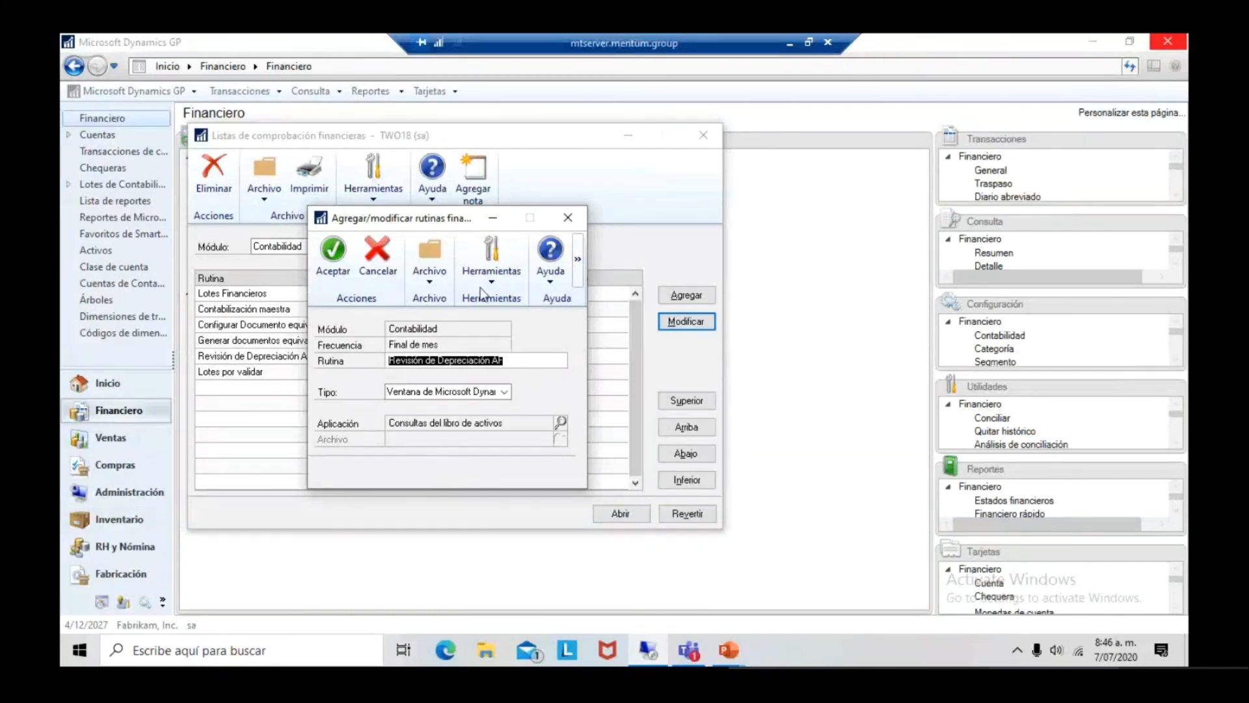
click(566, 218)
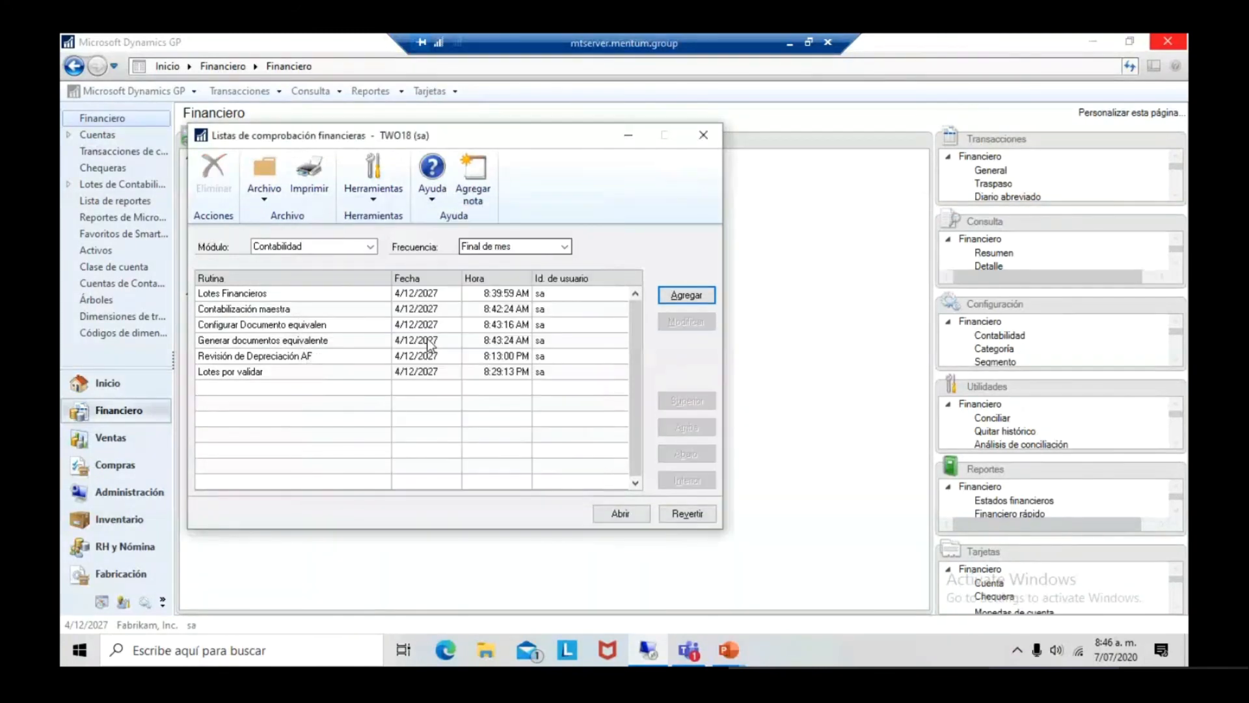
Run the Revisión de Depreciación AF routine, review the FEDERAL book of asset 00010 (Building2), and close the inquiry.
double_click(330, 357)
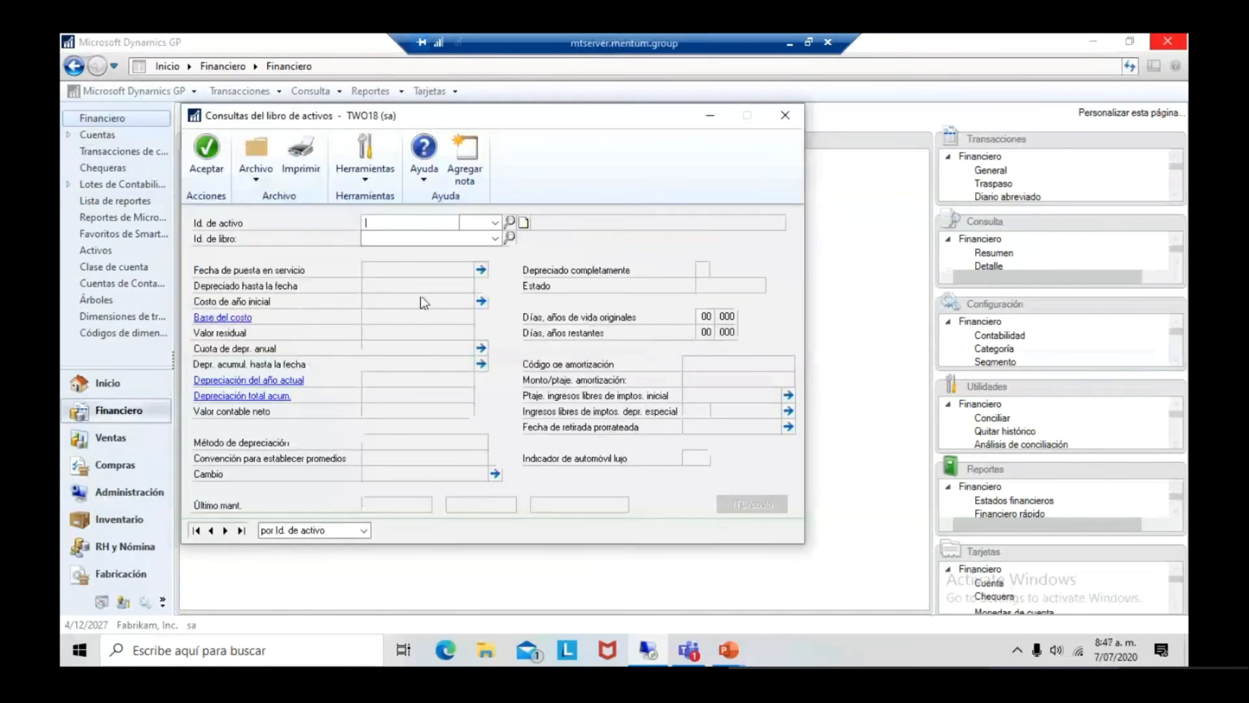
click(510, 222)
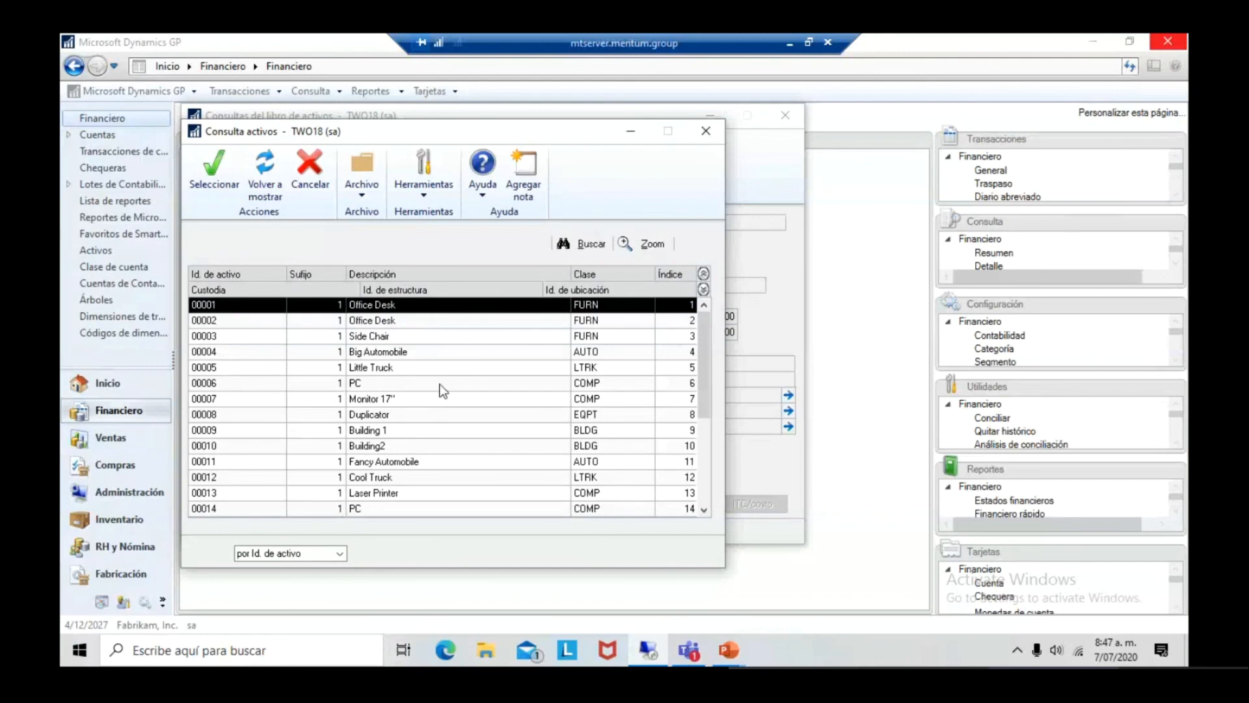
double_click(437, 447)
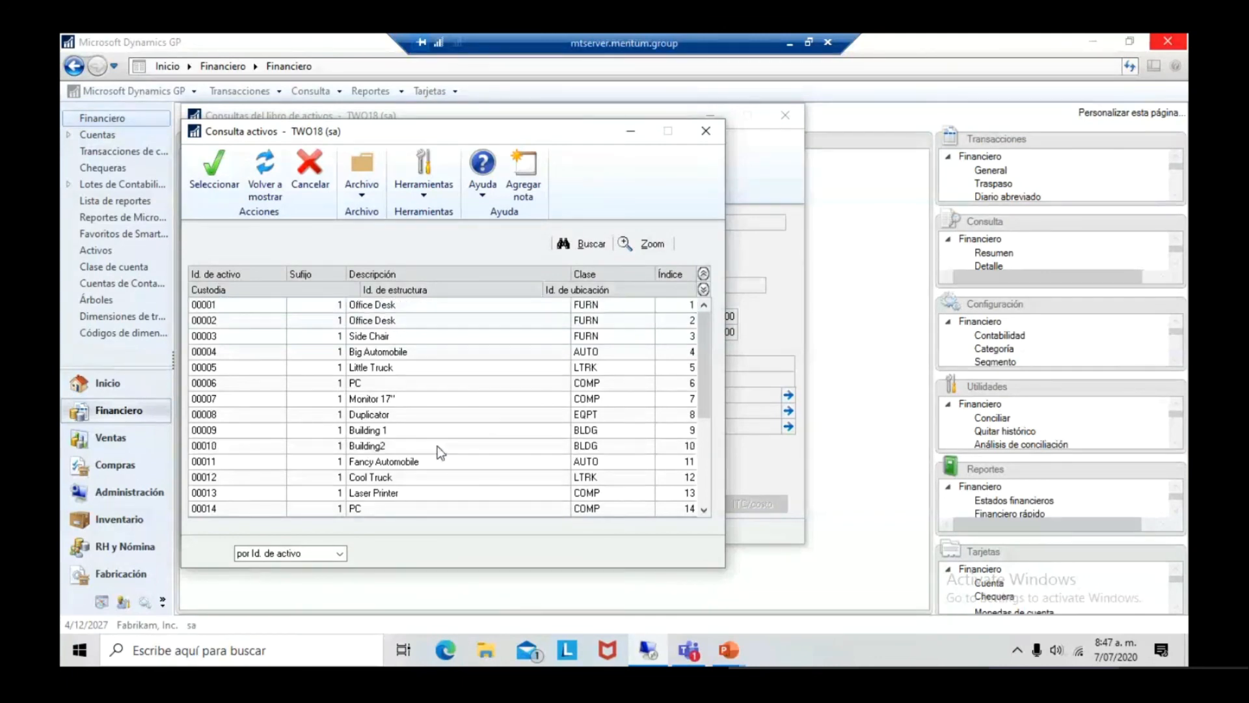
click(426, 239)
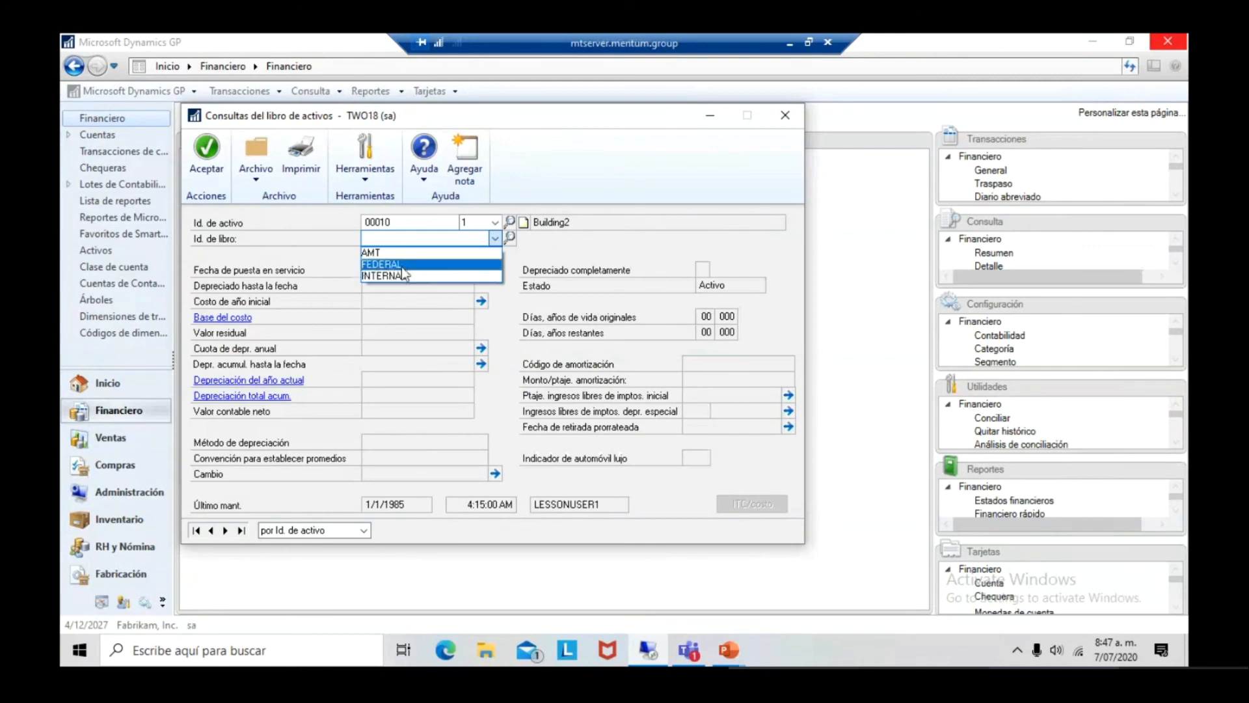
click(401, 265)
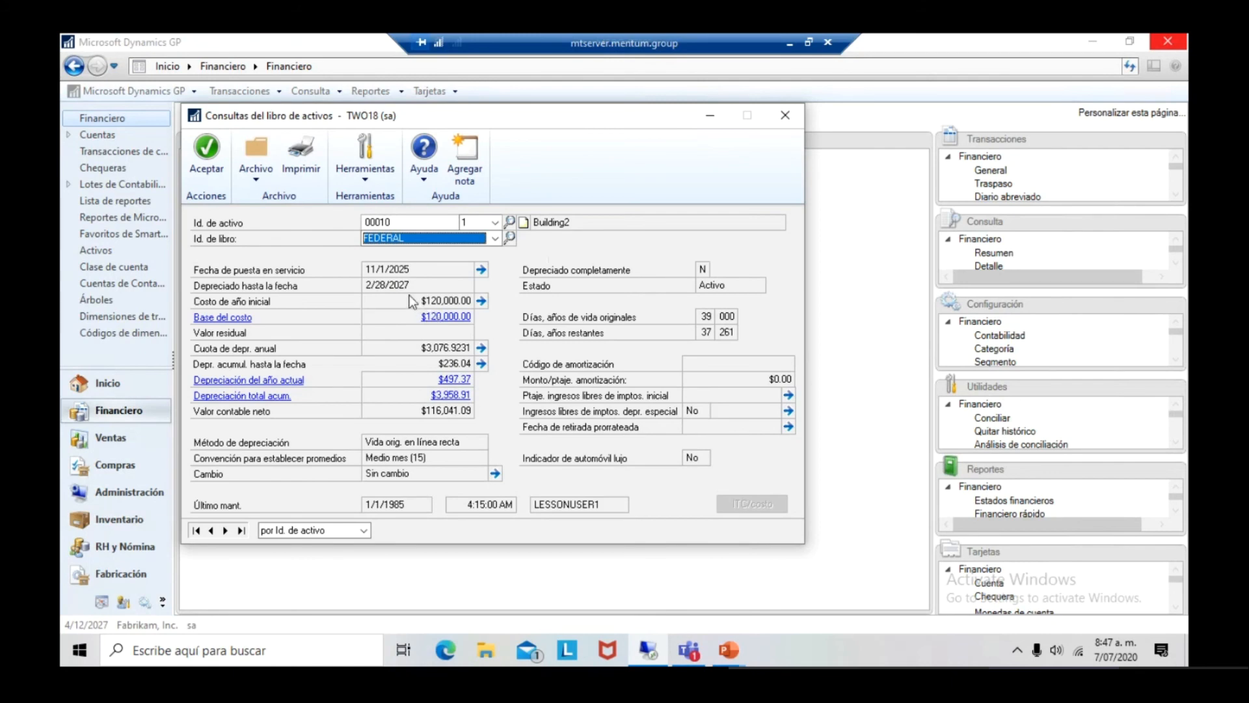
click(801, 123)
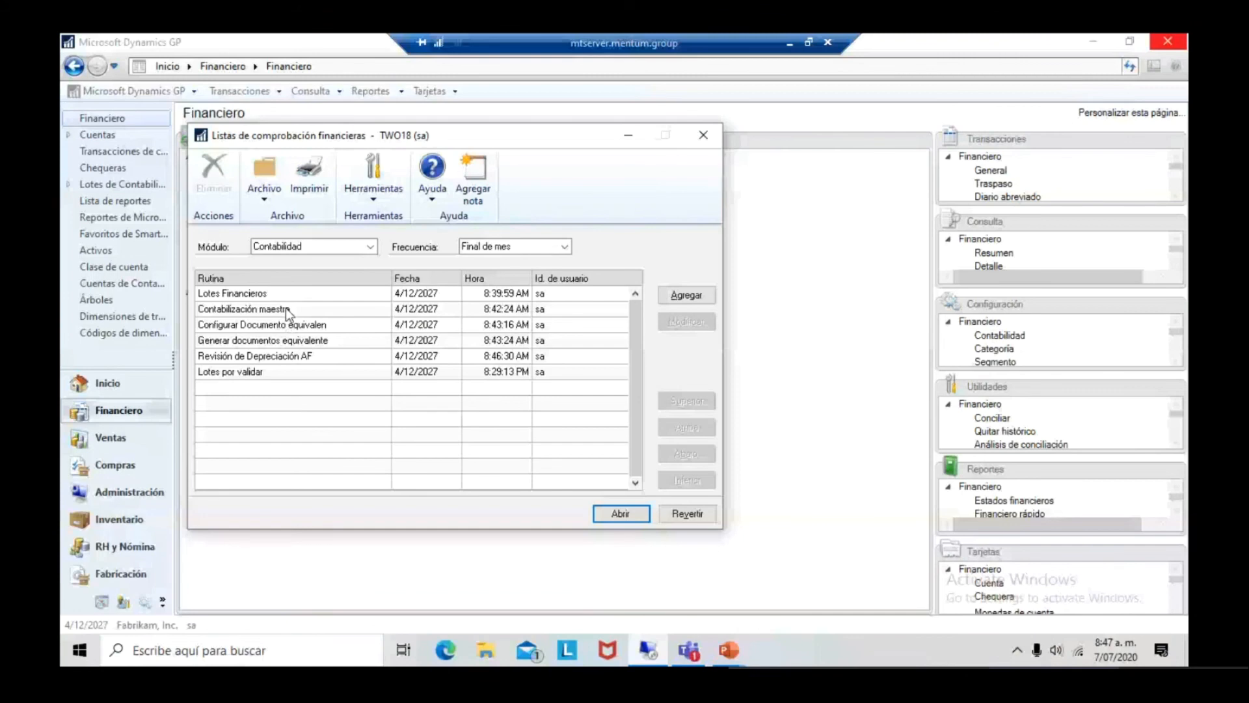
Switch the financial checklist to the Multimoneda module with Fin de período frequency and select the Revaluation routine.
click(371, 248)
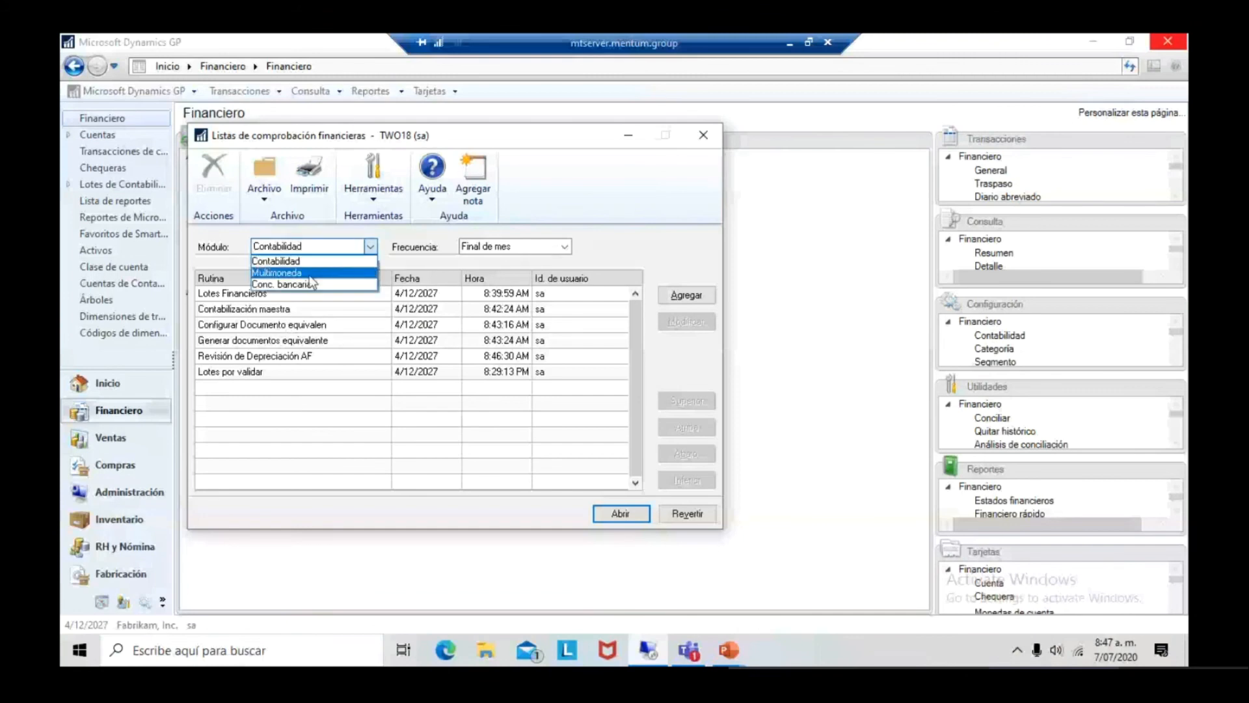
click(310, 273)
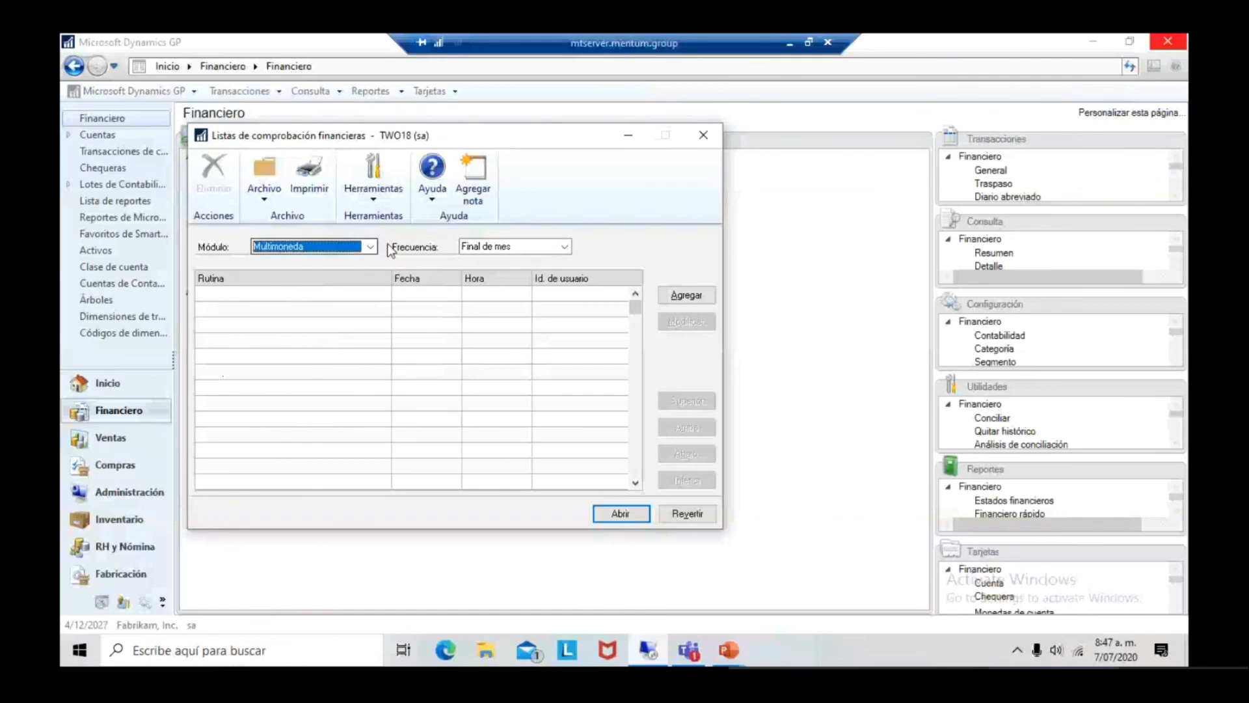
click(564, 247)
click(495, 271)
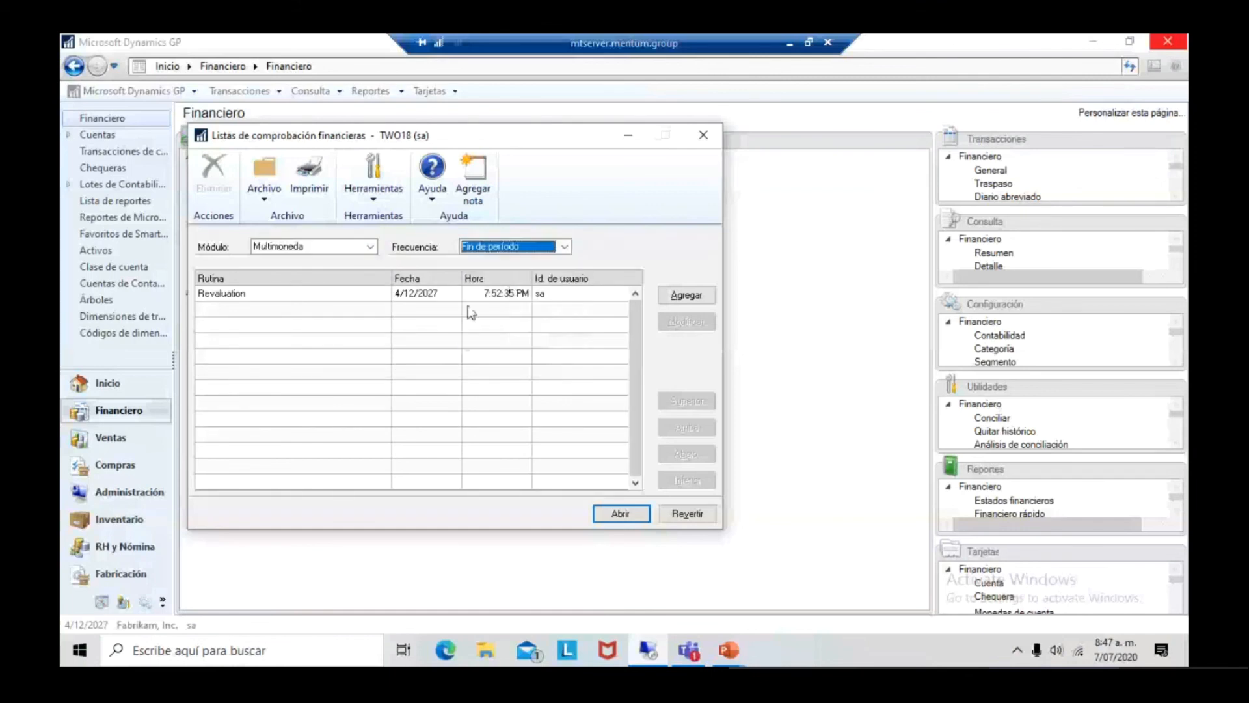
click(402, 295)
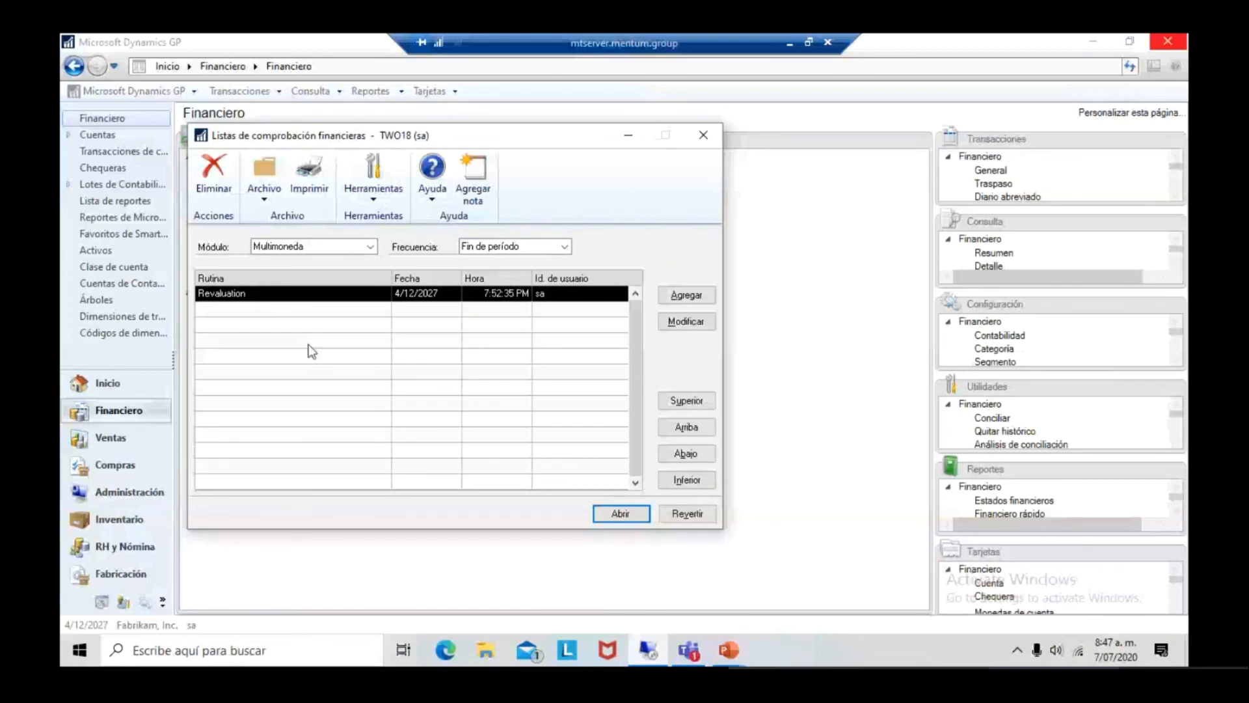
Open the Revaluation routine, load revaluation option "a", and arrange its window beside the checklist.
double_click(360, 294)
click(408, 241)
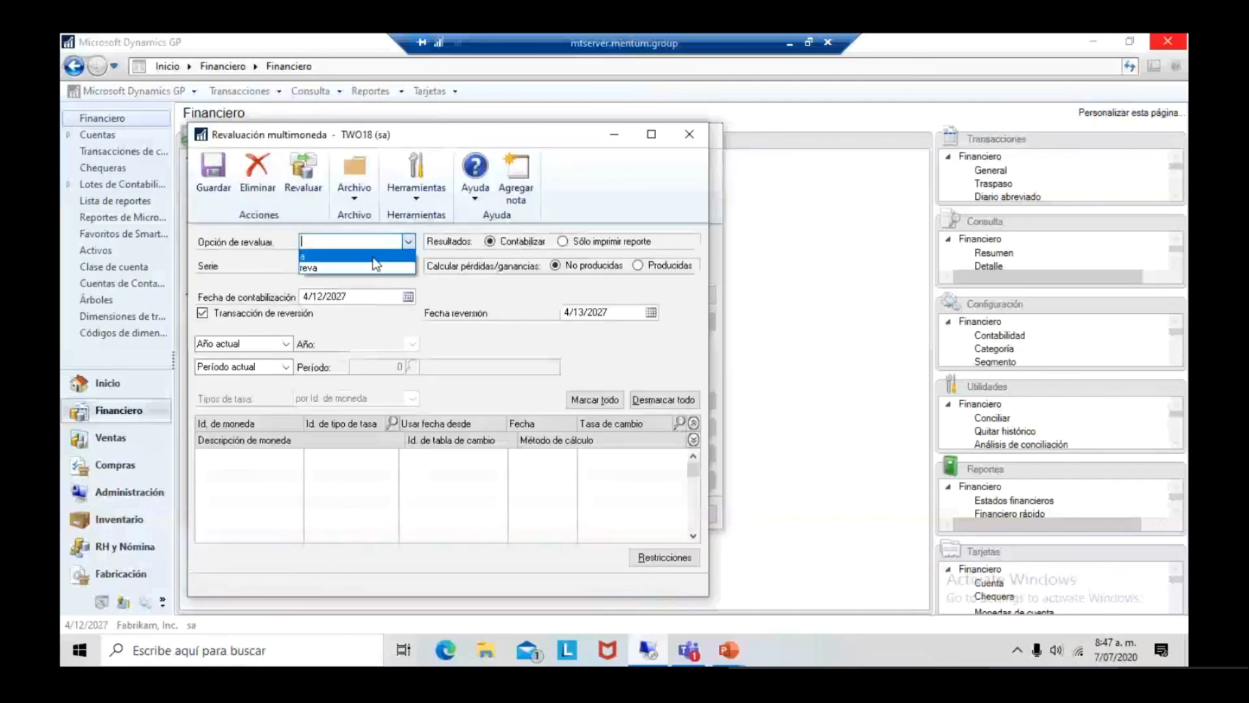
click(372, 257)
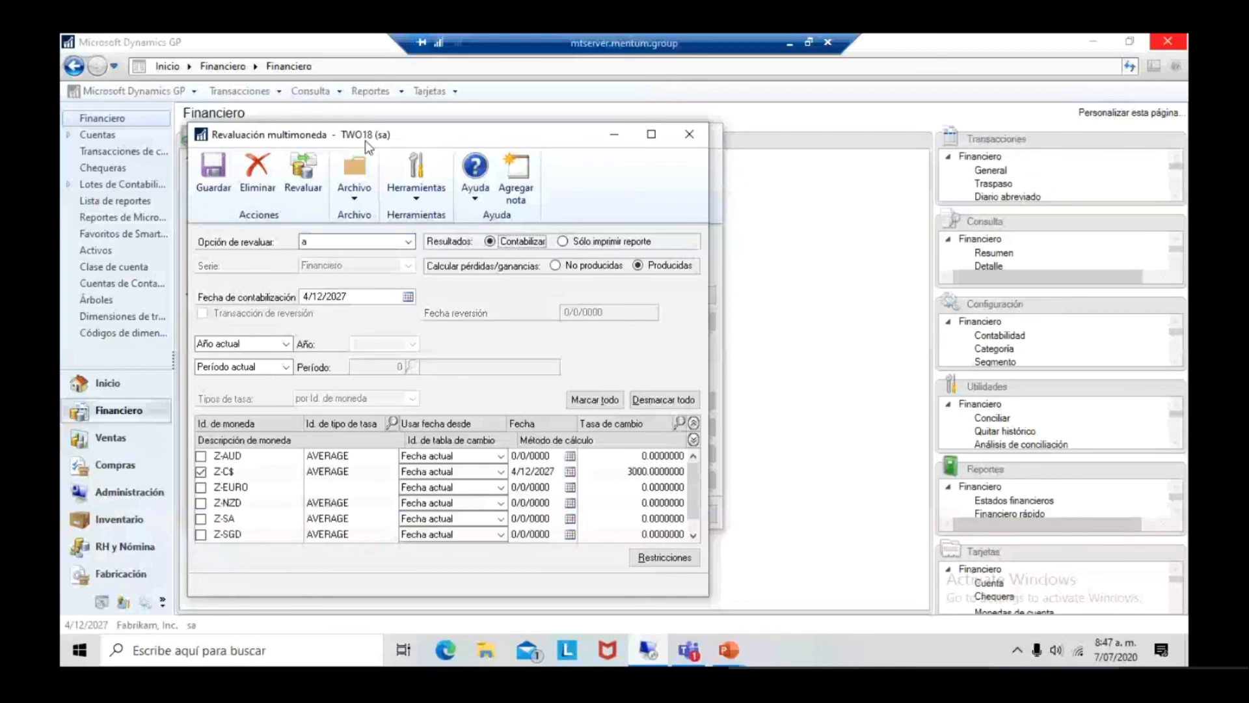
drag(352, 137, 372, 134)
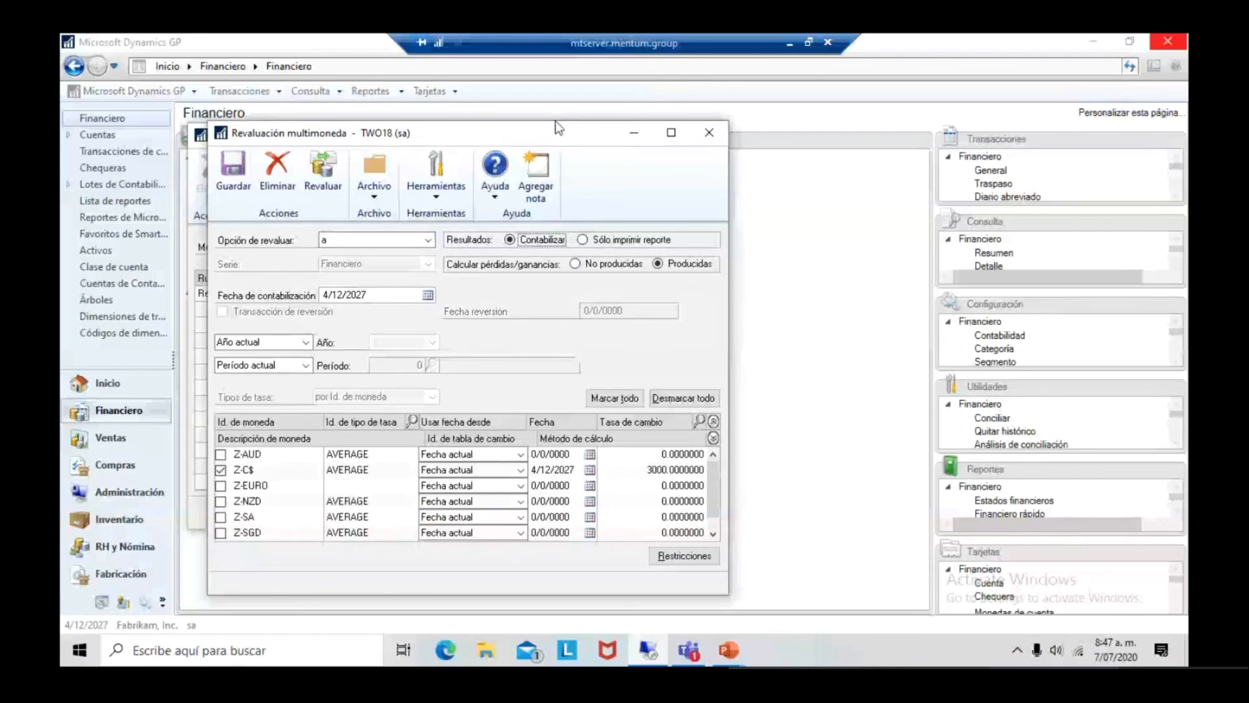
drag(556, 127, 933, 82)
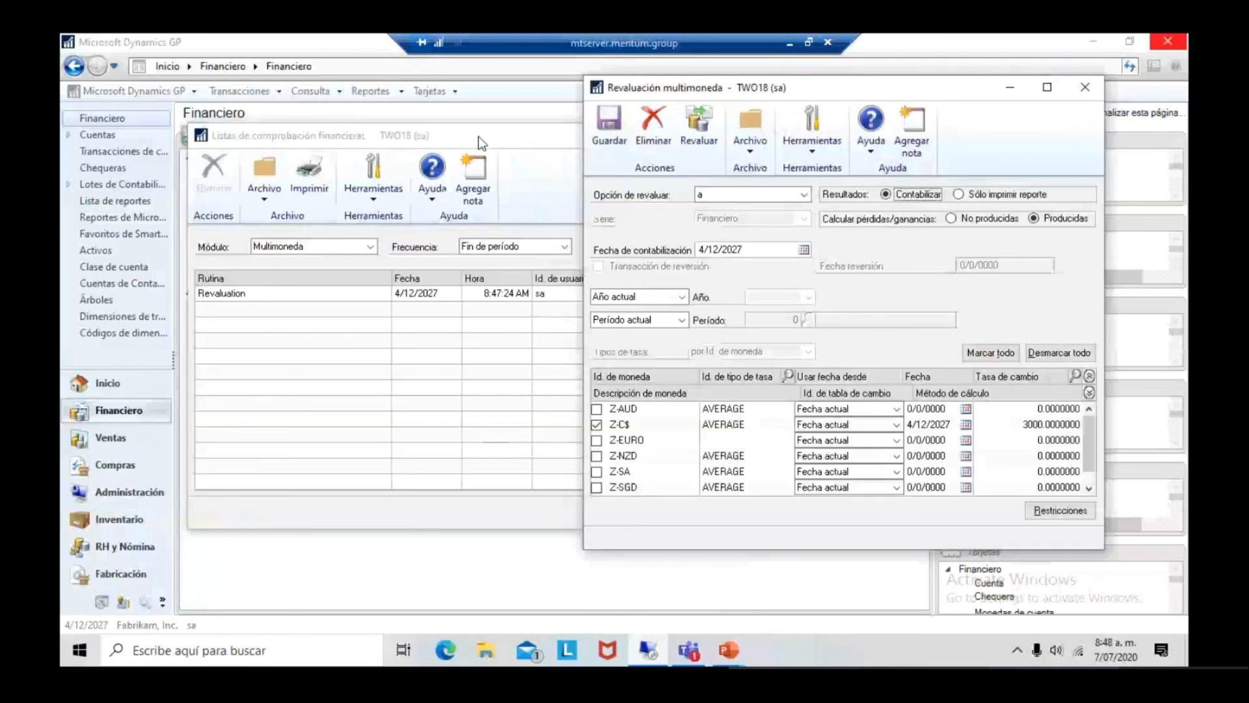
drag(479, 135, 350, 89)
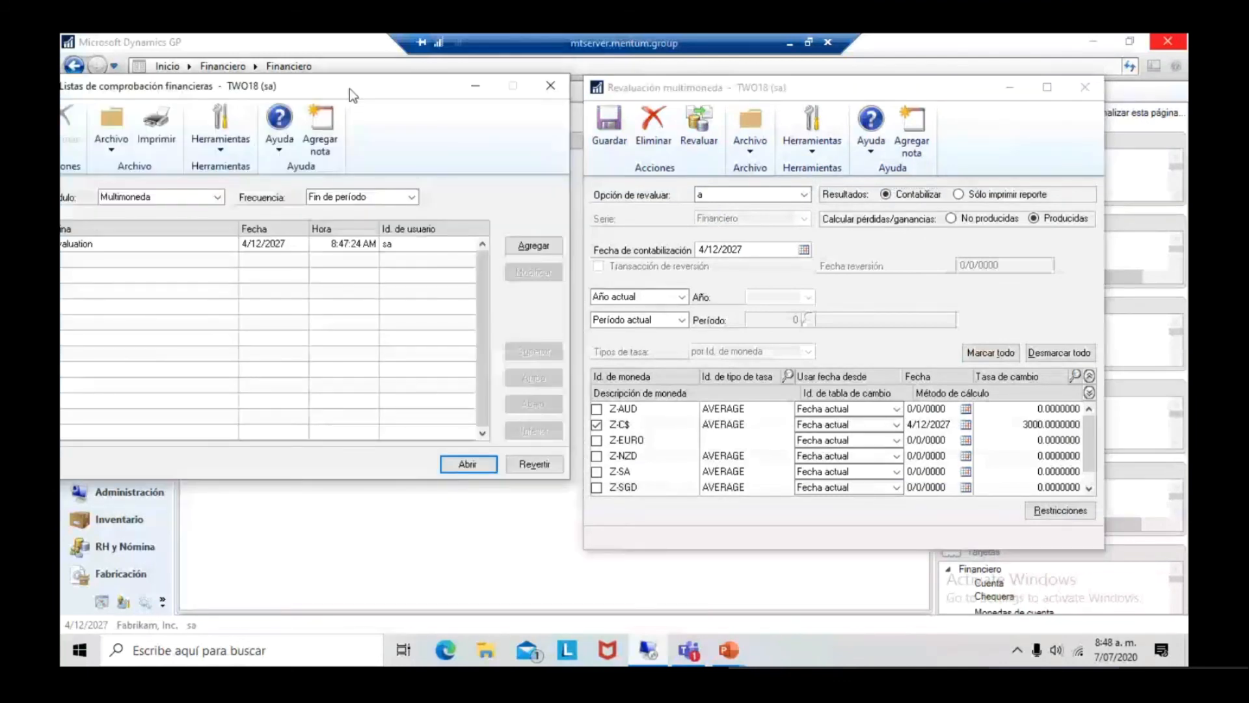
click(747, 91)
drag(746, 89, 713, 80)
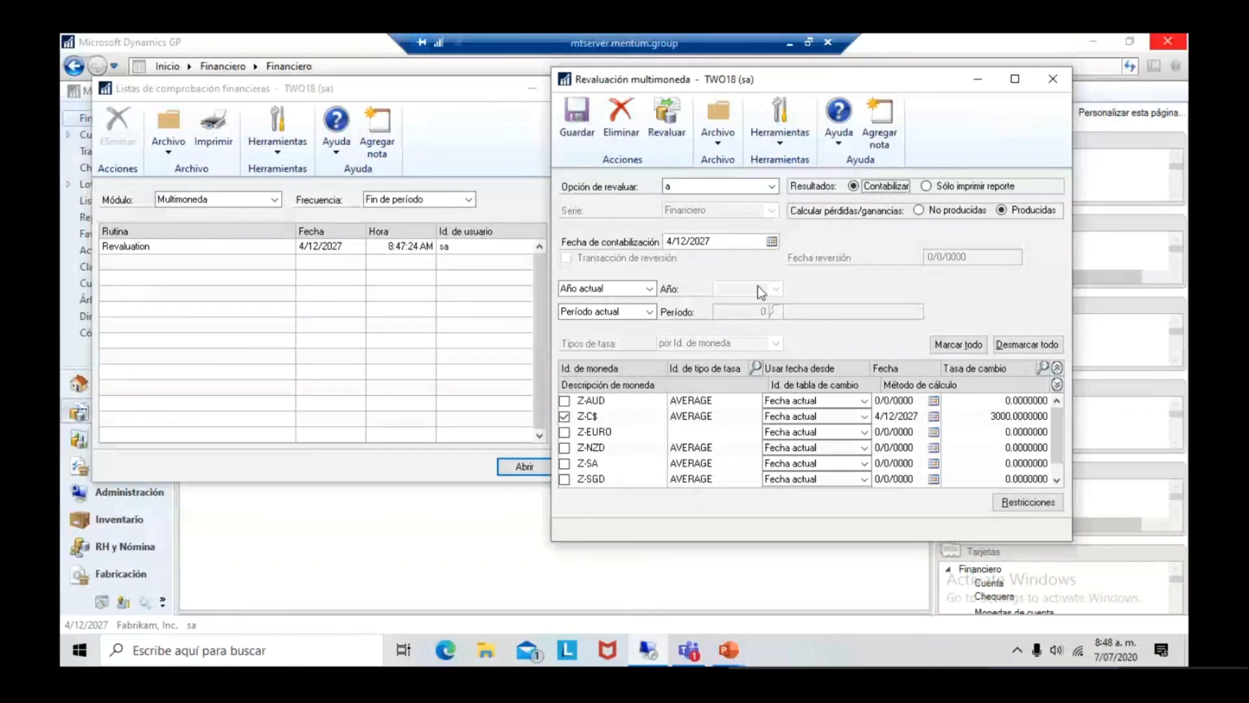
Delete revaluation option "a", view the available Serie choices, and close the multicurrency revaluation window.
click(620, 120)
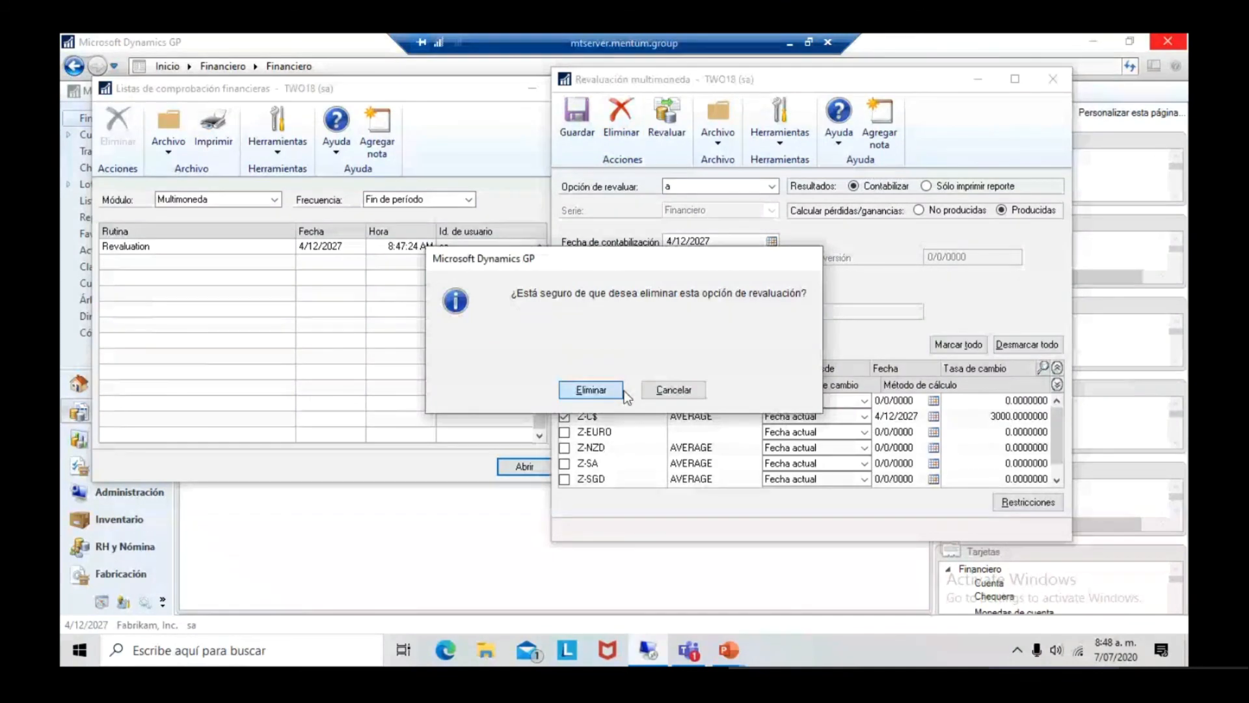
click(621, 391)
click(673, 211)
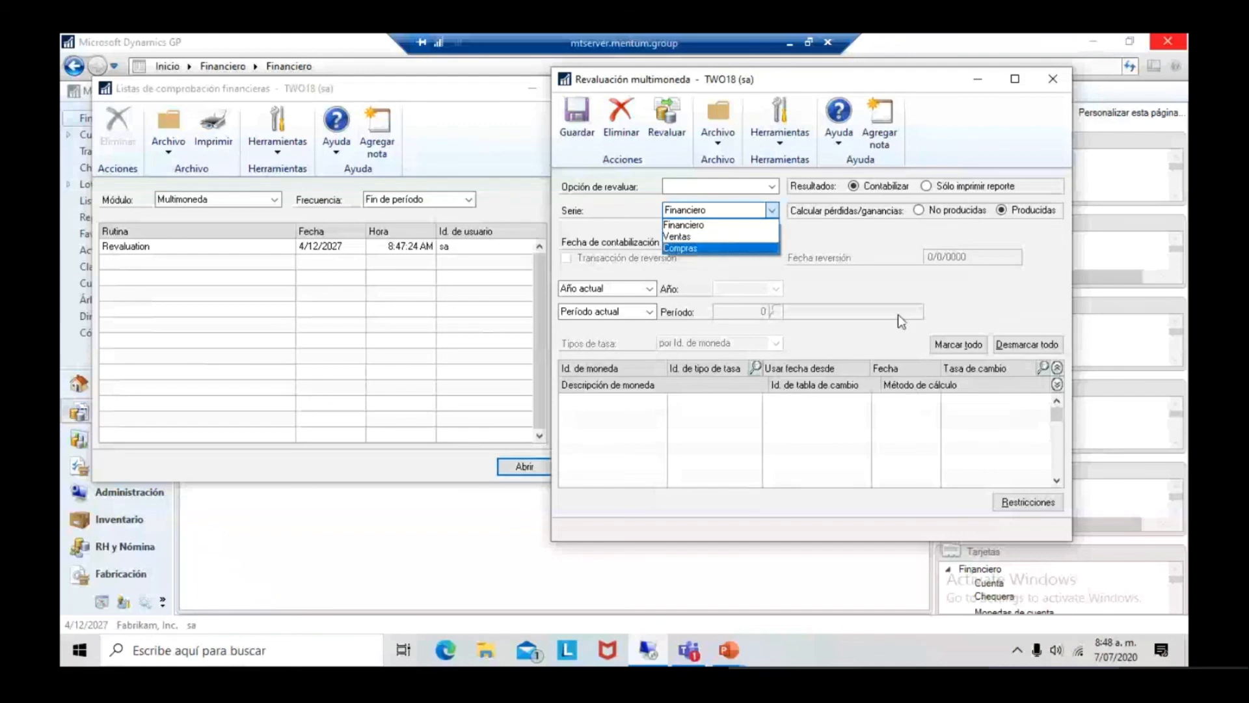
click(878, 288)
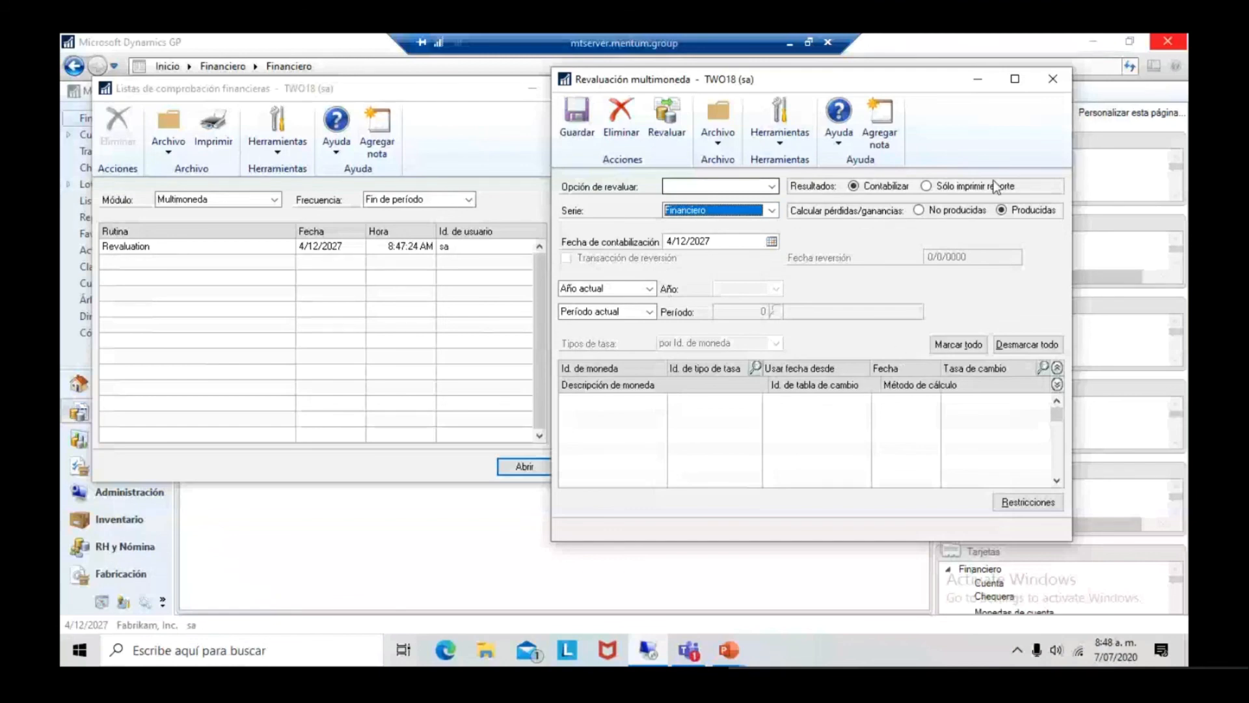
click(1053, 78)
Switch the checklist module to Conc. bancaria and open its Conciliación Bancaria routine.
click(195, 200)
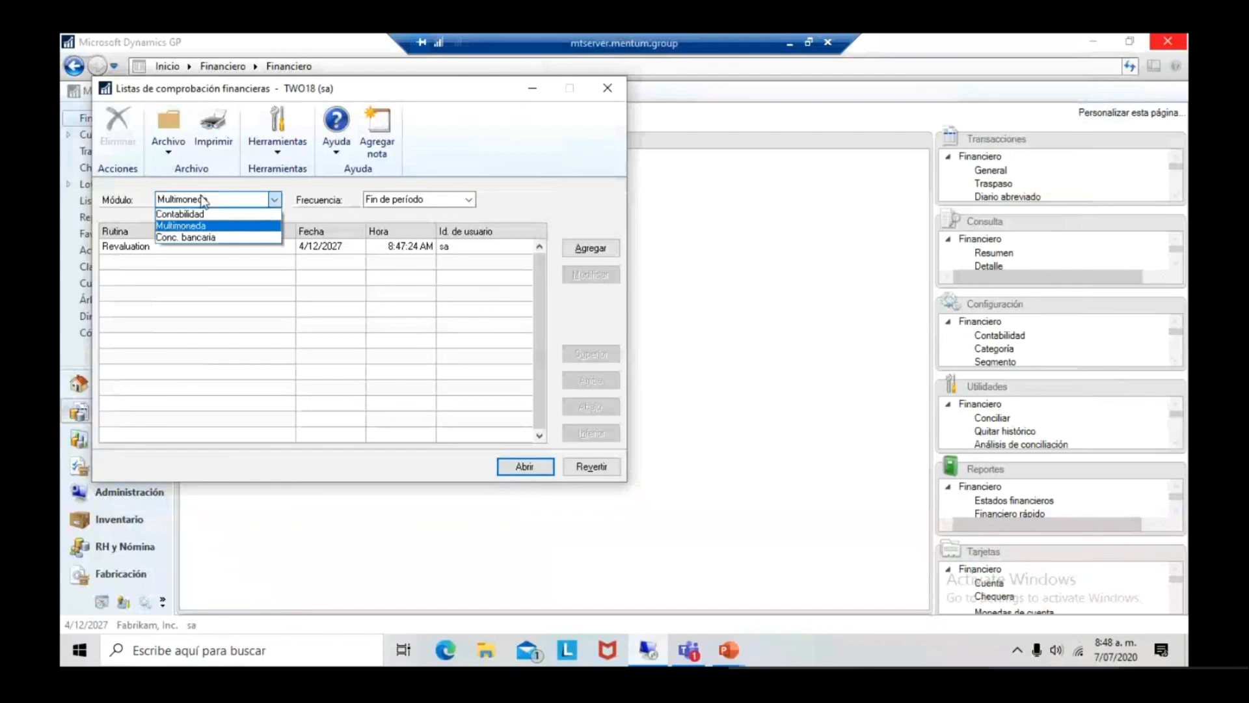
click(203, 236)
click(207, 252)
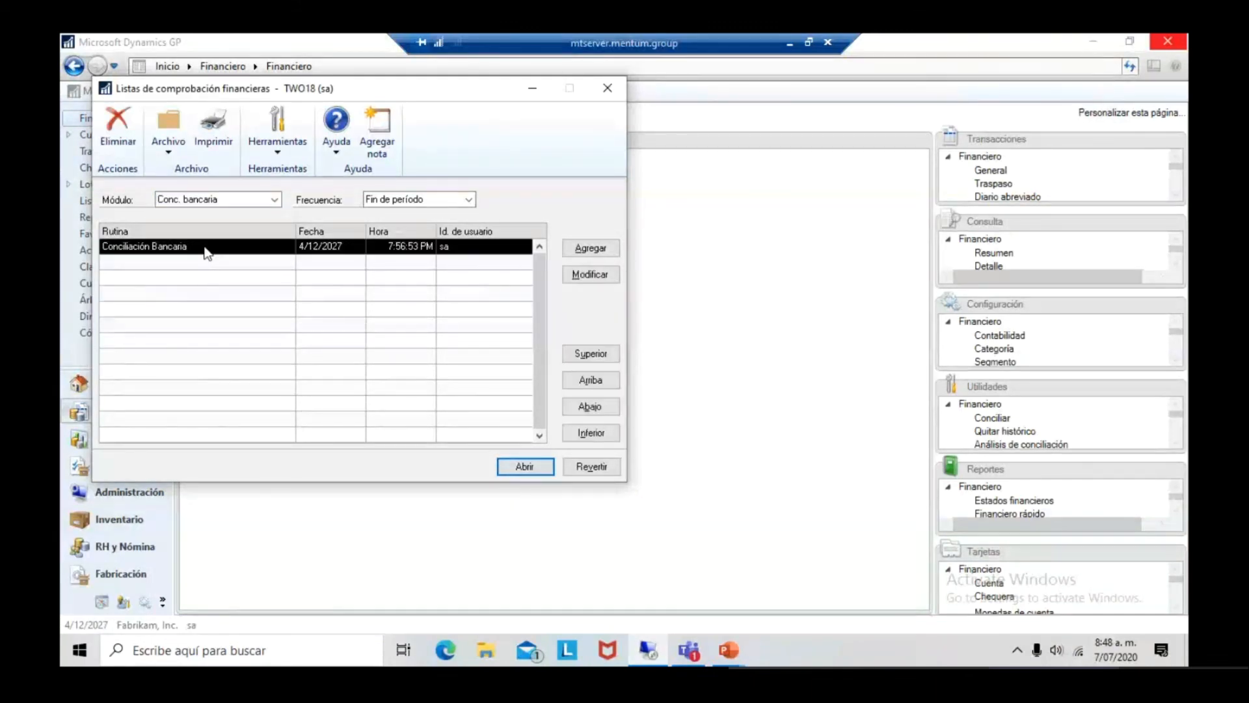
double_click(207, 251)
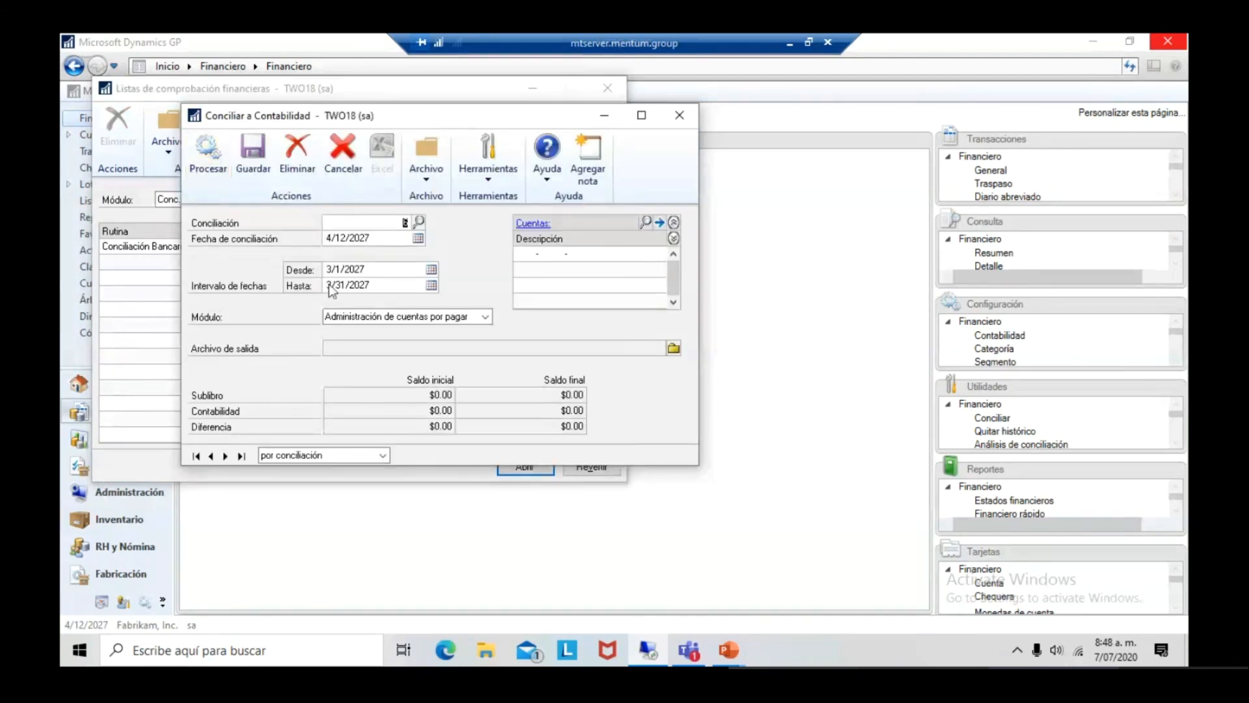
Set the reconciliation's module to Conc. bancaria and add the Cash - Operating Account to its accounts.
click(331, 316)
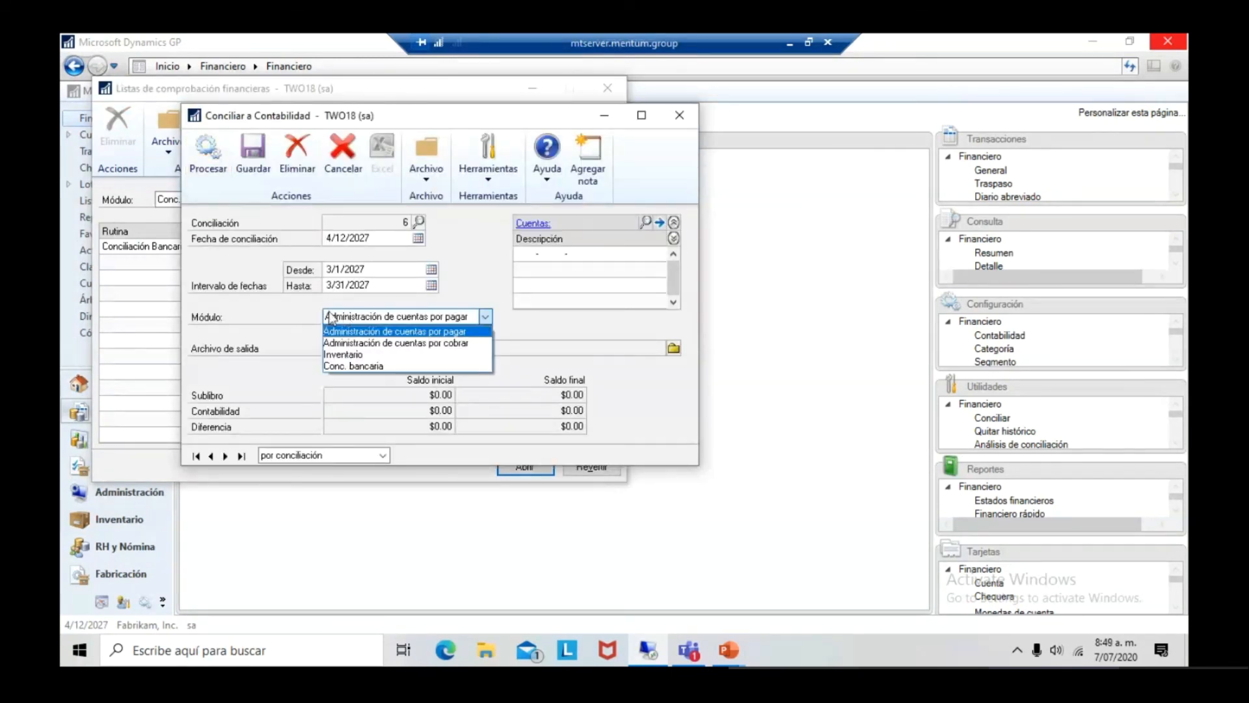
click(336, 366)
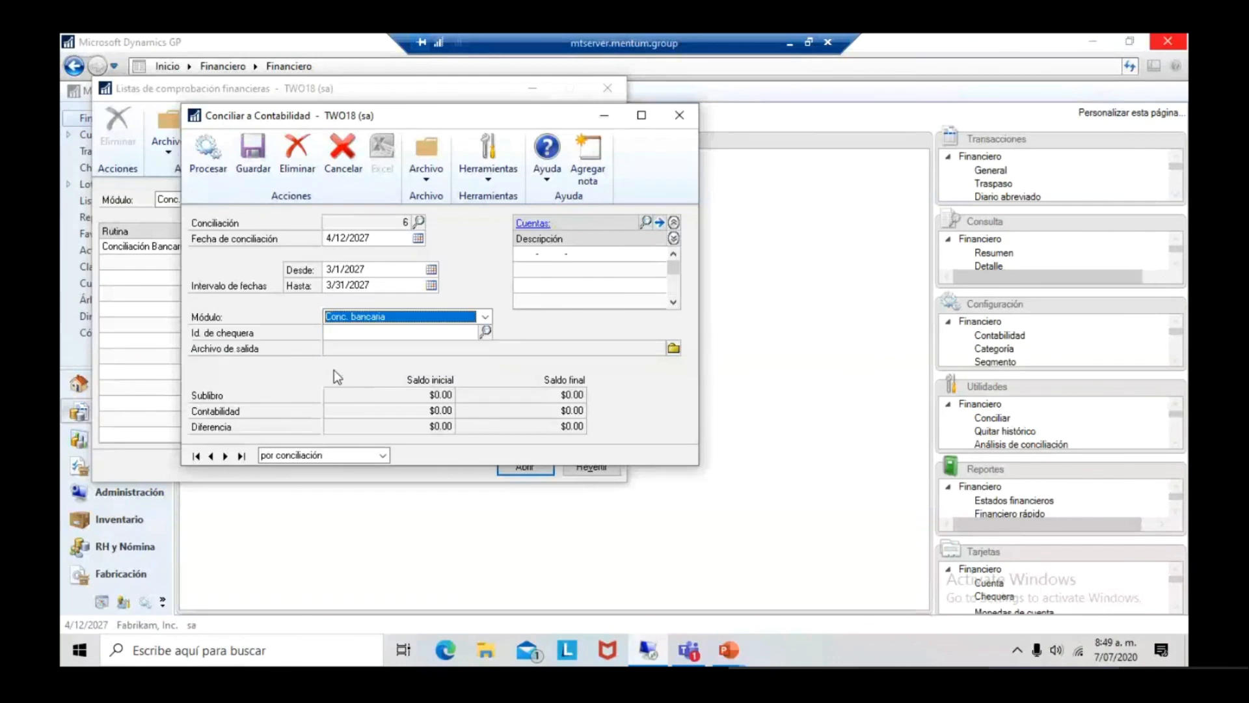
click(519, 257)
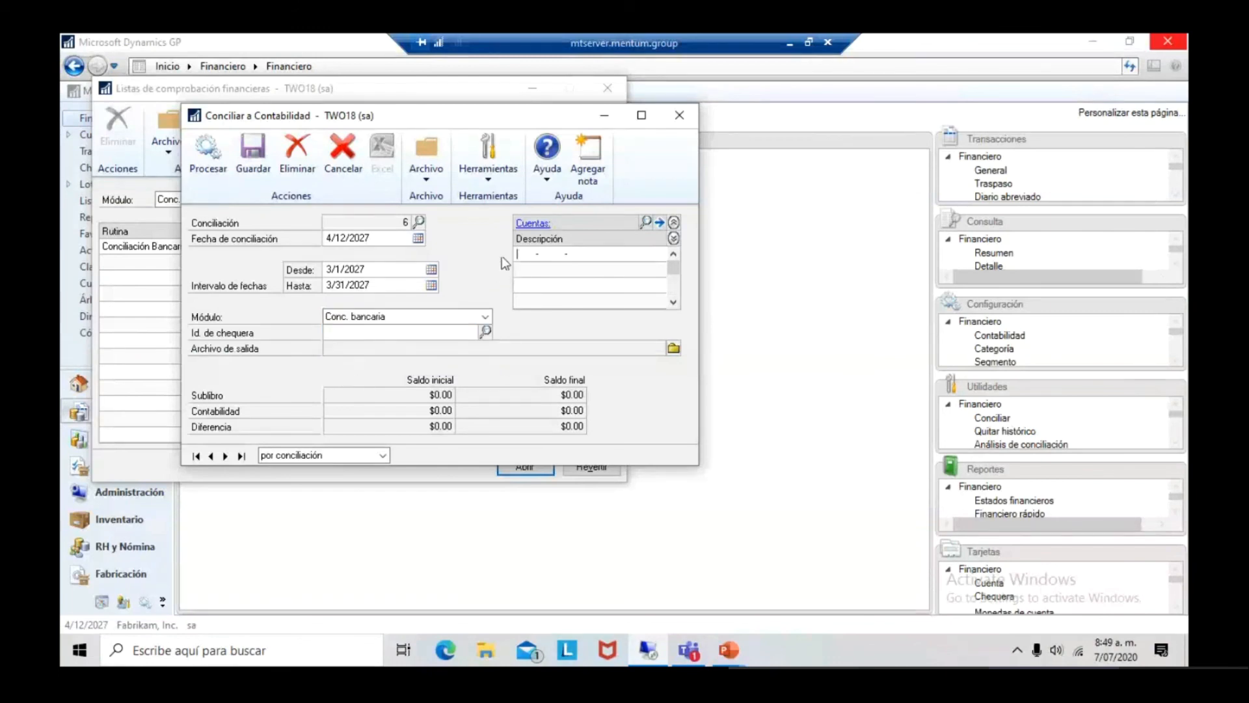
click(647, 224)
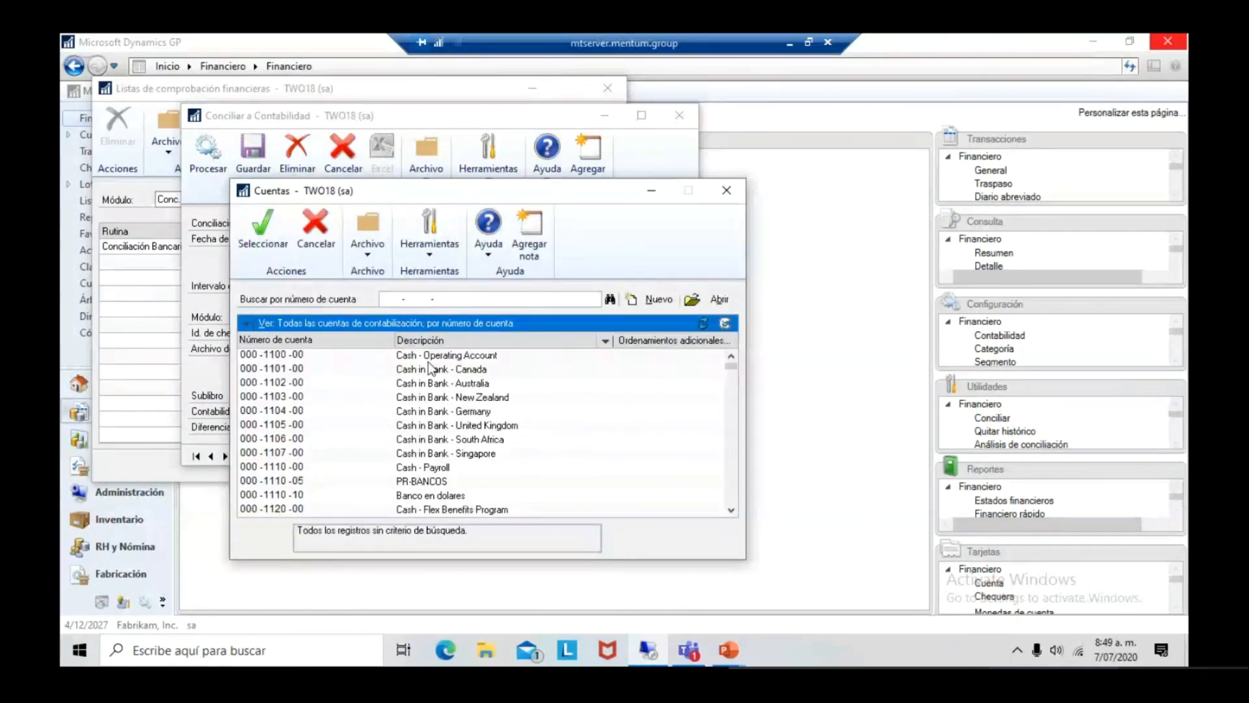
double_click(430, 357)
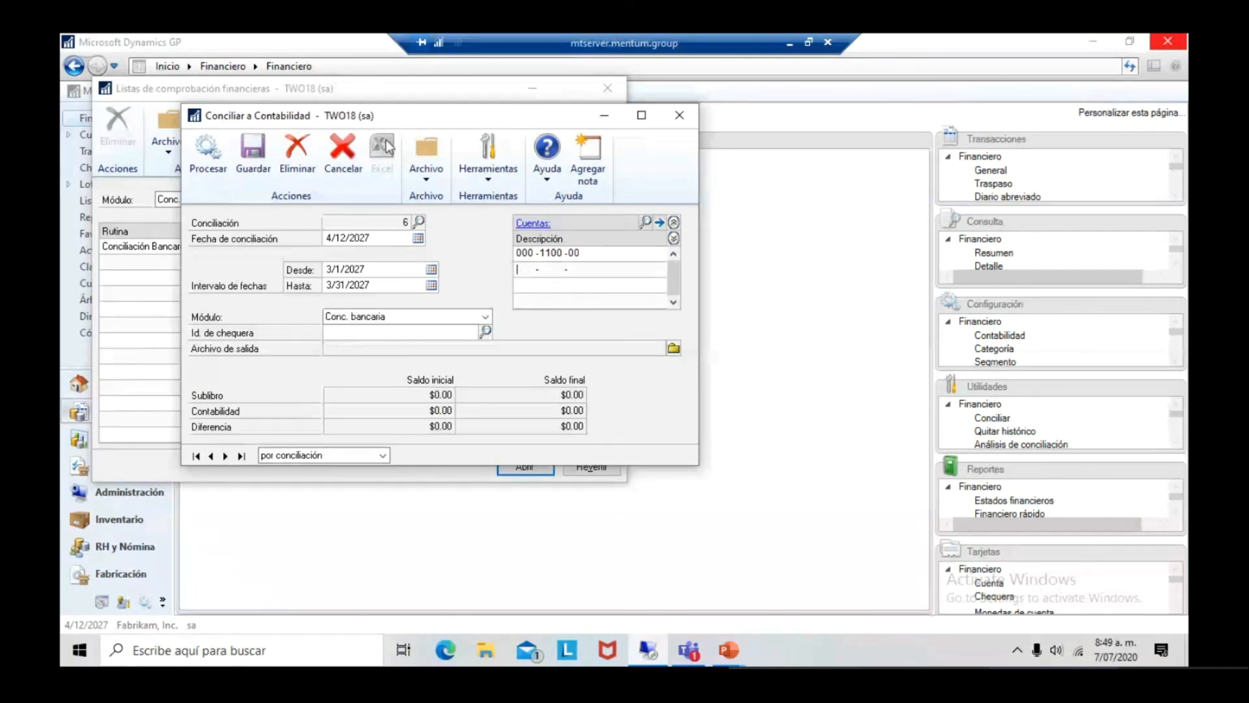
Delete the current reconciliation record and close the Conciliar a Contabilidad window.
click(307, 164)
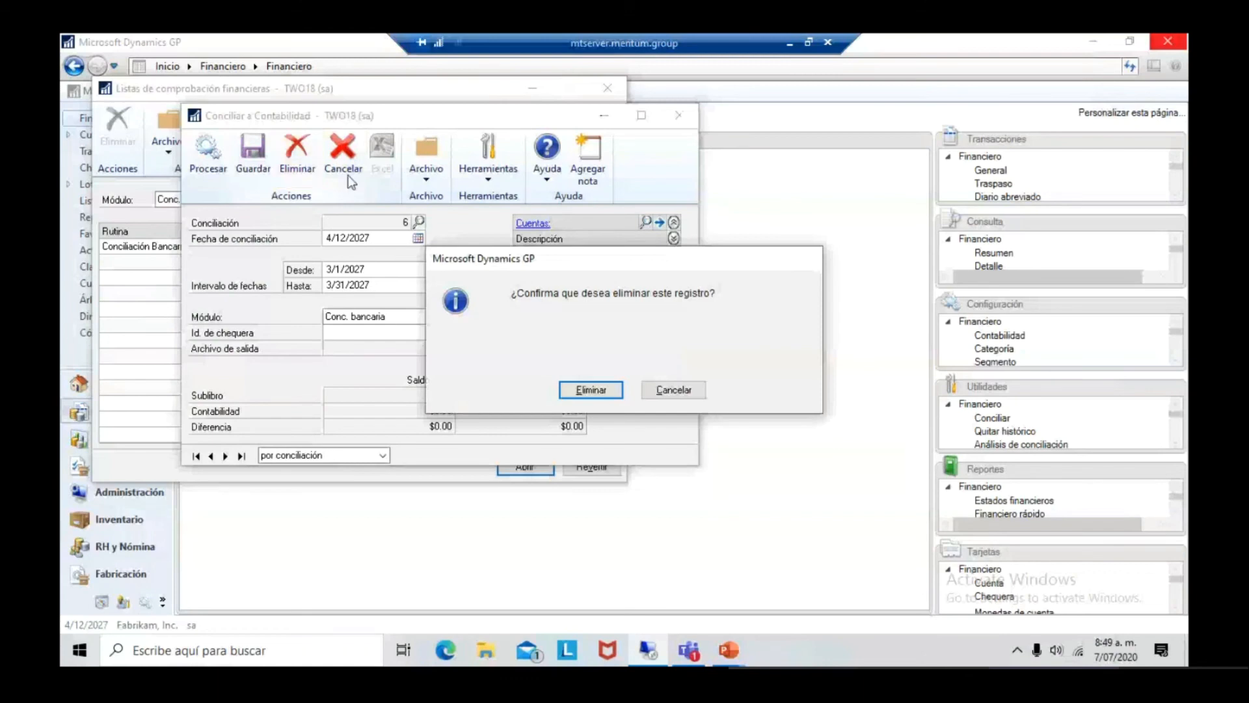
click(592, 390)
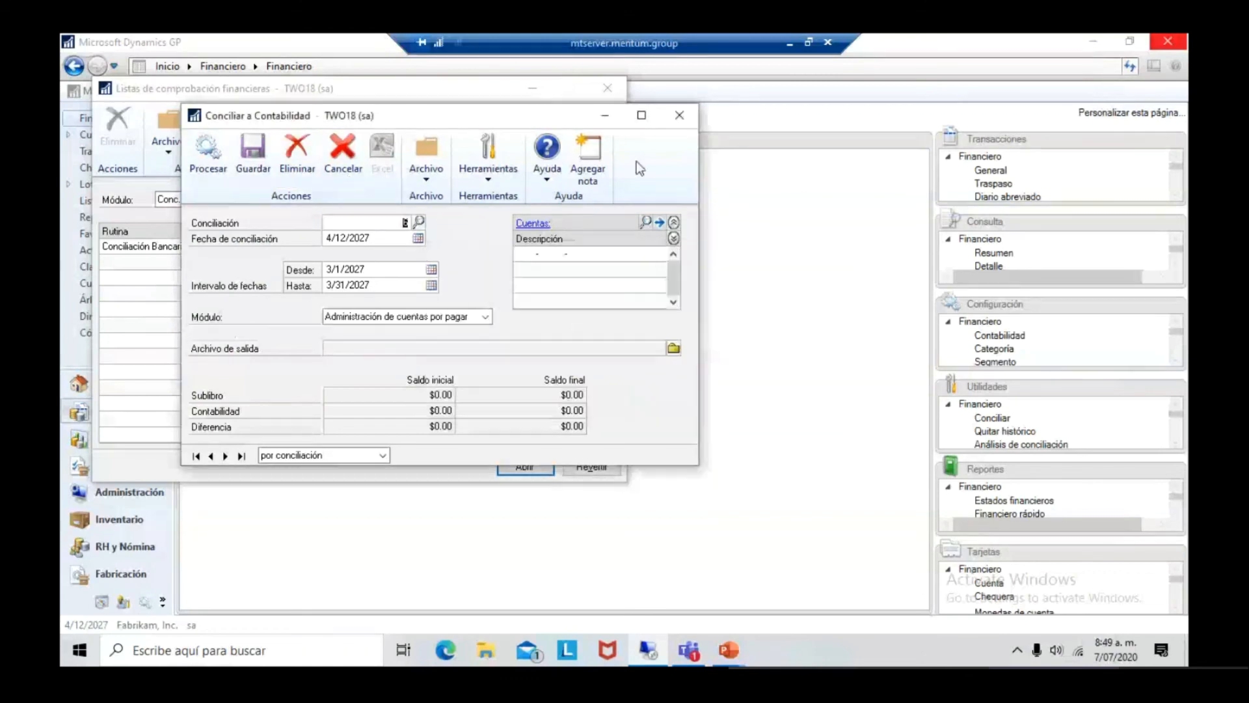
click(679, 116)
Set the bank reconciliation checklist frequency to Final de mes and select the Reconcile routine.
click(399, 199)
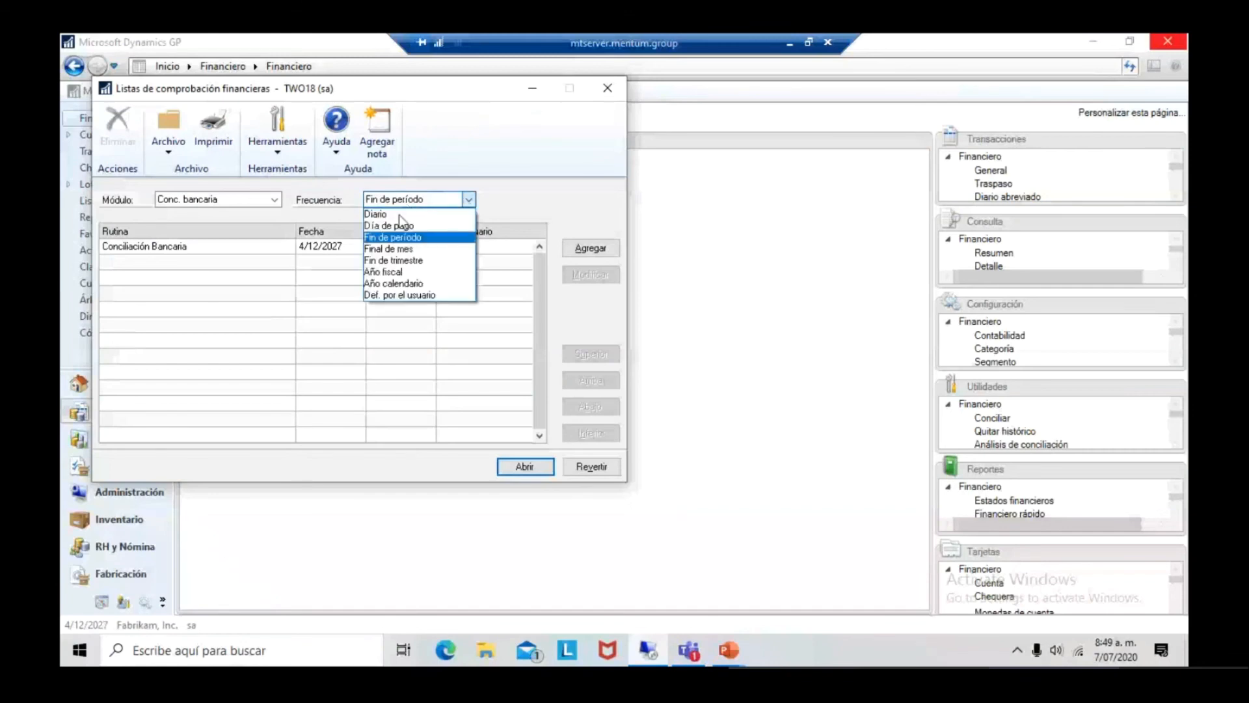
click(400, 250)
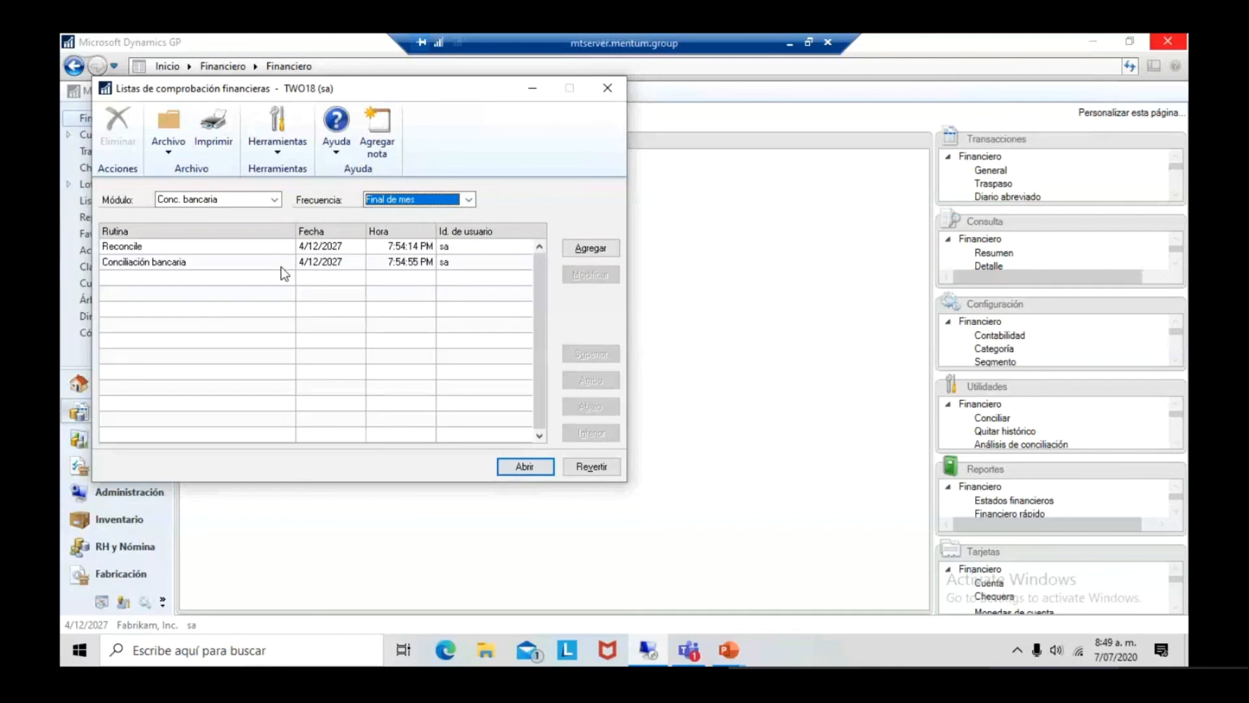
click(135, 260)
click(140, 248)
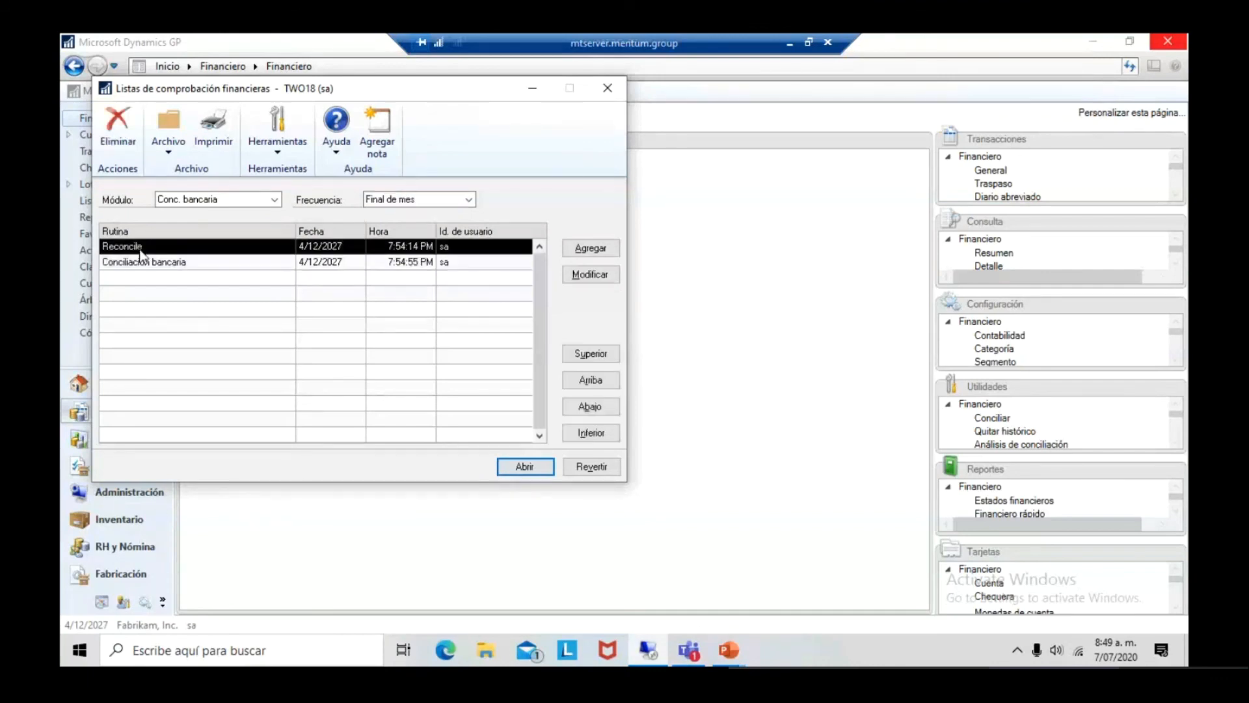
Open the Reconcile routine, bring up the PAYROLL checkbook in Conciliar estados bancarios and close the reconciliation window.
double_click(168, 261)
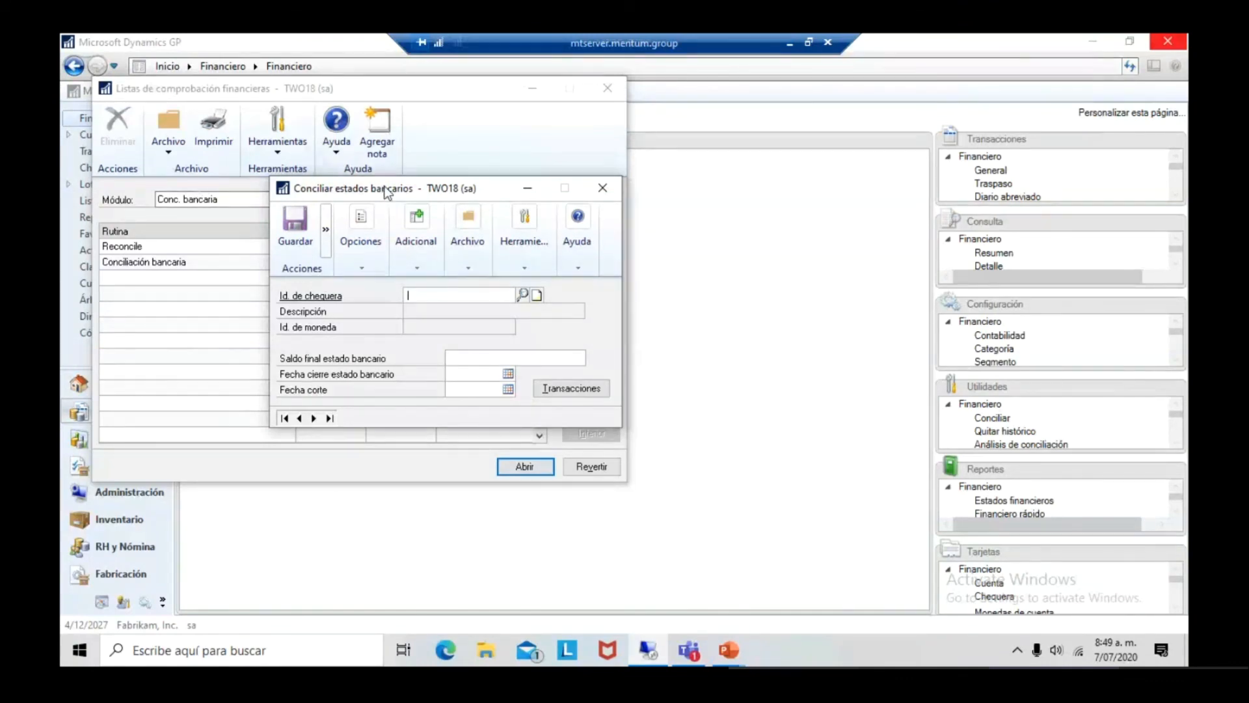
drag(385, 189, 385, 278)
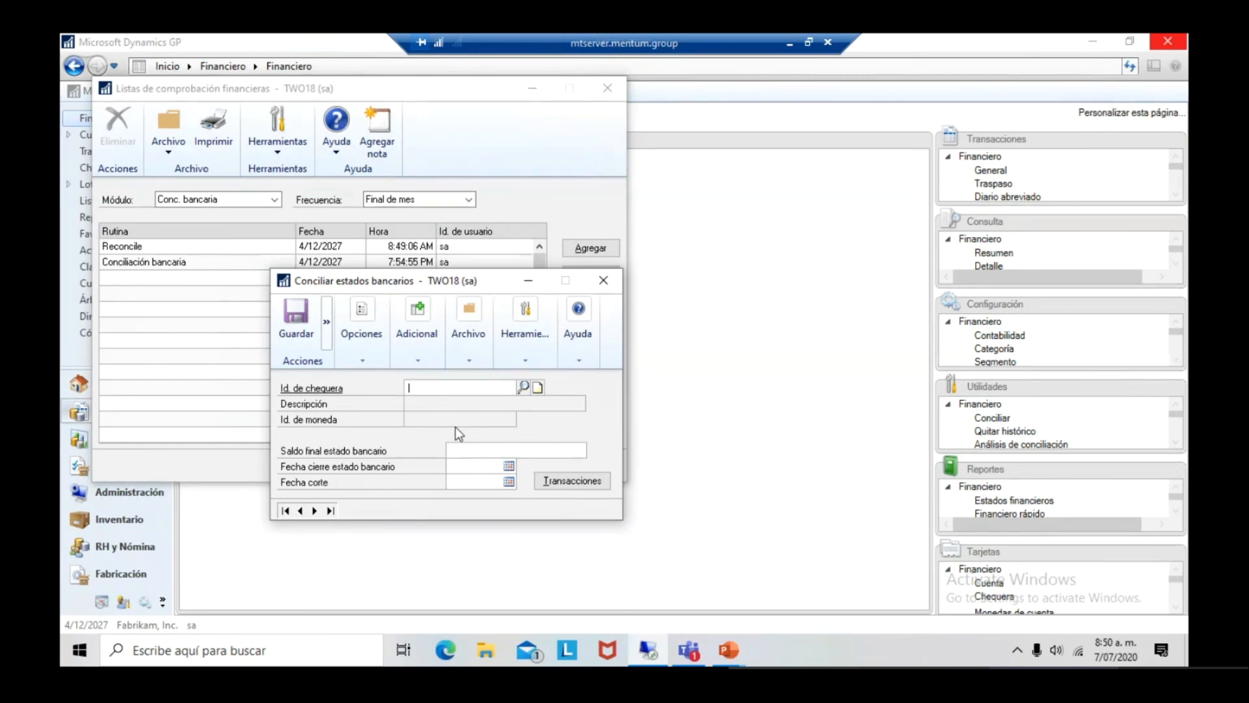
click(524, 387)
click(403, 390)
double_click(403, 390)
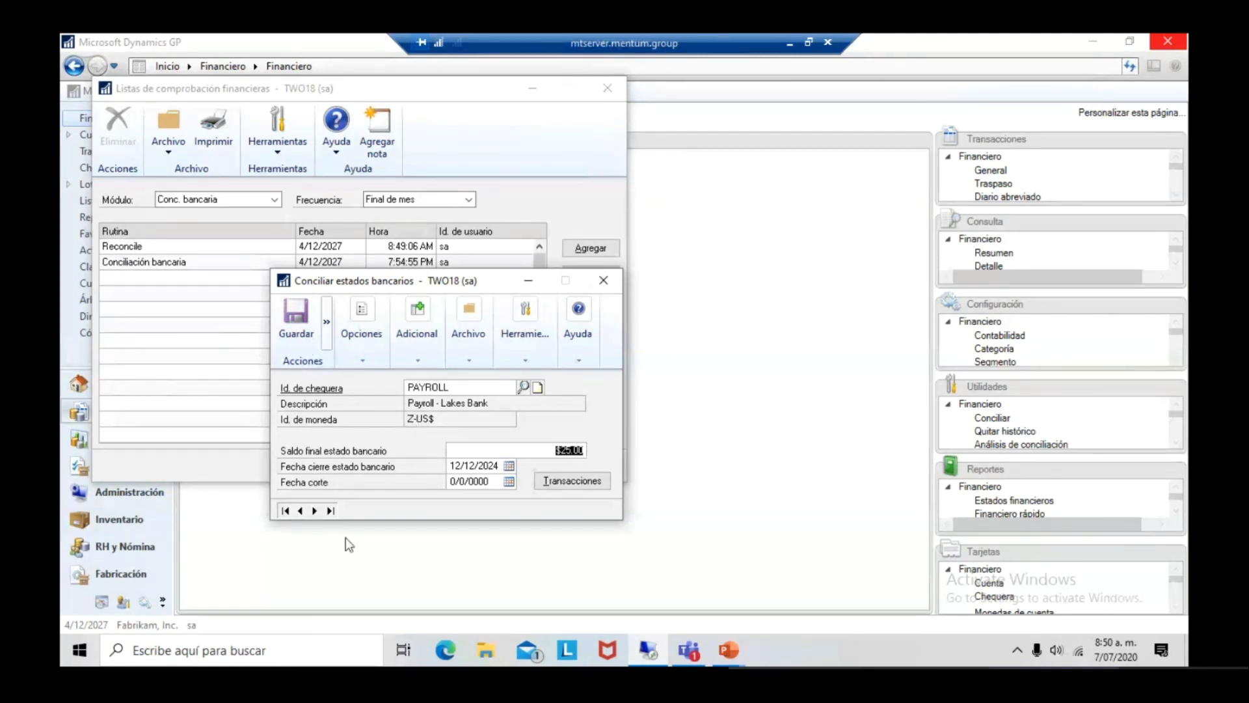
click(603, 281)
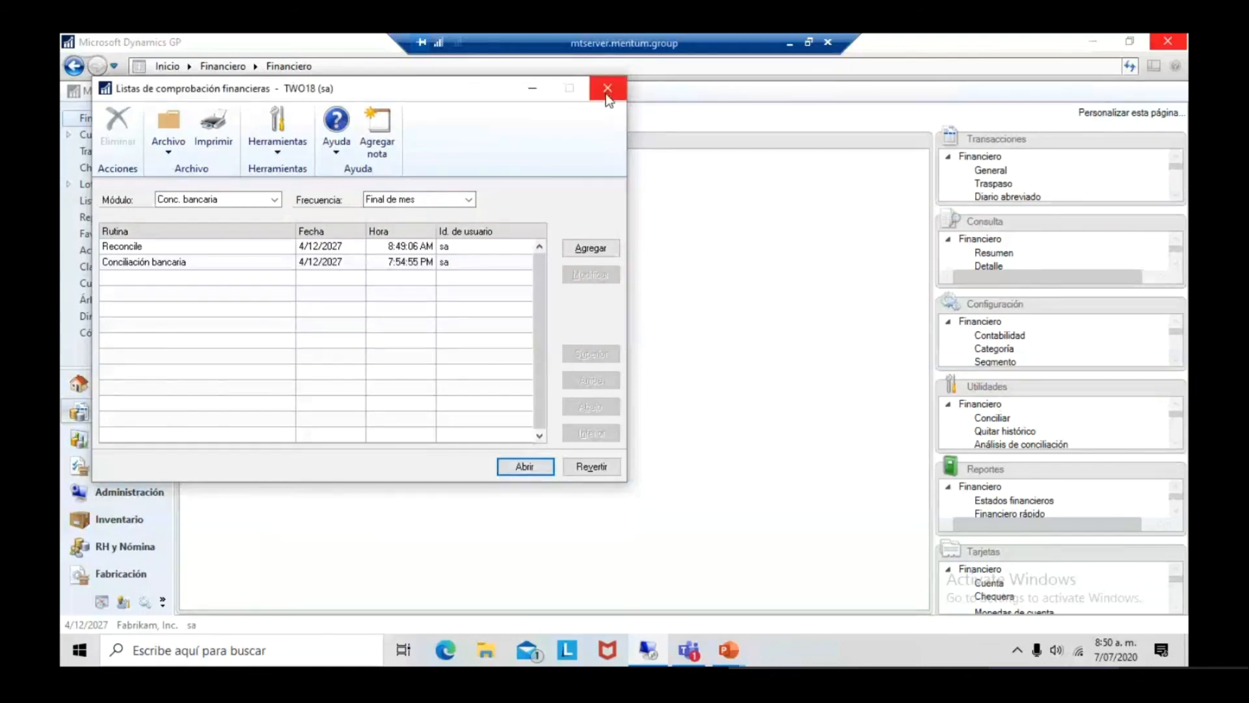
Review the Reconcile and Conciliación bancaria entries in the month-end checklist and close the financial checklists window.
click(275, 199)
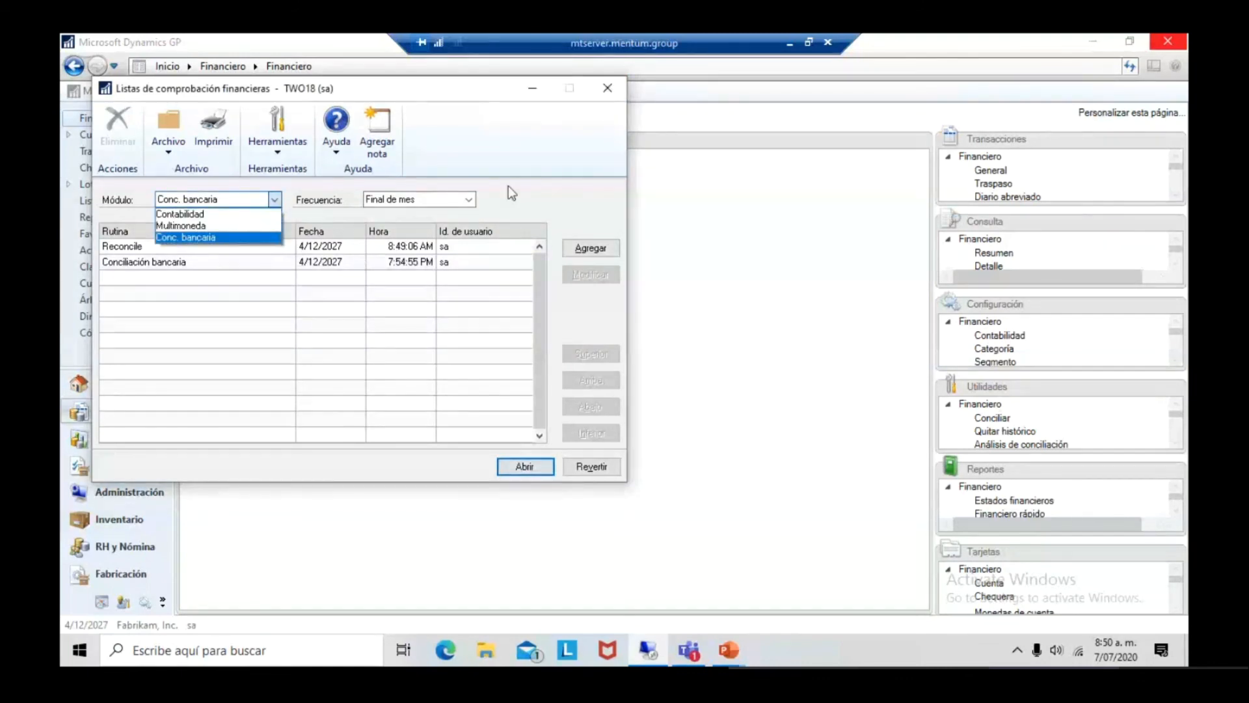
click(395, 262)
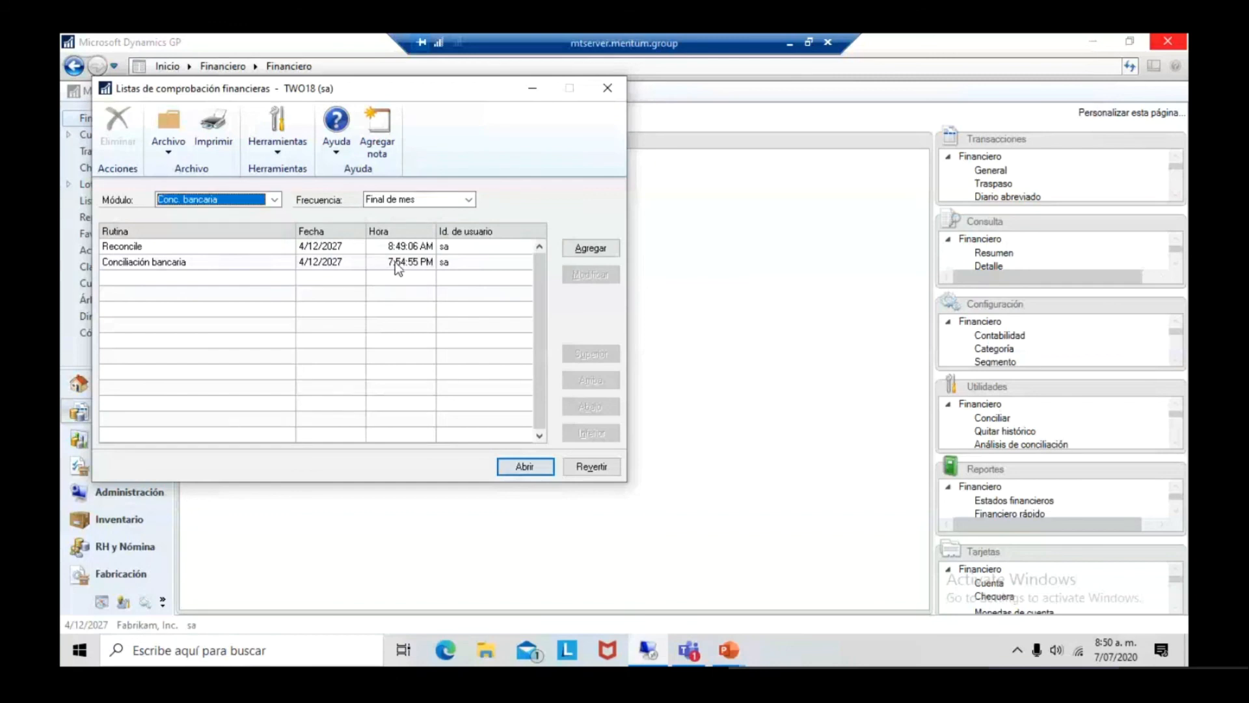
click(396, 261)
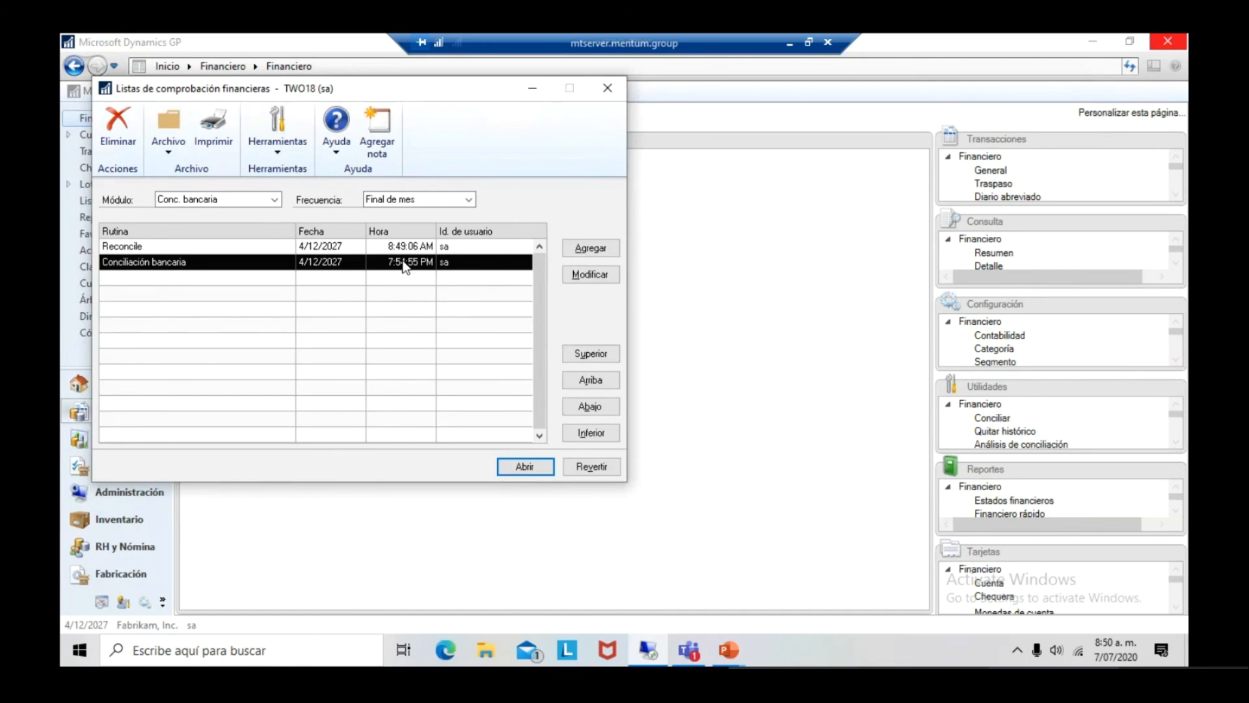
click(428, 251)
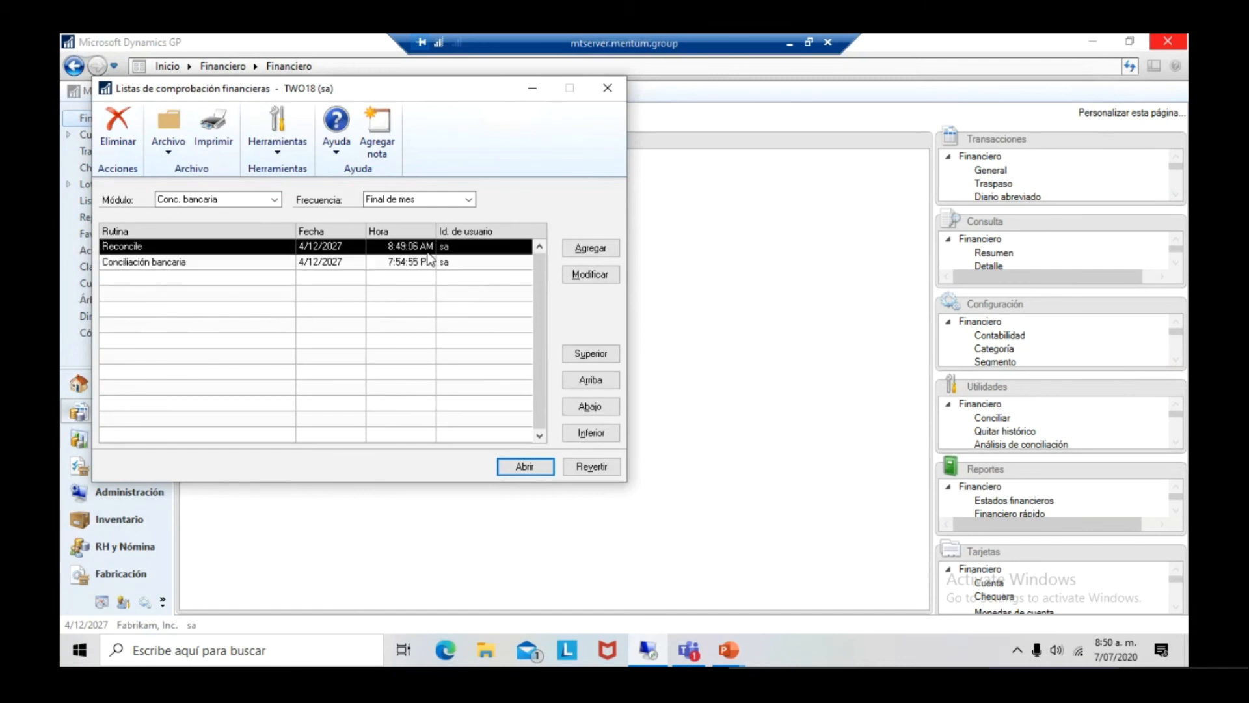
click(447, 267)
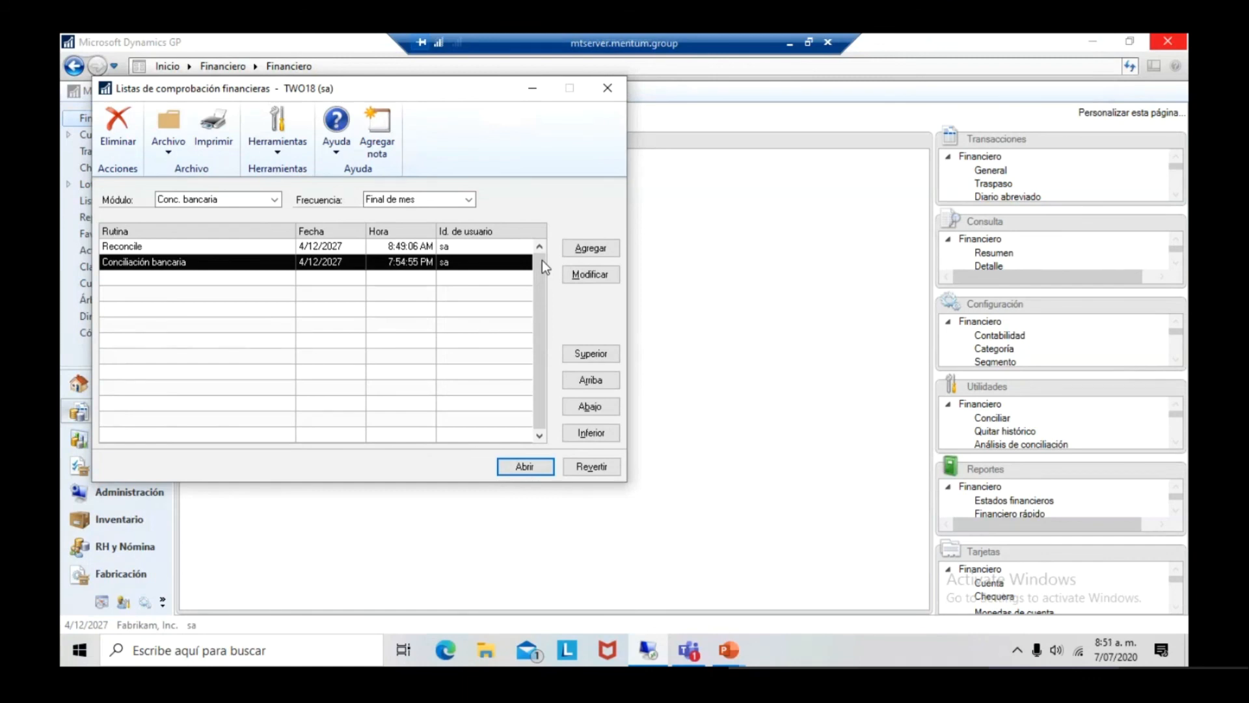
click(613, 93)
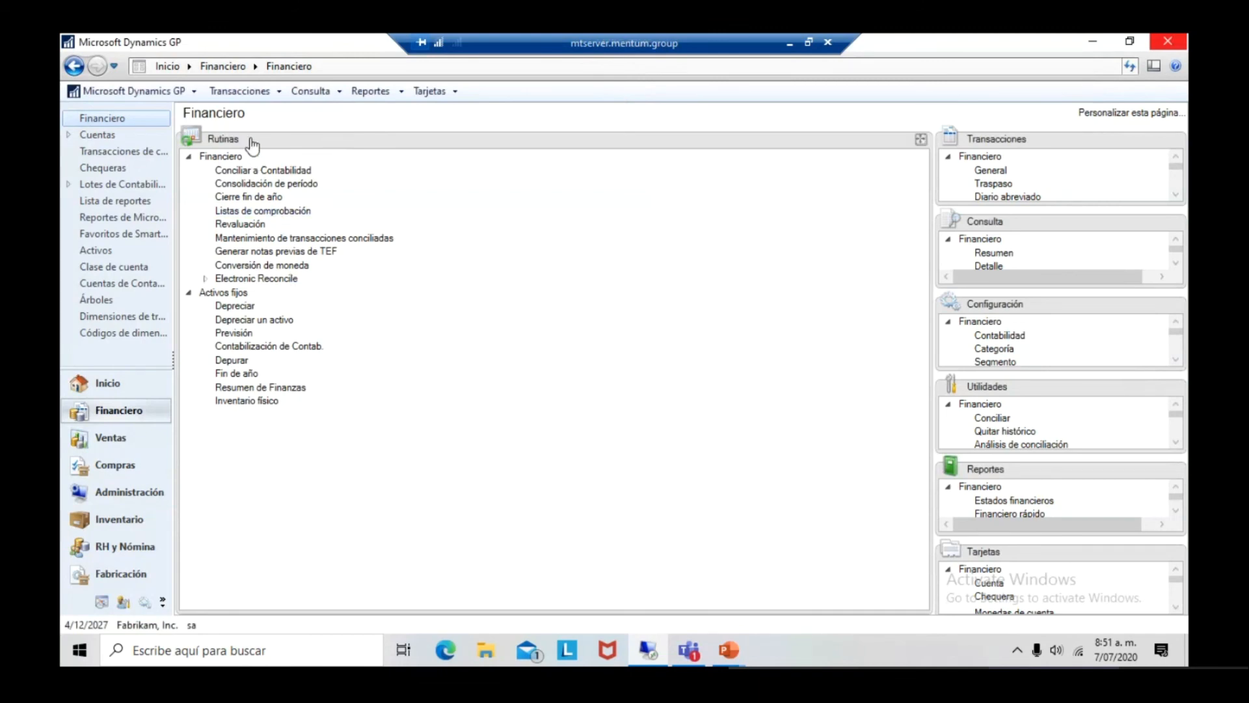
Display the available transaction types for the Financiero module.
click(251, 90)
mouse_move(286, 115)
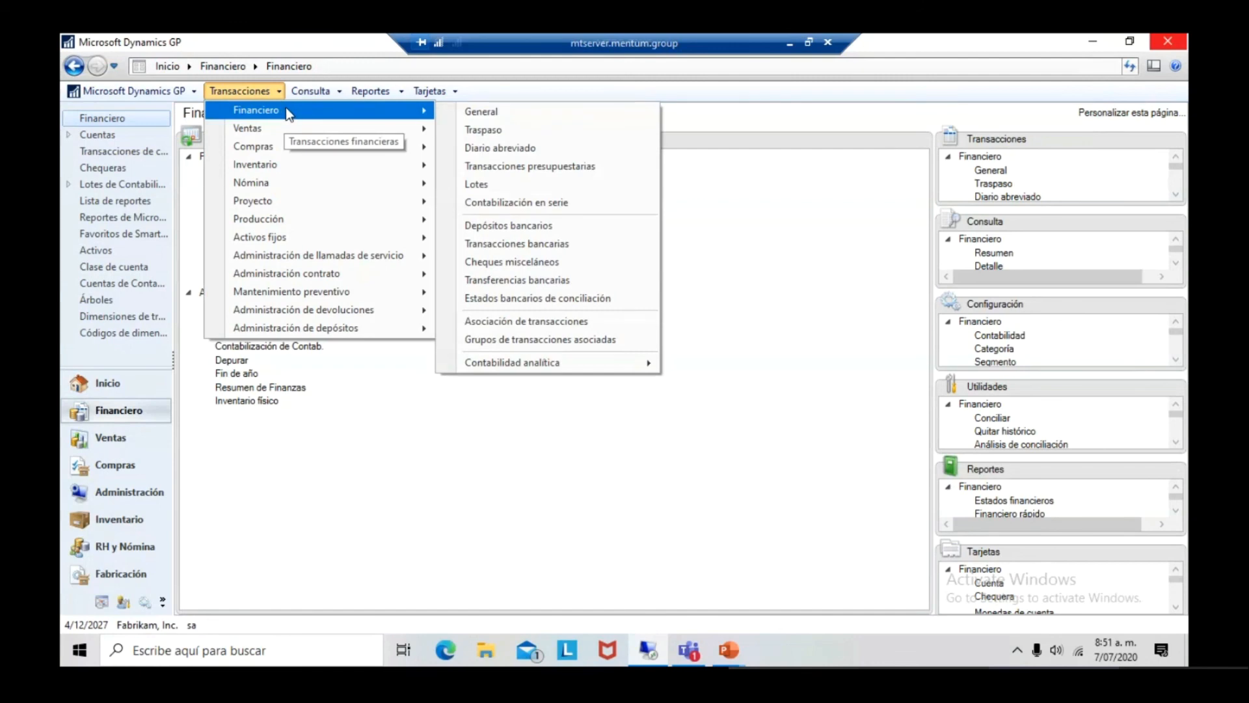